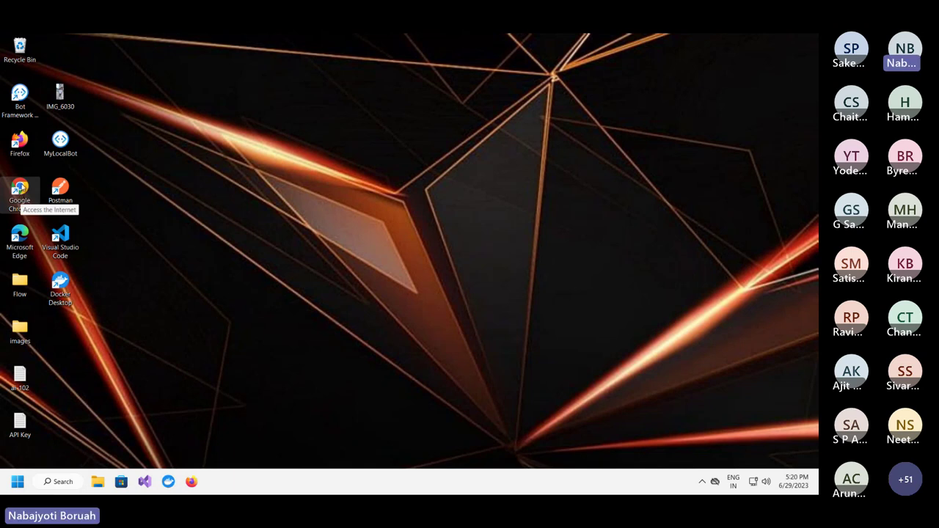
# - Launch Google Chrome and go to portal.azure.com
pyautogui.click(21, 188)
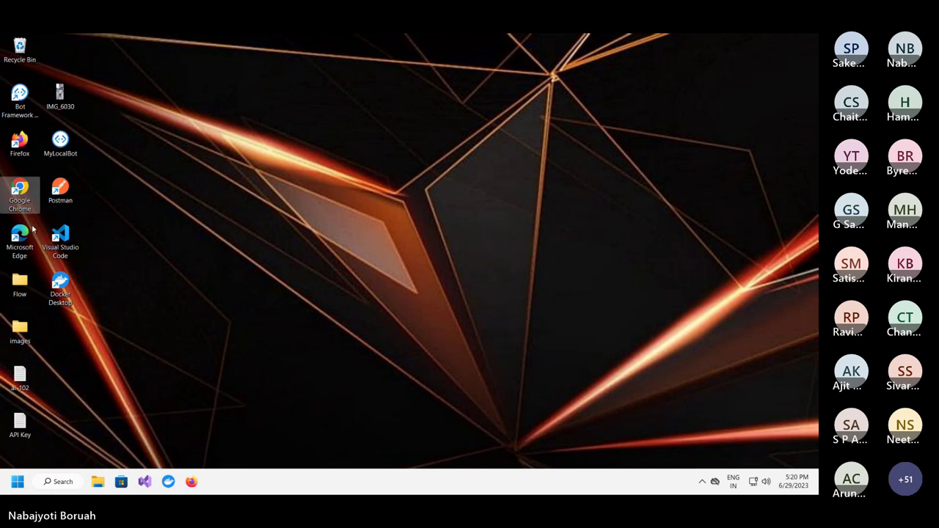
pyautogui.doubleClick(24, 190)
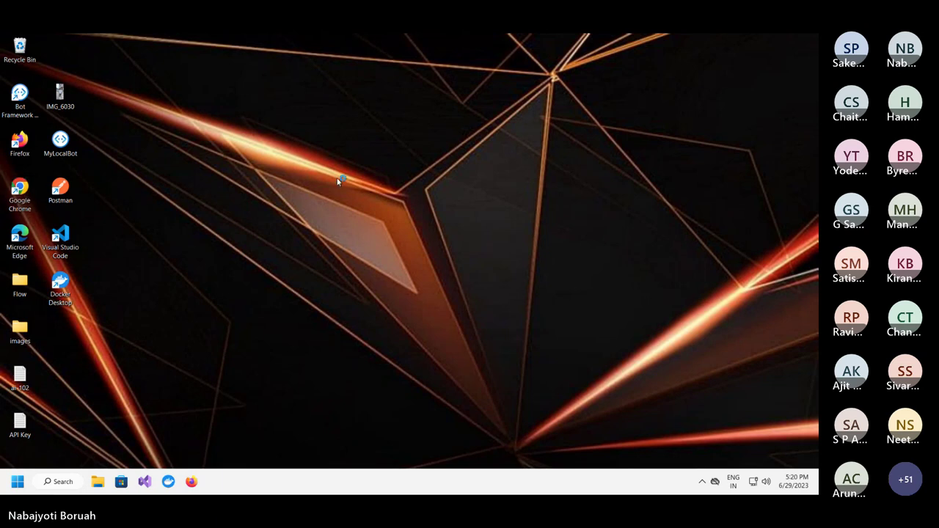
pyautogui.write('portal.azure.com')
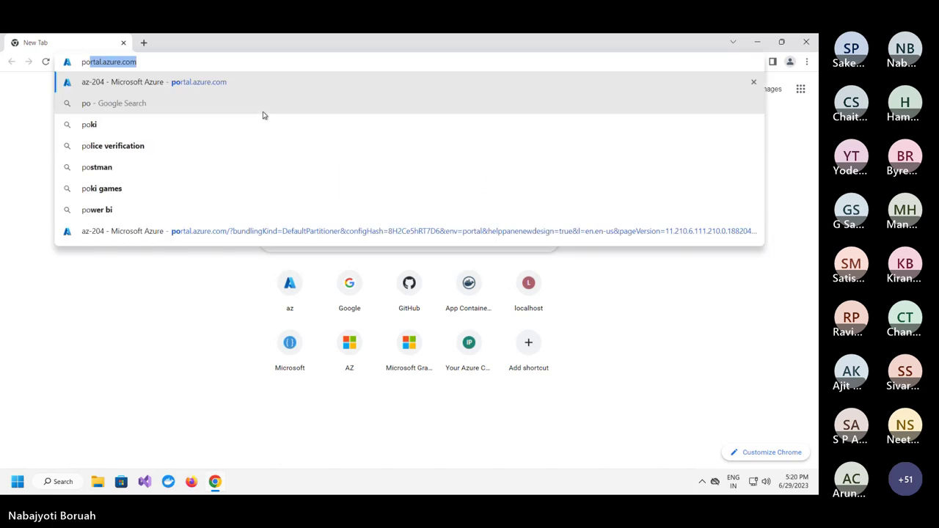
pyautogui.press('Return')
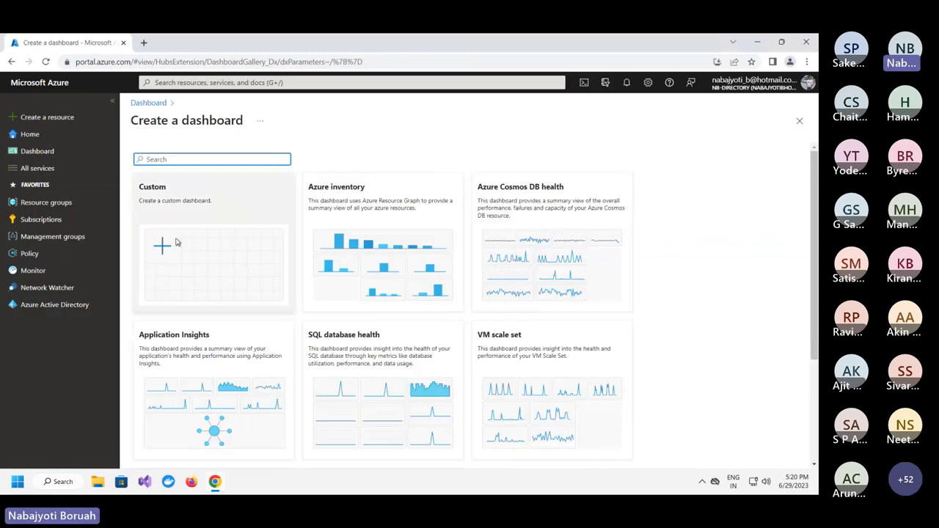
# - Create a custom dashboard named "Open - AI" without tiles, and dismiss the remaining-credit notification
pyautogui.click(163, 247)
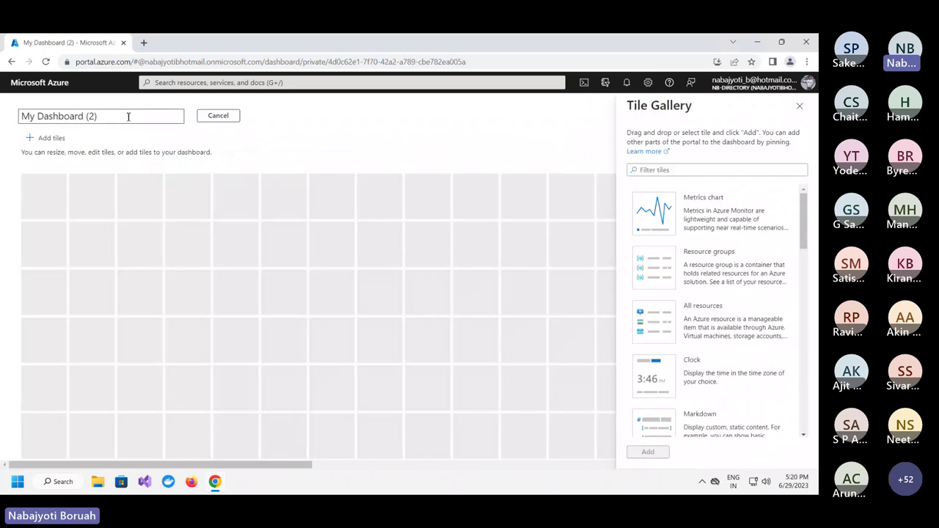
pyautogui.moveTo(130, 115); pyautogui.dragTo(15, 120)
pyautogui.write('O')
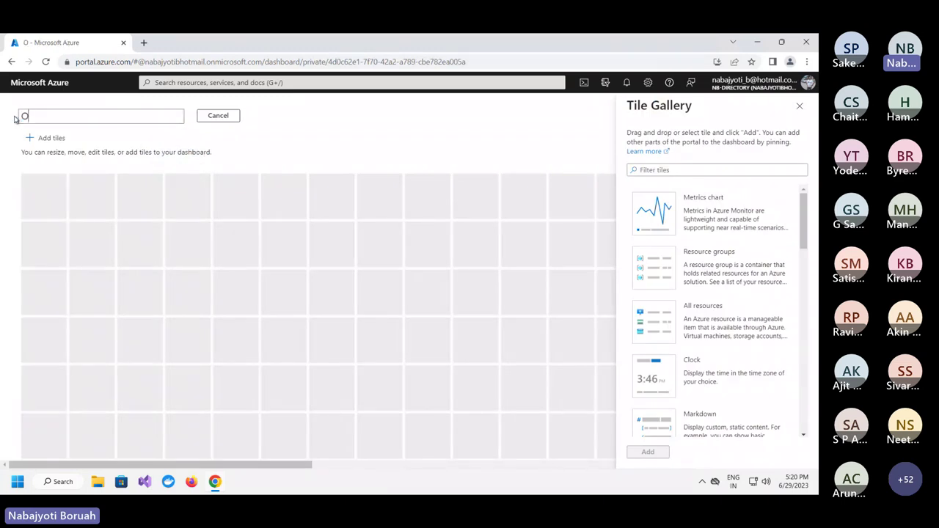
pyautogui.write('pen -')
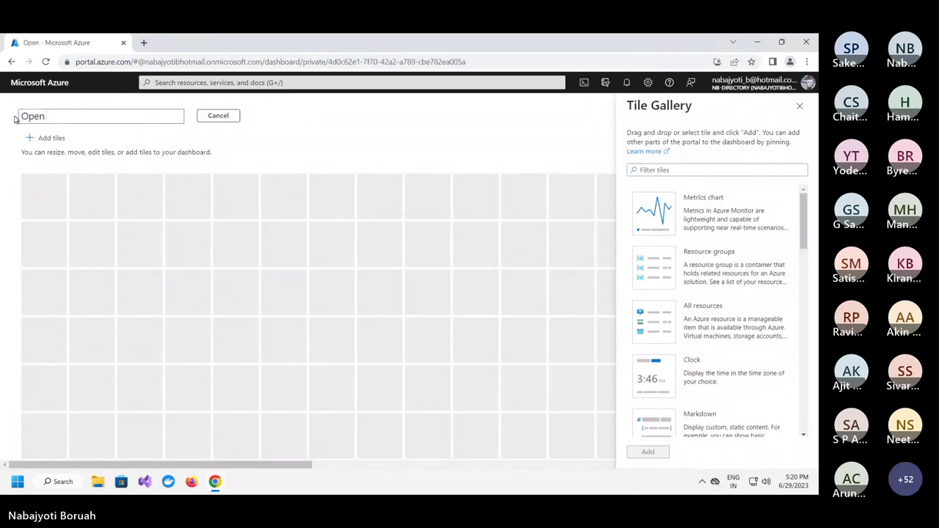
pyautogui.write(' AI')
pyautogui.click(228, 117)
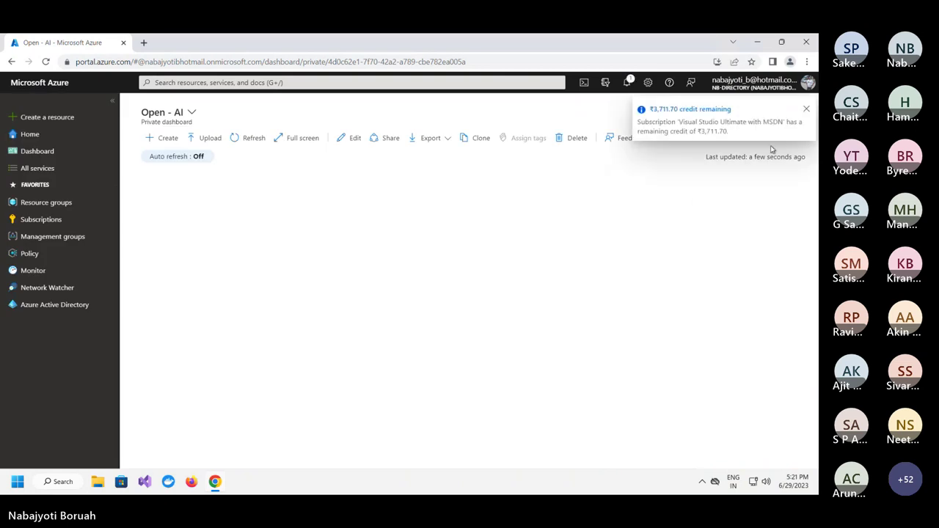
pyautogui.click(806, 108)
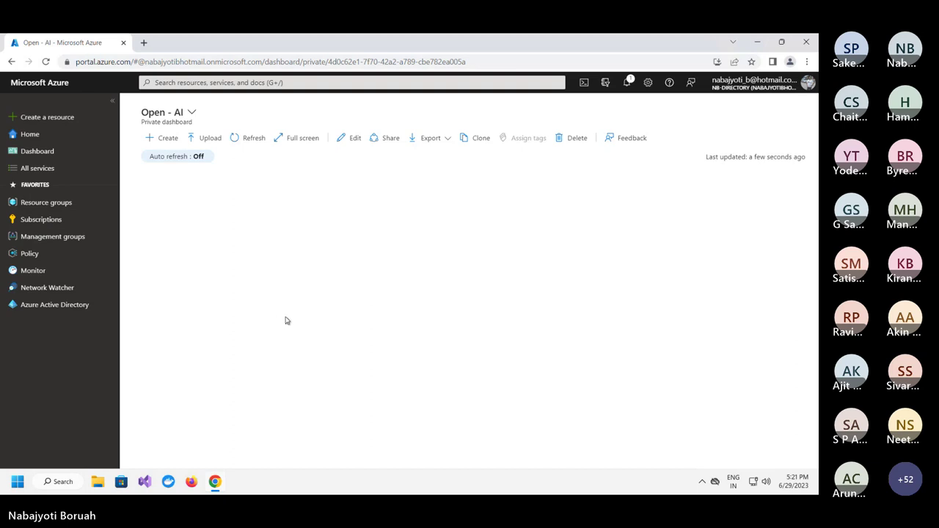
pyautogui.click(17, 482)
pyautogui.press('super+s')
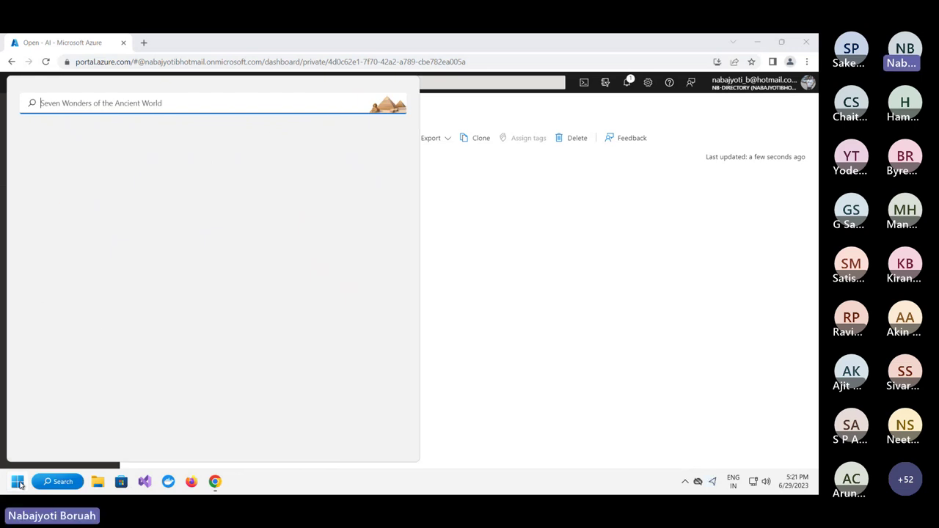
pyautogui.click(518, 299)
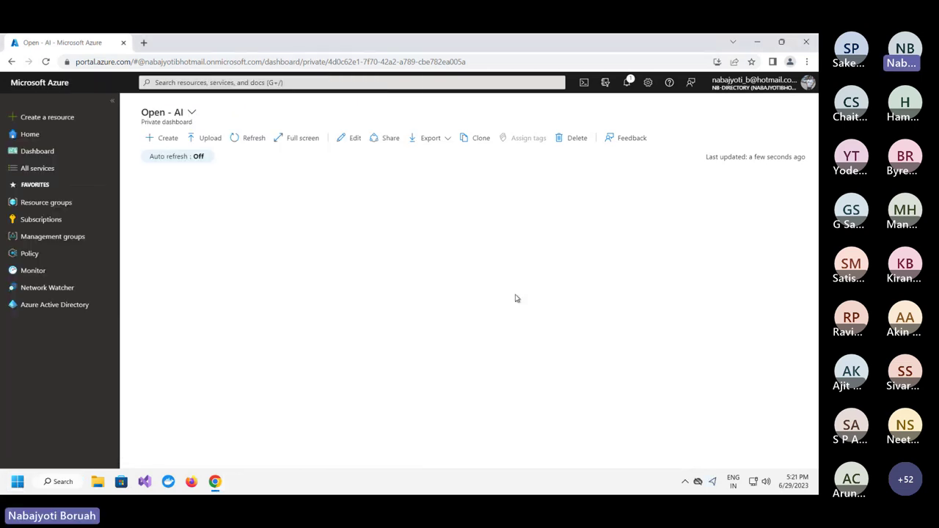
# - Find the Paint app through the Windows search and switch to it
pyautogui.click(18, 481)
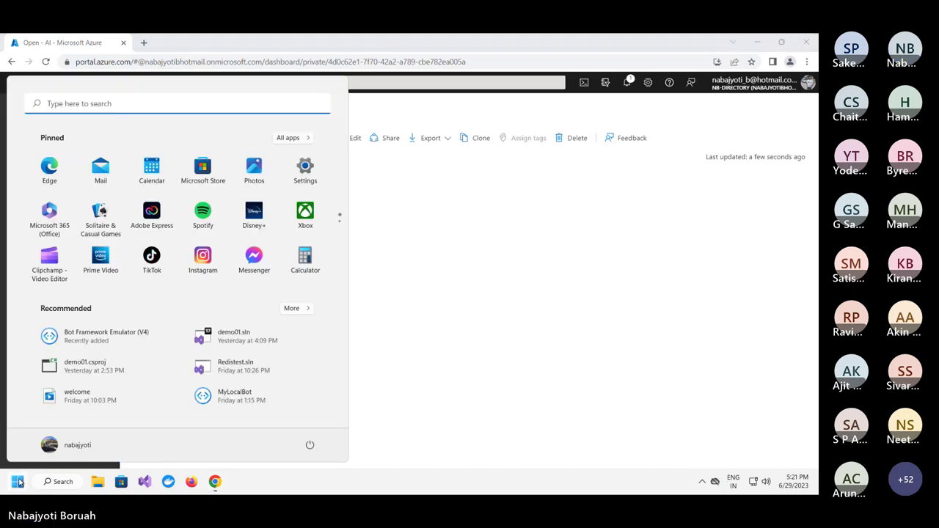
pyautogui.write('paint')
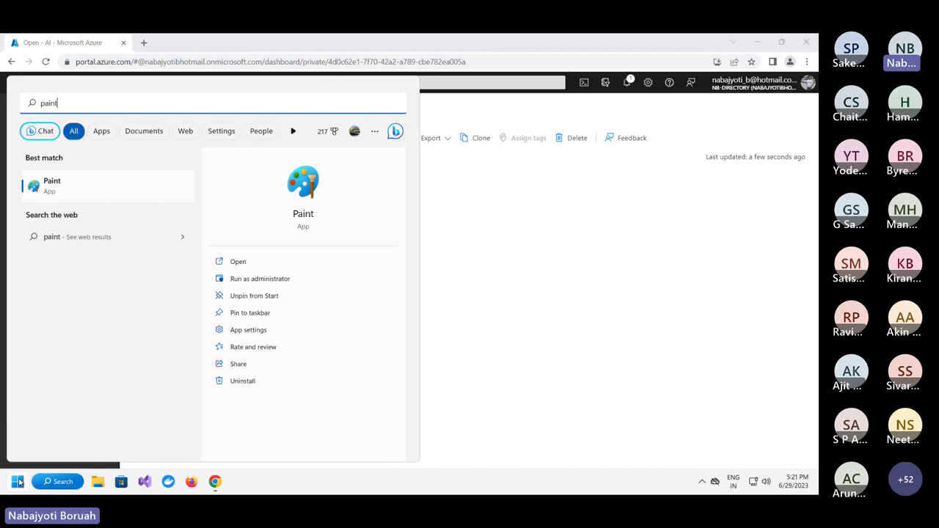
pyautogui.click(83, 186)
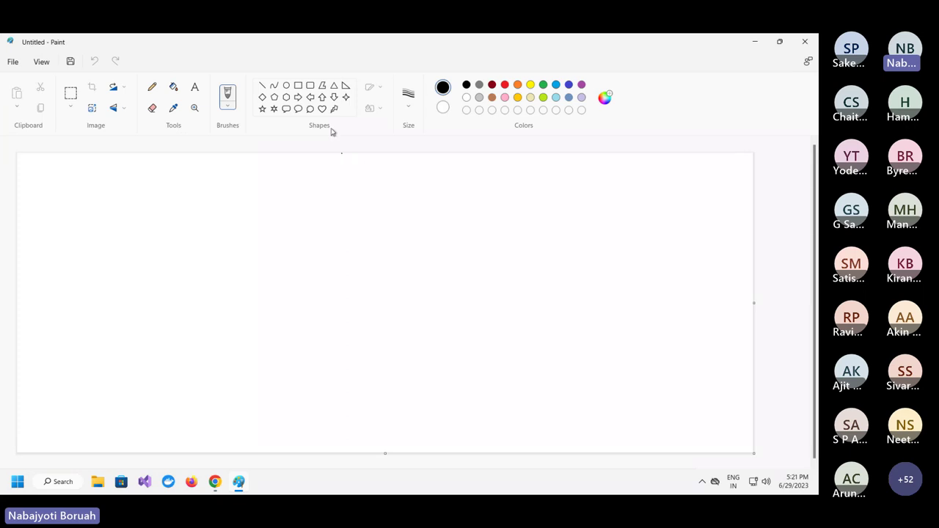
# - Draw a large rounded rectangle across most of the canvas and label it "Azure Subscription" just above its upper edge
pyautogui.click(310, 85)
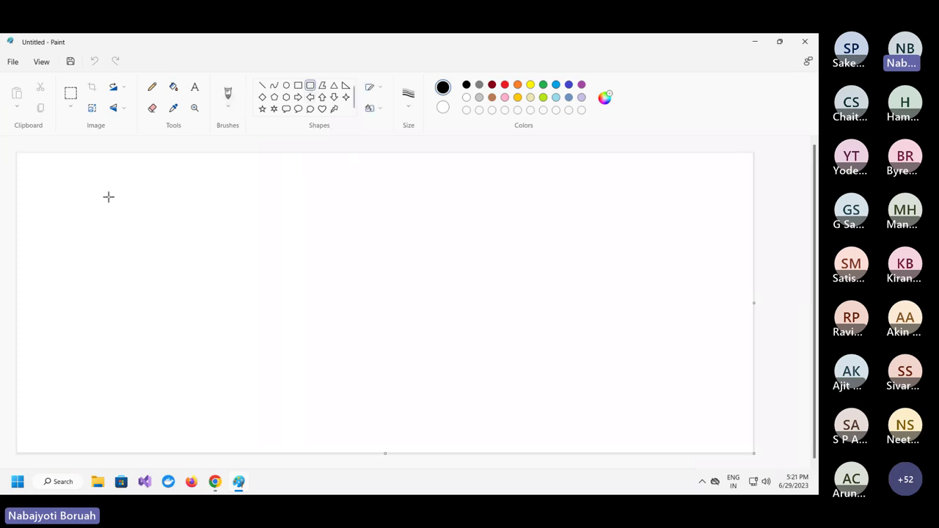
pyautogui.moveTo(105, 180); pyautogui.dragTo(591, 414)
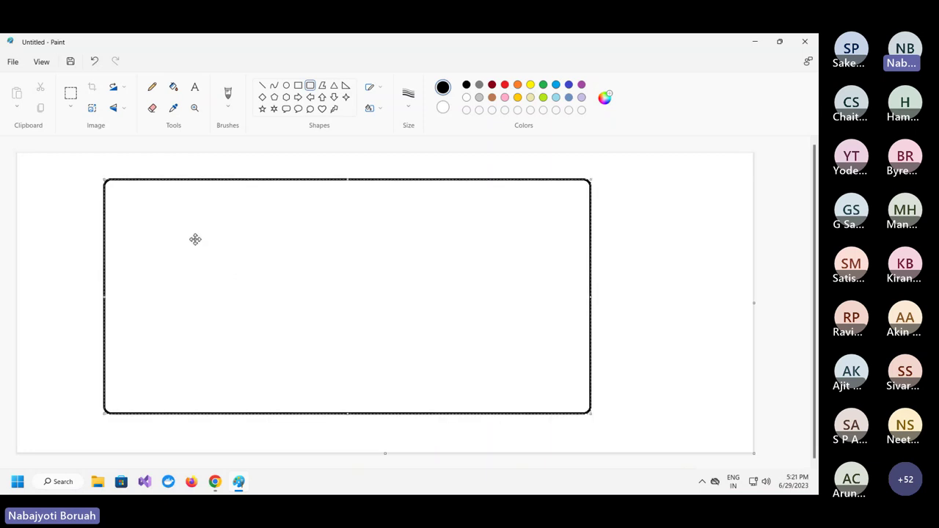
pyautogui.click(194, 87)
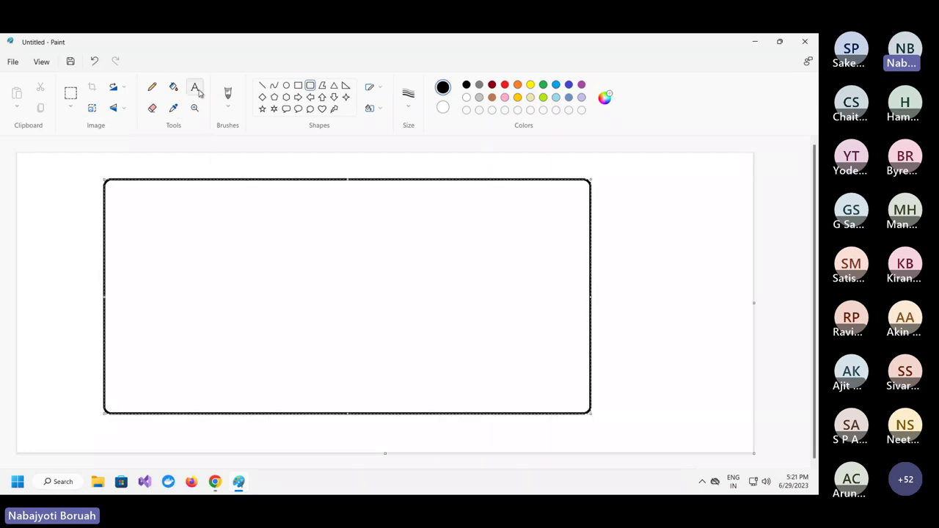
pyautogui.click(123, 168)
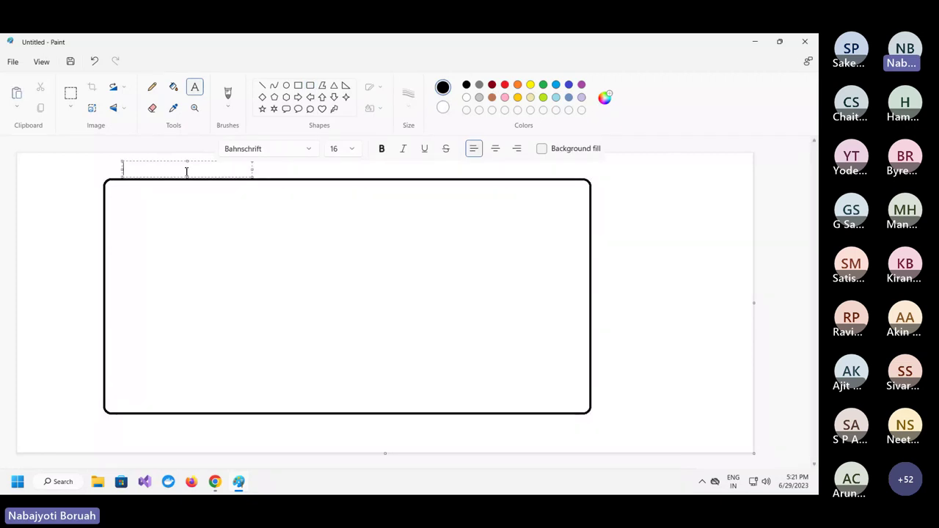
pyautogui.write('Azure ')
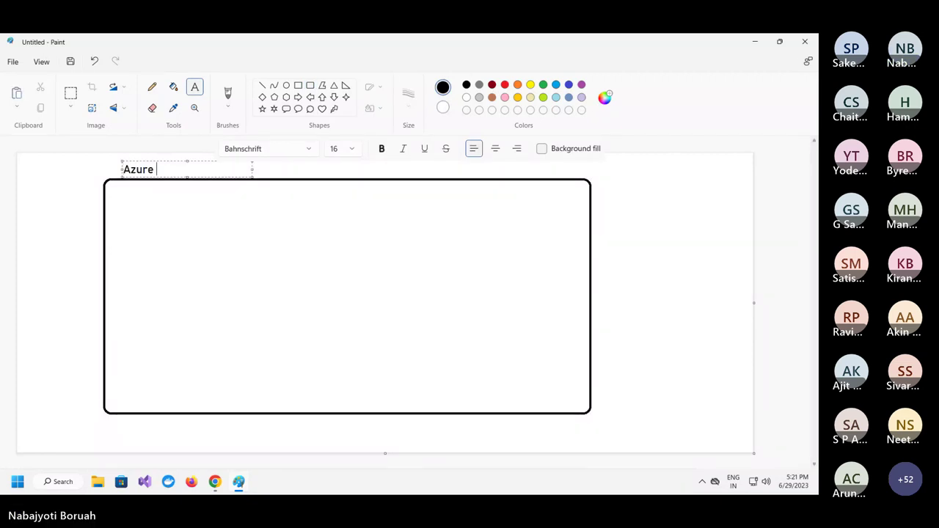
pyautogui.write('Subscription')
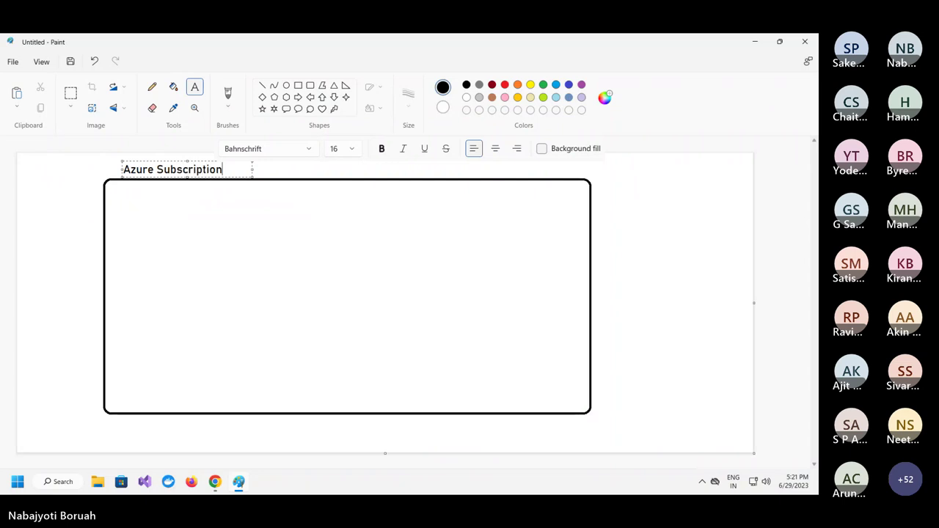
pyautogui.click(172, 213)
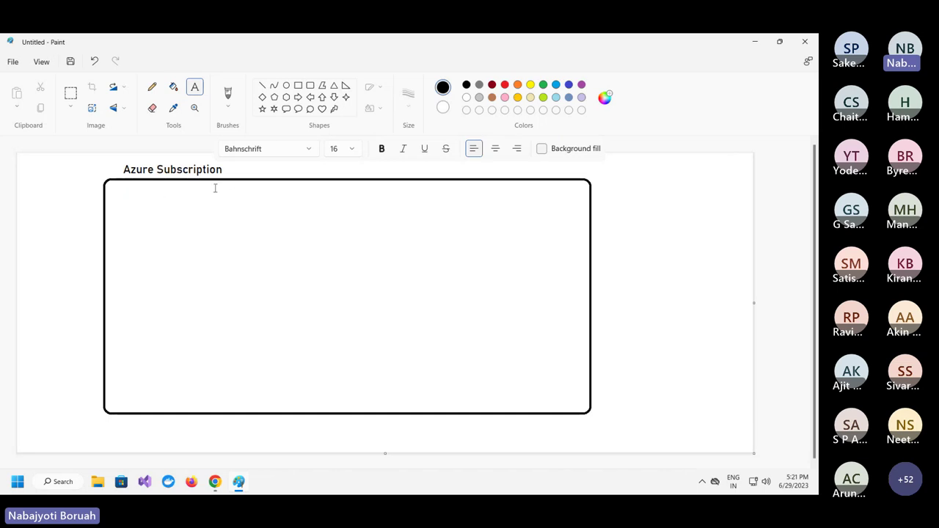
# - Add the text "- Azure Account" beside the "Azure Subscription" label
pyautogui.click(243, 165)
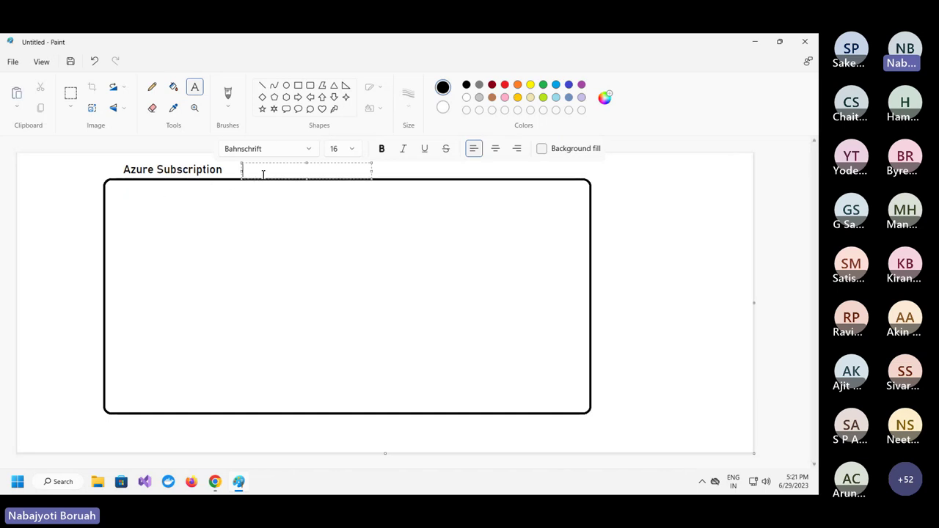
pyautogui.write('- Azure')
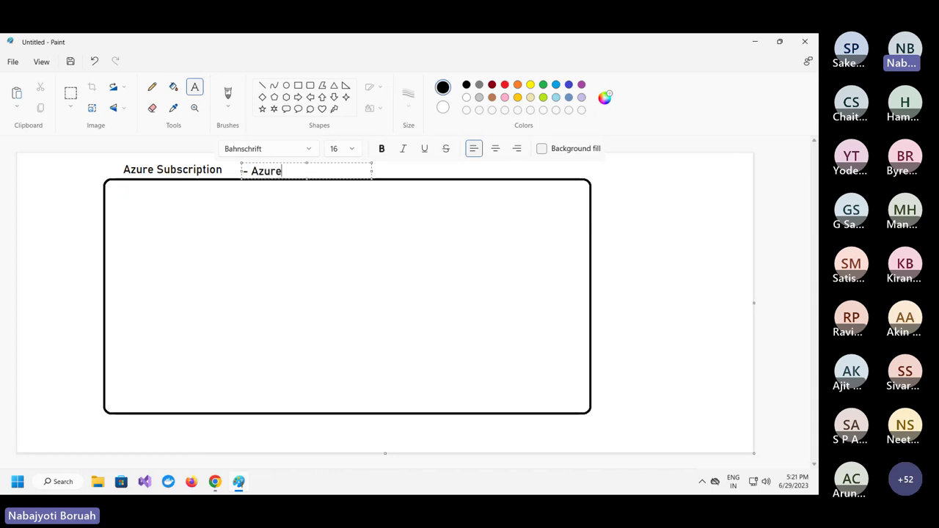
pyautogui.write(' Acco')
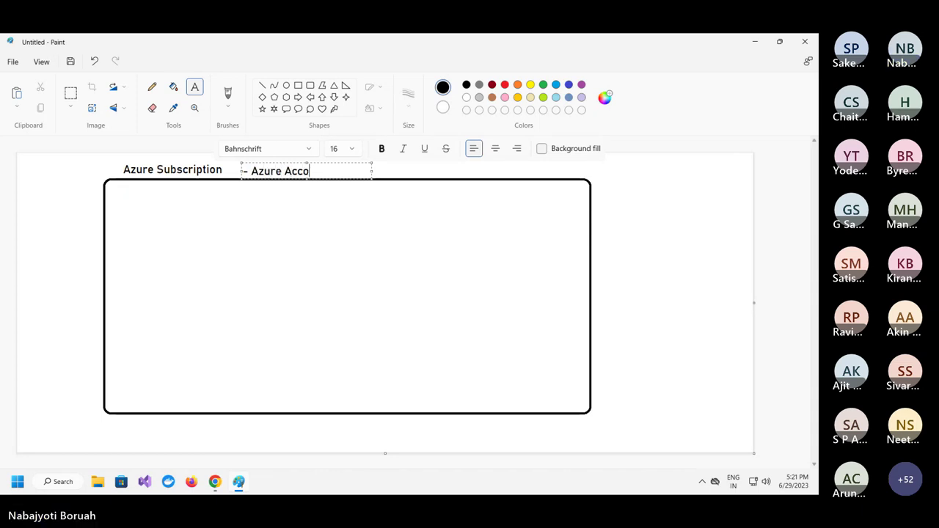
pyautogui.write('unt')
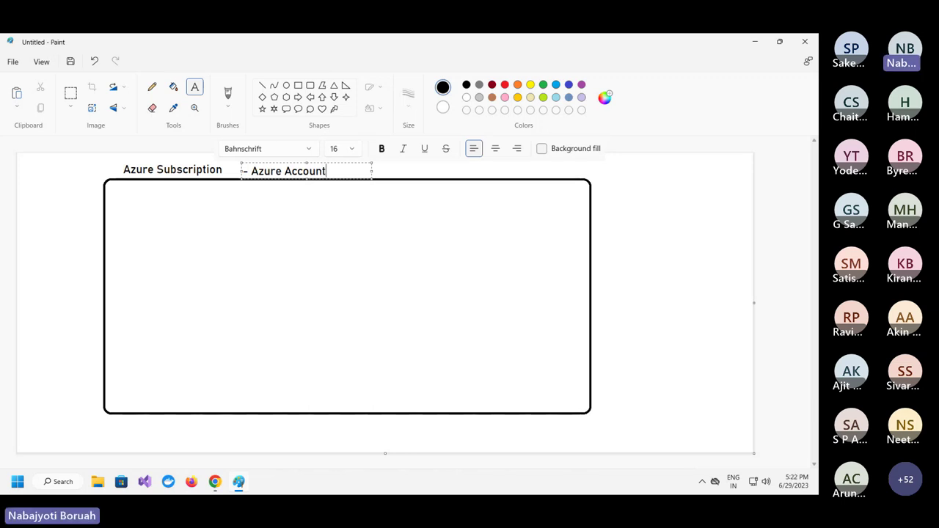
# - Delete the word "Azure" from the account text so that it reads "- Account"
pyautogui.click(315, 170)
pyautogui.click(282, 171)
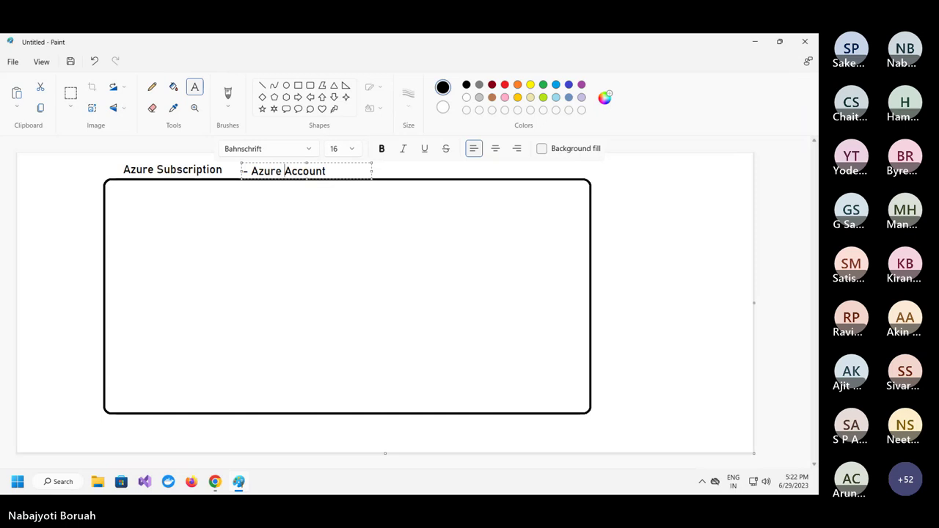
pyautogui.press('BackSpace')
pyautogui.press('BackSpace')
pyautogui.press('BackSpace')
pyautogui.press('BackSpace')
pyautogui.press('BackSpace')
pyautogui.press('BackSpace')
pyautogui.click(292, 171)
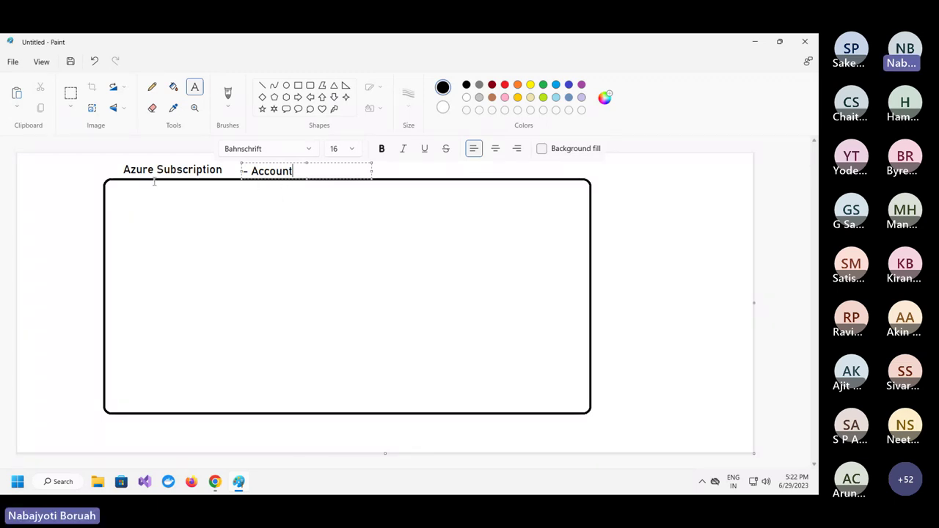
# - Draw a second rounded rectangle inside the Azure Subscription box and label it "Resource Group" above its upper edge
pyautogui.click(310, 88)
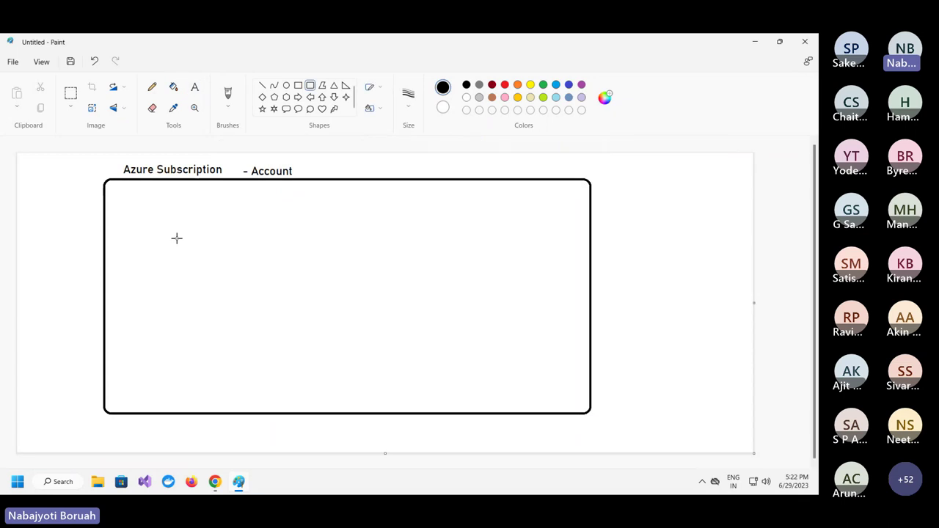
pyautogui.moveTo(129, 208); pyautogui.dragTo(421, 379)
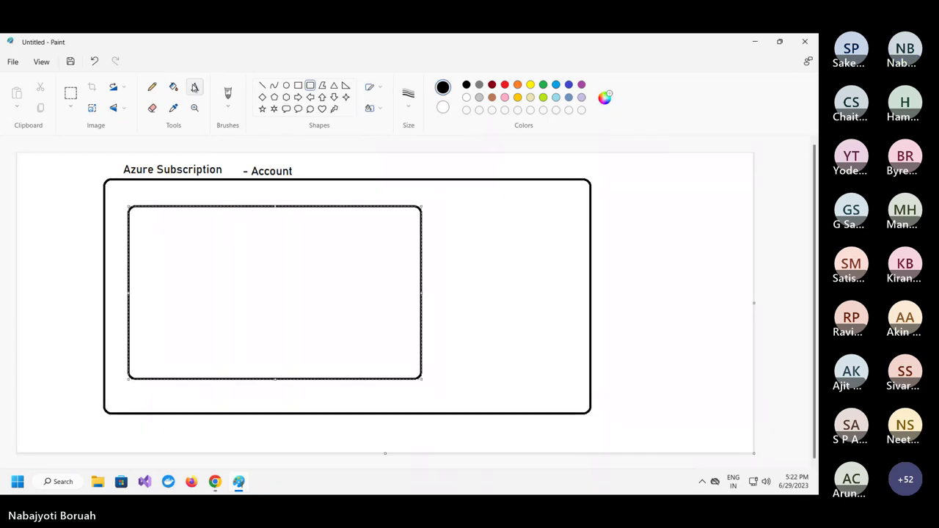
pyautogui.click(194, 87)
pyautogui.click(146, 186)
pyautogui.write('R')
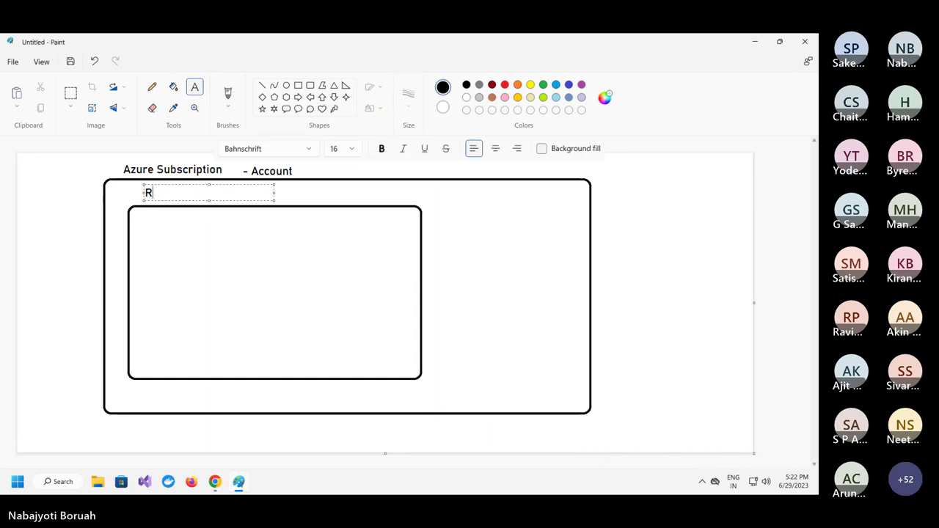
pyautogui.write('esource ')
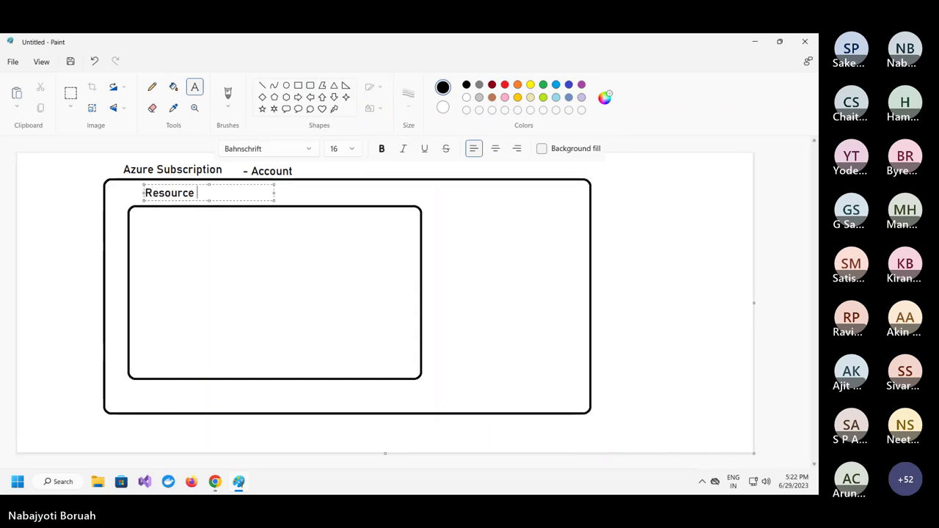
pyautogui.write('Group')
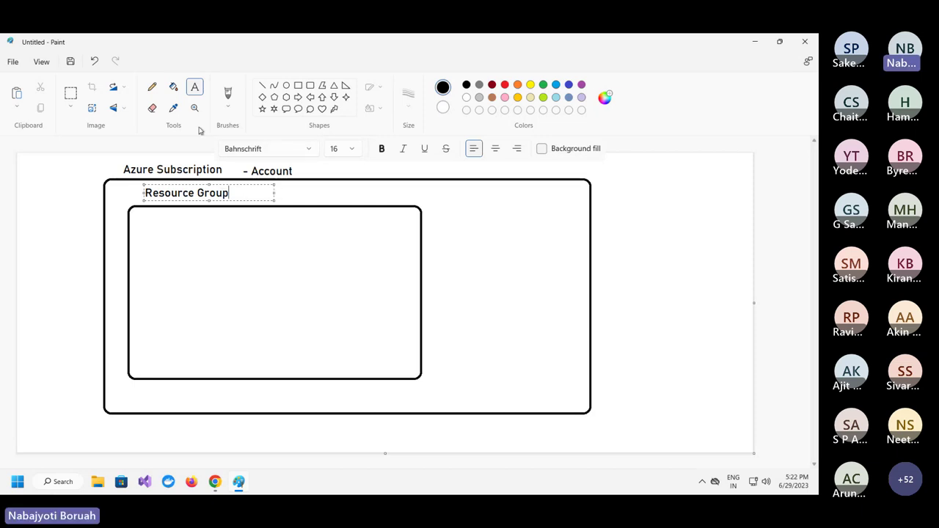
# - Draw a small rounded rectangle inside the Resource Group box and label it below with "Azure Open AI Service" and "API" on two lines
pyautogui.click(309, 85)
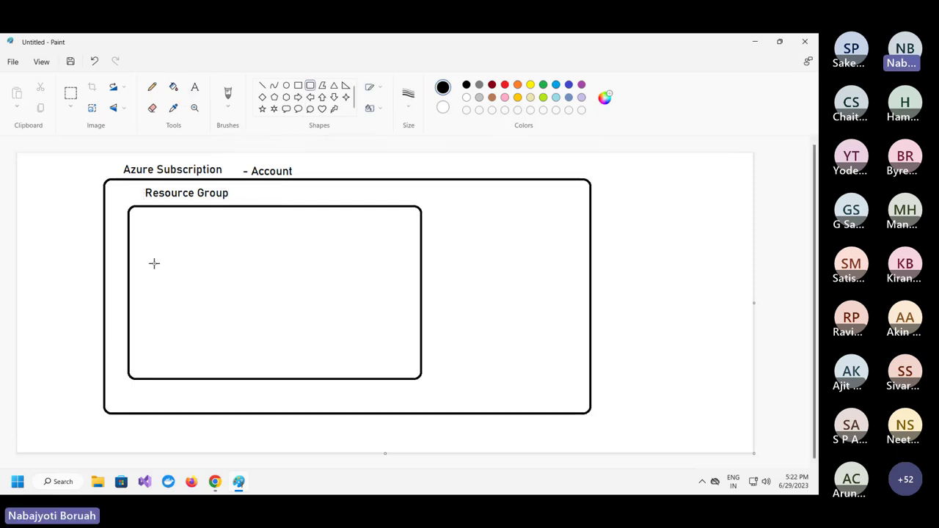
pyautogui.moveTo(146, 256)
pyautogui.mouseDown()
pyautogui.moveTo(180, 300)
pyautogui.moveTo(248, 301)
pyautogui.mouseUp()
pyautogui.click(194, 87)
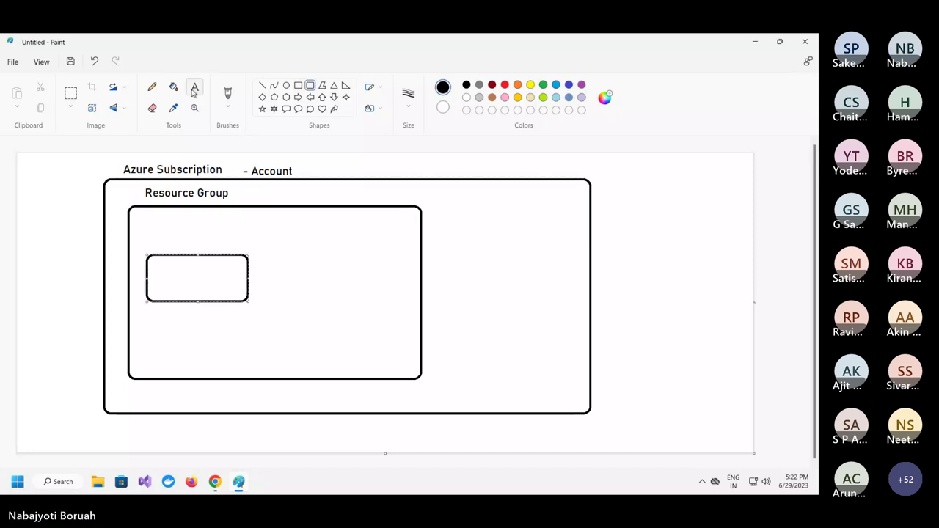
pyautogui.click(152, 307)
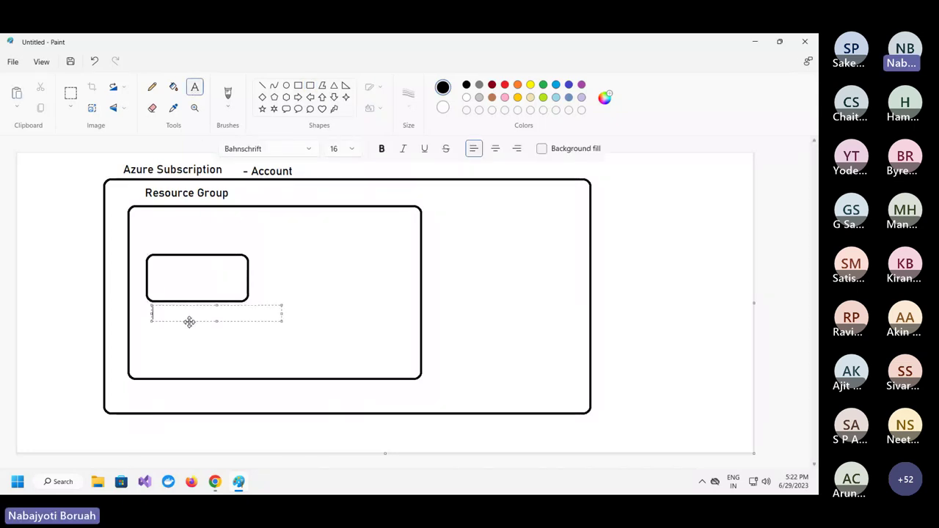
pyautogui.write('Azure ')
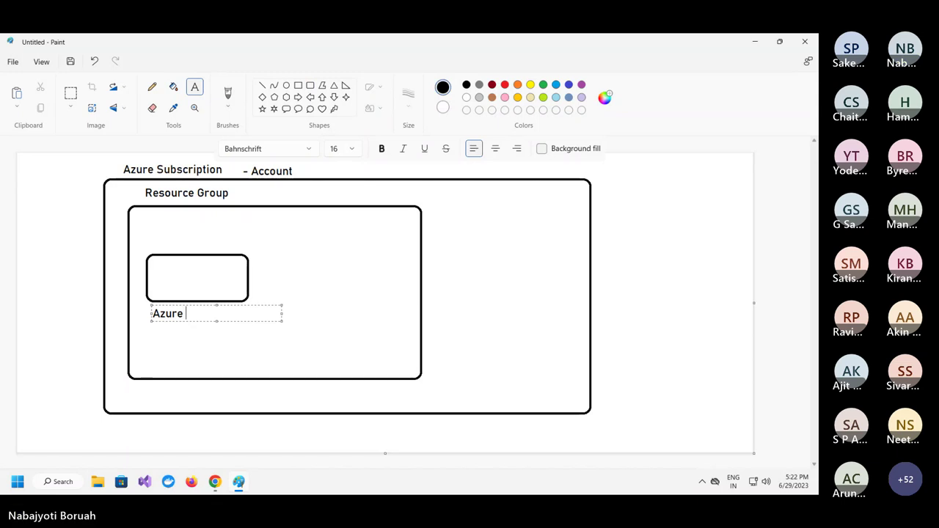
pyautogui.write('Open AI Se')
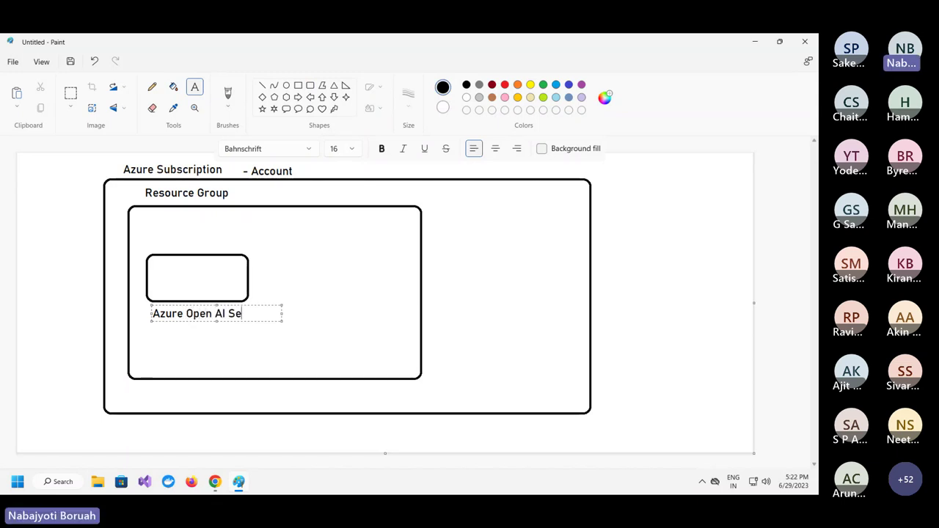
pyautogui.write('rvice')
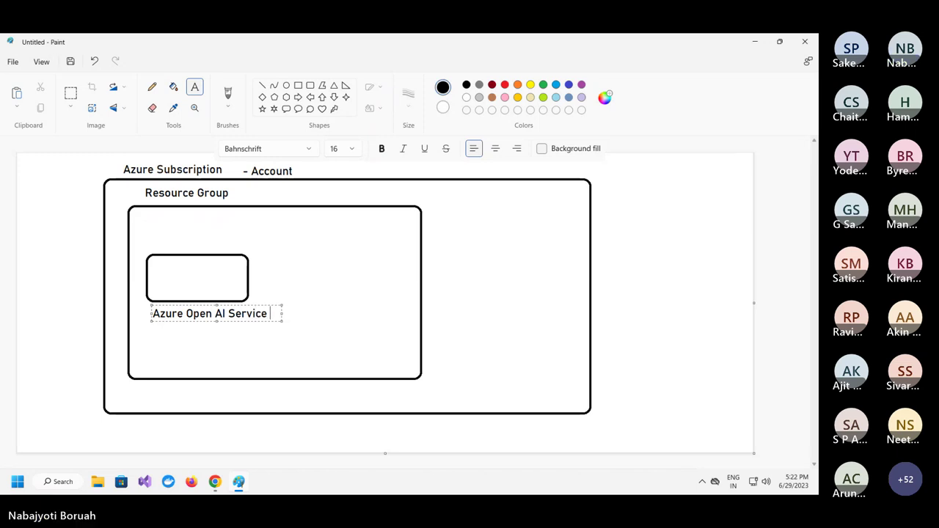
pyautogui.press('Return')
pyautogui.write('API')
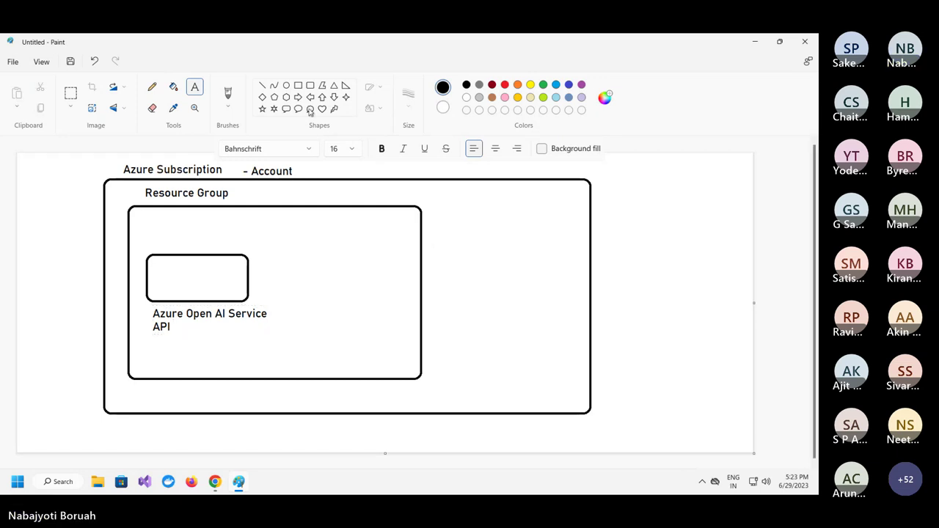
# - Draw a roughly square rounded box beside the Azure Open AI Service box and label it "Web App" underneath
pyautogui.click(309, 85)
pyautogui.moveTo(319, 243)
pyautogui.mouseDown()
pyautogui.moveTo(360, 308)
pyautogui.moveTo(381, 307)
pyautogui.mouseUp()
pyautogui.click(194, 87)
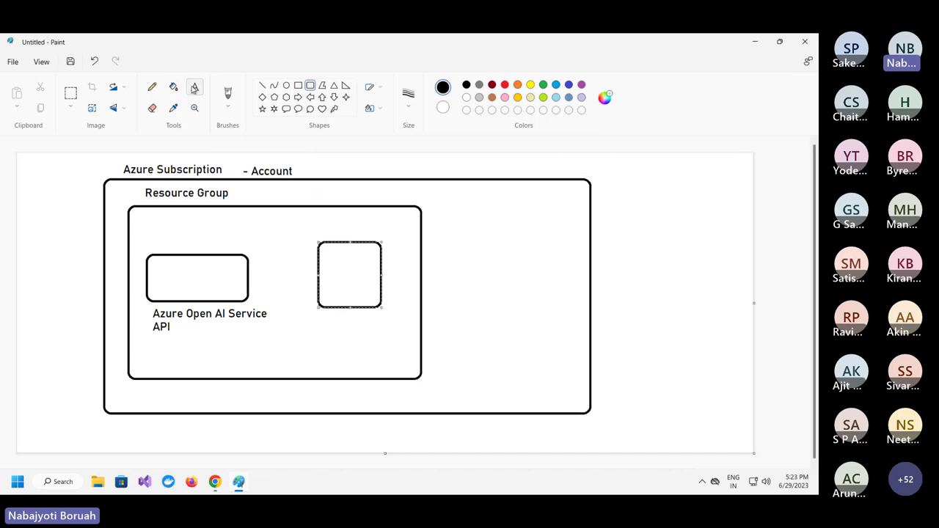
pyautogui.click(322, 316)
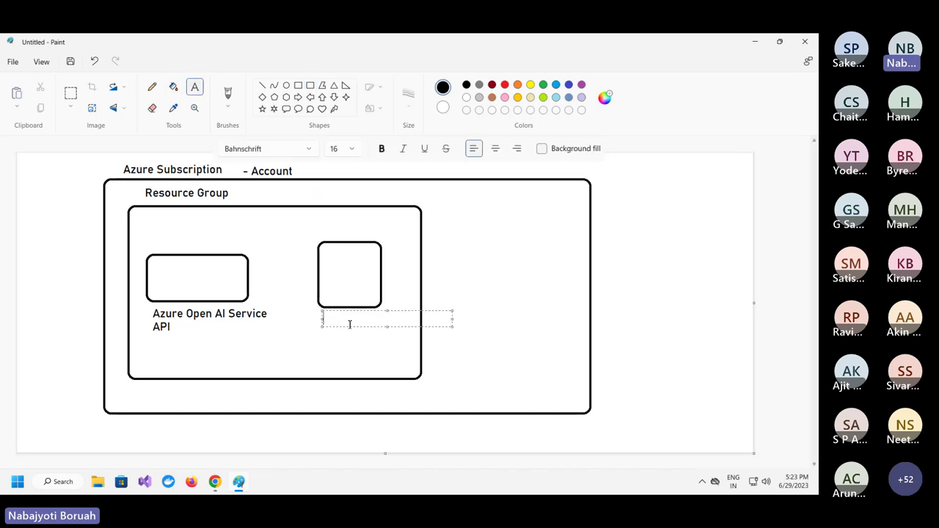
pyautogui.write('Web A')
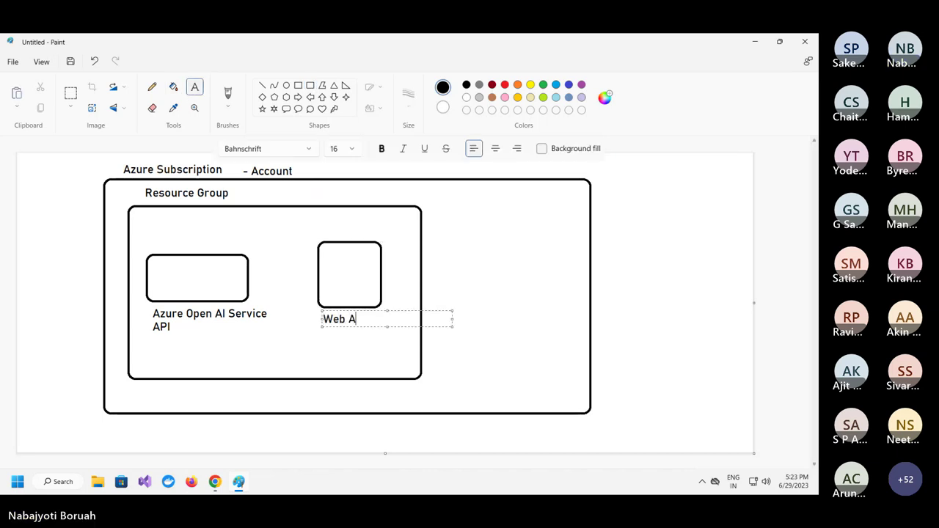
pyautogui.write('pp')
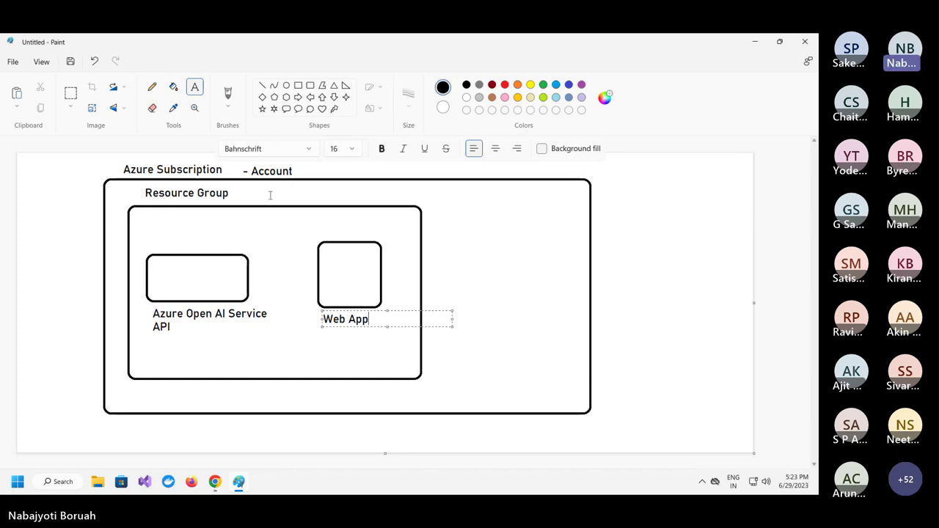
# - Draw a double-headed arrow between the Azure Open AI Service and Web App boxes with the pencil at 4px thickness
pyautogui.click(262, 85)
pyautogui.click(153, 93)
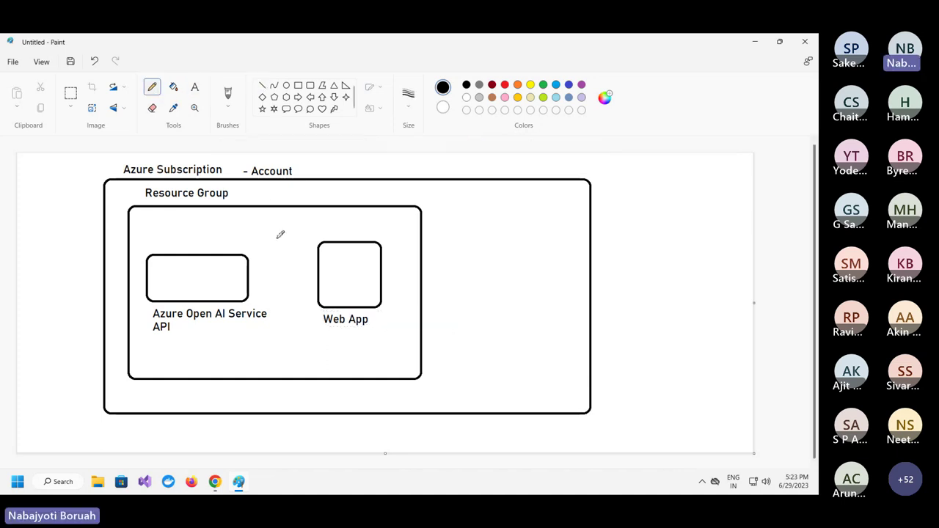
pyautogui.click(409, 108)
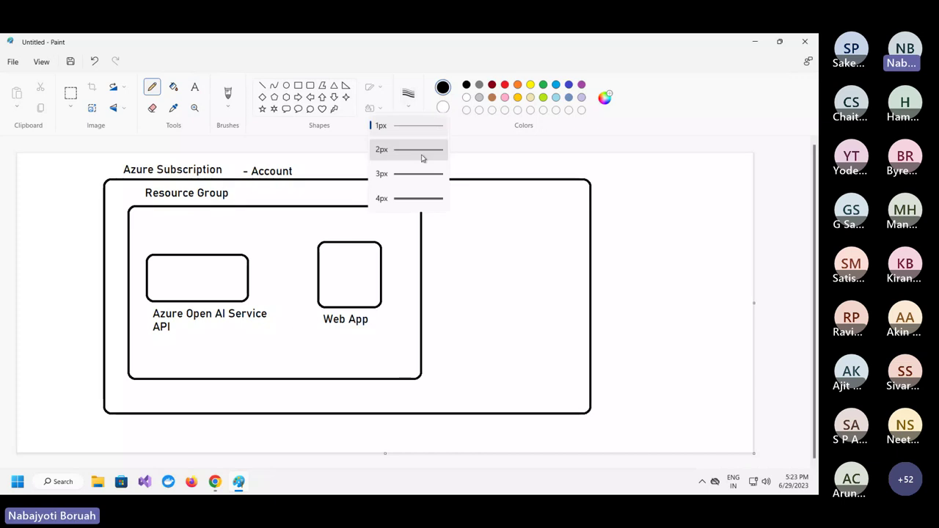
pyautogui.click(408, 199)
pyautogui.moveTo(249, 272)
pyautogui.mouseDown()
pyautogui.moveTo(320, 271)
pyautogui.moveTo(311, 280)
pyautogui.mouseUp()
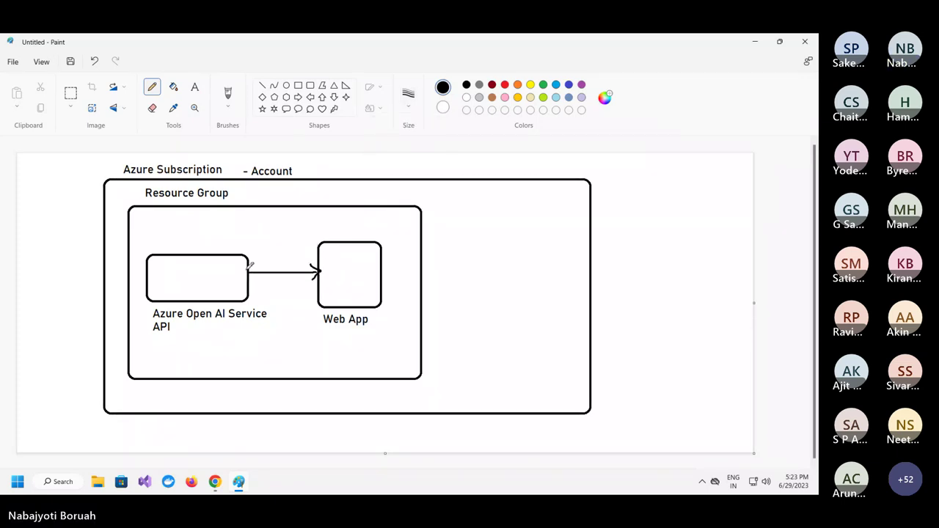
pyautogui.moveTo(258, 264); pyautogui.dragTo(250, 272)
pyautogui.moveTo(249, 272); pyautogui.dragTo(259, 281)
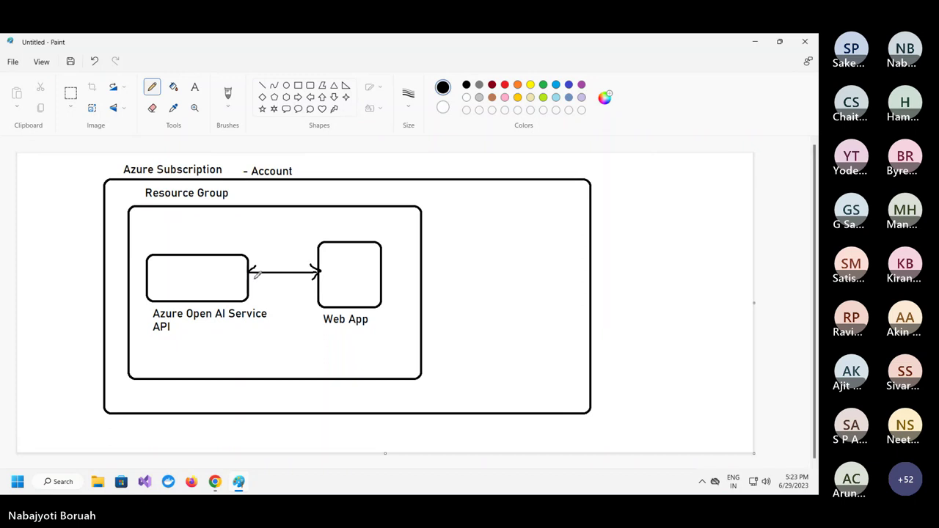
# - Add the text "Call" above the double-headed arrow
pyautogui.click(195, 87)
pyautogui.moveTo(258, 252); pyautogui.dragTo(389, 268)
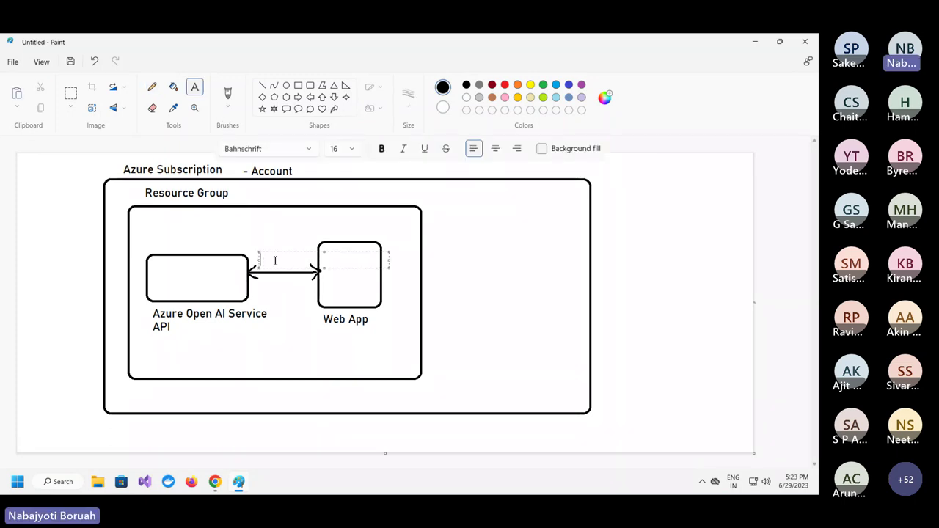
pyautogui.write('Cal')
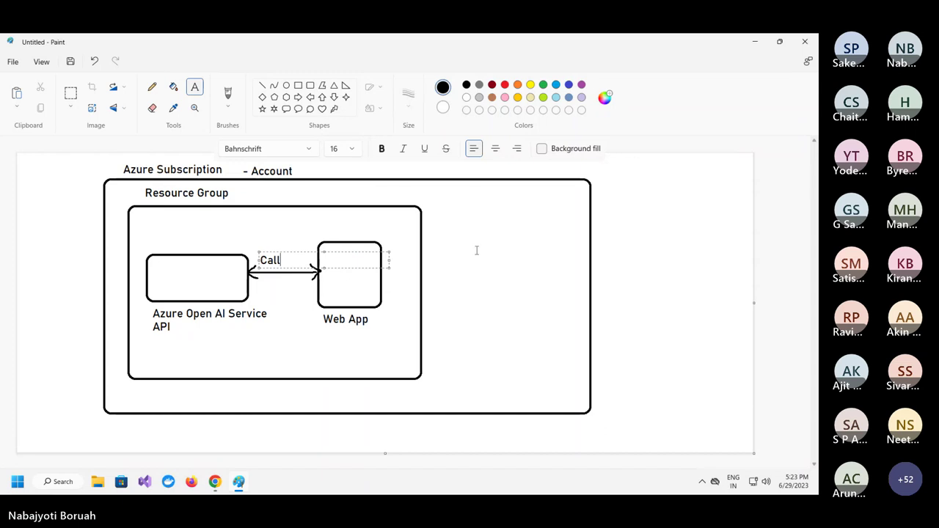
pyautogui.write('l')
pyautogui.click(337, 386)
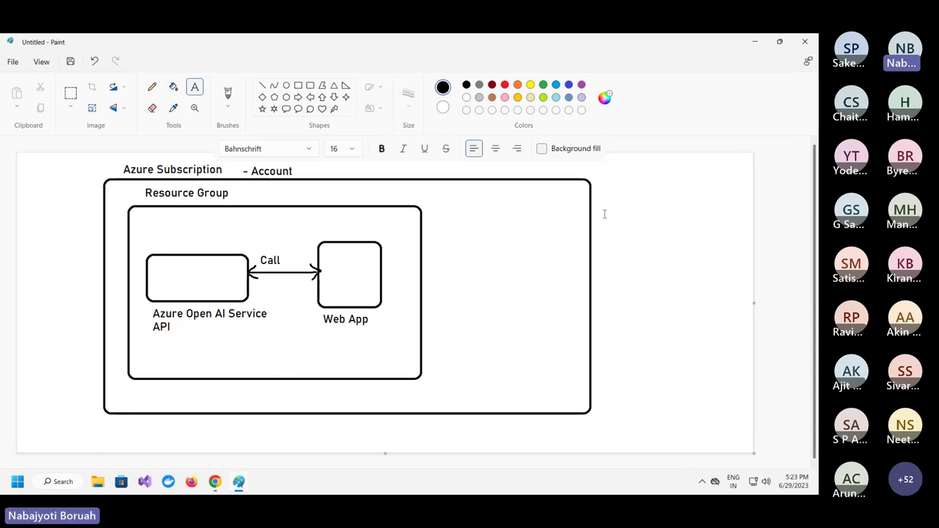
# - Add the text "EastUS" above the Resource Group box, on the same line as its label
pyautogui.click(346, 192)
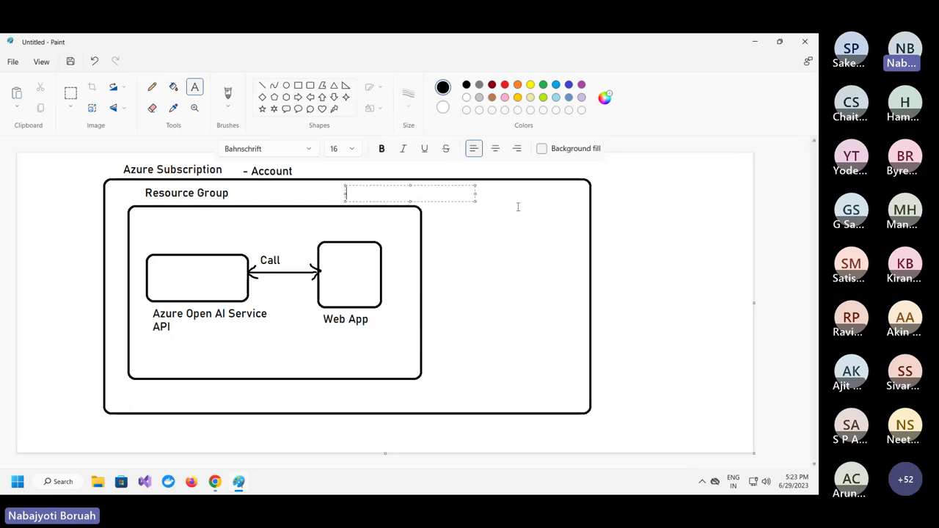
pyautogui.write('stU')
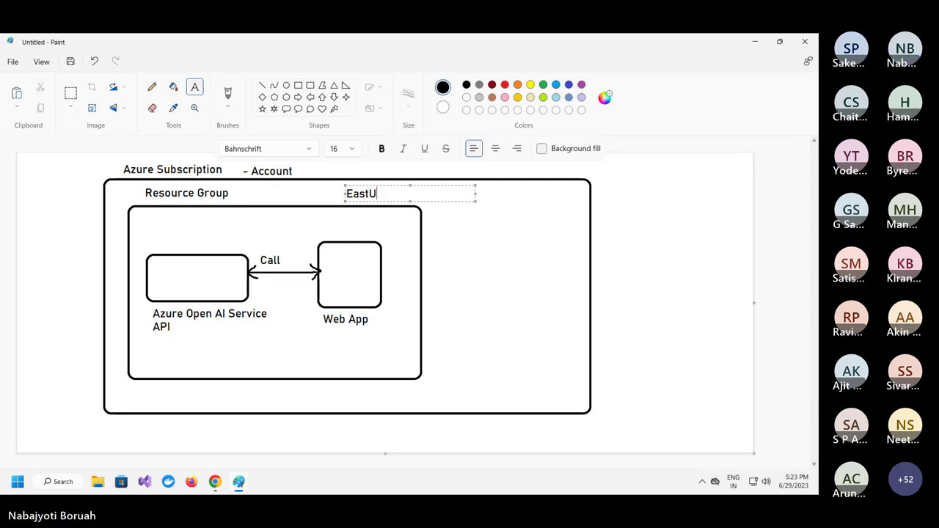
pyautogui.write('S')
pyautogui.click(565, 283)
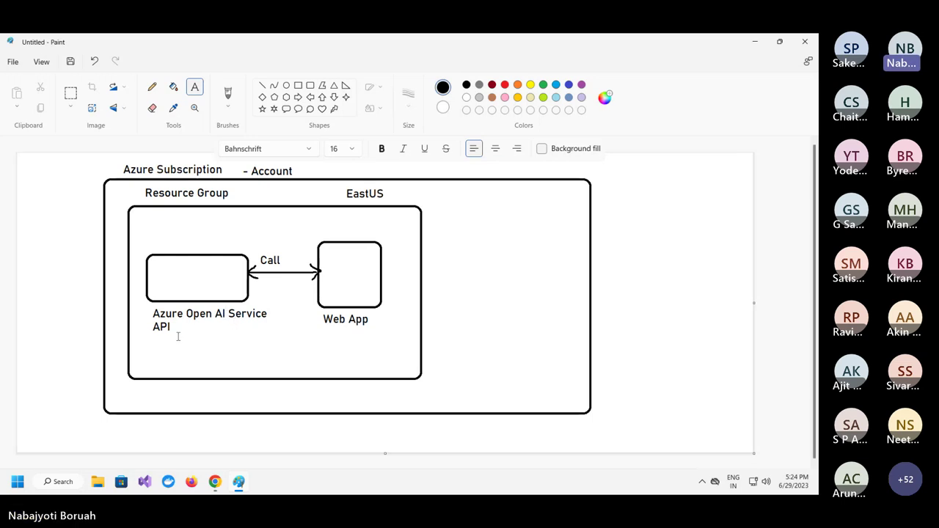
# - Write "Set Of Models" inside the Azure Open AI Service box
pyautogui.click(157, 266)
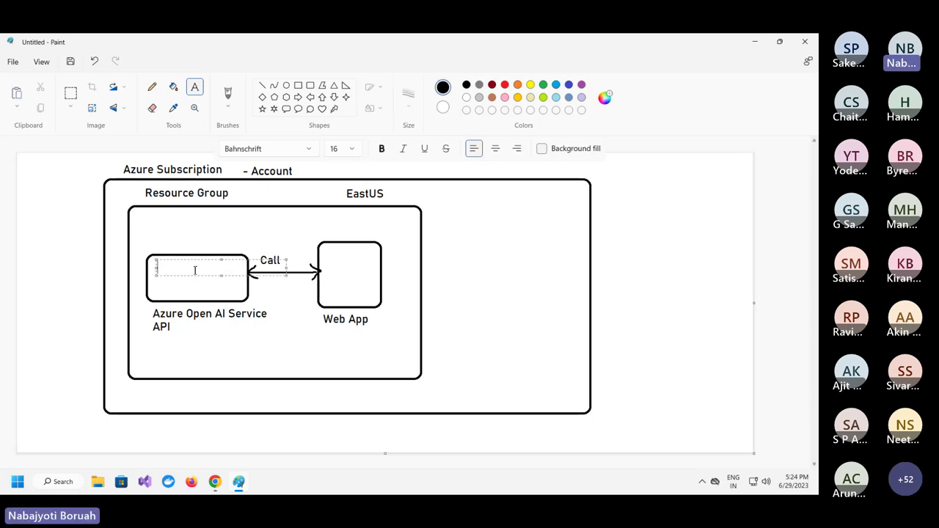
pyautogui.write('Set O')
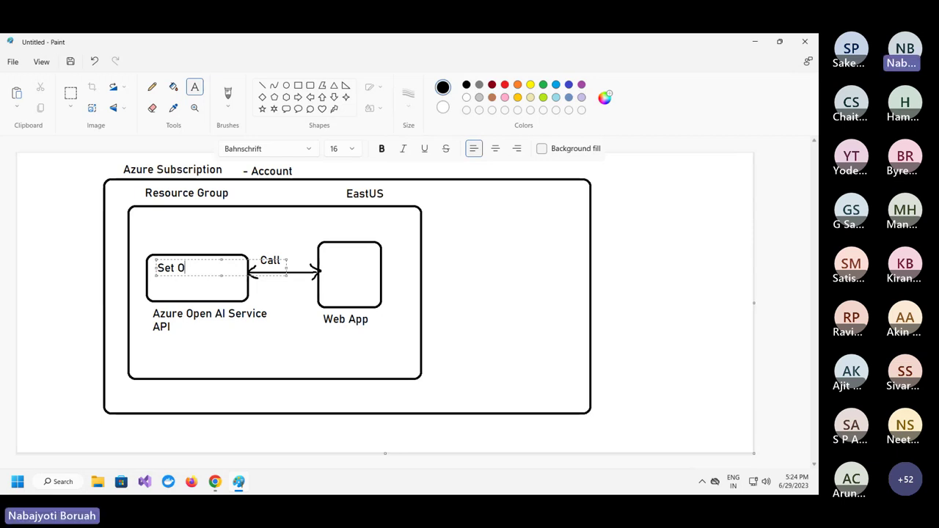
pyautogui.write('f Mod')
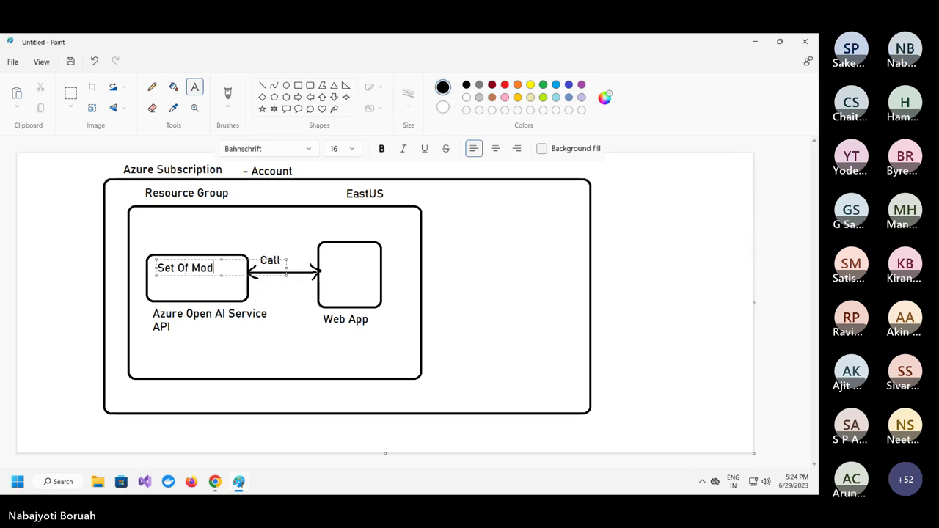
pyautogui.write('els')
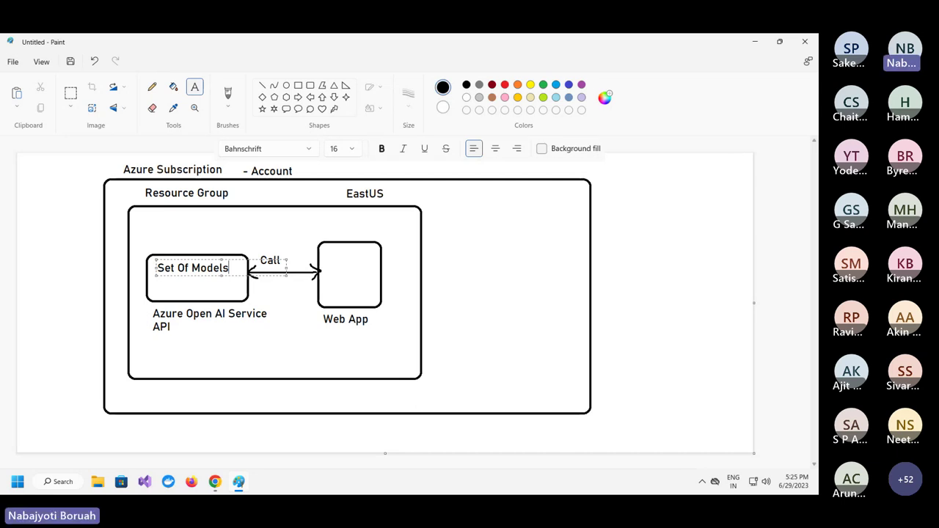
pyautogui.click(327, 267)
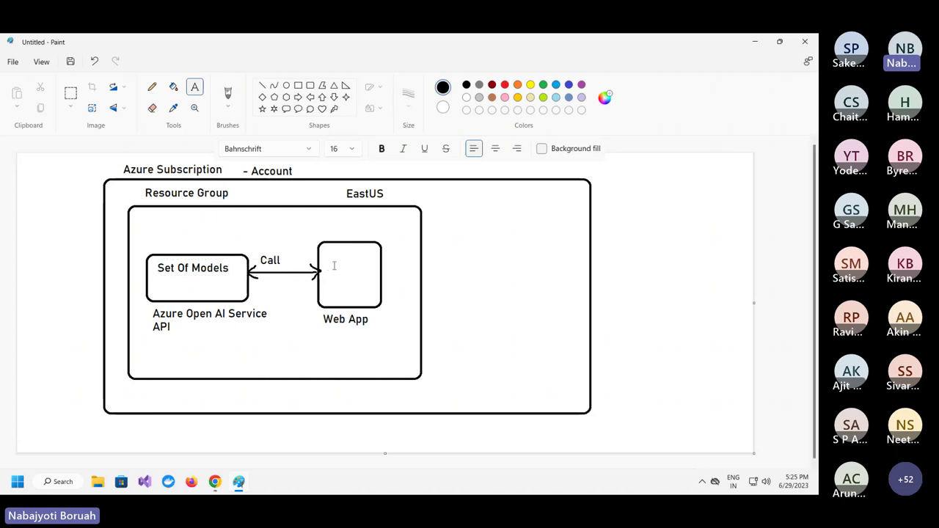
# - Write "GPT-4" inside the Web App box
pyautogui.click(327, 267)
pyautogui.write('G')
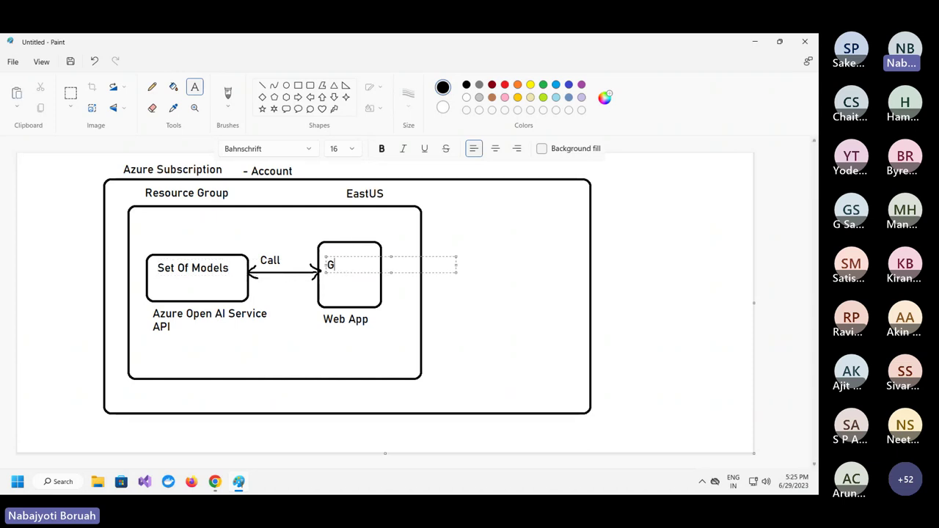
pyautogui.write('PT')
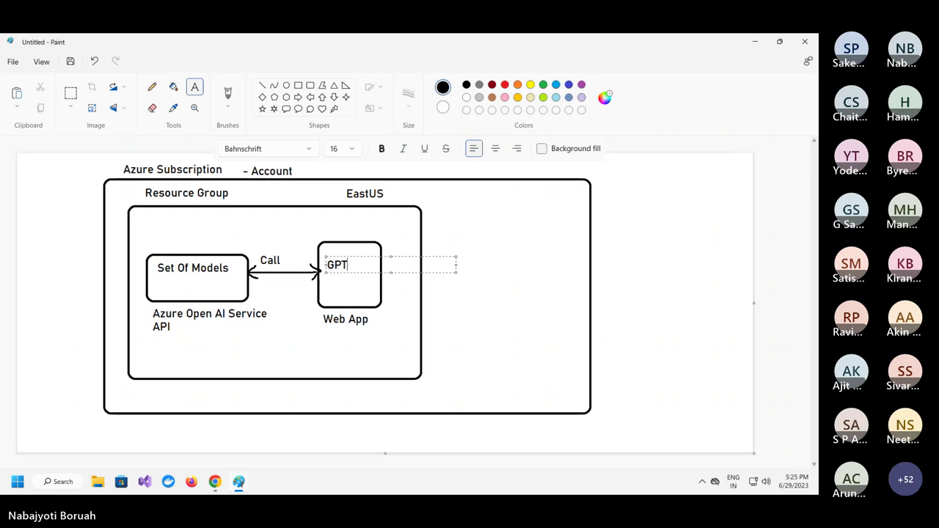
pyautogui.write('-4')
pyautogui.click(384, 313)
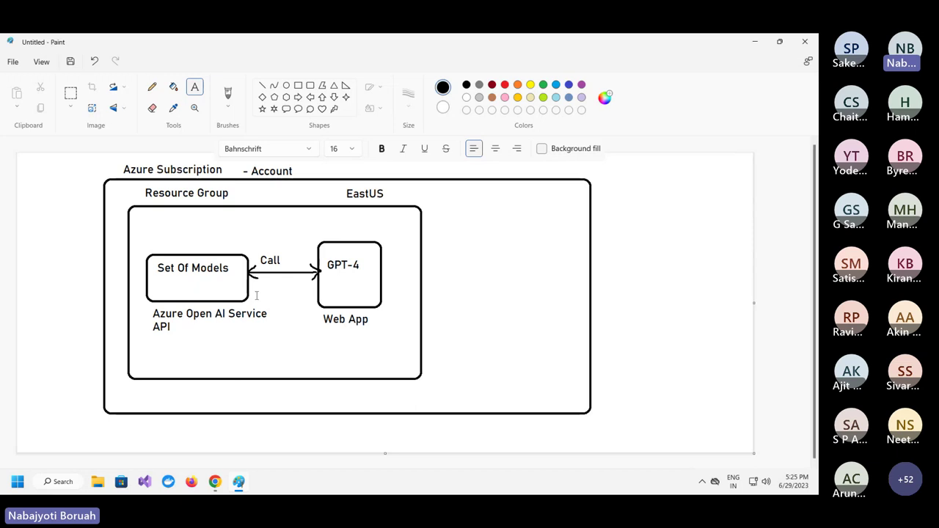
# - Add the text "Key Vault / AAD / ACS / Containers / etc." near the lower edge inside the Resource Group box
pyautogui.click(231, 359)
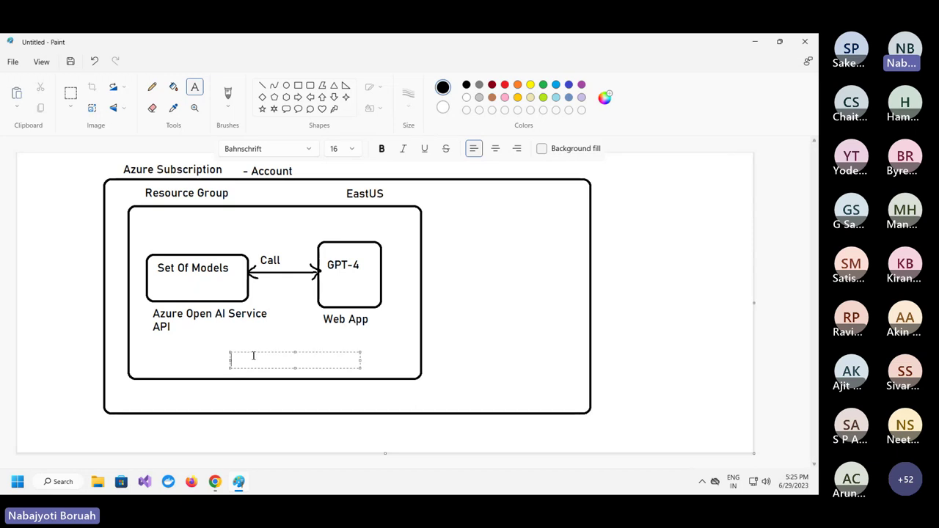
pyautogui.write('Key ')
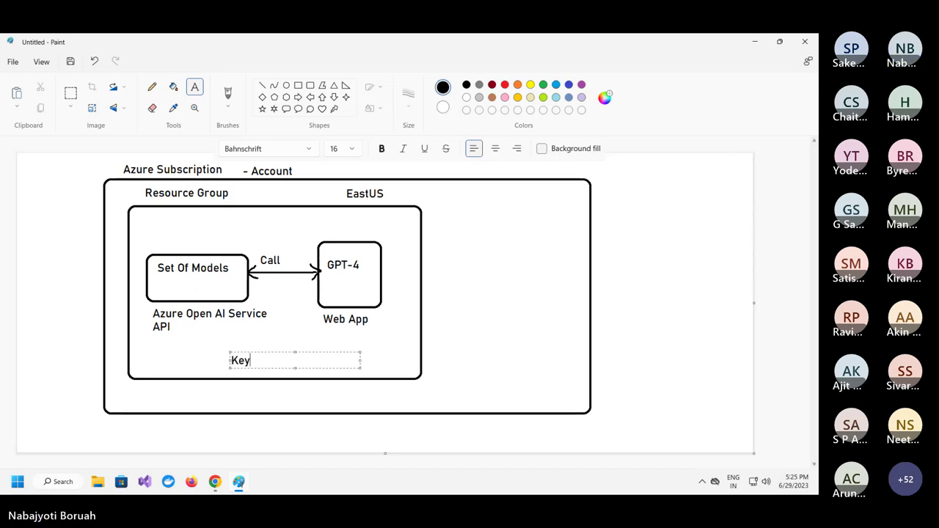
pyautogui.write('Vault /')
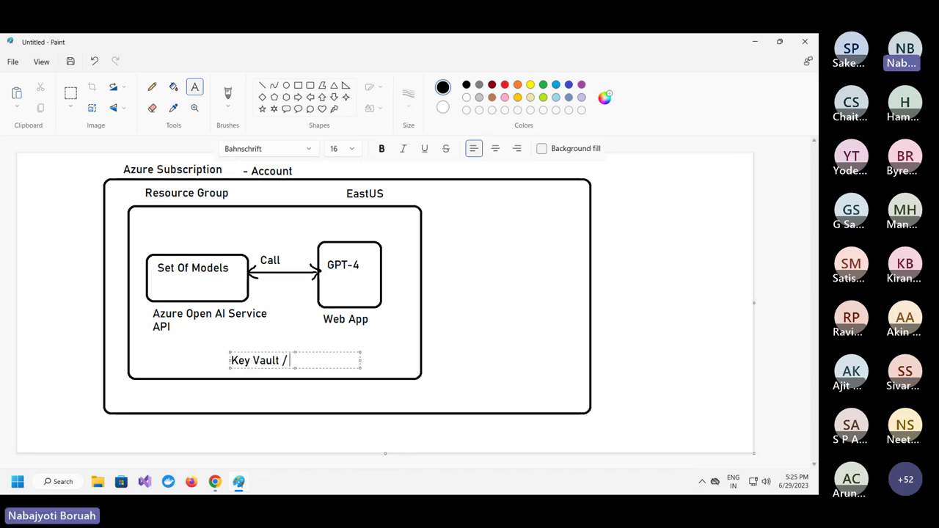
pyautogui.write(' AAD / AC')
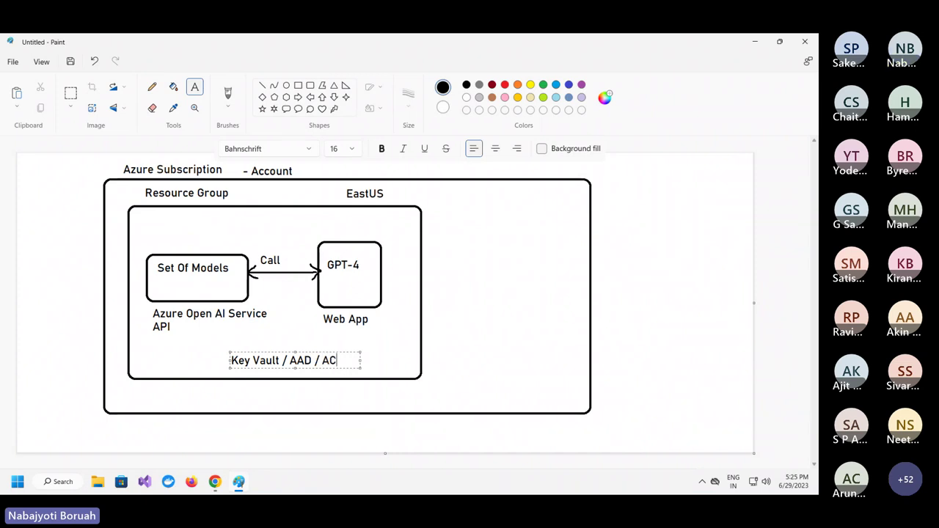
pyautogui.write('S /')
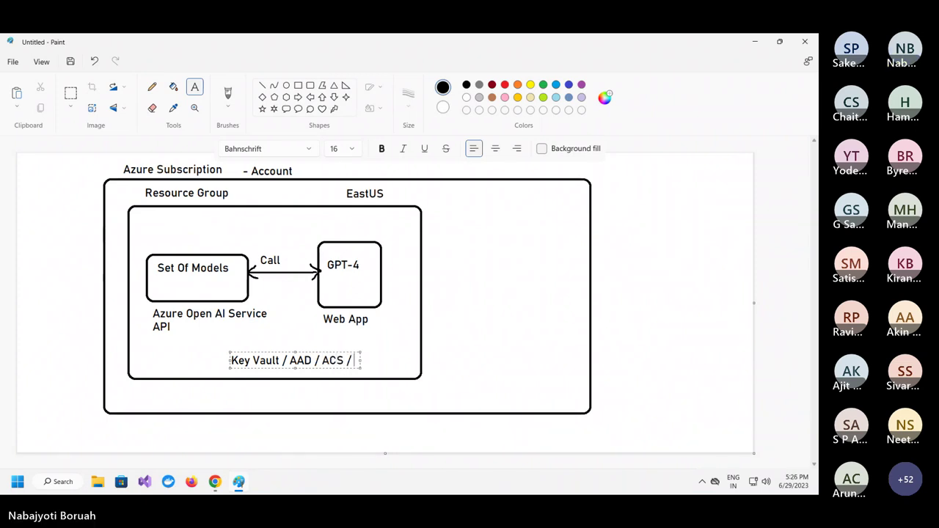
pyautogui.write(' Con')
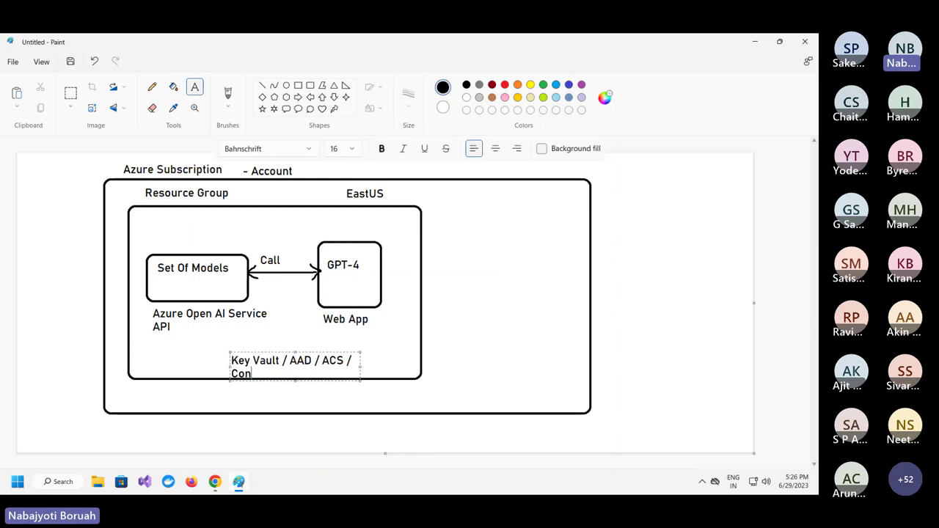
pyautogui.write('tainers')
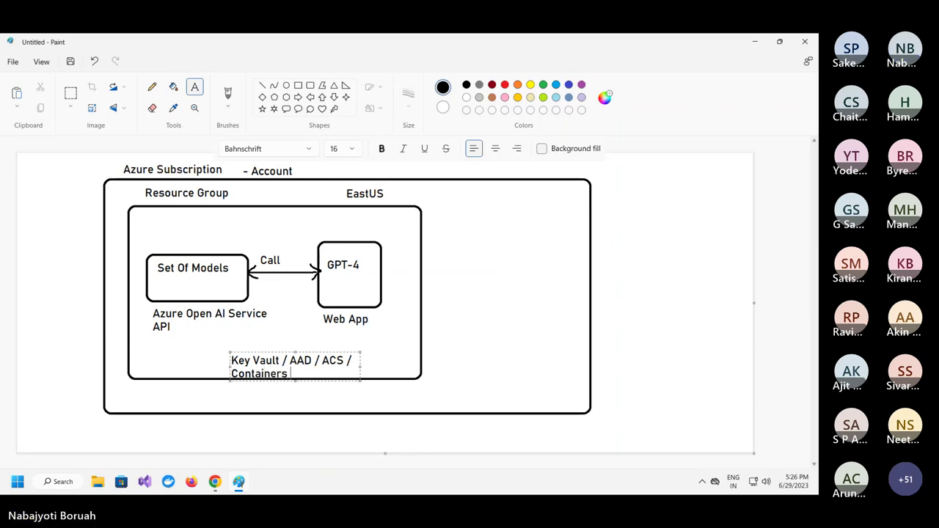
pyautogui.write(' /')
pyautogui.write('etc.')
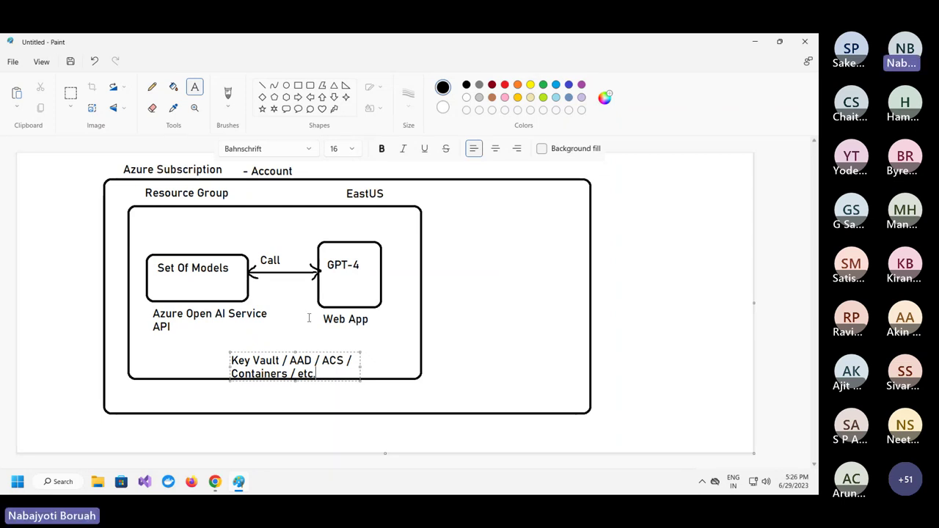
pyautogui.click(255, 303)
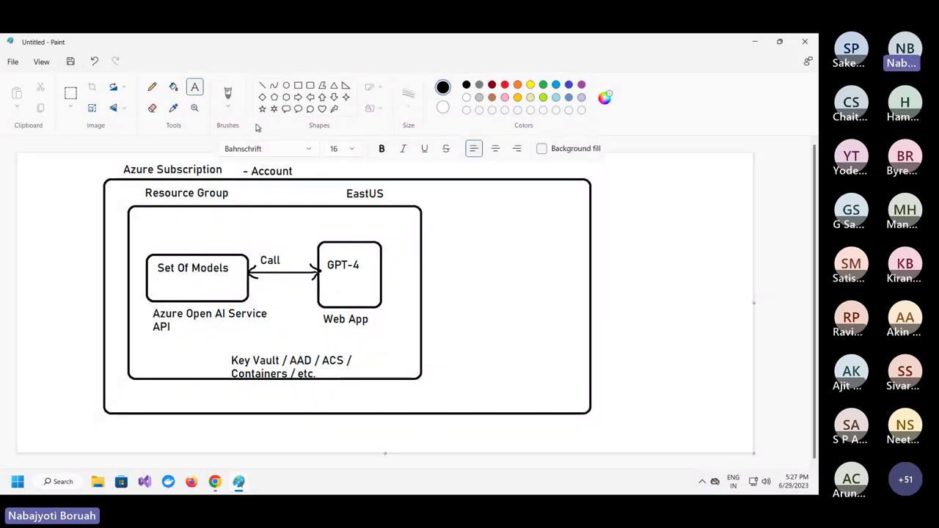
# - Add the text "Azure OpenAI Studio" inside the subscription box, to the right of the Resource Group box
pyautogui.click(154, 88)
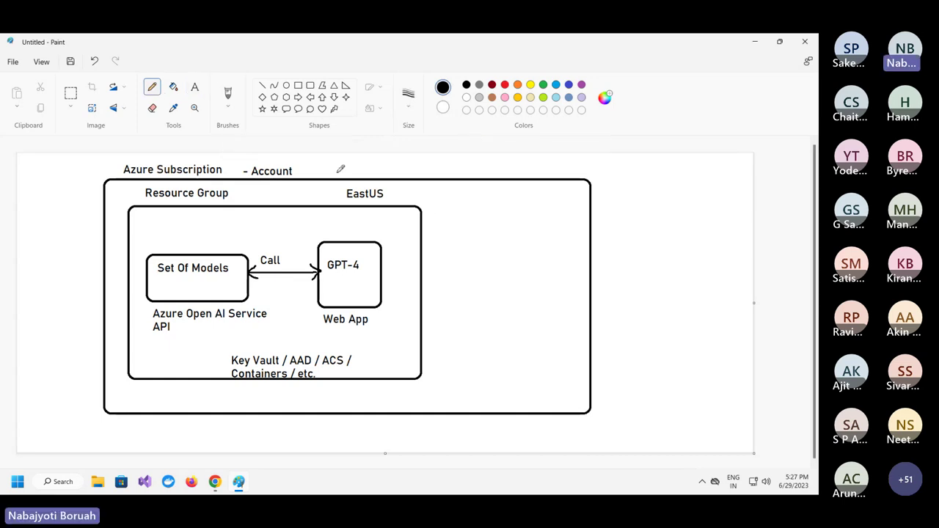
pyautogui.click(196, 90)
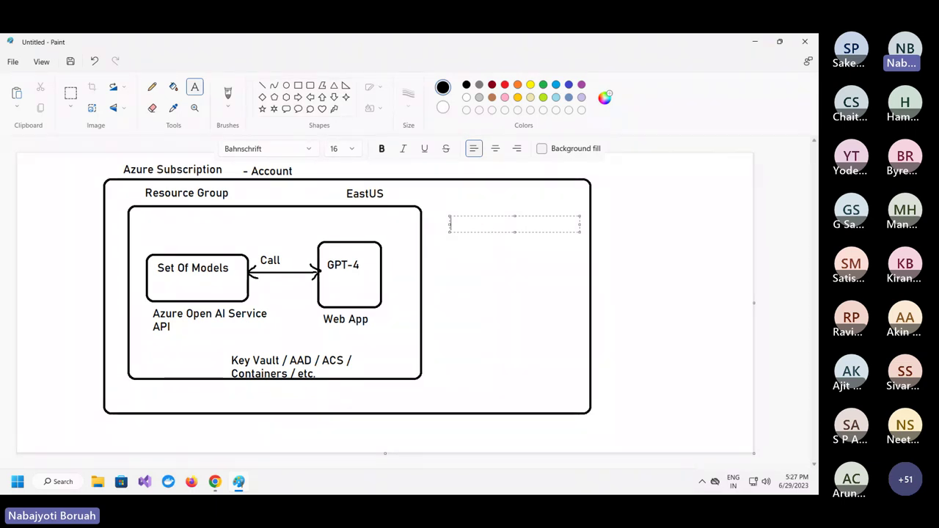
pyautogui.write('A')
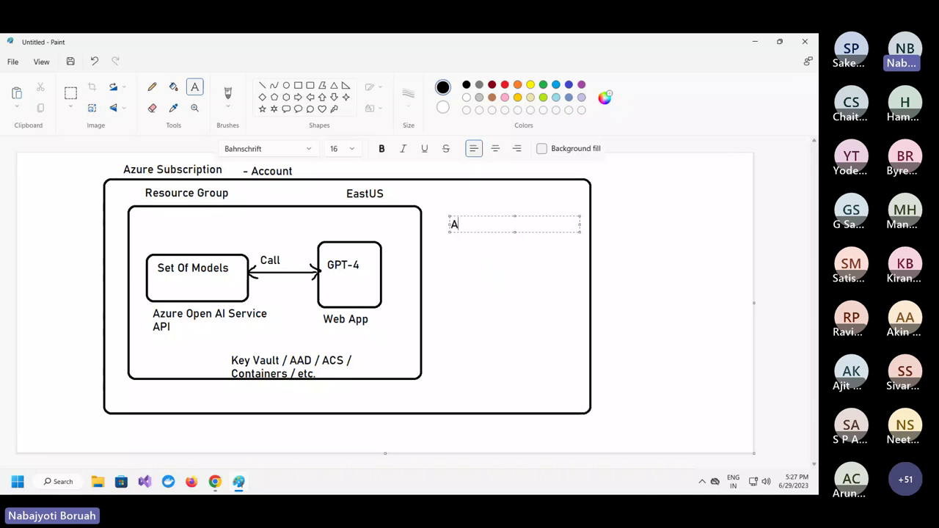
pyautogui.write('zure ')
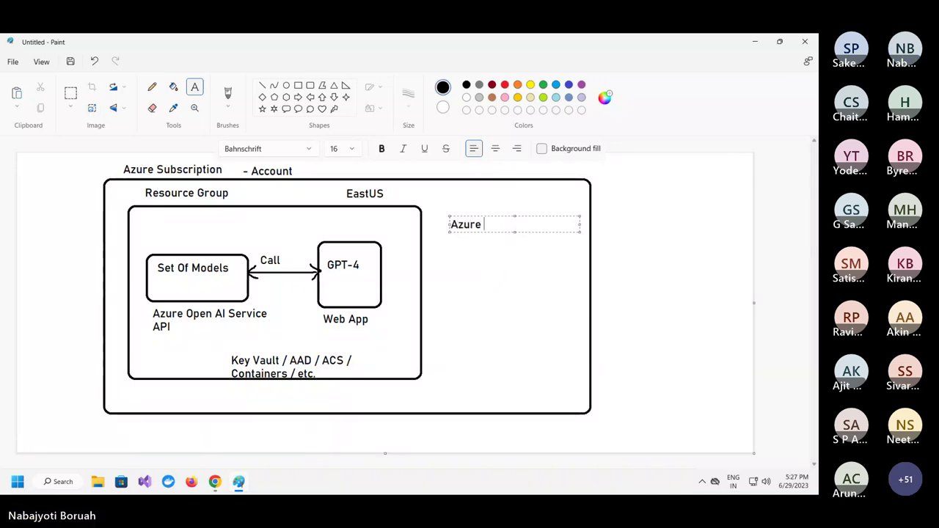
pyautogui.write('OpenAI Studio')
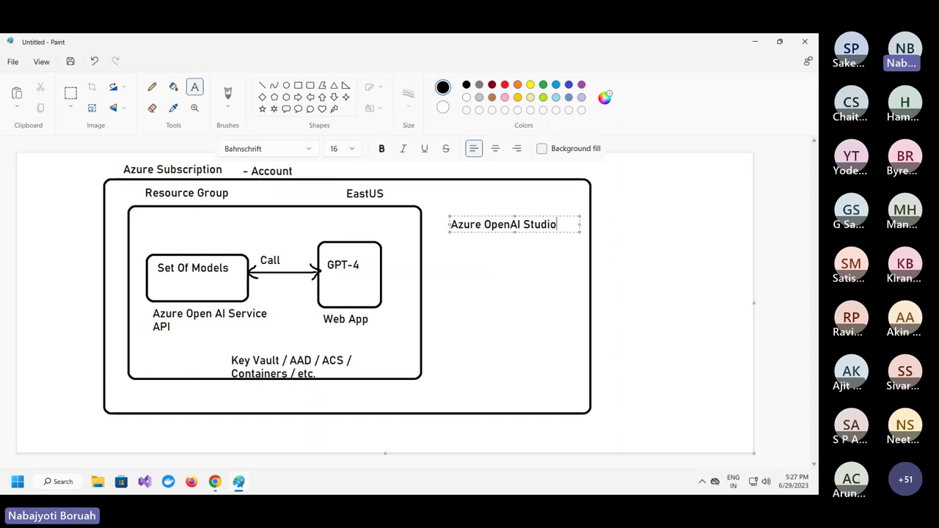
# - Add the lines "Python code (SDK)" and "C# code (SDK)" below "Azure OpenAI Studio" in the same text block
pyautogui.press('Return')
pyautogui.write('Pyt')
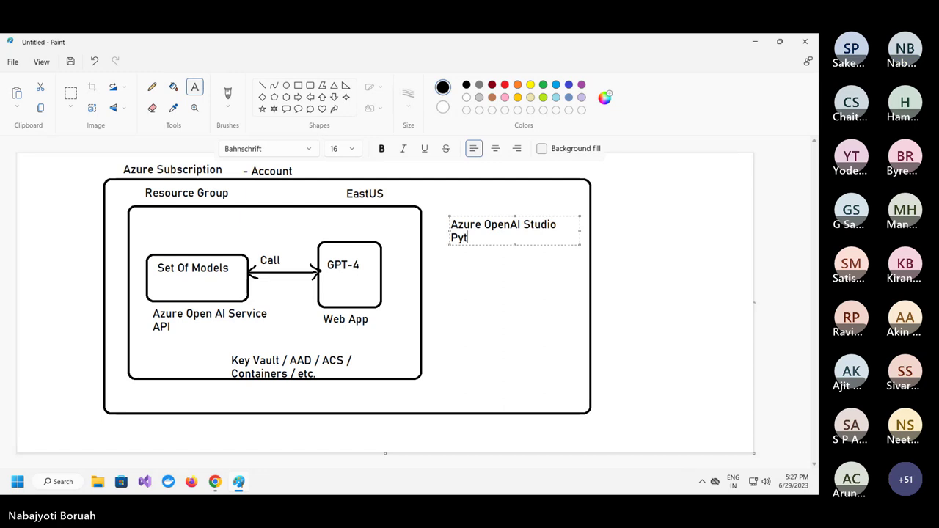
pyautogui.write('hon code (')
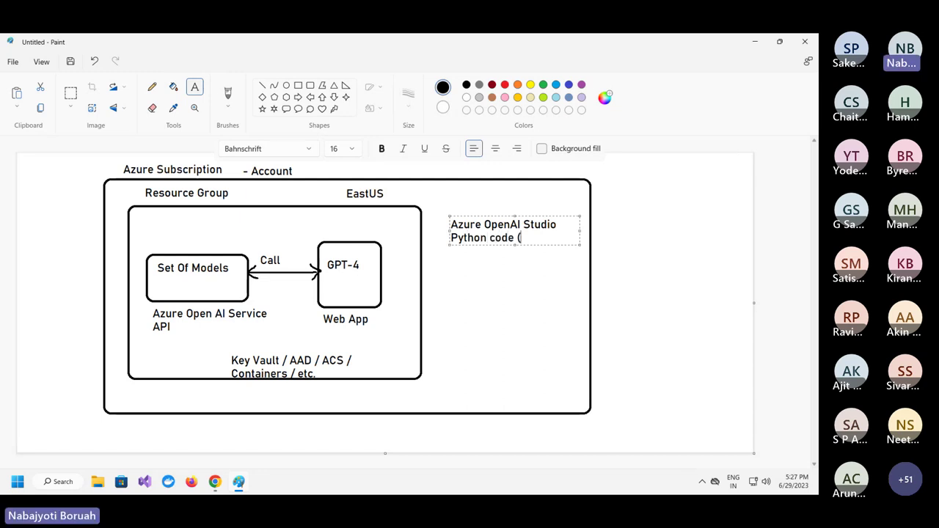
pyautogui.write('SD')
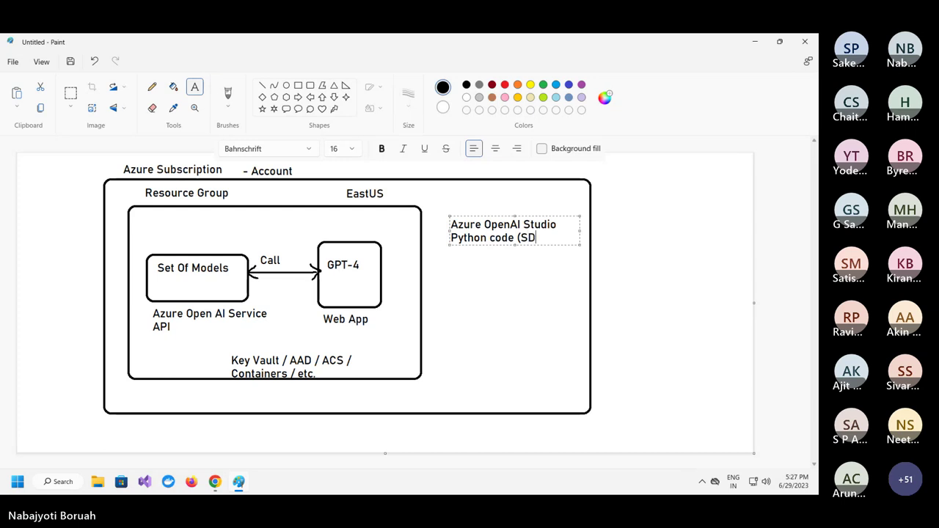
pyautogui.write('K)')
pyautogui.press('Return')
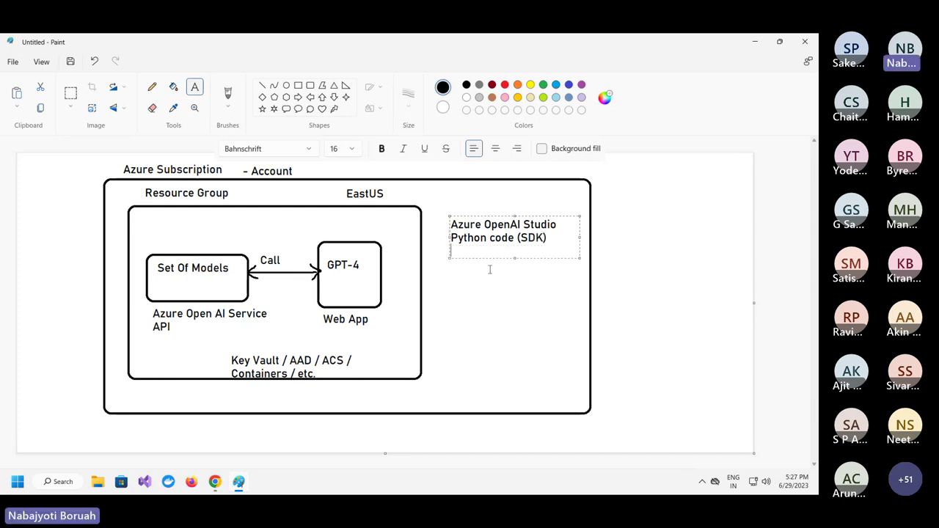
pyautogui.write('C# c')
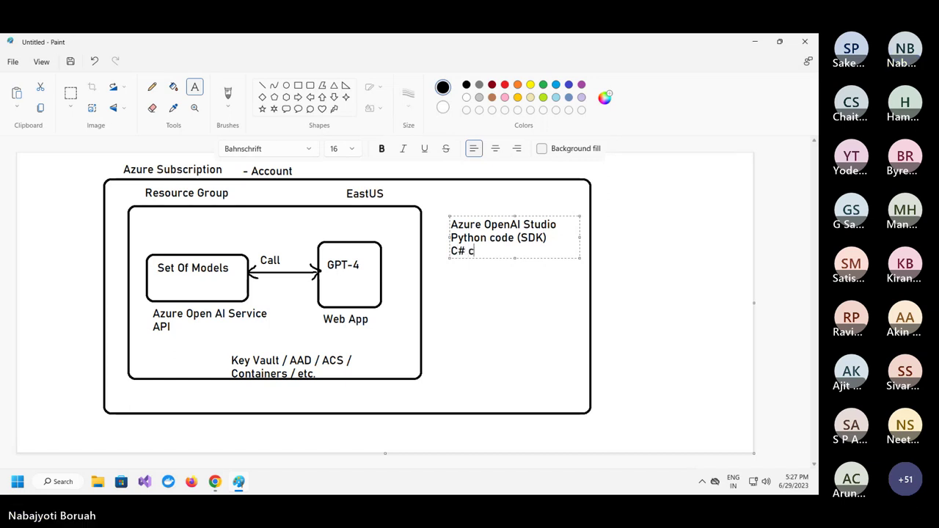
pyautogui.write('ode ')
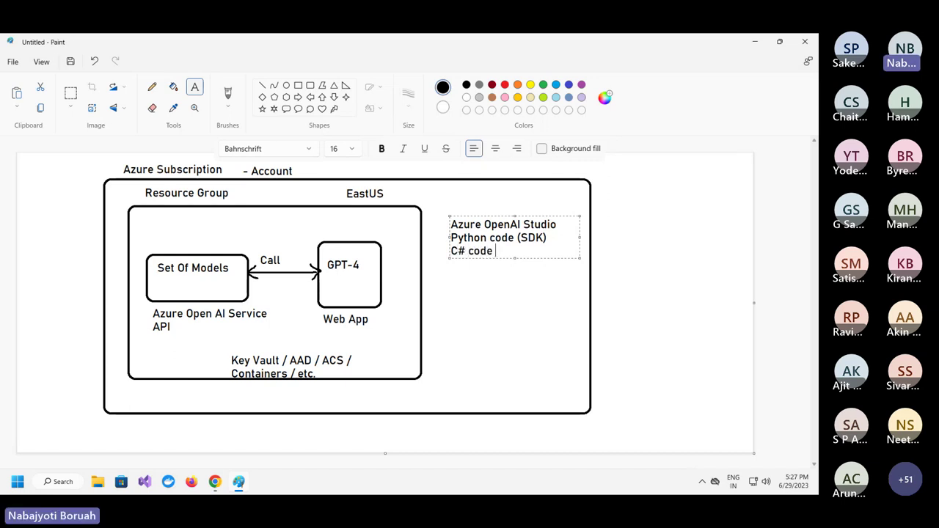
pyautogui.write('(SD')
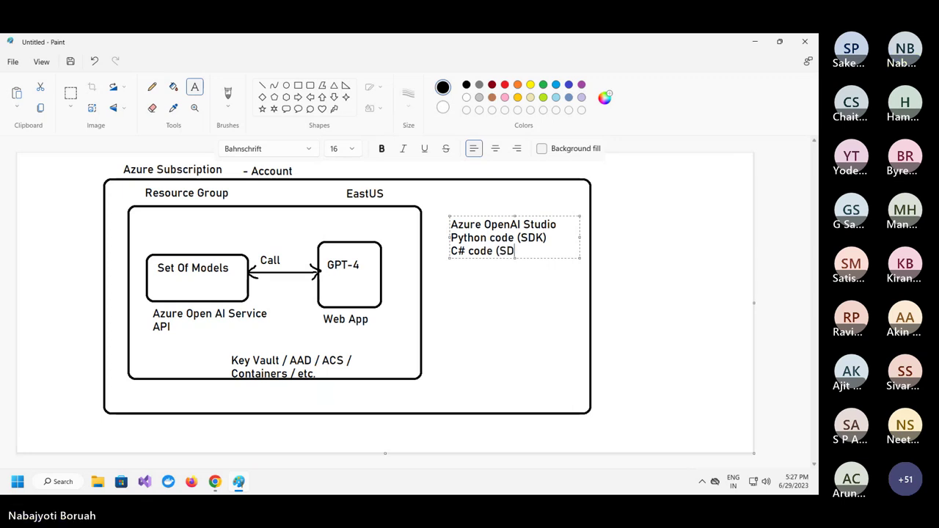
pyautogui.write('K)')
# - Mark the Azure OpenAI Studio, Python code and C# code lines with red freehand pencil ticks
pyautogui.click(154, 89)
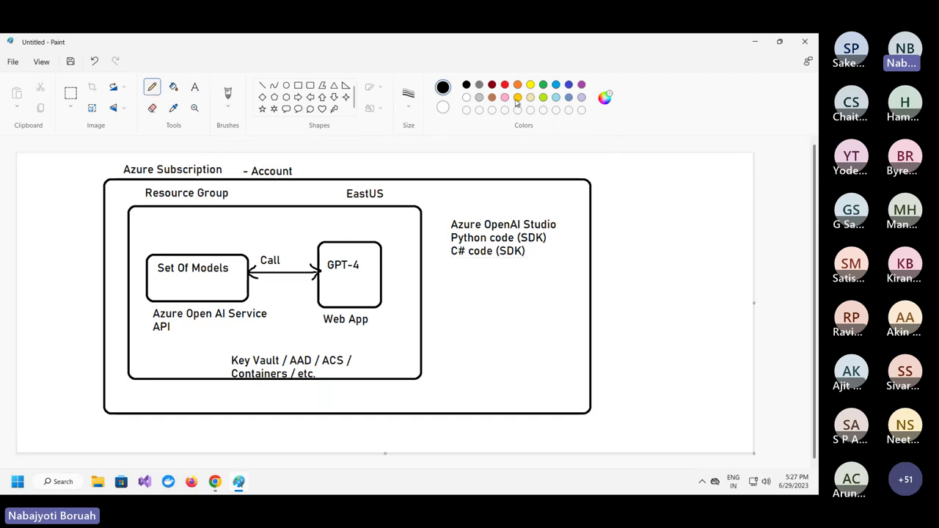
pyautogui.click(505, 84)
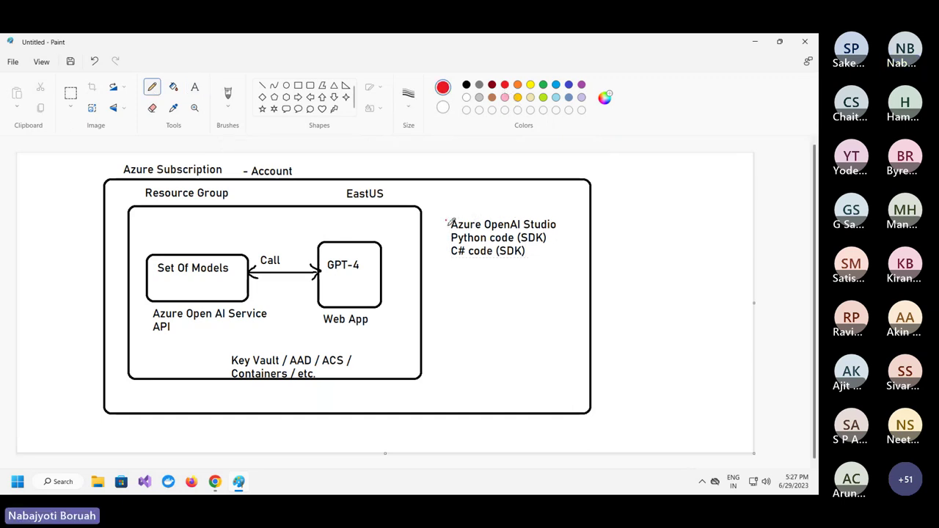
pyautogui.moveTo(446, 222); pyautogui.dragTo(476, 212)
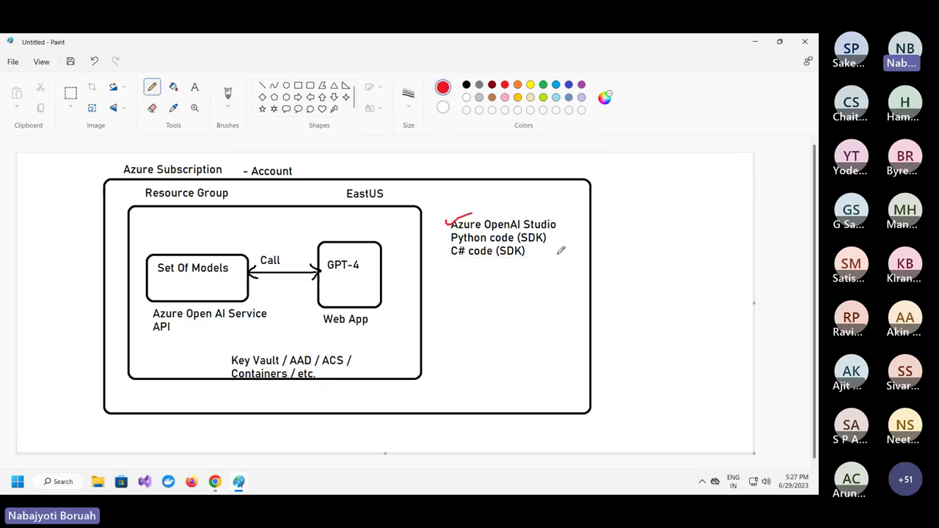
pyautogui.moveTo(551, 236)
pyautogui.mouseDown()
pyautogui.moveTo(563, 230)
pyautogui.moveTo(543, 251)
pyautogui.mouseUp()
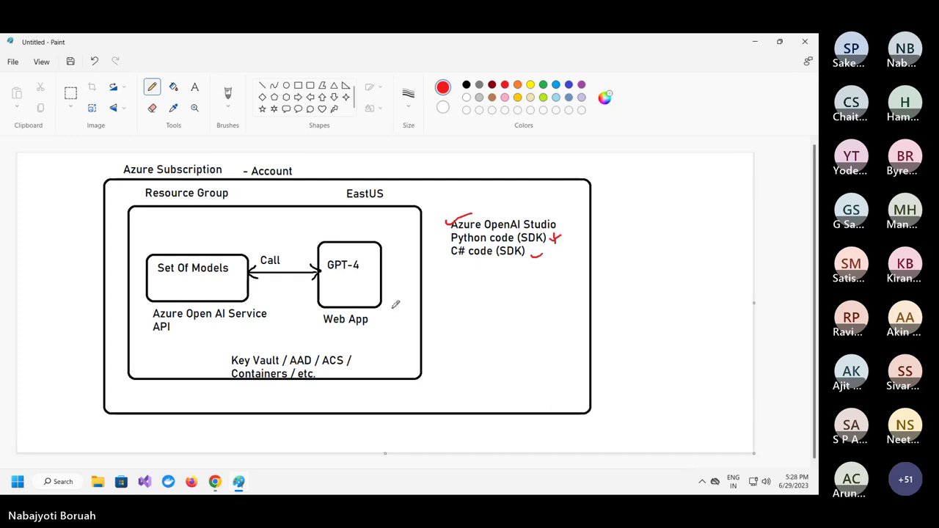
# - Switch to the Azure portal, find Azure OpenAI by filtering all services for "openai", and view its resource page
pyautogui.click(215, 481)
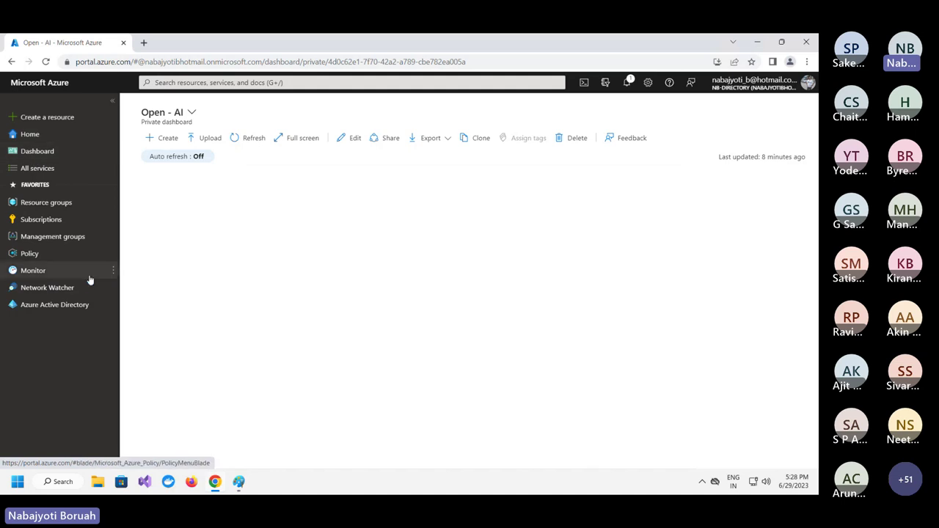
pyautogui.click(48, 169)
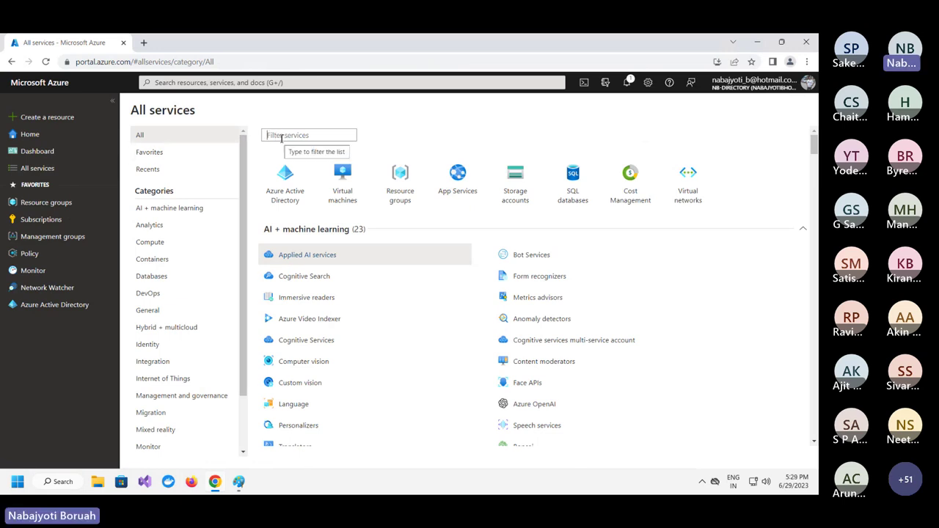
pyautogui.write('opena')
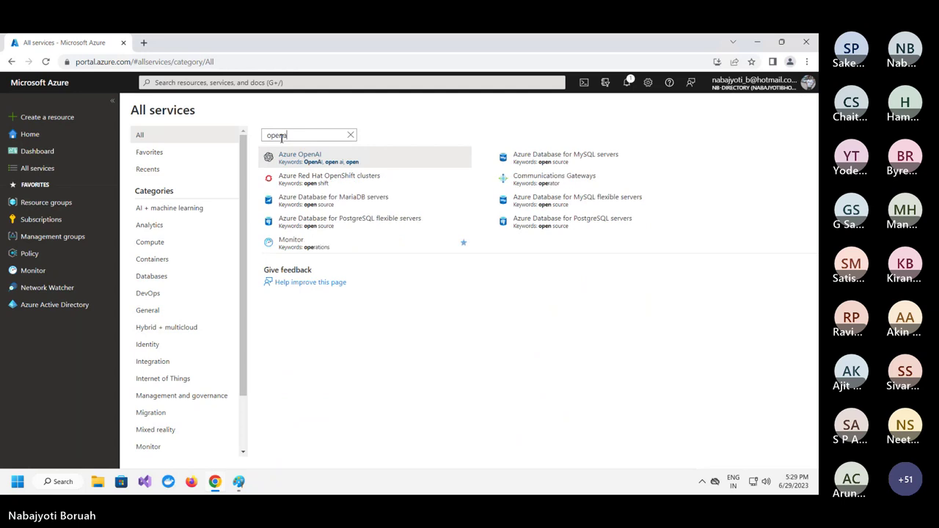
pyautogui.write('i')
pyautogui.click(323, 160)
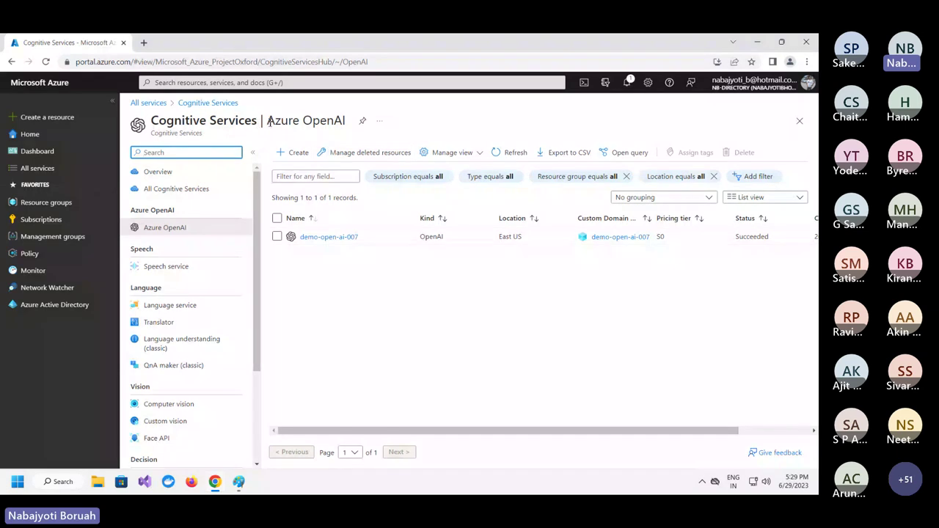
pyautogui.moveTo(269, 121); pyautogui.dragTo(320, 121)
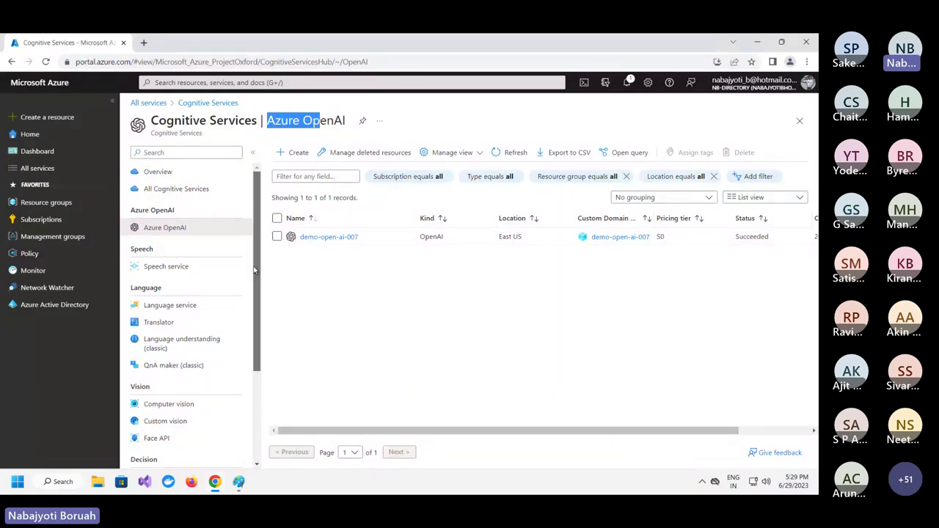
pyautogui.click(800, 120)
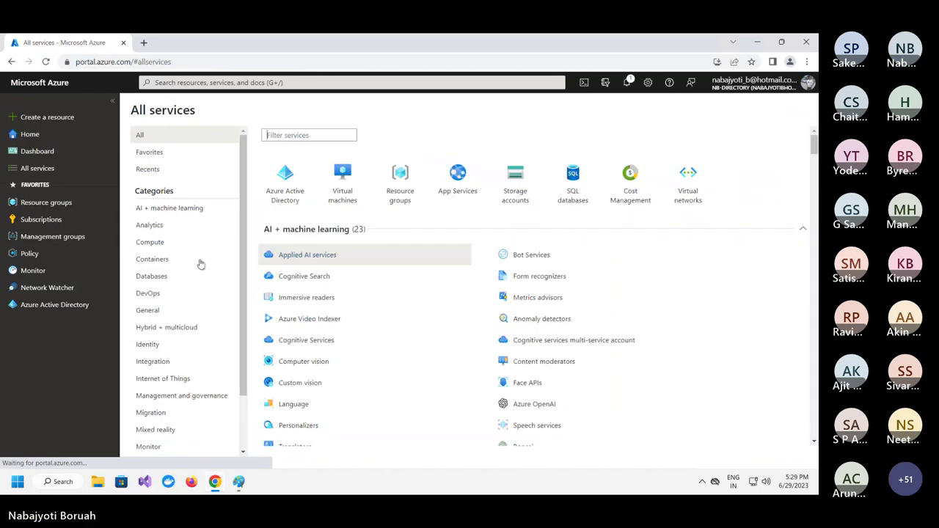
# - Show the AI + machine learning category of all services with the portal's side navigation collapsed
pyautogui.click(197, 211)
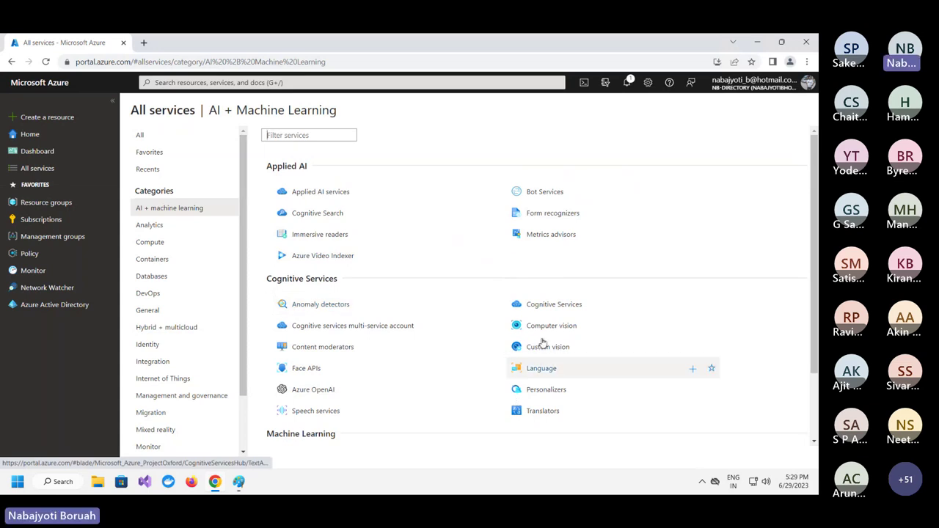
pyautogui.click(308, 392)
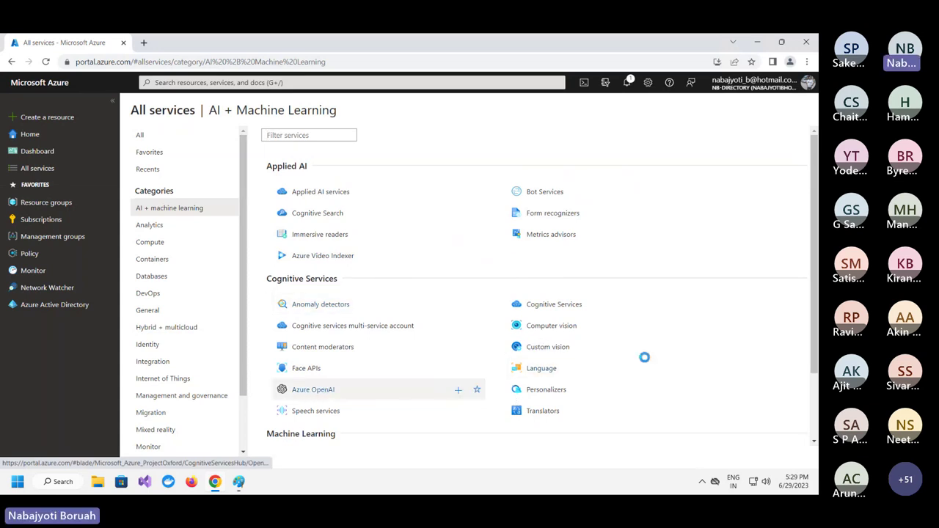
pyautogui.click(112, 103)
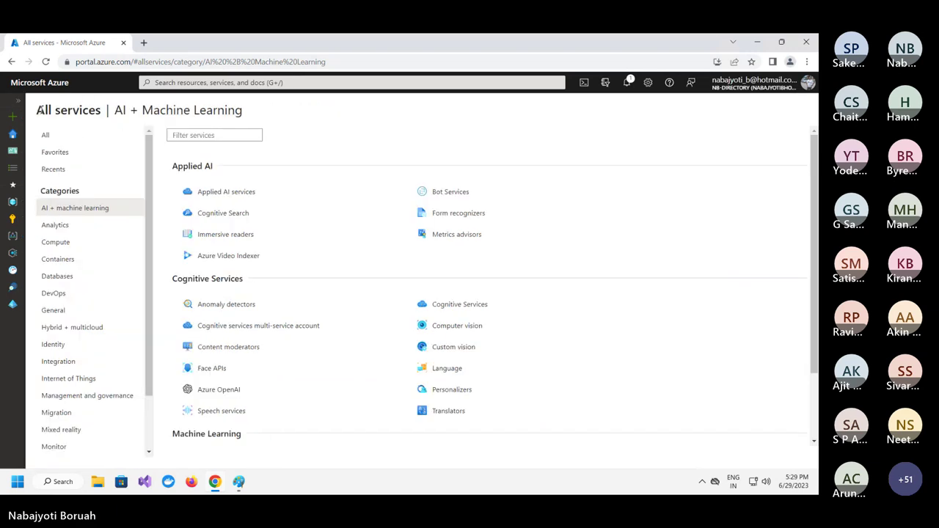
pyautogui.moveTo(113, 114); pyautogui.dragTo(253, 115)
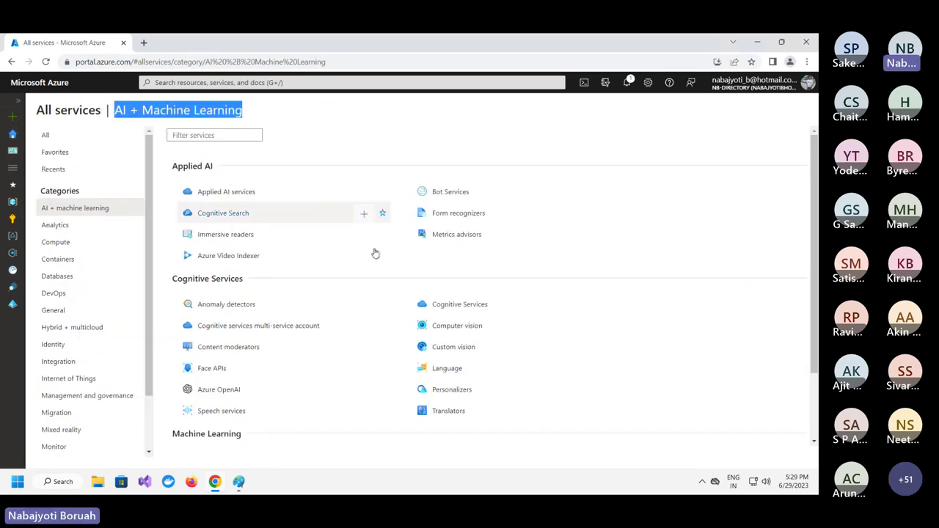
# - Start creating an Azure OpenAI resource from the Cognitive Services group of the AI + Machine Learning services
pyautogui.scroll(-1, 210, 391)
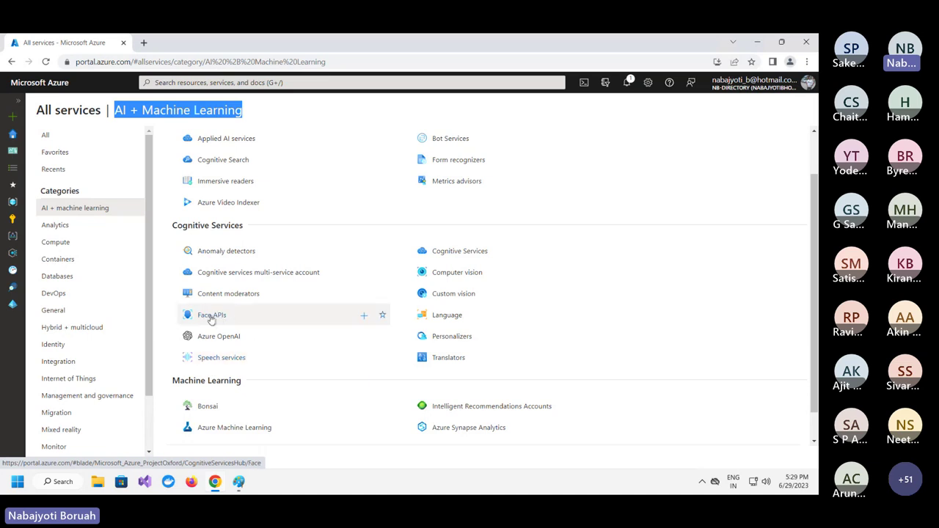
pyautogui.moveTo(230, 315)
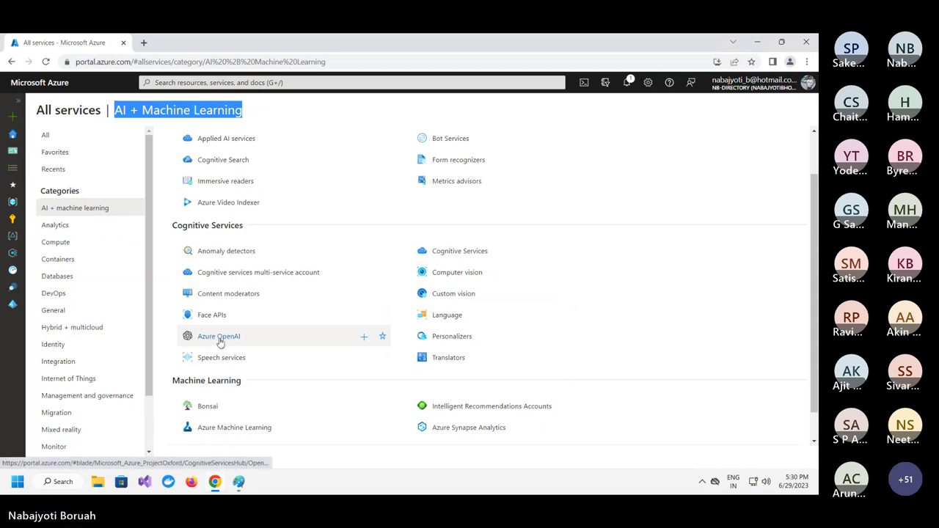
pyautogui.moveTo(236, 339)
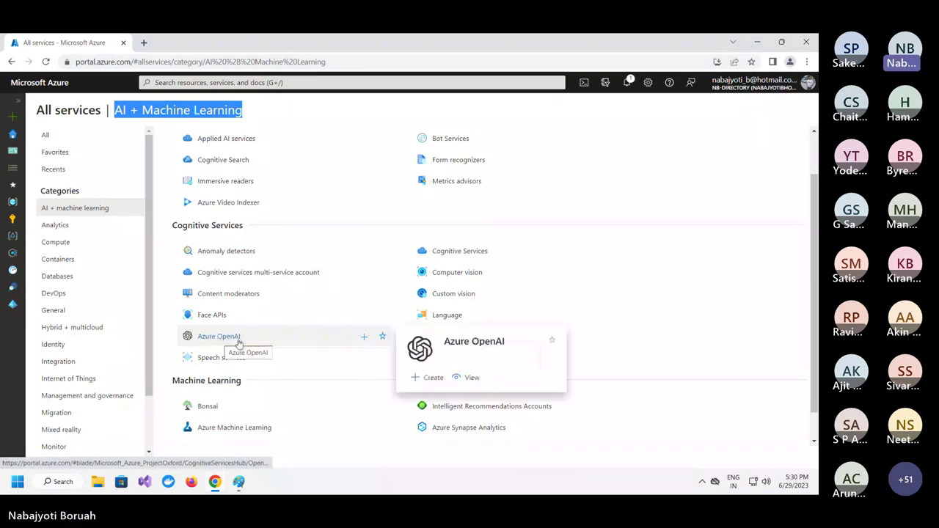
pyautogui.click(363, 338)
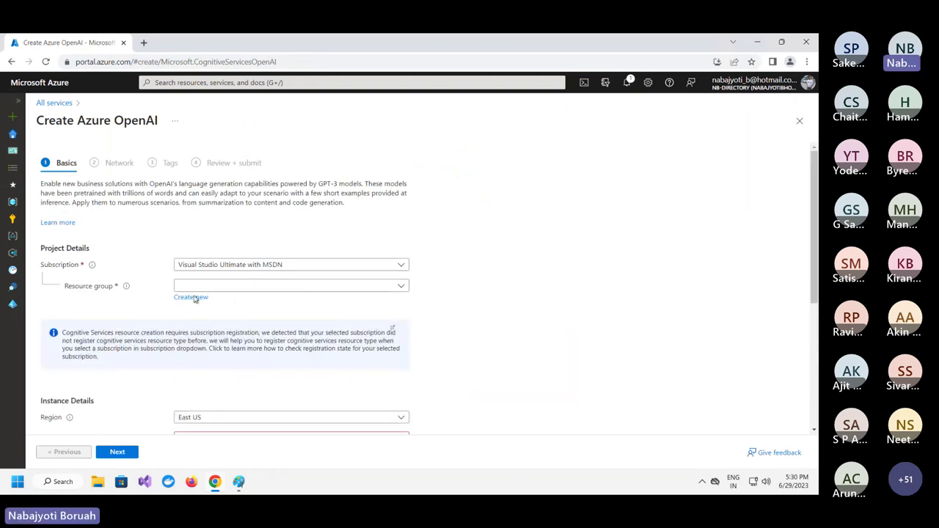
# - Switch to Paint and add red freehand pencil ticks beside the "Resource Group" label and on the "Set Of Models" box
pyautogui.click(238, 482)
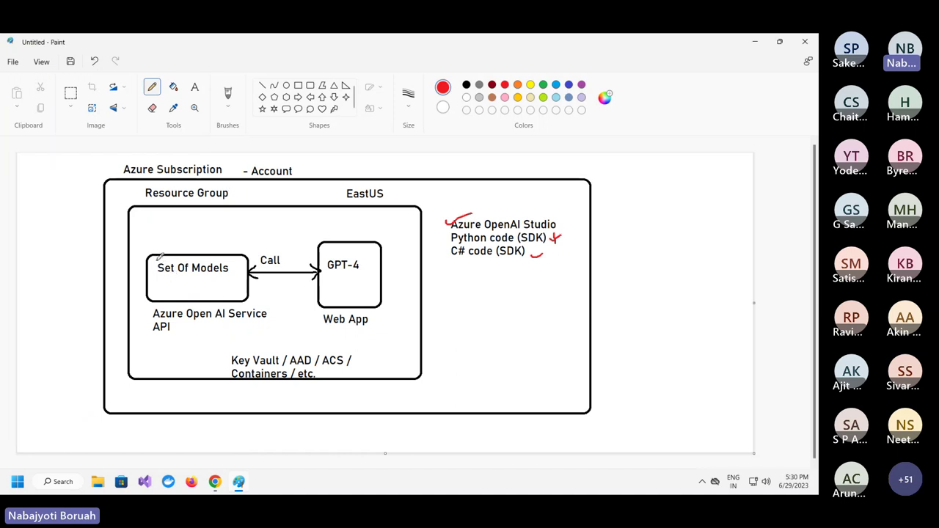
pyautogui.moveTo(137, 188); pyautogui.dragTo(149, 178)
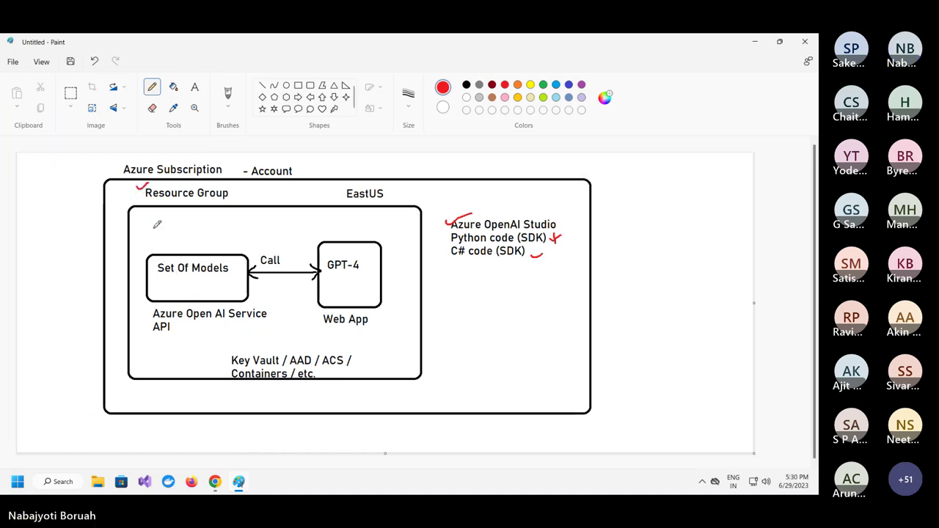
pyautogui.moveTo(147, 254); pyautogui.dragTo(158, 252)
# - Switch back to the Azure portal and create a new resource group named My-Open-AI-RG for the Azure OpenAI resource
pyautogui.click(215, 481)
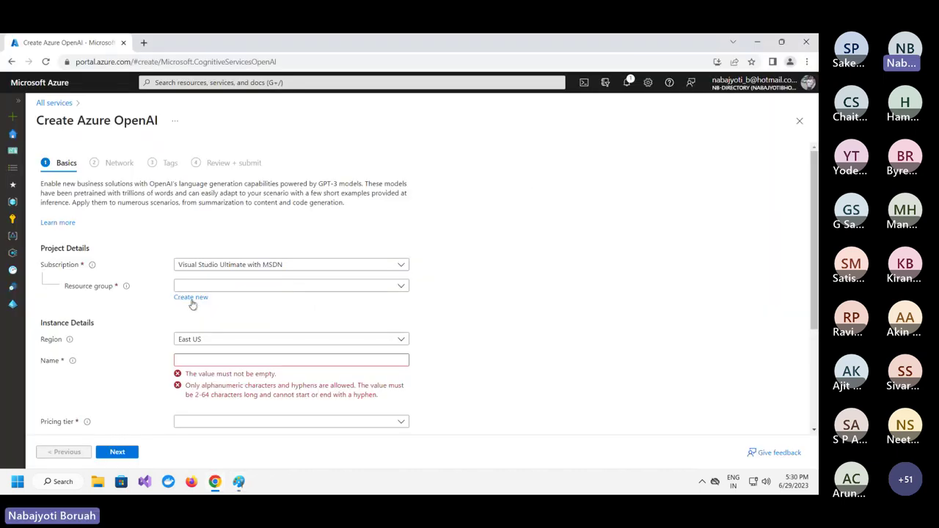
pyautogui.click(190, 298)
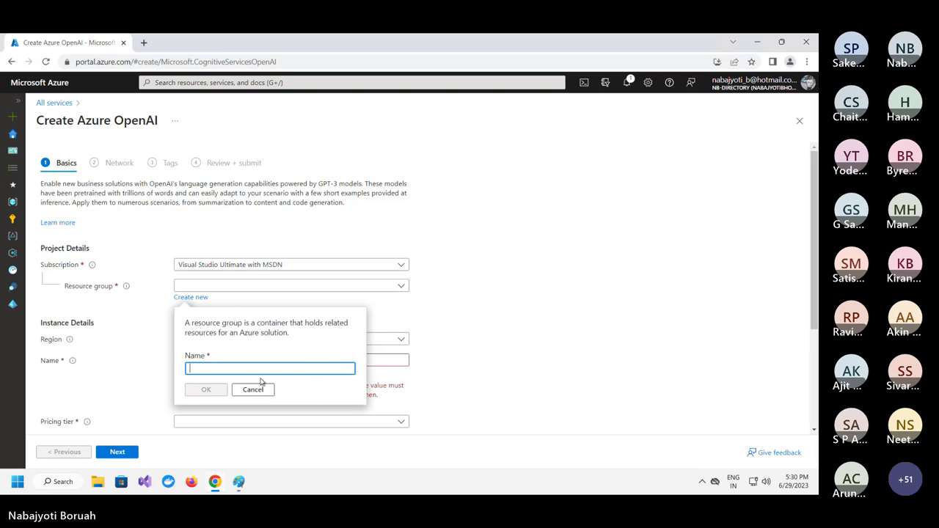
pyautogui.write('Open-')
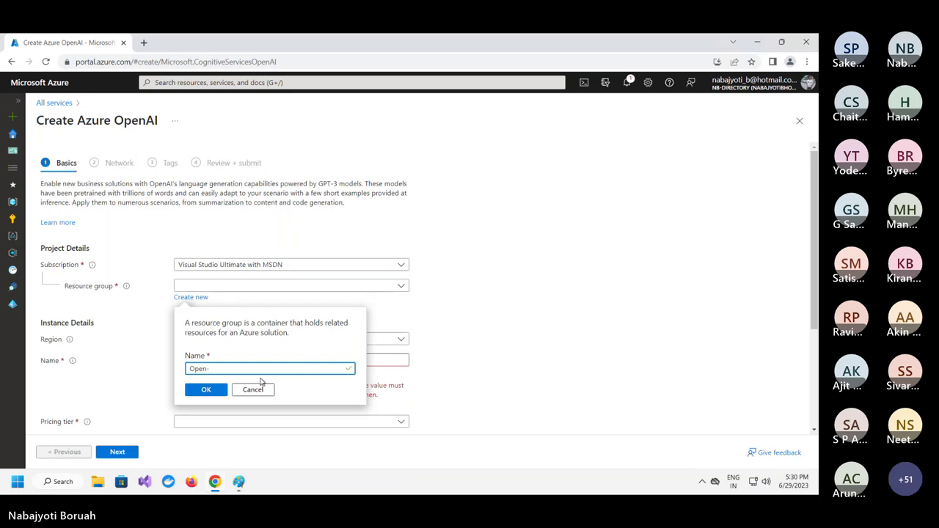
pyautogui.write('AI-RG')
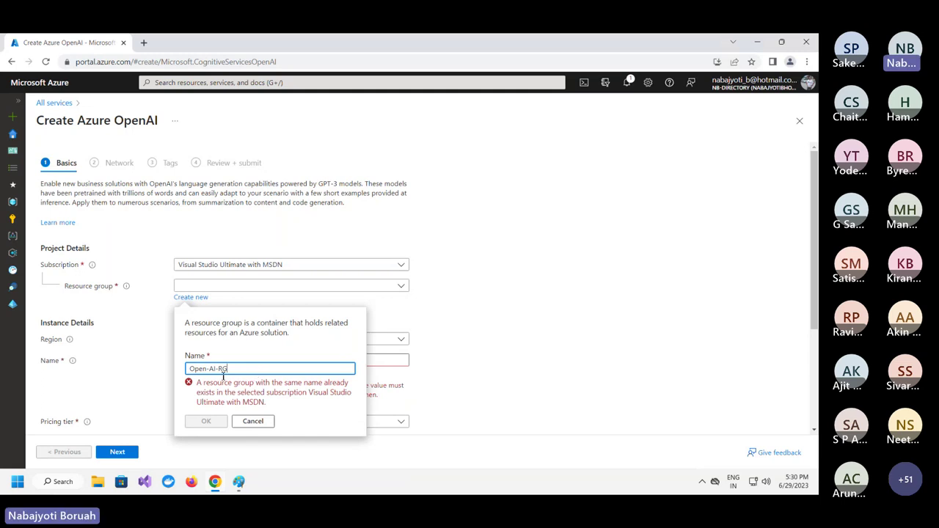
pyautogui.click(187, 369)
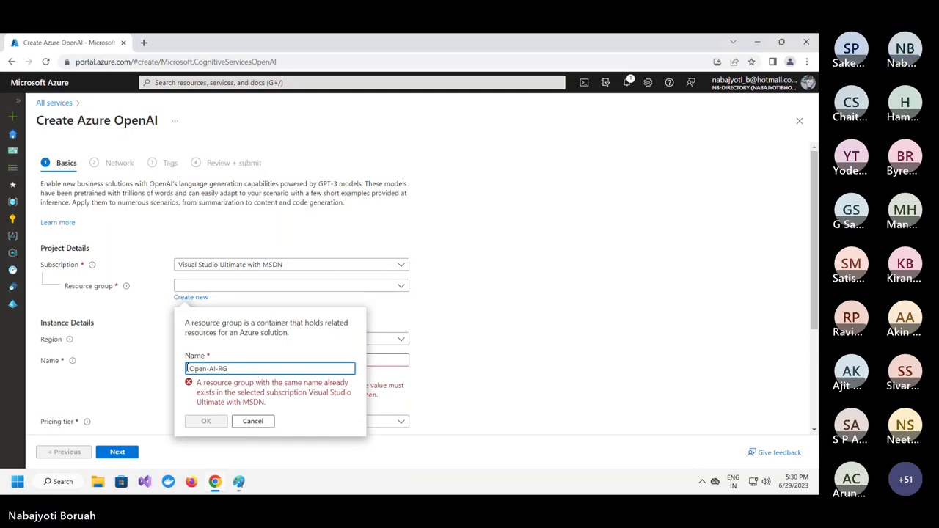
pyautogui.write('My-')
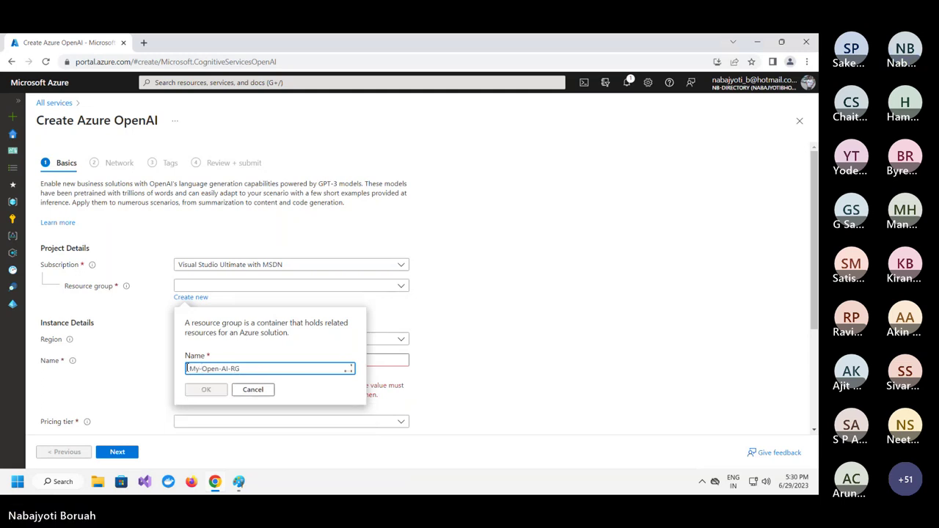
pyautogui.click(198, 390)
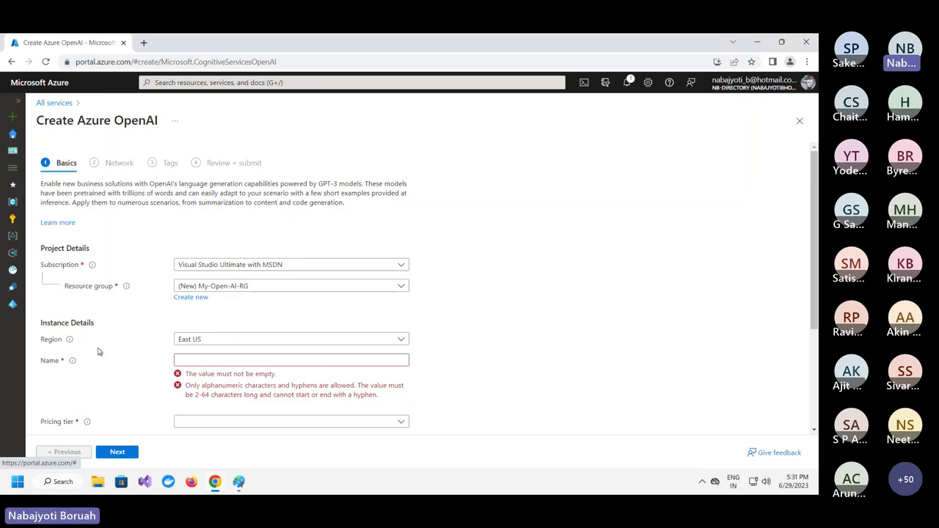
# - Name the Azure OpenAI instance demo-open-ai-007 and show the help text for the name field
pyautogui.click(219, 361)
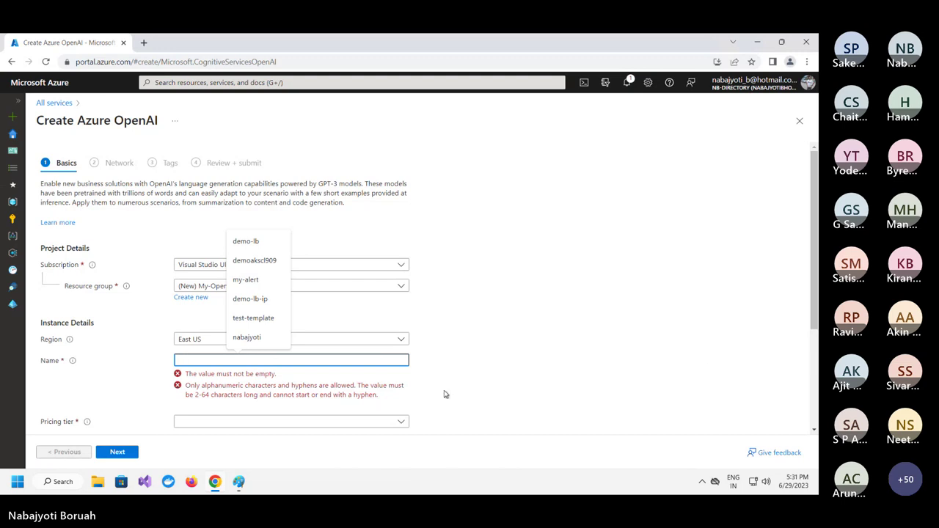
pyautogui.write('de')
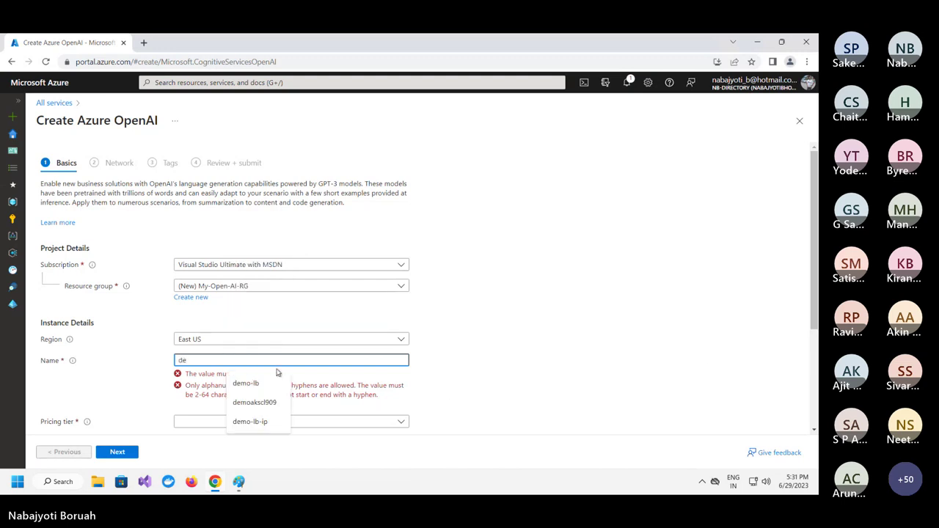
pyautogui.write('mo-open')
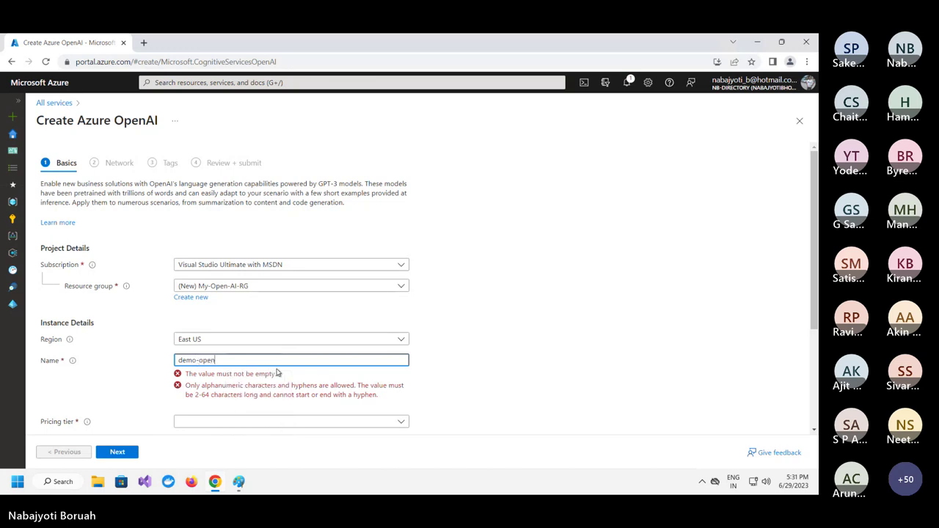
pyautogui.write('-ai-007')
pyautogui.click(496, 402)
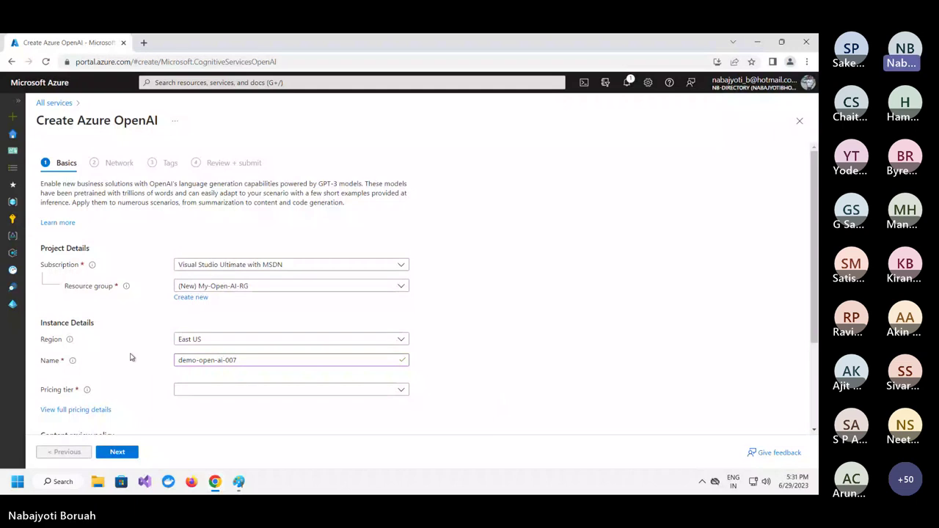
pyautogui.moveTo(72, 361)
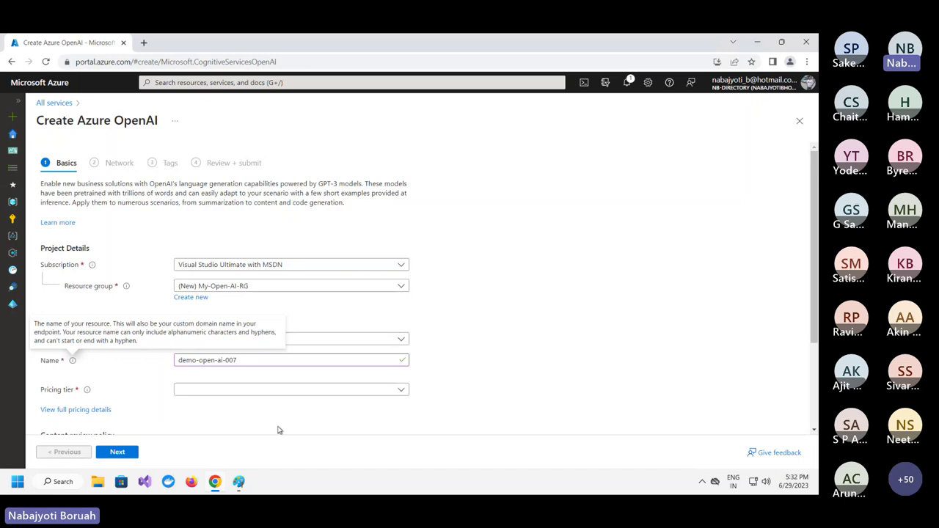
# - Set the pricing tier to Standard S0, review the content review policy and continue to the Network settings
pyautogui.click(335, 393)
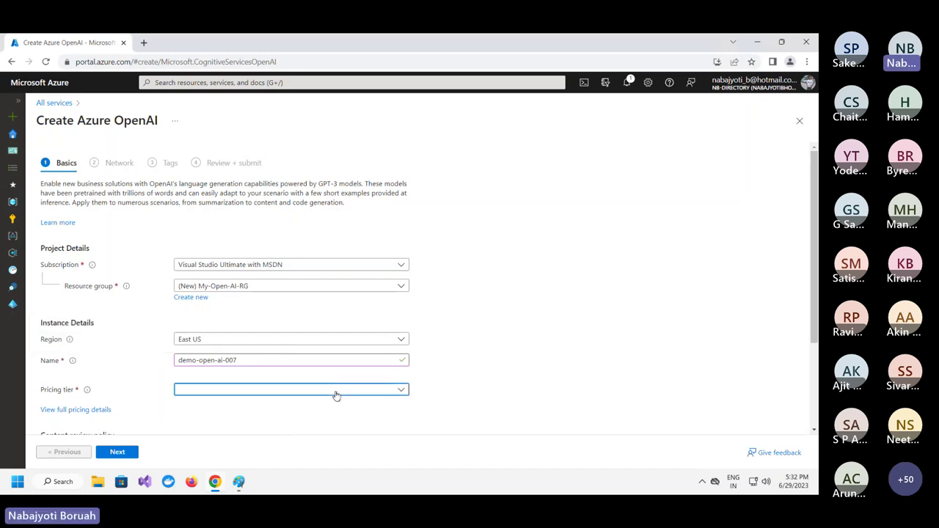
pyautogui.click(247, 402)
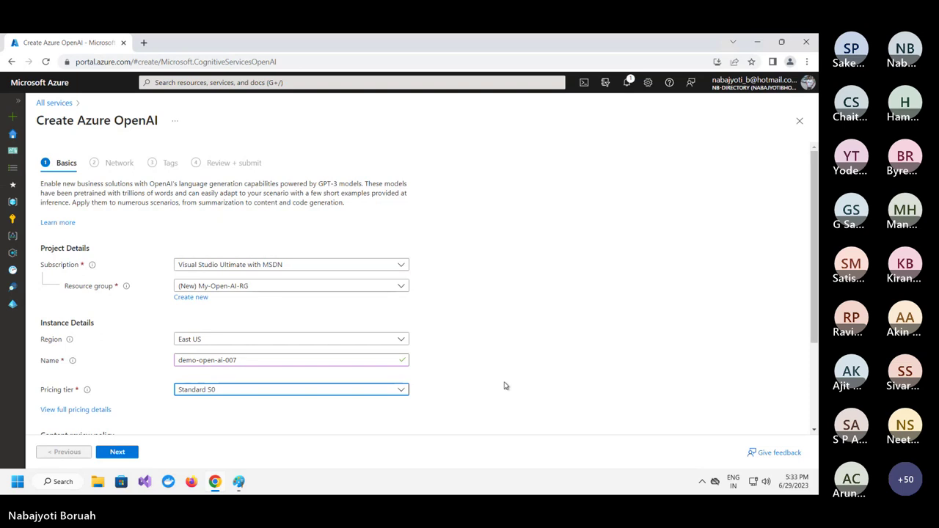
pyautogui.scroll(-3, 504, 386)
pyautogui.scroll(-1, 436, 382)
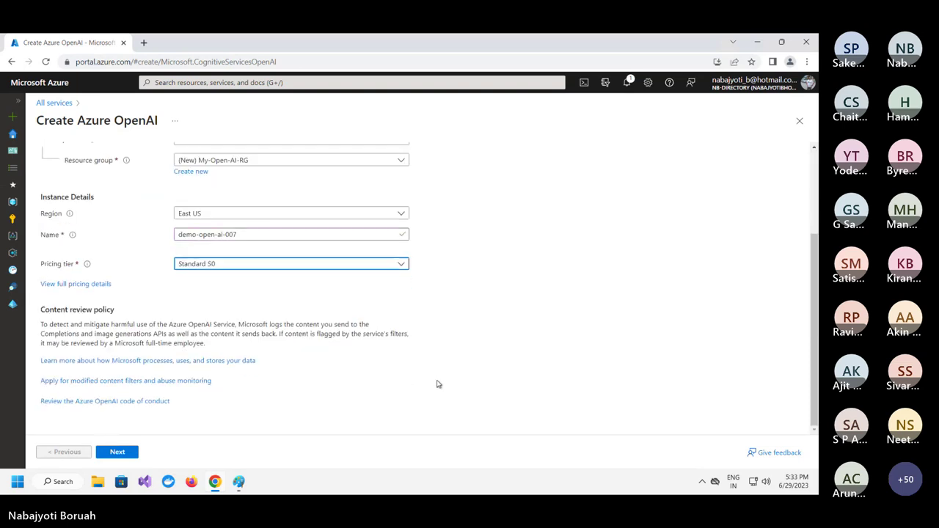
pyautogui.scroll(3, 453, 359)
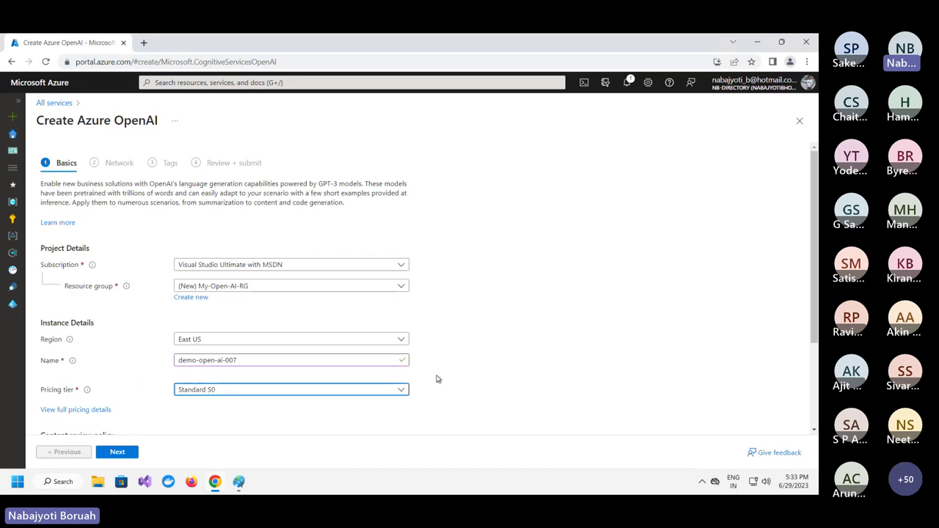
pyautogui.scroll(-2, 436, 377)
pyautogui.click(129, 452)
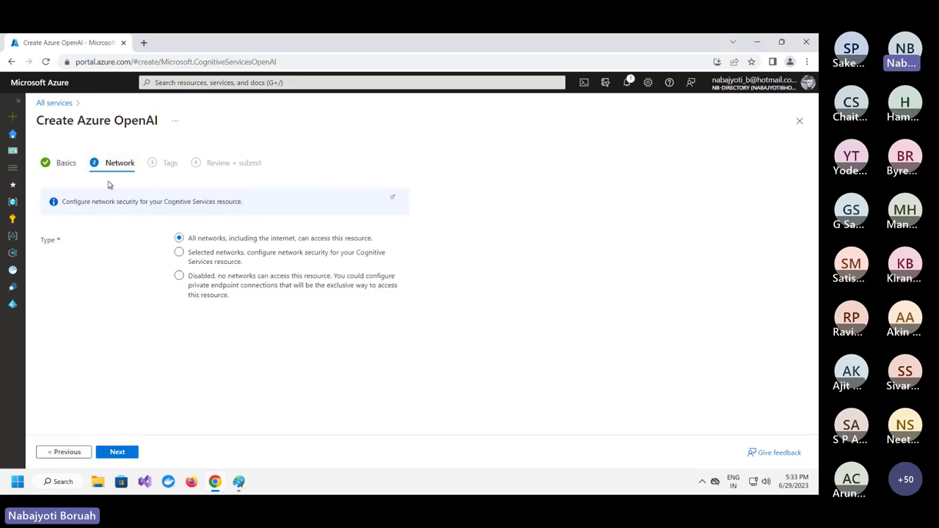
# - Switch to Paint, draw a black rounded rectangle around the "Set Of Models" box and its caption, and label it "Virtual Network" underneath
pyautogui.click(239, 483)
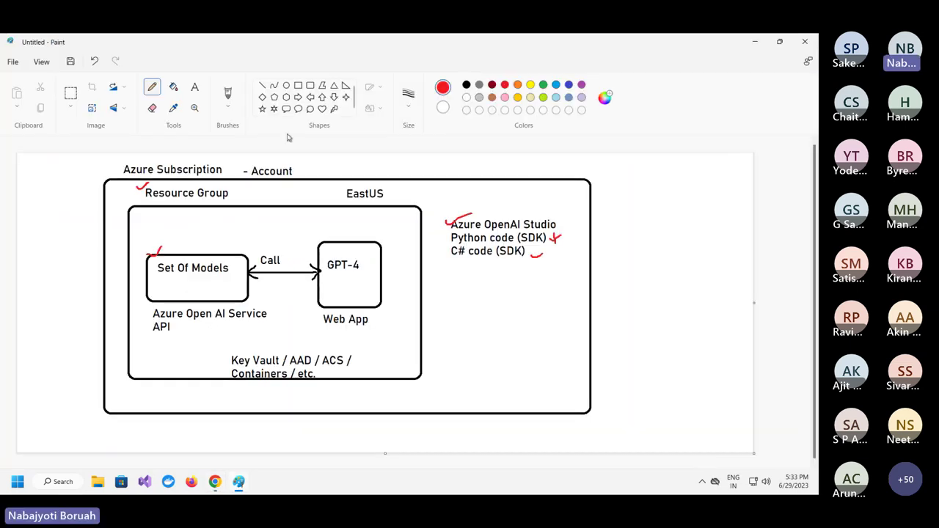
pyautogui.click(309, 85)
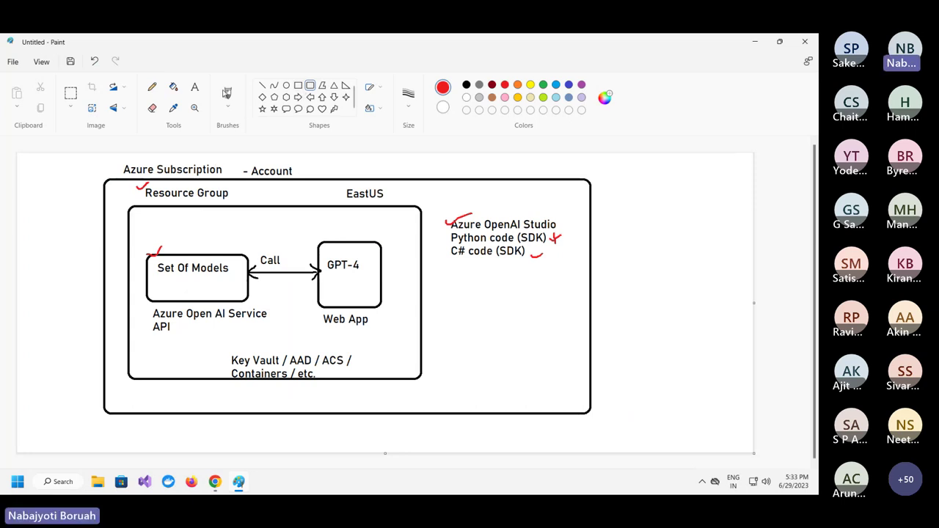
pyautogui.click(466, 85)
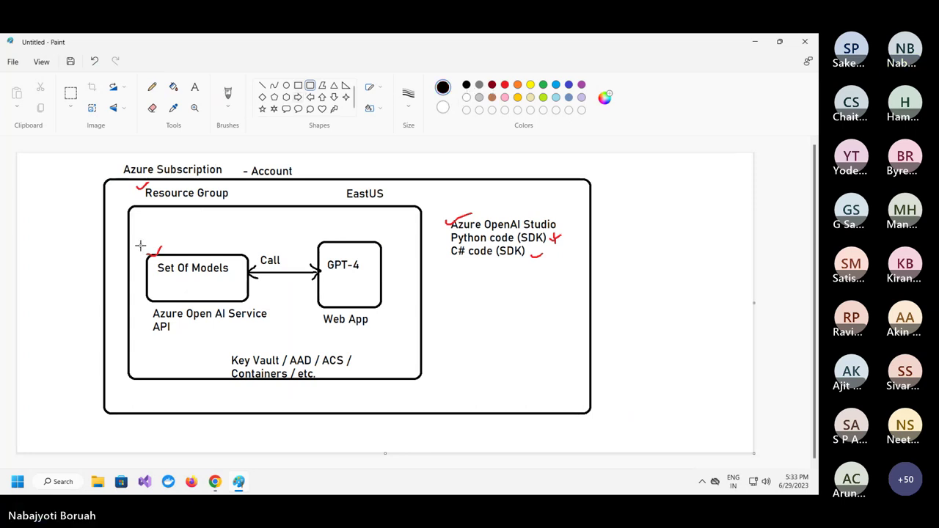
pyautogui.moveTo(139, 232); pyautogui.dragTo(289, 338)
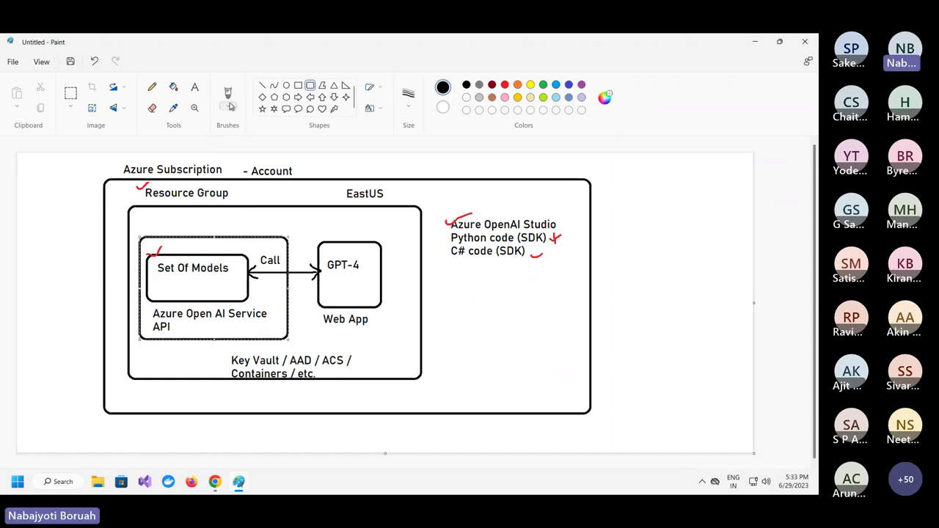
pyautogui.click(195, 89)
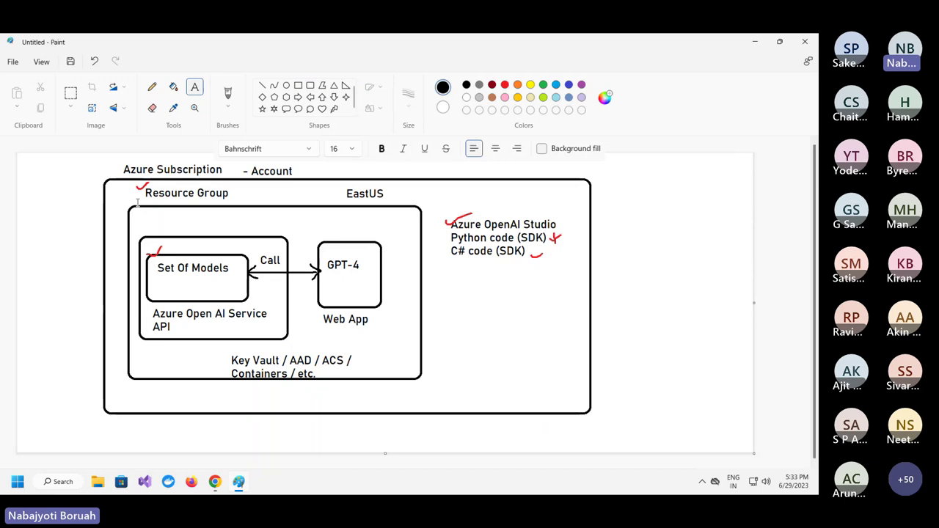
pyautogui.moveTo(147, 340); pyautogui.dragTo(277, 353)
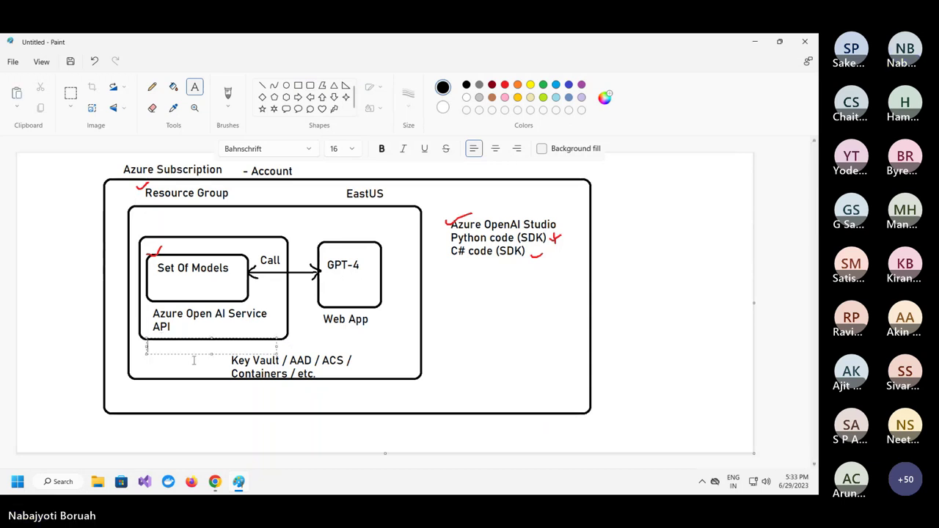
pyautogui.write('Virtual Network')
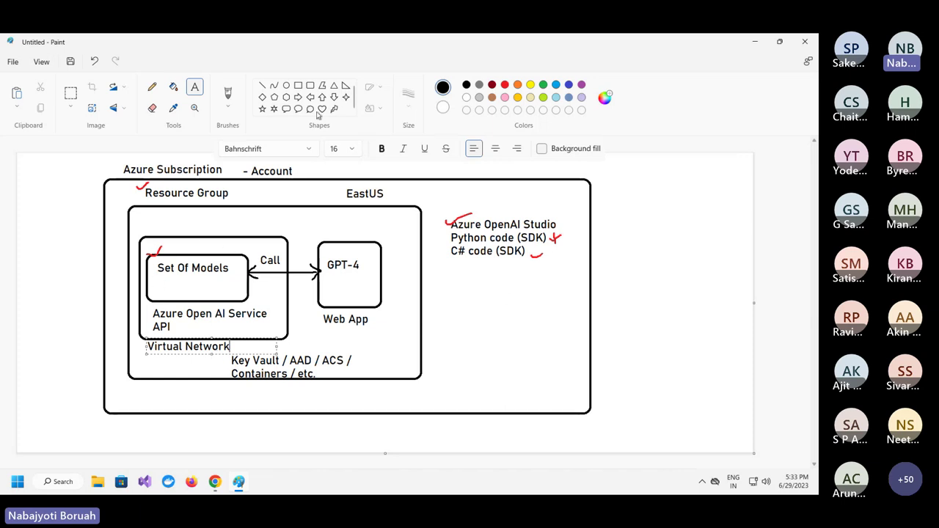
# - Draw a smaller rounded rectangle inside the Virtual Network box, label it "Subnet" at its lower corner, and return to the Azure portal
pyautogui.click(311, 86)
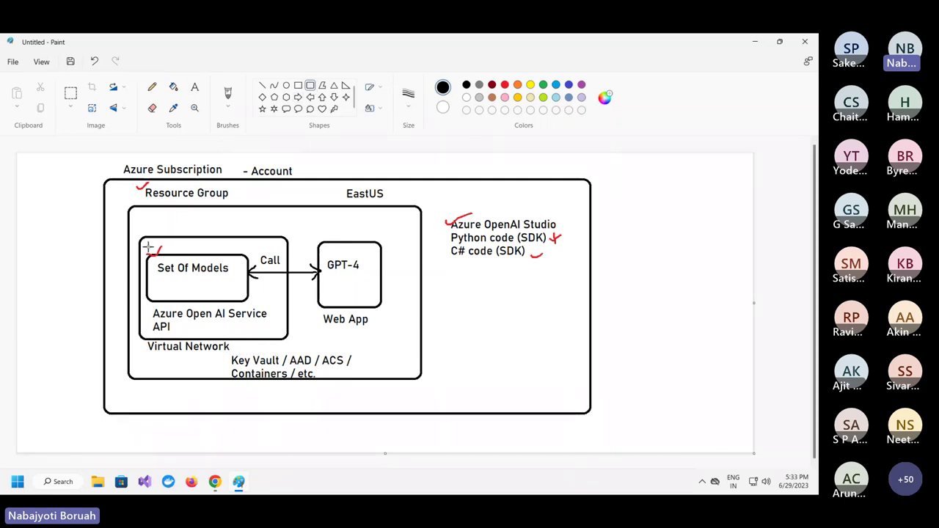
pyautogui.moveTo(146, 243)
pyautogui.mouseDown()
pyautogui.moveTo(169, 326)
pyautogui.moveTo(273, 334)
pyautogui.moveTo(258, 330)
pyautogui.mouseUp()
pyautogui.moveTo(257, 331); pyautogui.dragTo(256, 334)
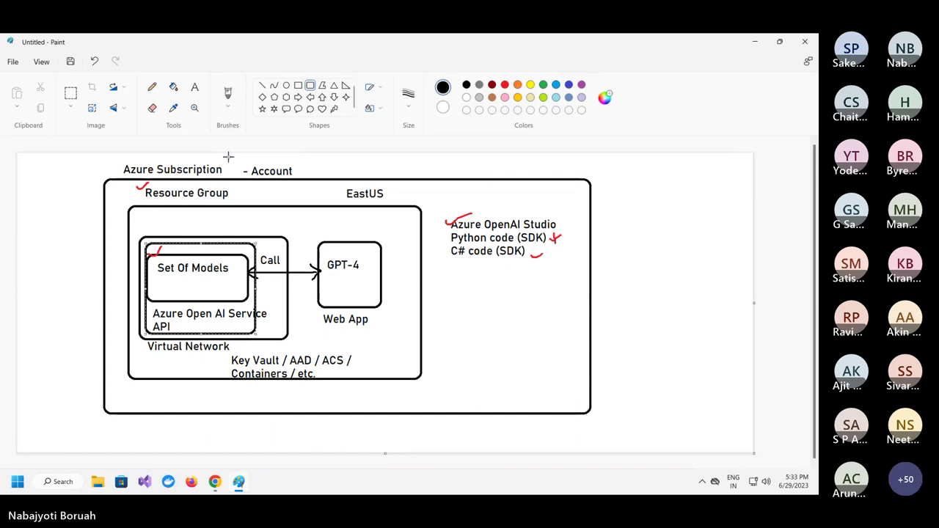
pyautogui.click(194, 87)
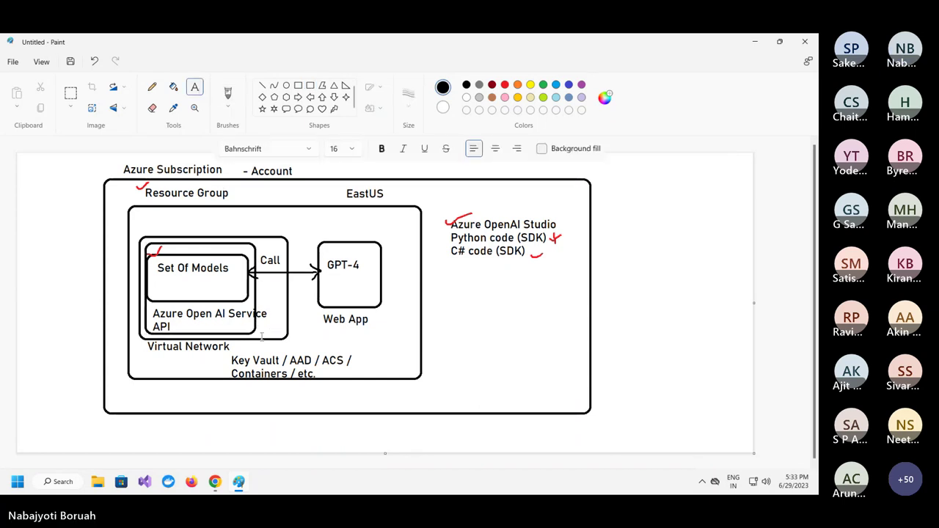
pyautogui.click(257, 332)
pyautogui.write('Subnet')
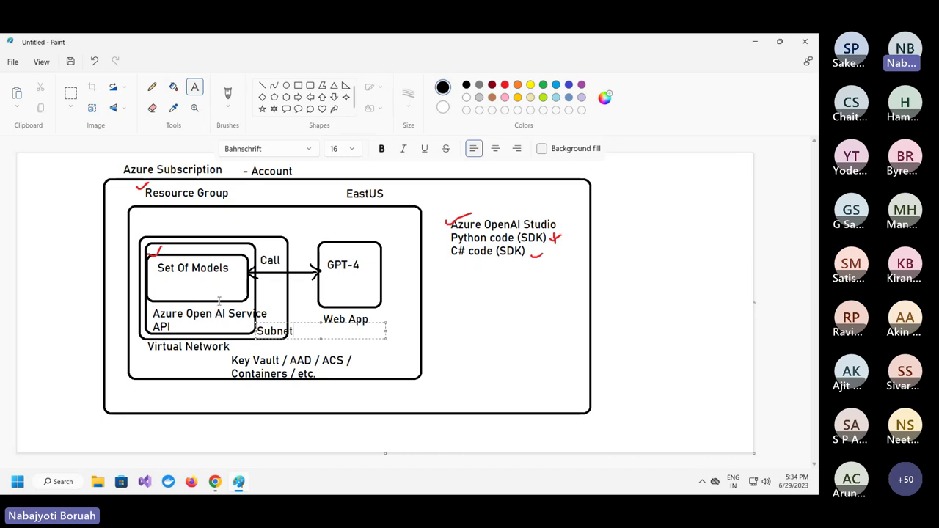
pyautogui.click(215, 482)
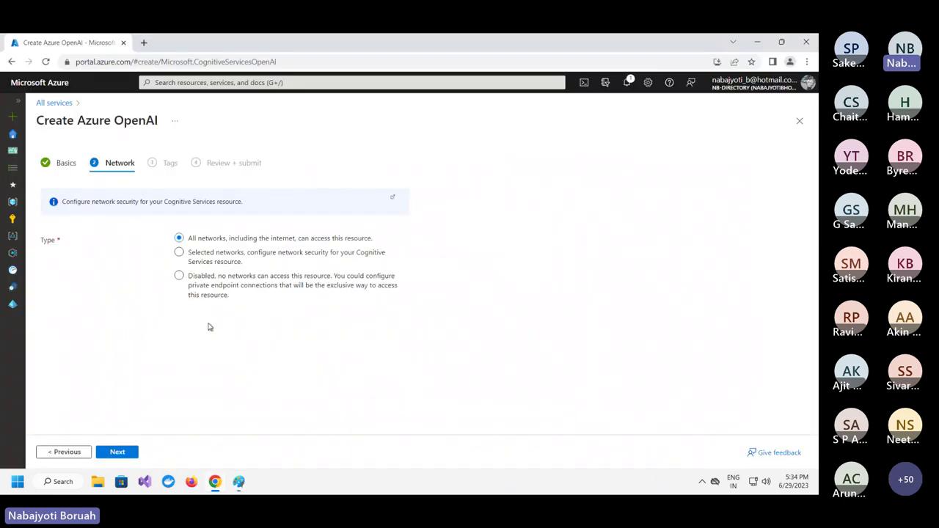
# - Inspect the virtual network and subnet settings for selected networks, restore access for all networks, and consult the Paint diagram before returning
pyautogui.click(179, 252)
pyautogui.click(282, 342)
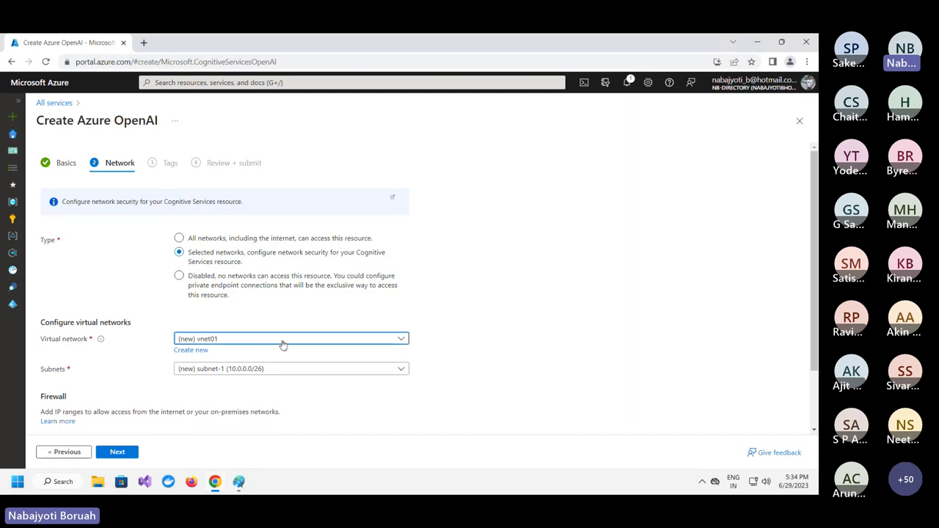
pyautogui.click(259, 331)
pyautogui.click(179, 238)
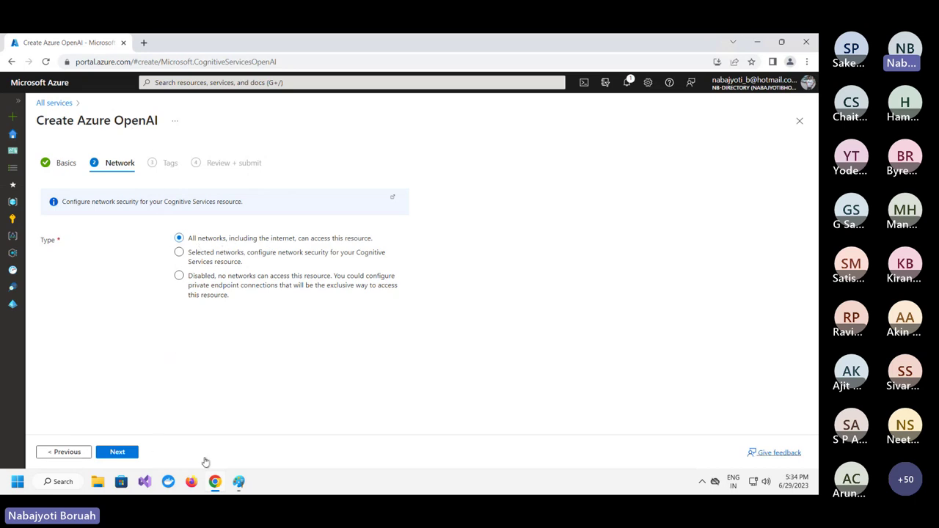
pyautogui.click(239, 481)
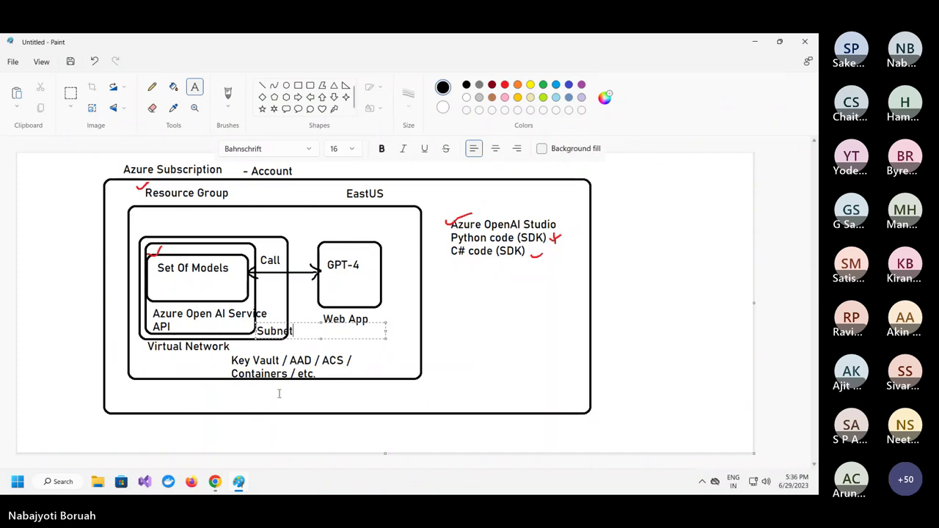
pyautogui.click(216, 482)
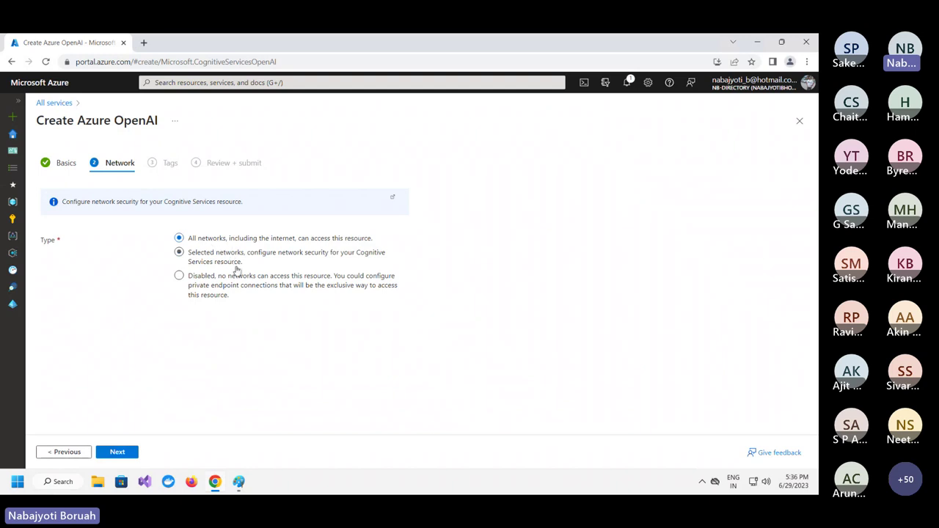
# - Continue through the Network and Tags settings without adding tags to the final review, and show the validation error details
pyautogui.click(121, 452)
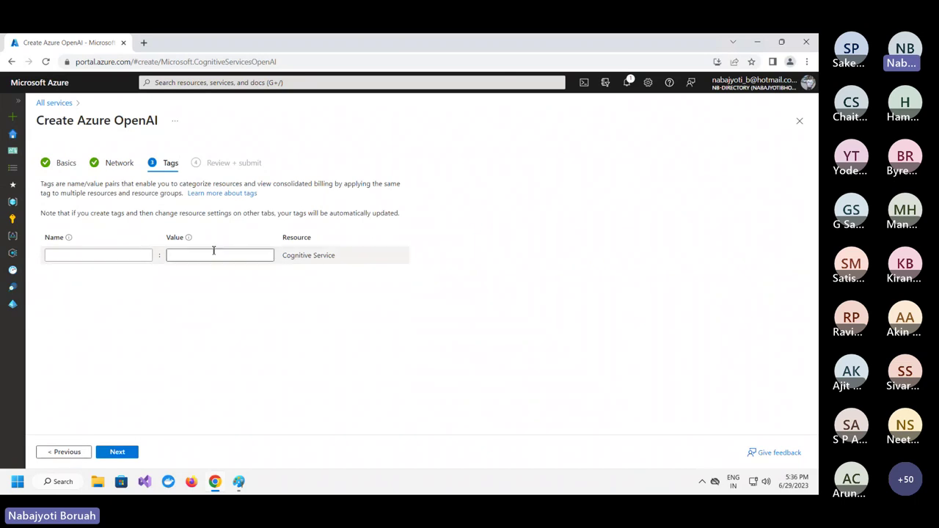
pyautogui.click(131, 451)
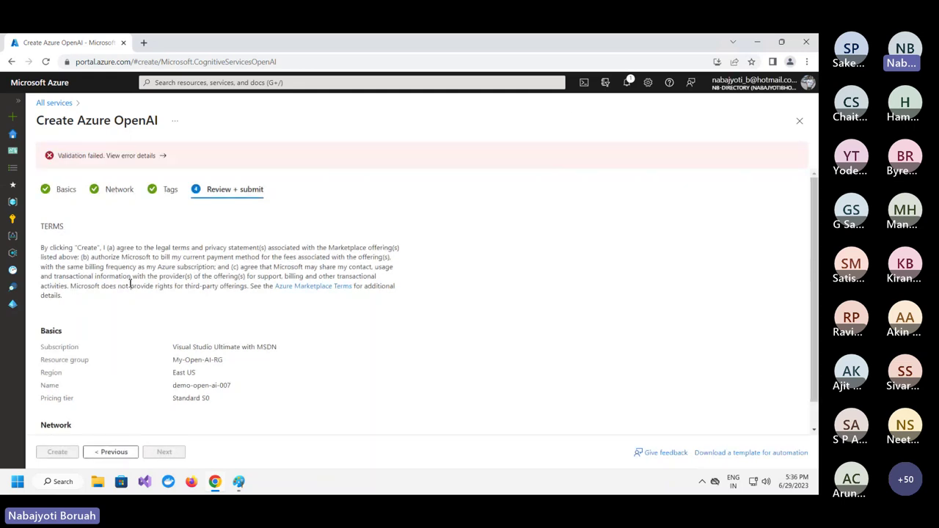
pyautogui.scroll(-1, 148, 260)
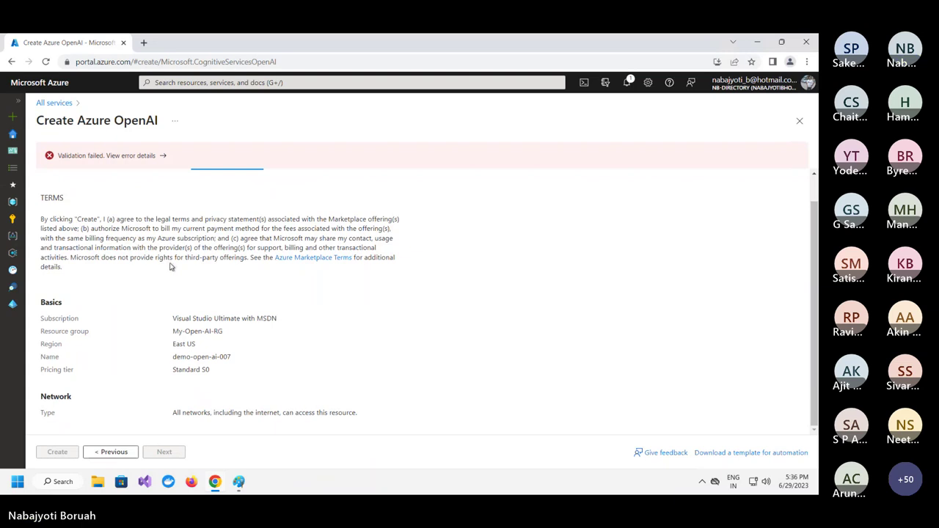
pyautogui.scroll(1, 139, 248)
pyautogui.click(130, 156)
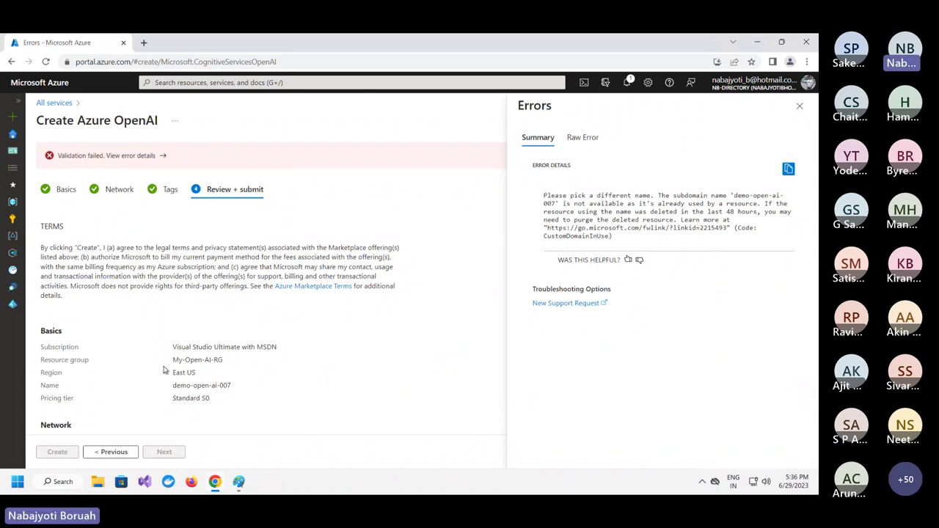
# - Return to the Basics settings and change the instance name to demo-open-ai-nb007
pyautogui.click(66, 190)
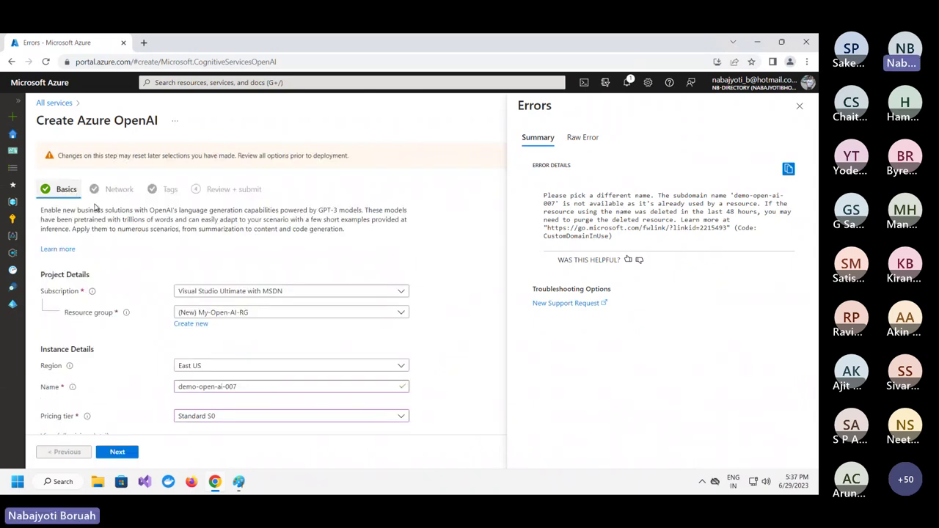
pyautogui.click(199, 390)
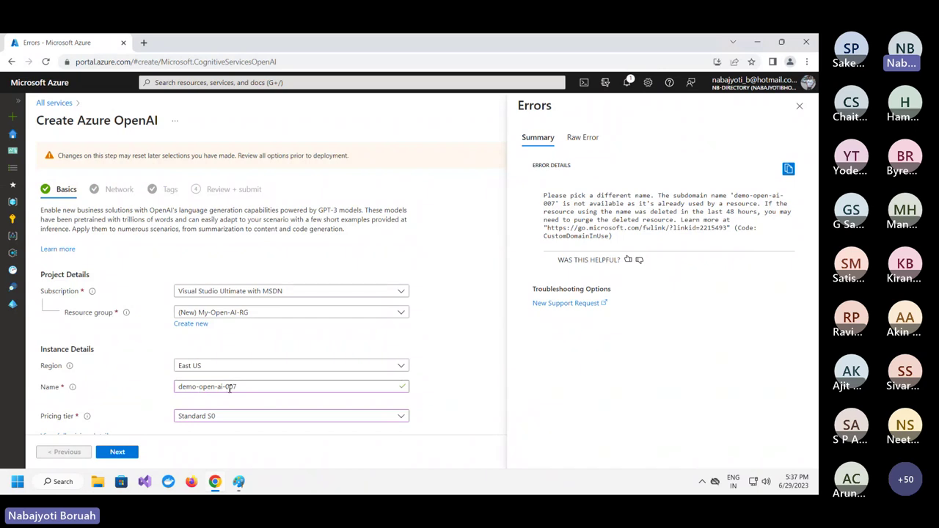
pyautogui.click(228, 388)
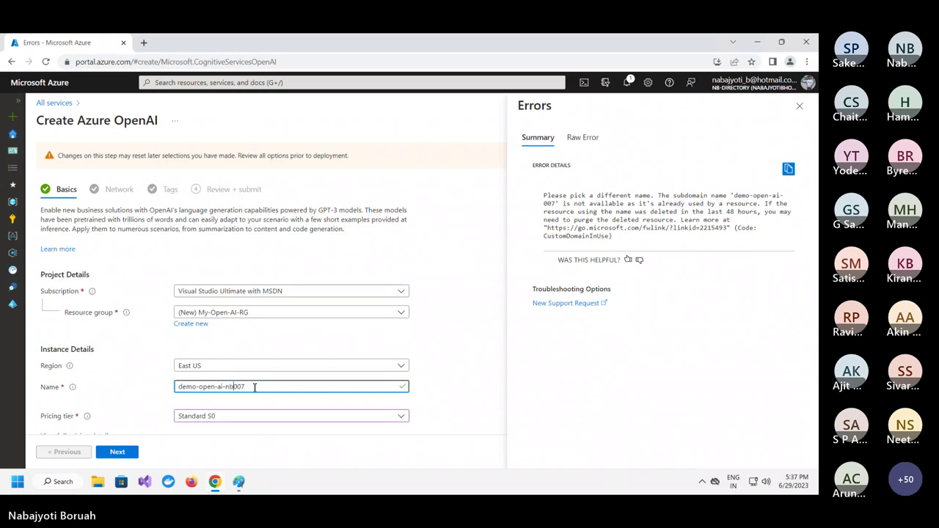
# - Accept the network and tag settings through to the final review and create the Azure OpenAI resource
pyautogui.click(120, 454)
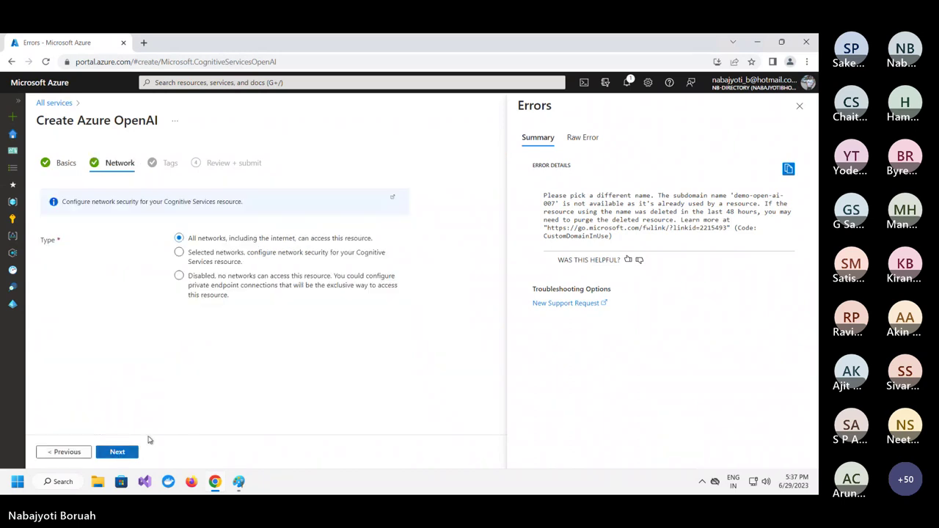
pyautogui.click(120, 453)
pyautogui.click(119, 452)
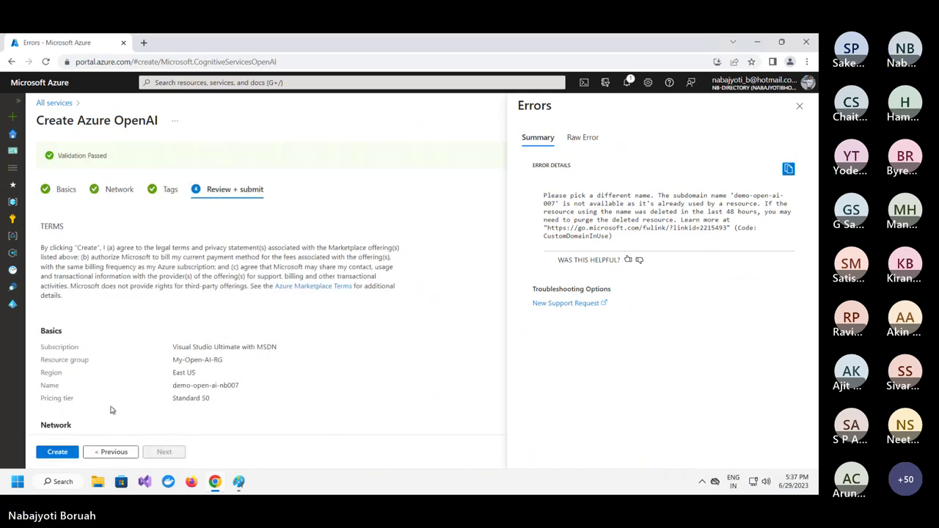
pyautogui.click(56, 451)
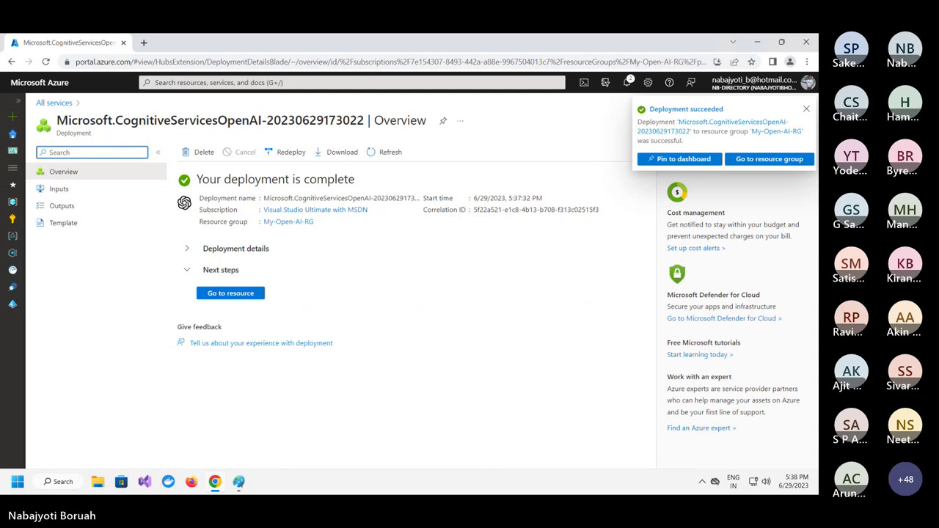
# - Open the deployed demo-open-ai-nb007 resource and pin it to the existing private dashboard Open - AI
pyautogui.click(241, 295)
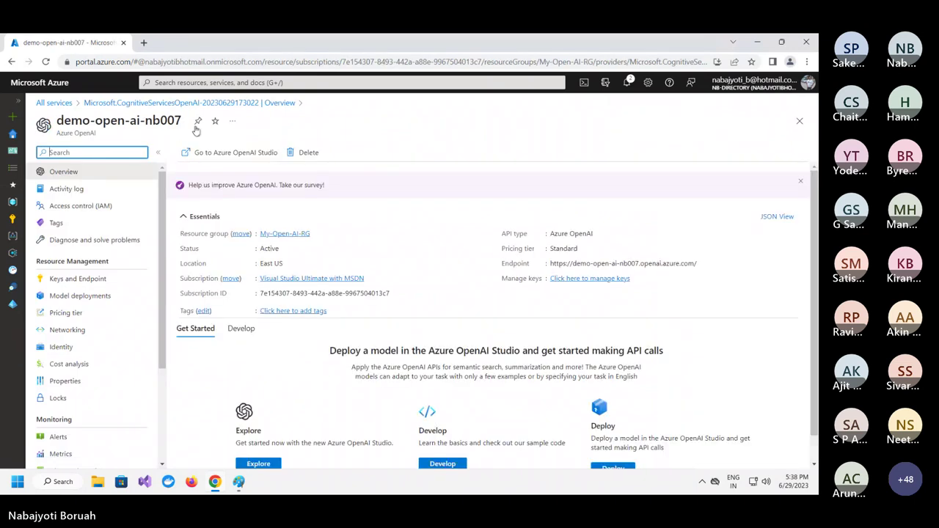
pyautogui.click(198, 122)
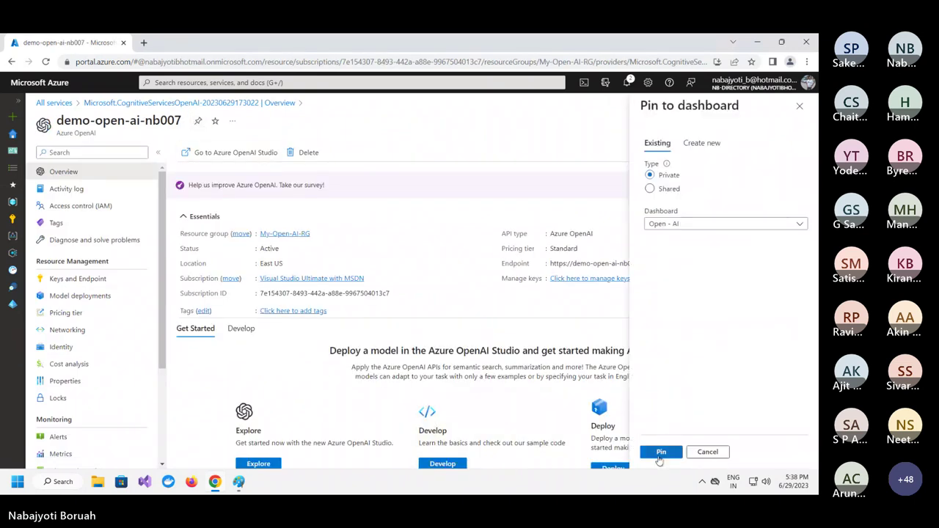
pyautogui.click(661, 452)
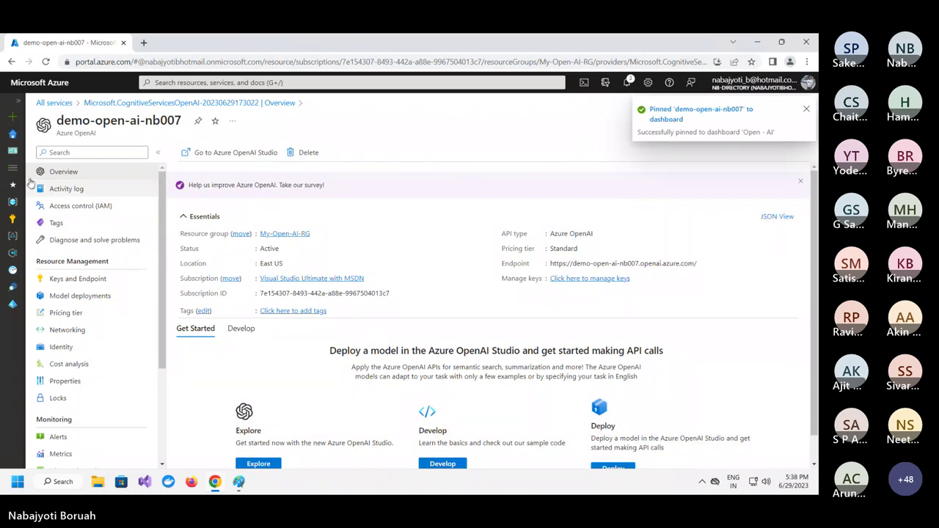
# - Go to the Open - AI dashboard, enlarge the demo-open-ai-nb007 tile to two grid cells high, and save the layout
pyautogui.click(16, 100)
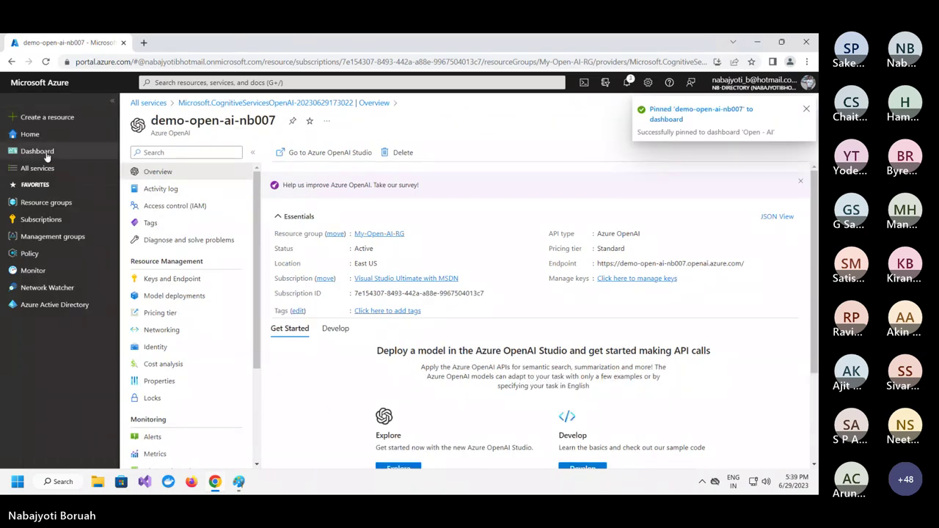
pyautogui.click(39, 151)
pyautogui.click(227, 181)
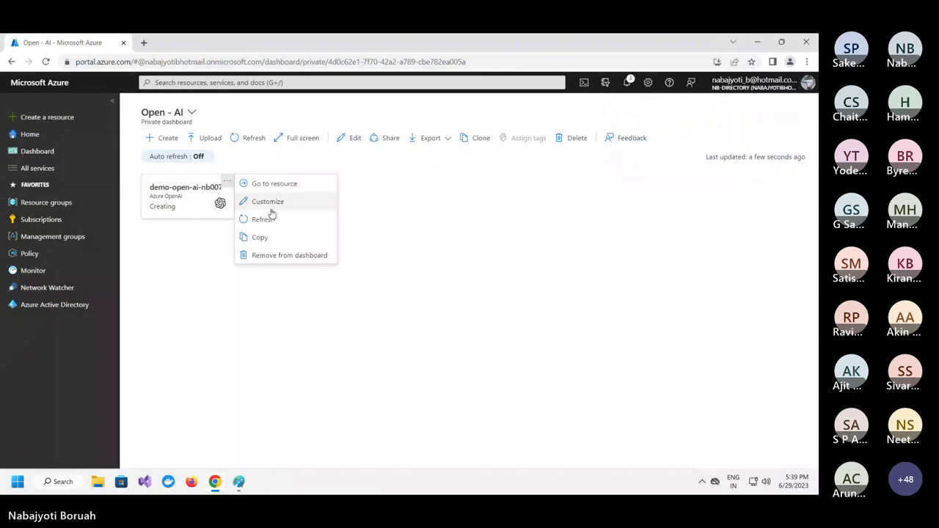
pyautogui.click(270, 201)
pyautogui.click(167, 167)
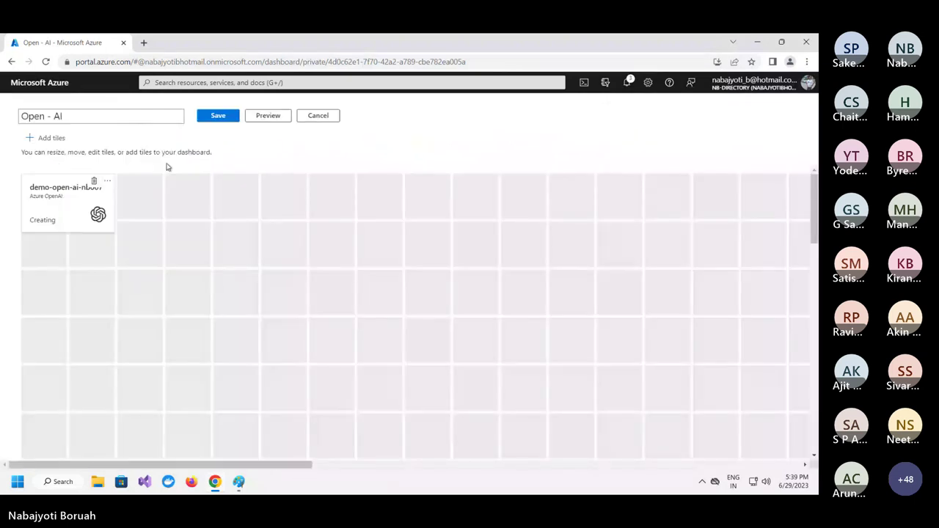
pyautogui.click(219, 115)
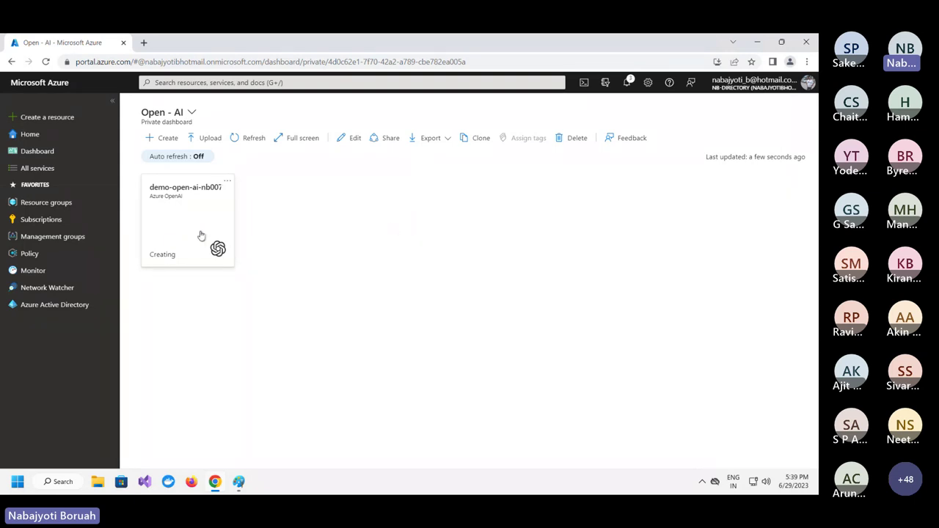
# - Check the portal notifications, reload the dashboard to refresh the resource tile's status, and dismiss the credit notice
pyautogui.click(626, 83)
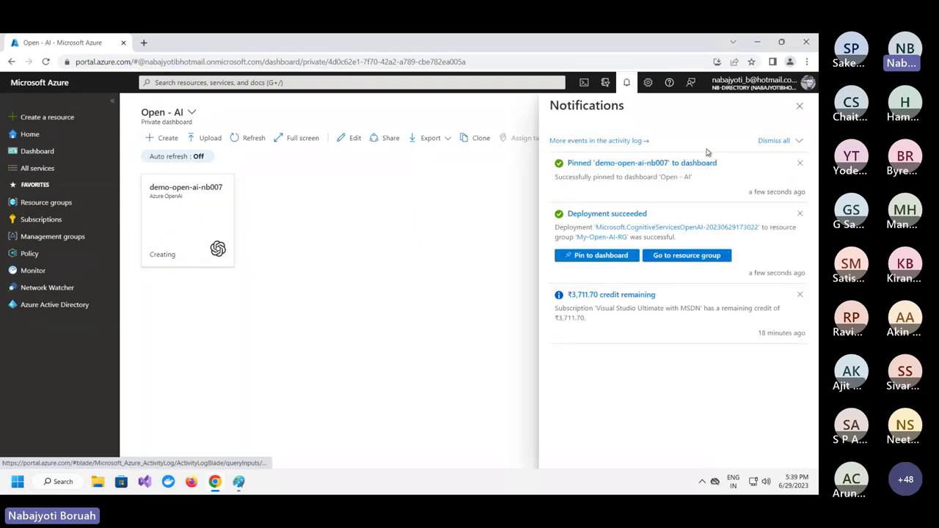
pyautogui.click(800, 106)
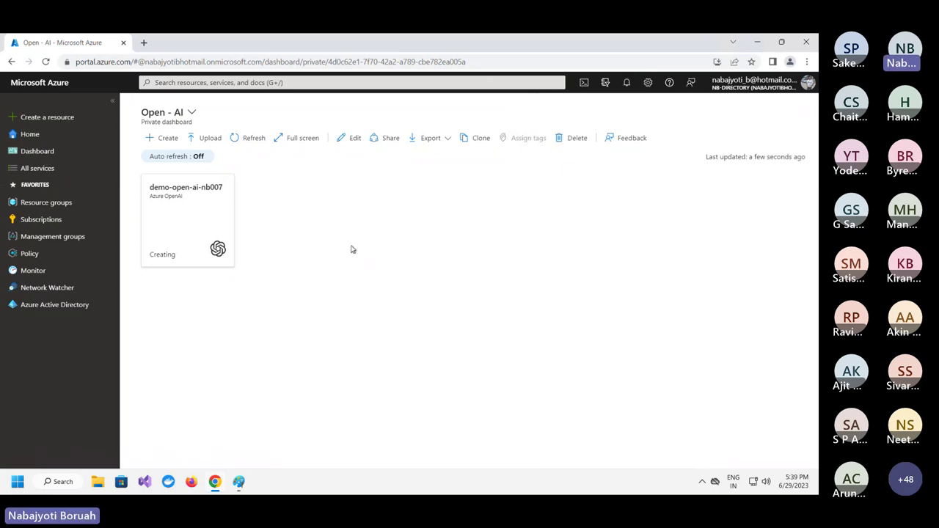
pyautogui.click(46, 62)
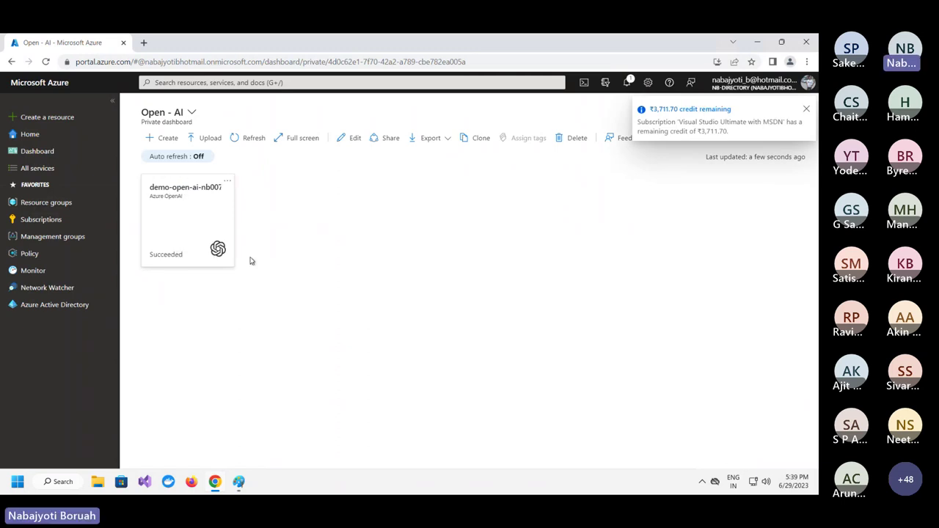
pyautogui.click(806, 111)
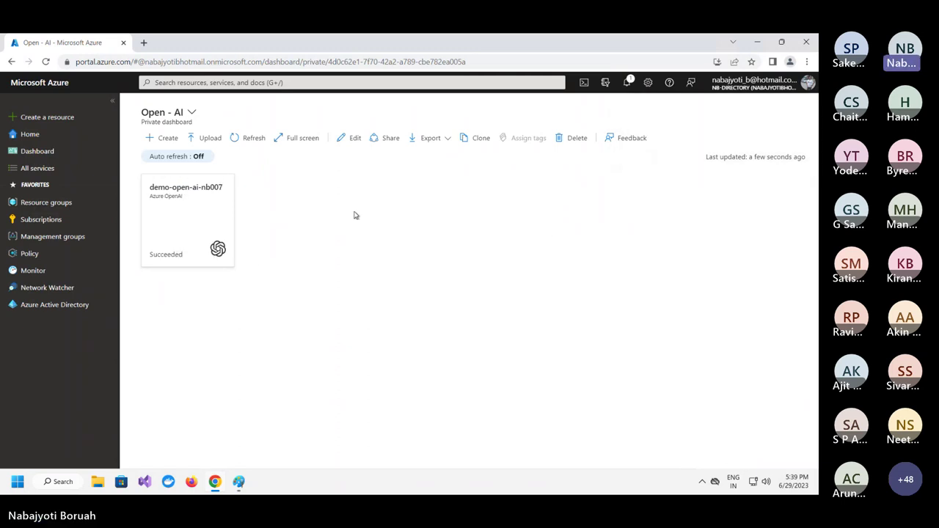
# - Open the demo-open-ai-nb007 resource from the dashboard and review its overview, highlighting the resource name
pyautogui.click(171, 227)
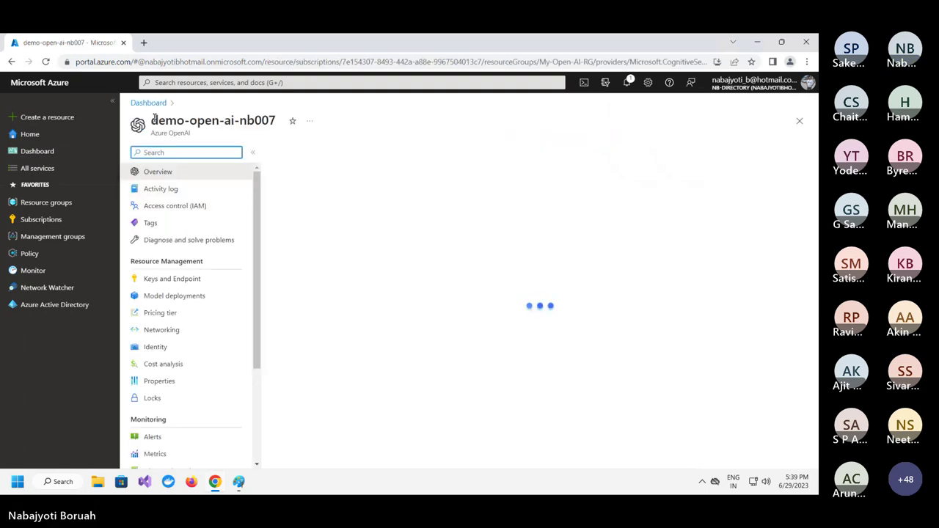
pyautogui.moveTo(152, 120); pyautogui.dragTo(276, 120)
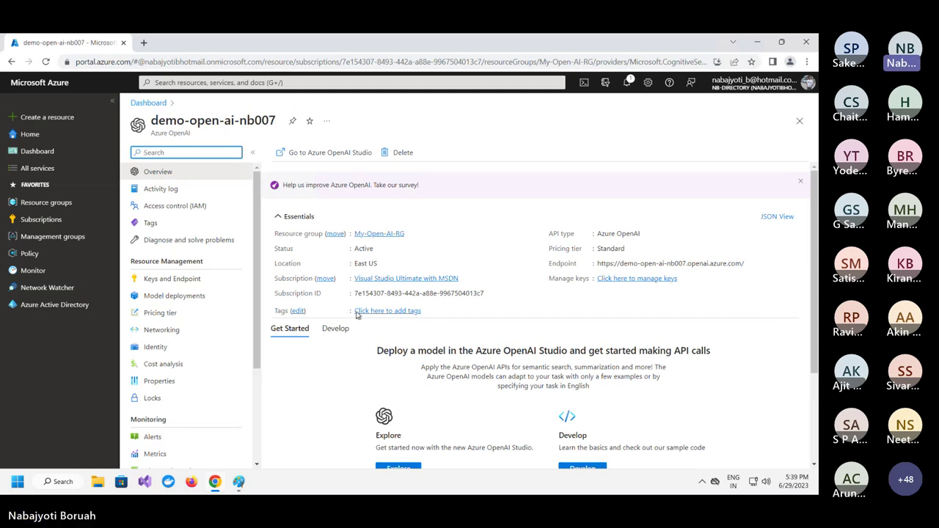
pyautogui.scroll(-1, 262, 249)
pyautogui.scroll(1, 262, 249)
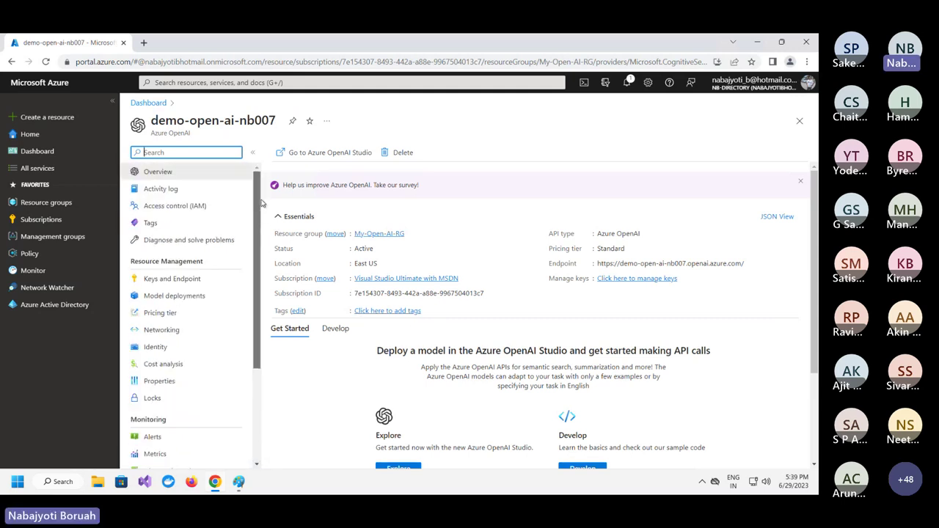
pyautogui.moveTo(152, 121); pyautogui.dragTo(277, 121)
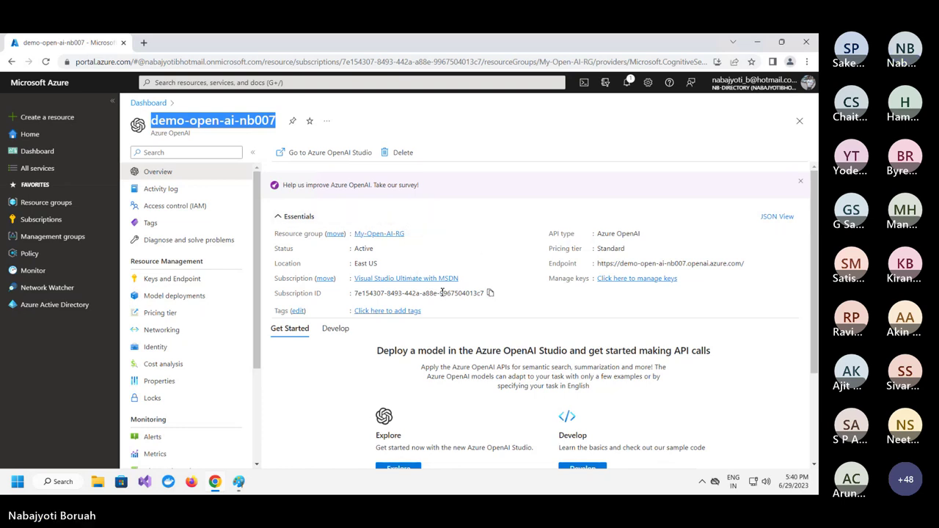
pyautogui.scroll(-1, 432, 338)
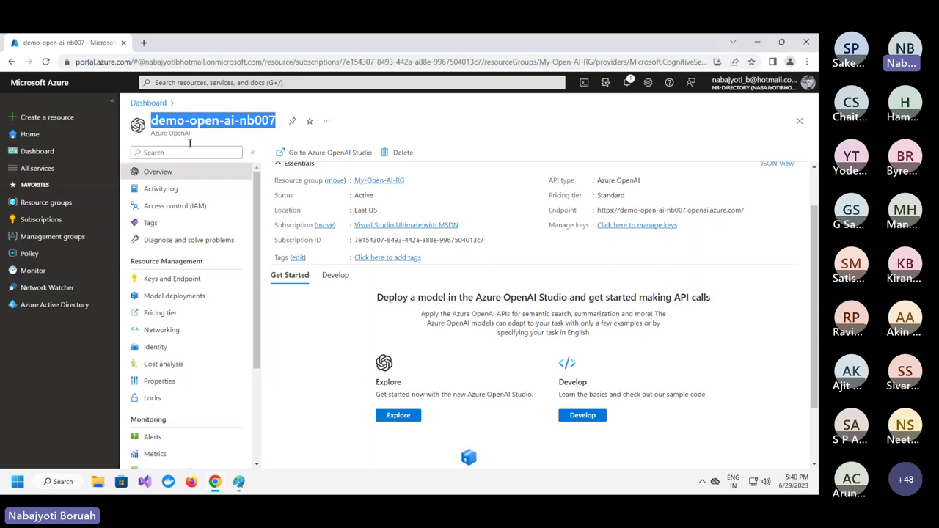
# - Launch Azure AI Studio from the resource's Explore option, defer the user research invitation, and look through the welcome page
pyautogui.click(396, 417)
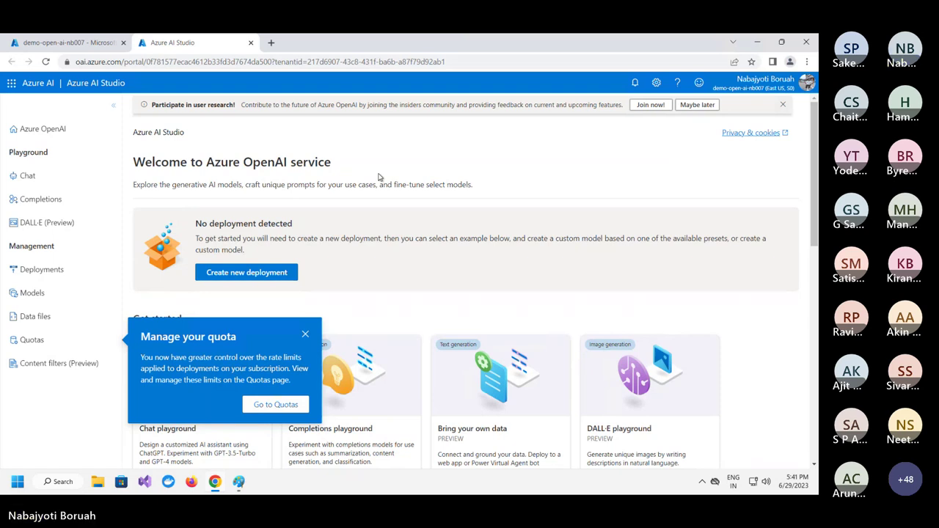
pyautogui.click(693, 107)
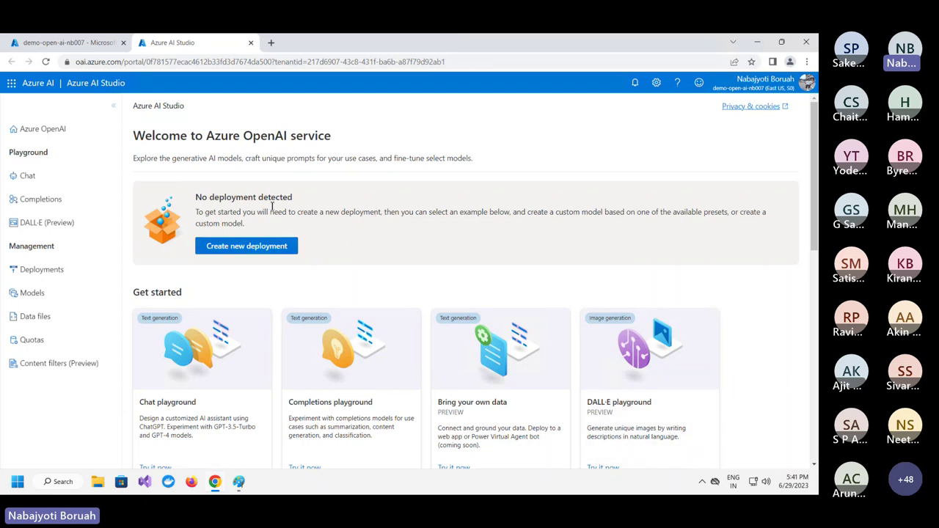
pyautogui.scroll(-2, 264, 214)
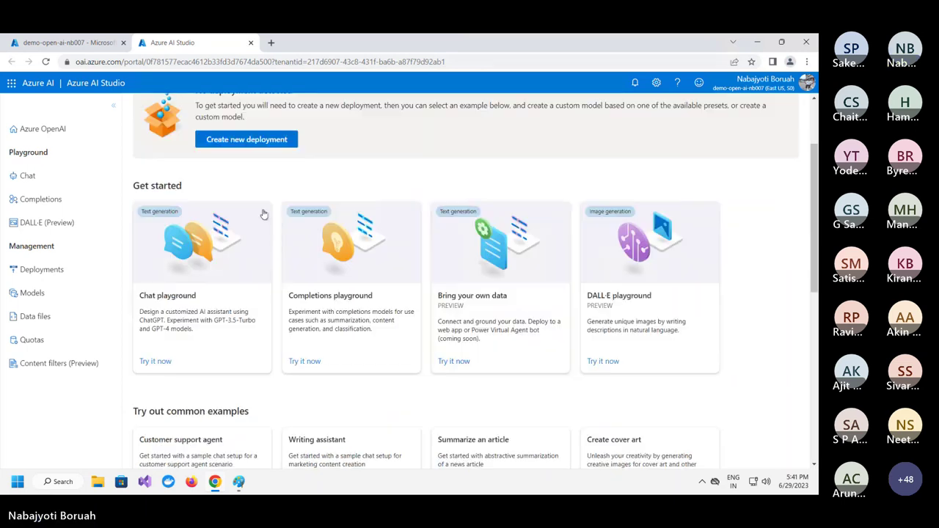
pyautogui.scroll(-2, 284, 214)
pyautogui.scroll(2, 289, 205)
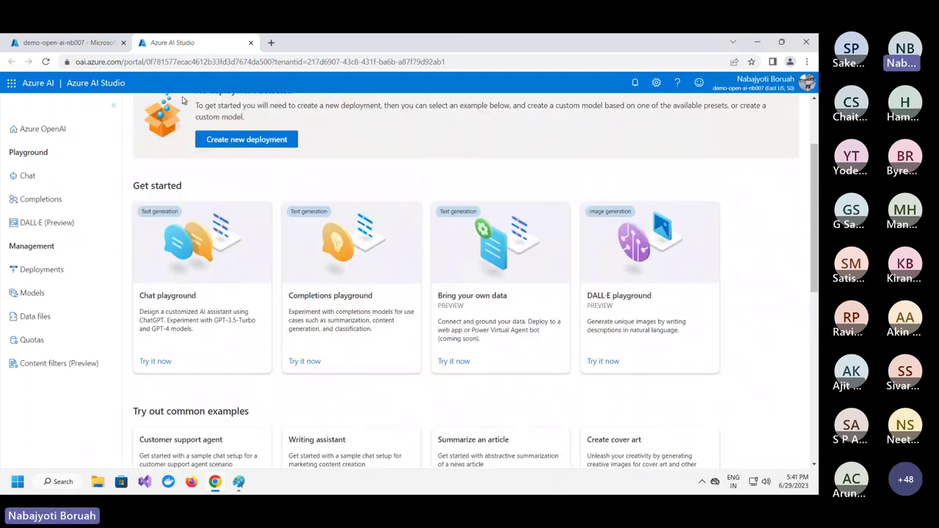
pyautogui.scroll(2, 579, 195)
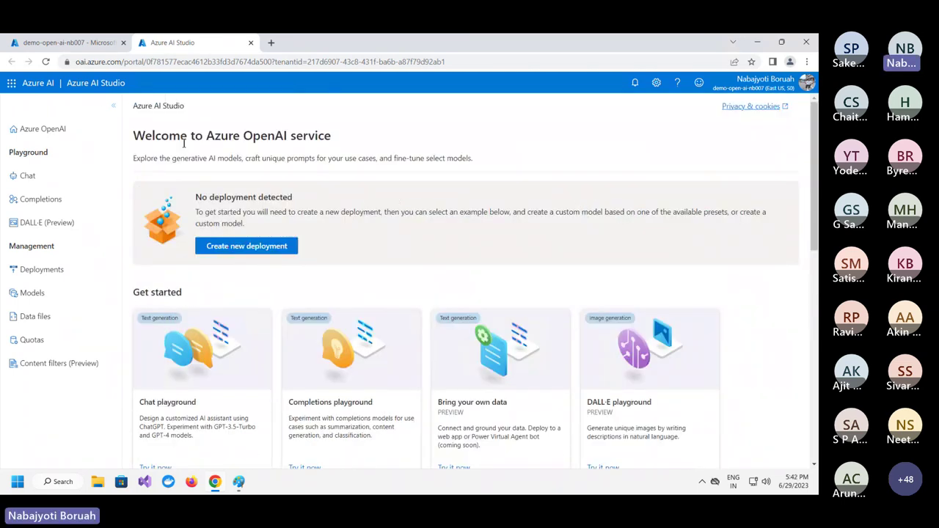
# - Review the Azure AI Studio welcome page, including its heading, deployment notice, Get started playground cards and common examples
pyautogui.moveTo(151, 135); pyautogui.dragTo(345, 134)
pyautogui.scroll(-1, 438, 211)
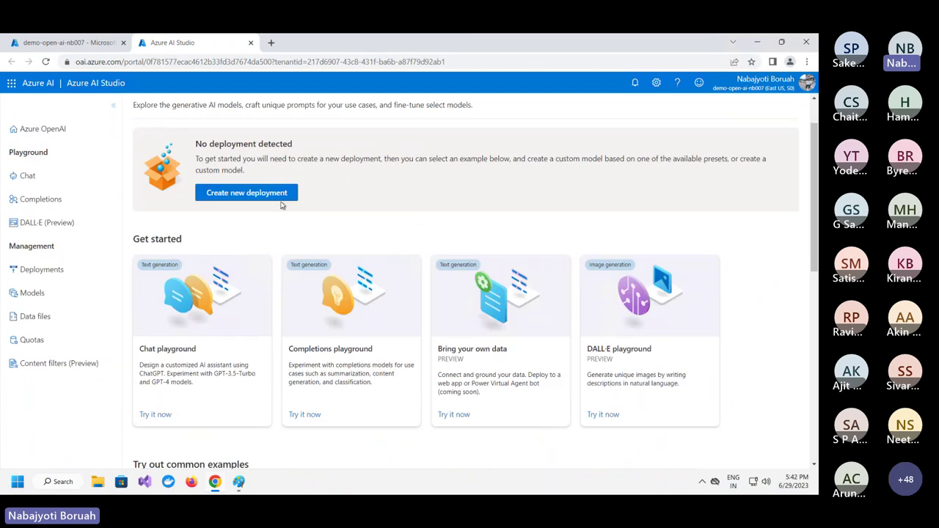
pyautogui.scroll(1, 491, 204)
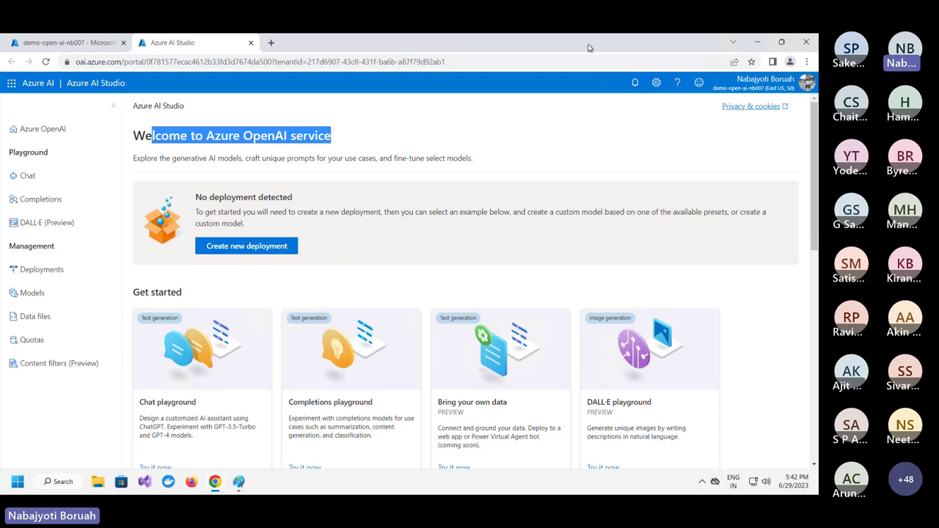
pyautogui.click(101, 44)
pyautogui.click(181, 42)
pyautogui.scroll(-2, 374, 383)
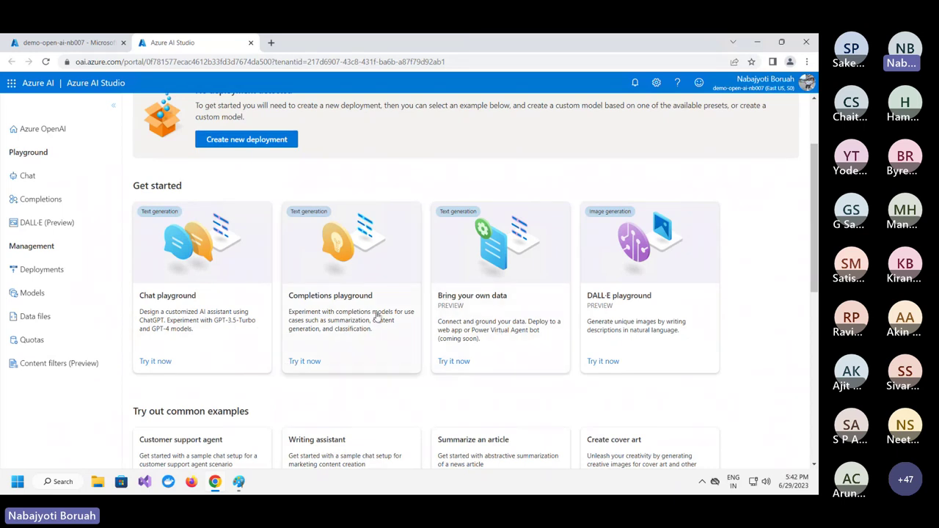
pyautogui.scroll(2, 335, 298)
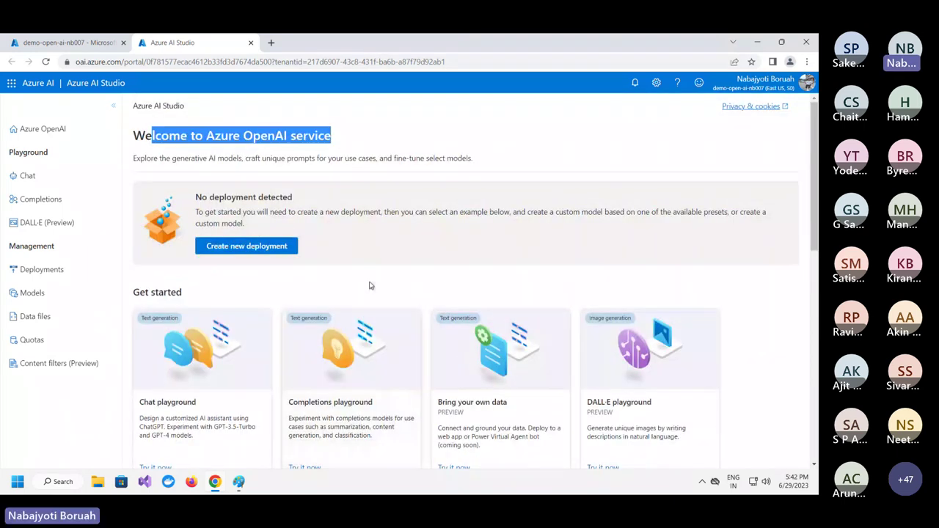
pyautogui.scroll(-2, 371, 285)
pyautogui.scroll(2, 352, 337)
# - Start a new model deployment from the Deployments page and select text-davinci-003 as the base model
pyautogui.click(247, 249)
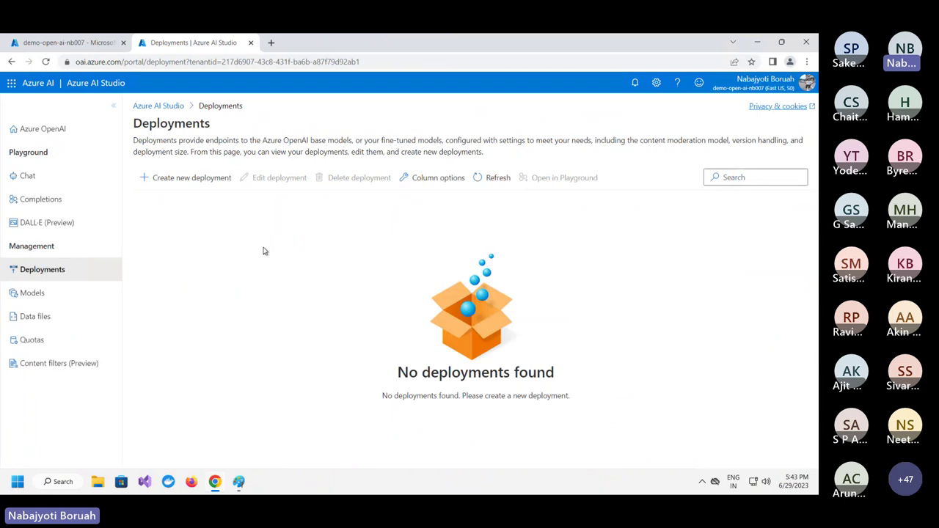
pyautogui.click(176, 179)
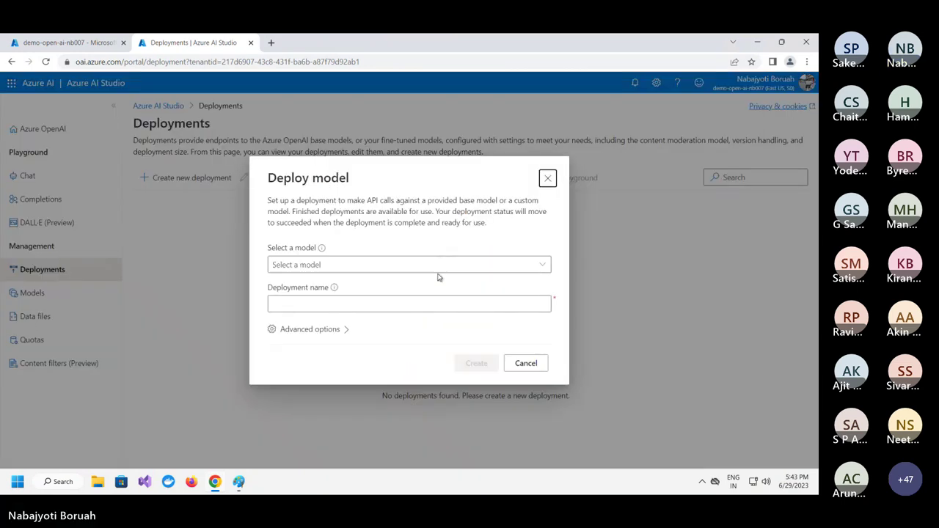
pyautogui.click(539, 265)
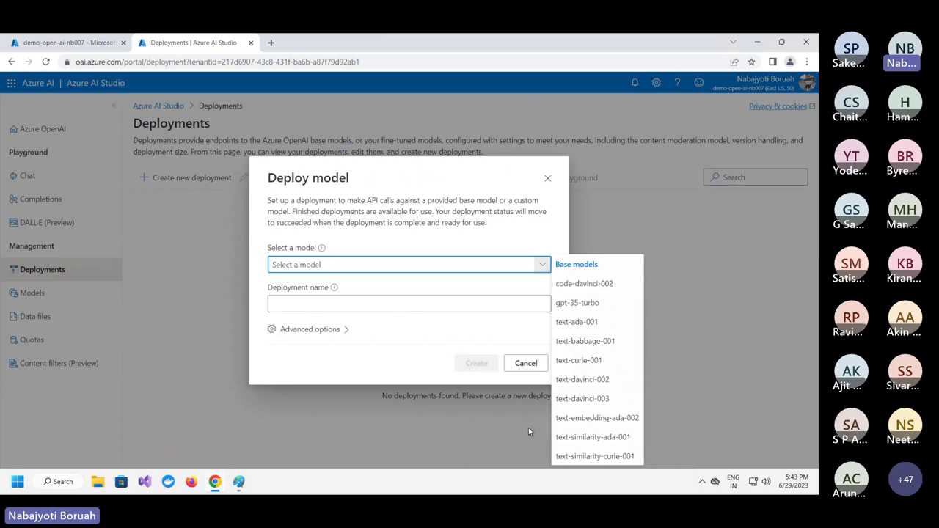
pyautogui.click(583, 418)
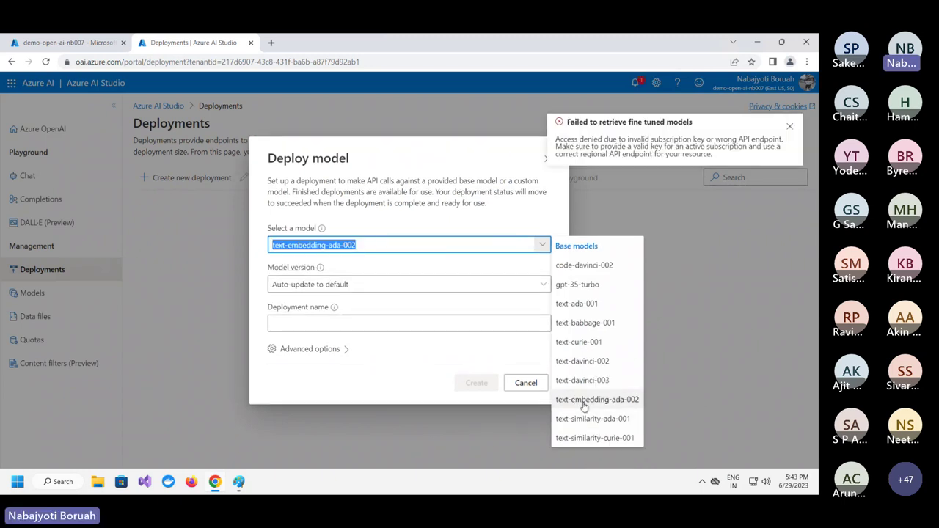
pyautogui.click(579, 380)
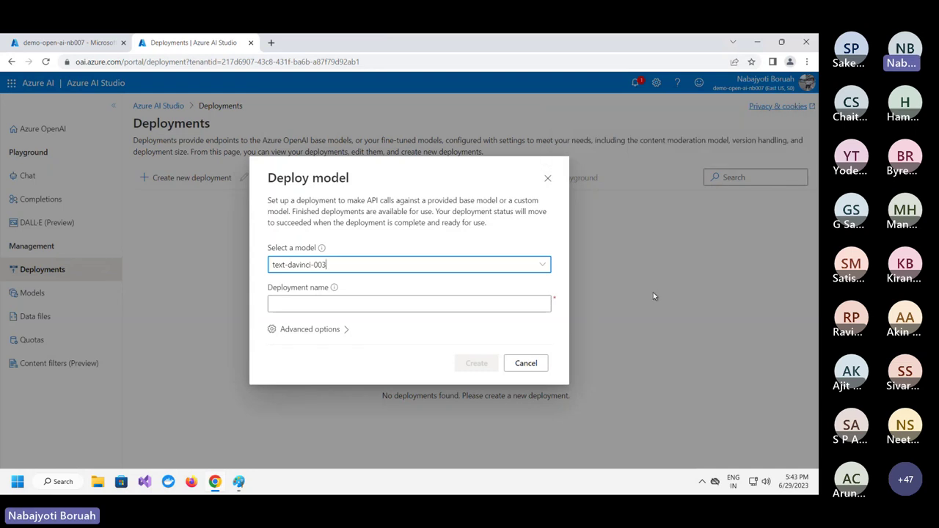
pyautogui.click(541, 266)
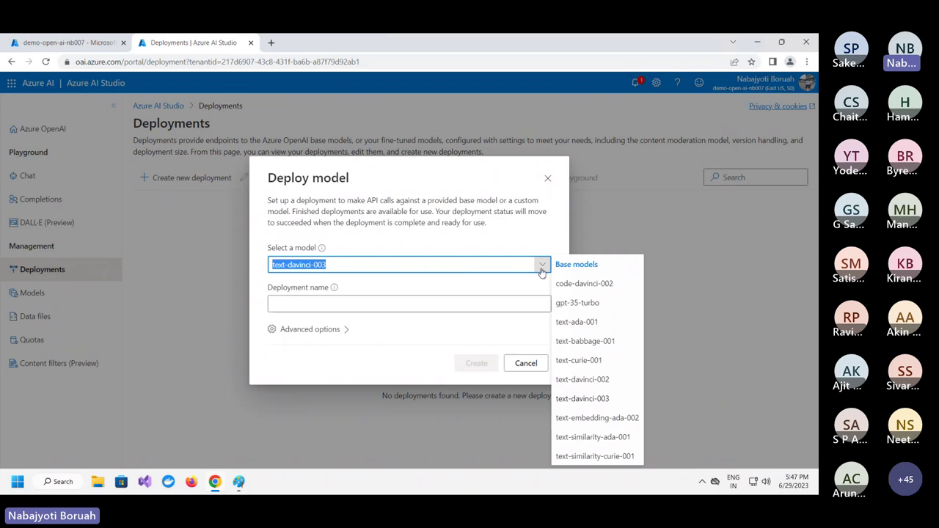
# - Name the deployment text-my-davinci
pyautogui.click(438, 305)
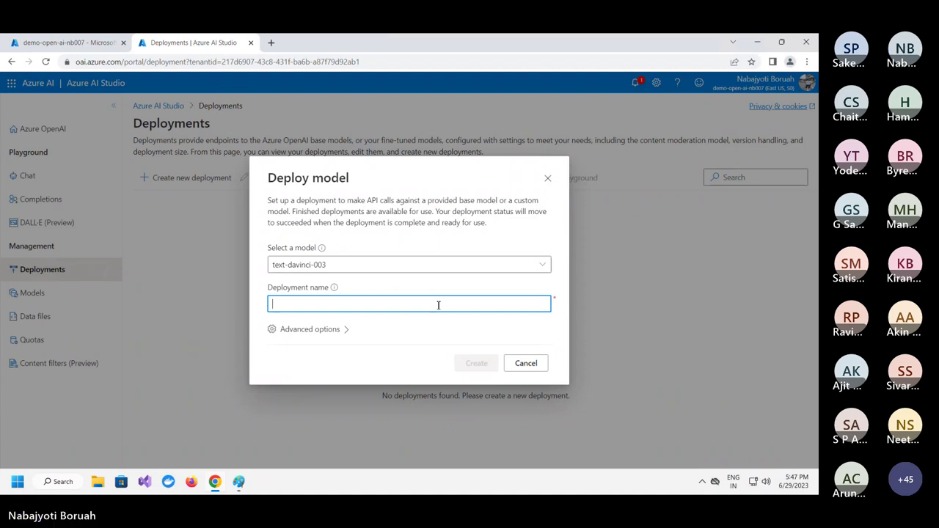
pyautogui.write('tes')
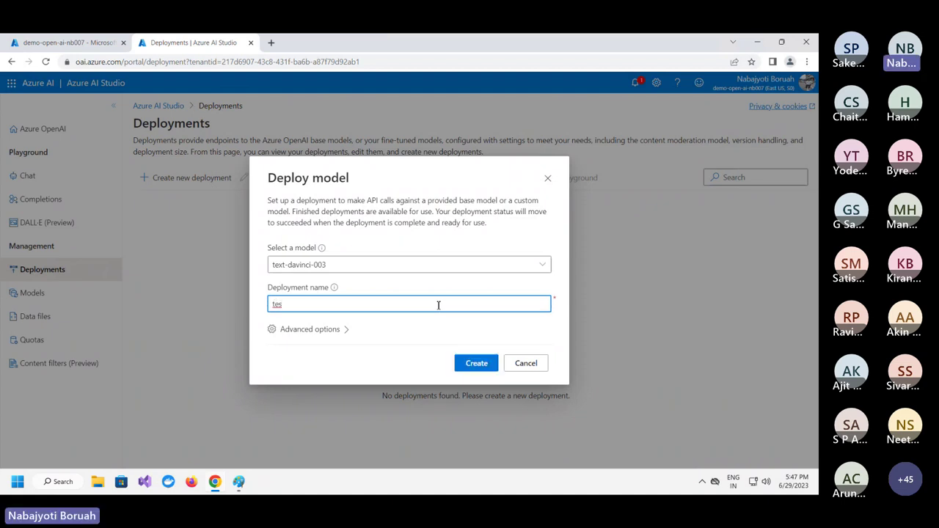
pyautogui.press('BackSpace')
pyautogui.write('xt')
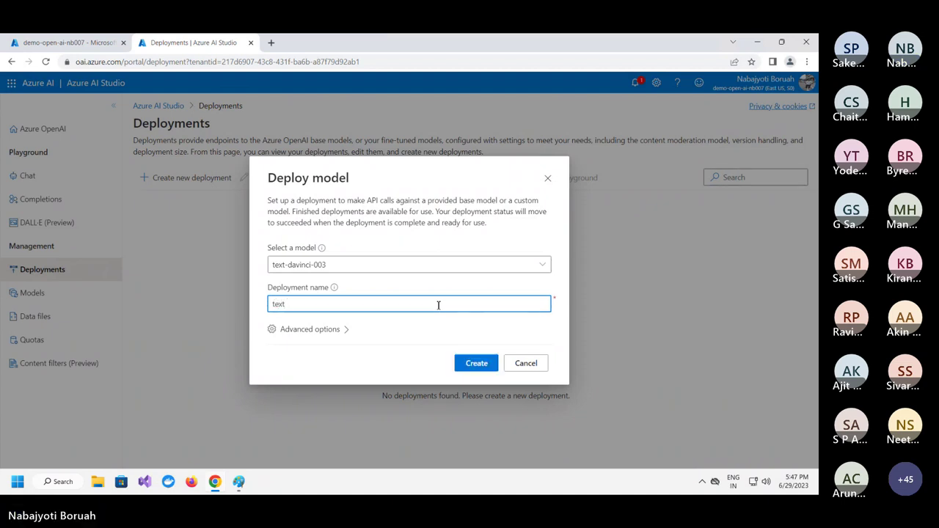
pyautogui.write('-my')
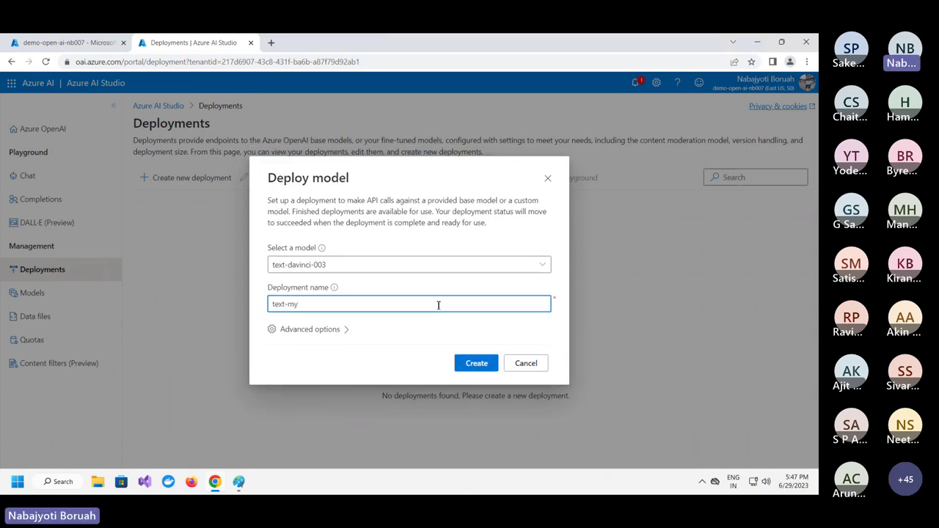
pyautogui.write('-')
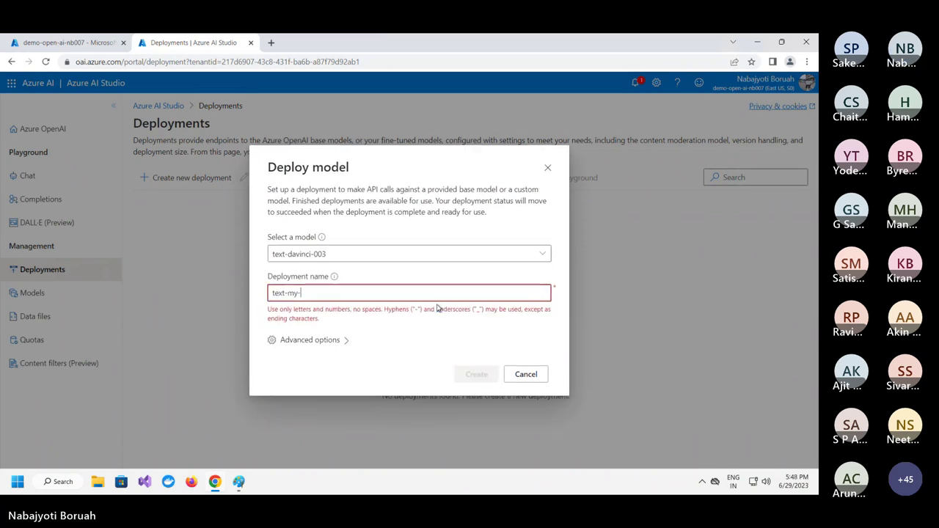
pyautogui.write('da')
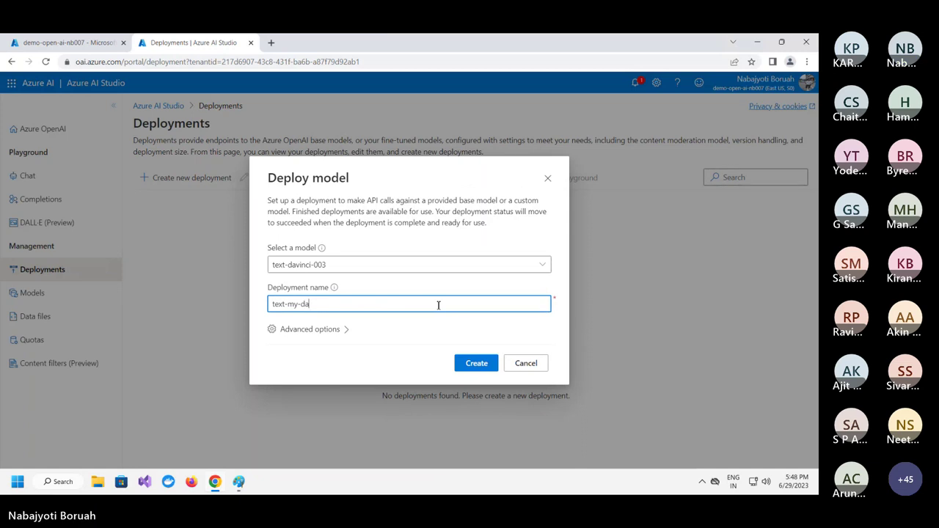
pyautogui.write('vinci')
pyautogui.click(381, 331)
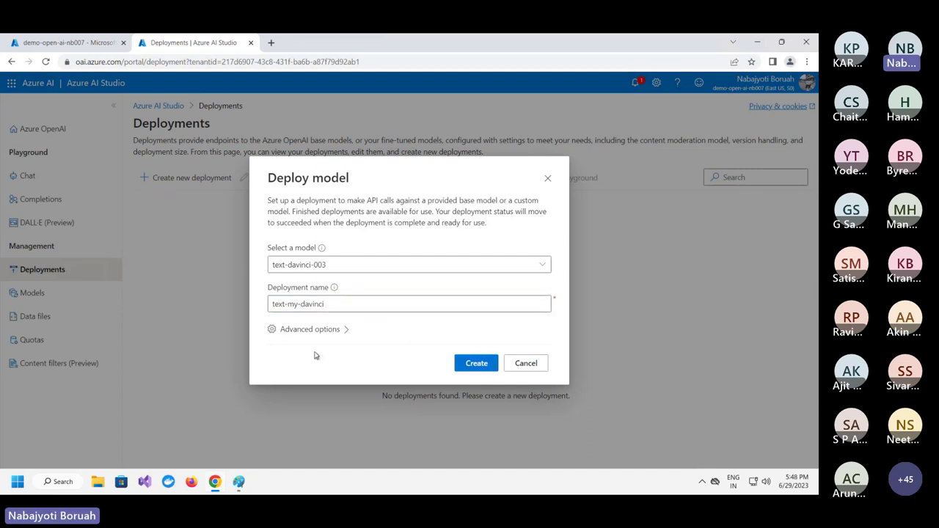
# - Check the advanced content filter and rate limit options without changing them, and create the text-my-davinci deployment
pyautogui.click(311, 330)
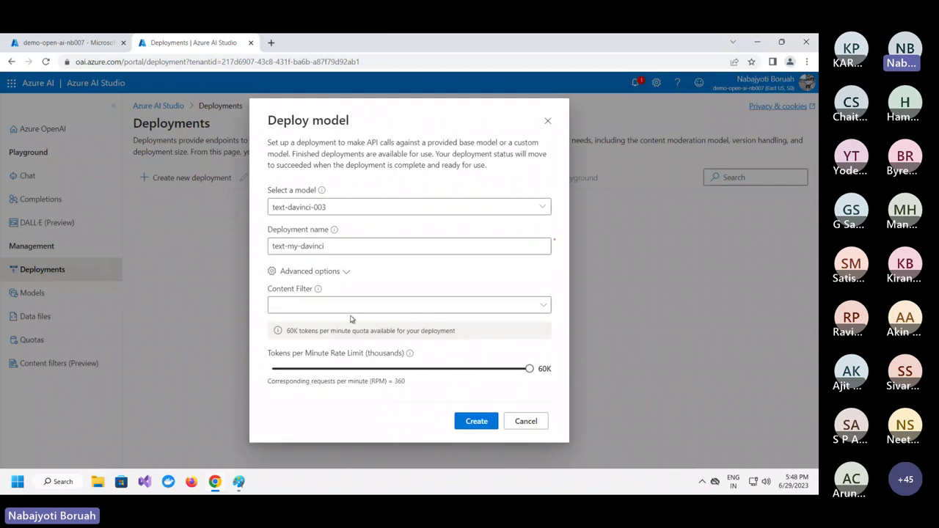
pyautogui.click(397, 309)
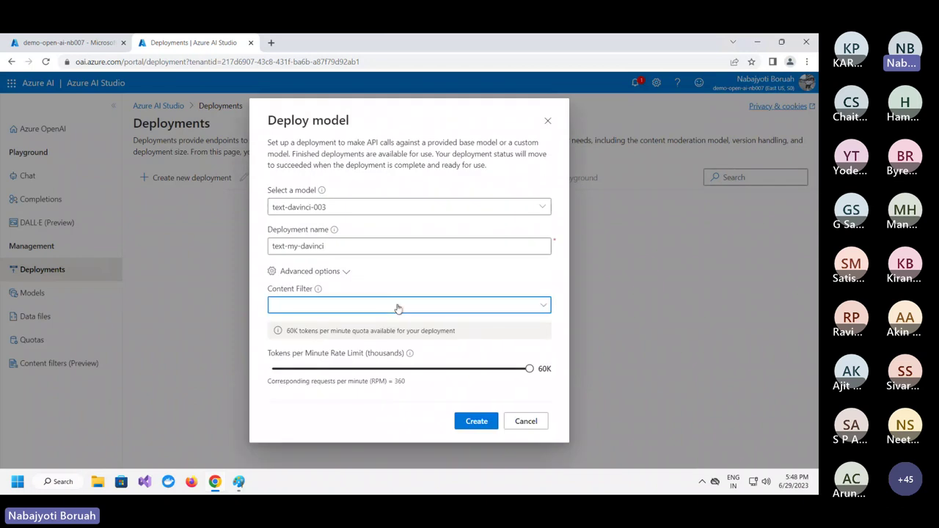
pyautogui.click(346, 272)
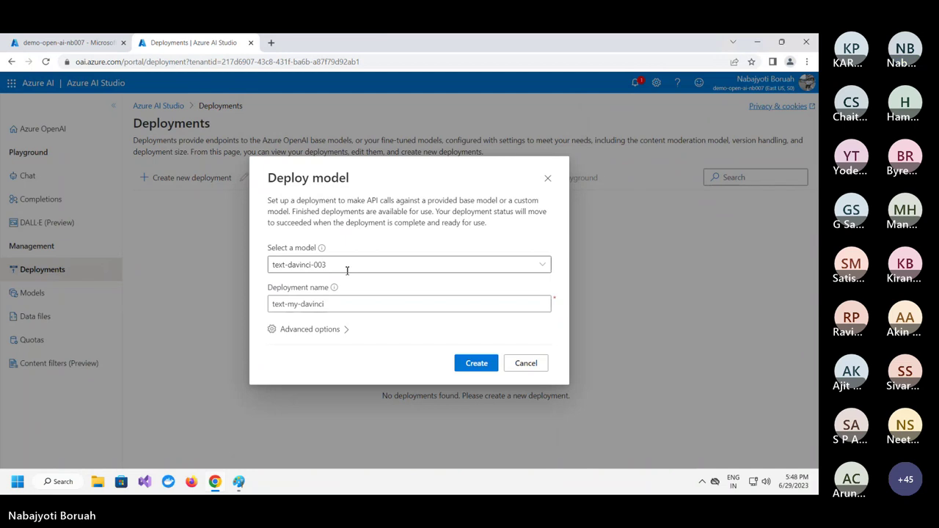
pyautogui.click(477, 363)
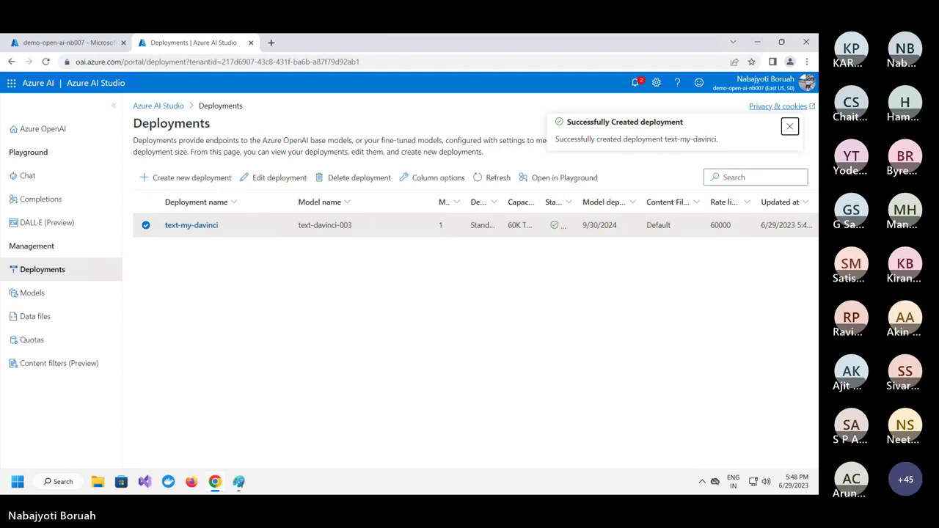
# - Open the text-my-davinci deployment's details and highlight its status, creation and last-update information
pyautogui.click(189, 228)
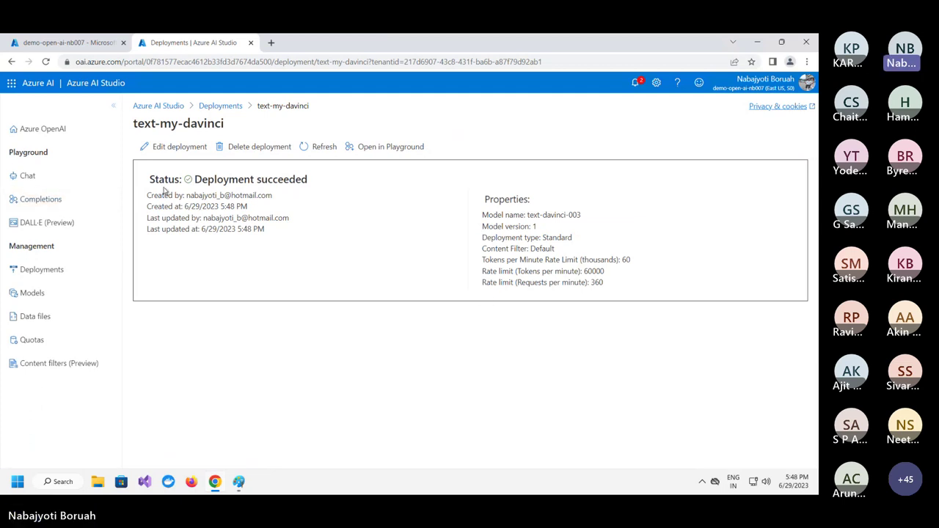
pyautogui.moveTo(156, 180); pyautogui.dragTo(325, 239)
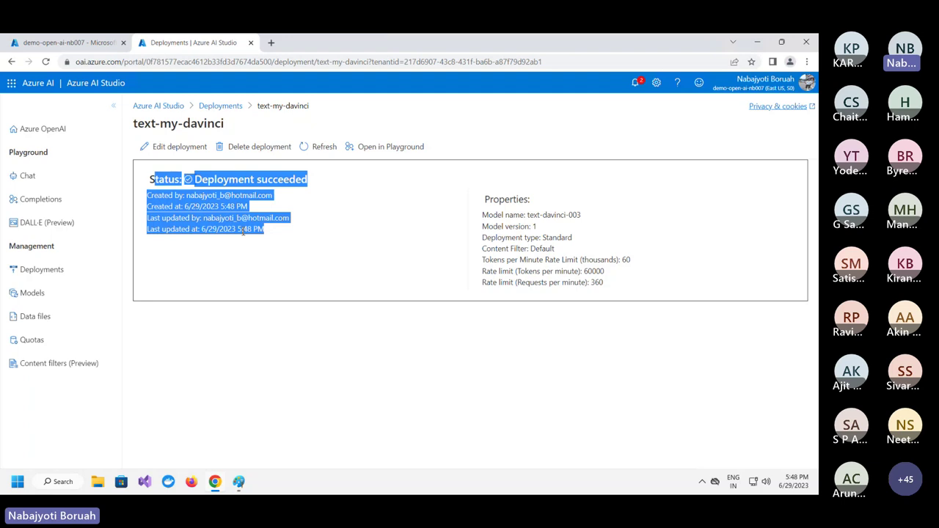
pyautogui.click(297, 244)
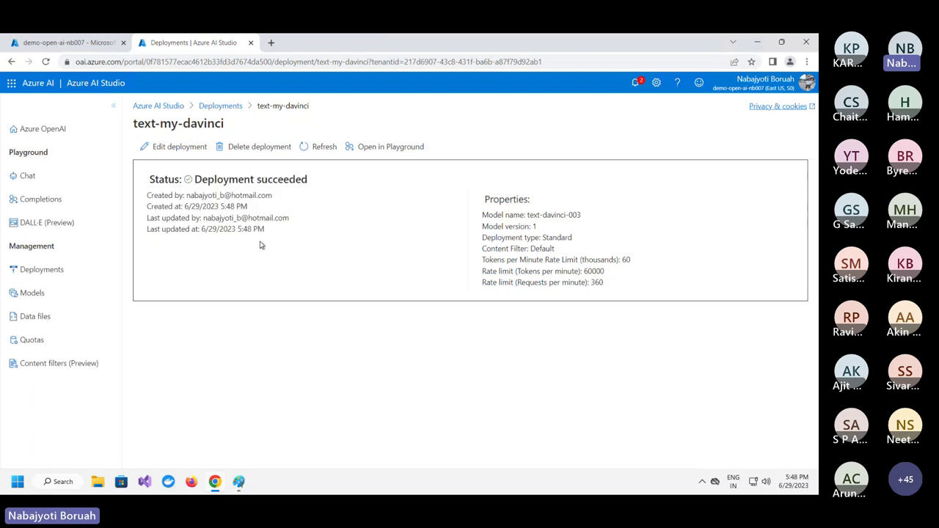
pyautogui.moveTo(176, 208); pyautogui.dragTo(388, 255)
pyautogui.click(360, 256)
pyautogui.moveTo(283, 243); pyautogui.dragTo(193, 182)
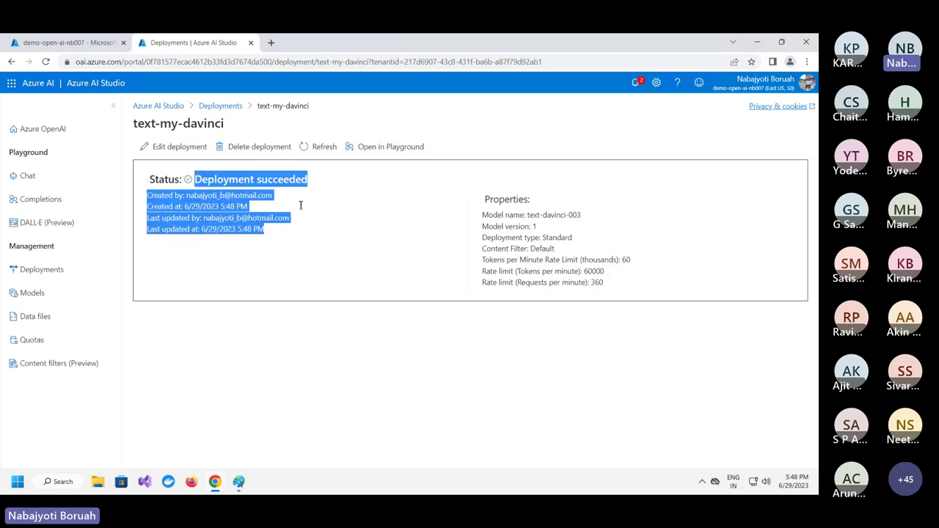
# - Highlight the deployment's model name, version, deployment type, content filter and token rate limits, and dismiss the feedback survey
pyautogui.moveTo(483, 215); pyautogui.dragTo(582, 215)
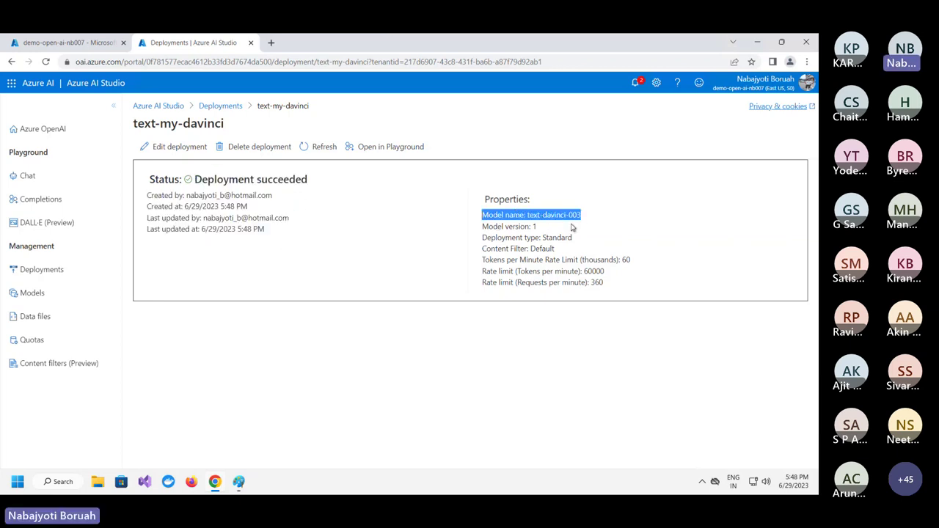
pyautogui.click(410, 243)
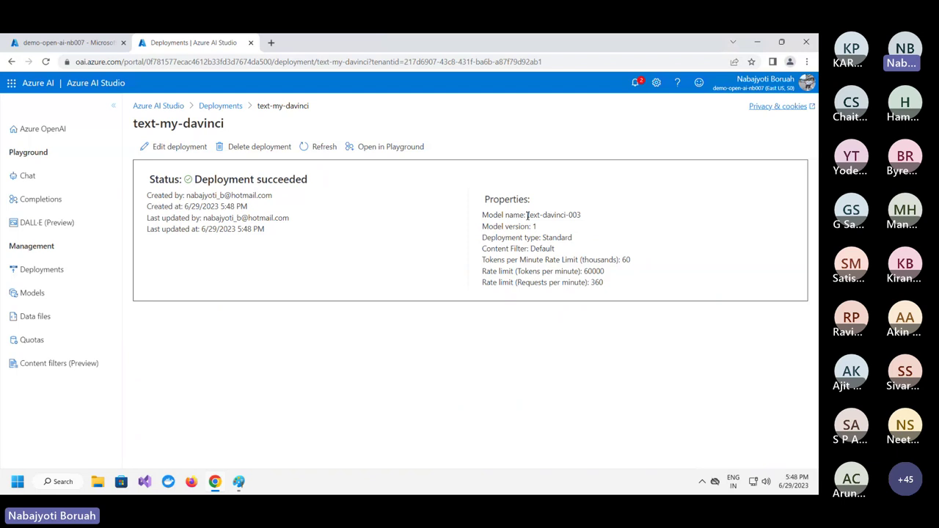
pyautogui.moveTo(527, 214); pyautogui.dragTo(582, 217)
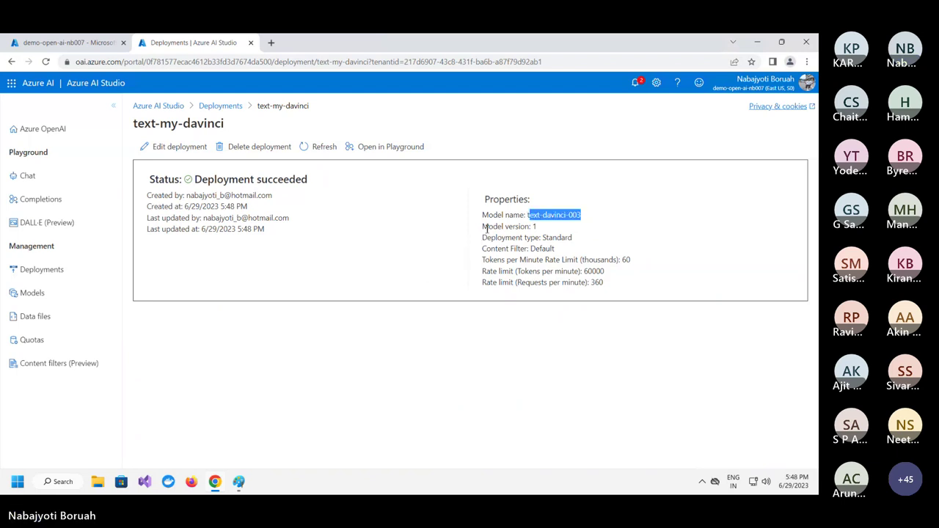
pyautogui.moveTo(486, 228); pyautogui.dragTo(549, 226)
pyautogui.click(456, 261)
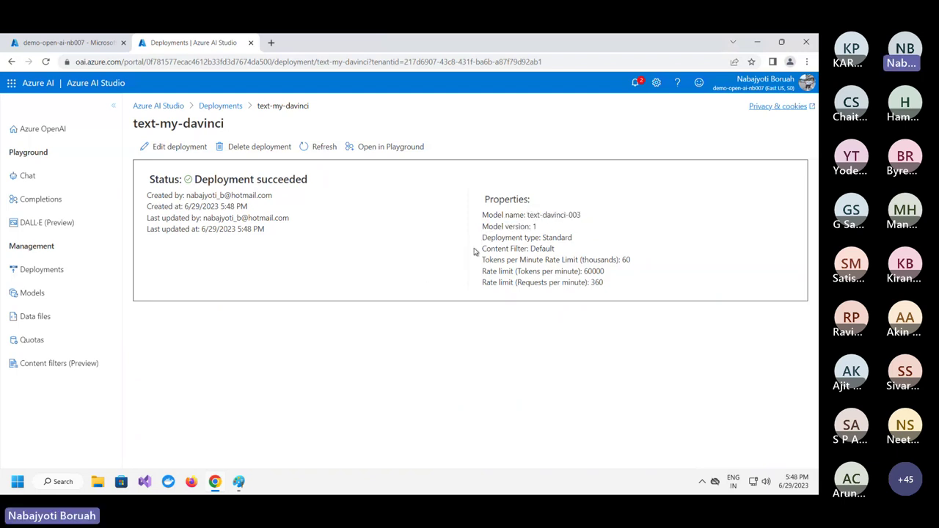
pyautogui.moveTo(482, 238); pyautogui.dragTo(587, 241)
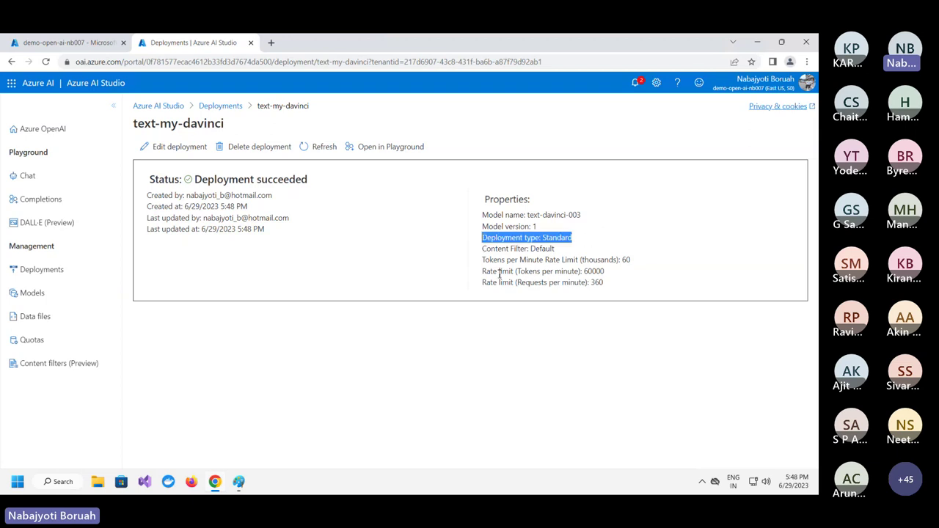
pyautogui.click(473, 294)
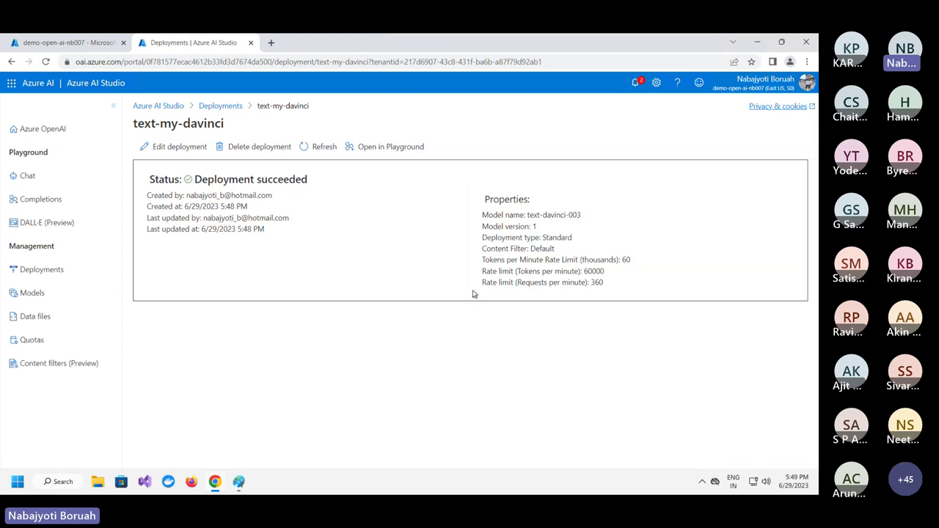
pyautogui.moveTo(581, 240); pyautogui.dragTo(537, 238)
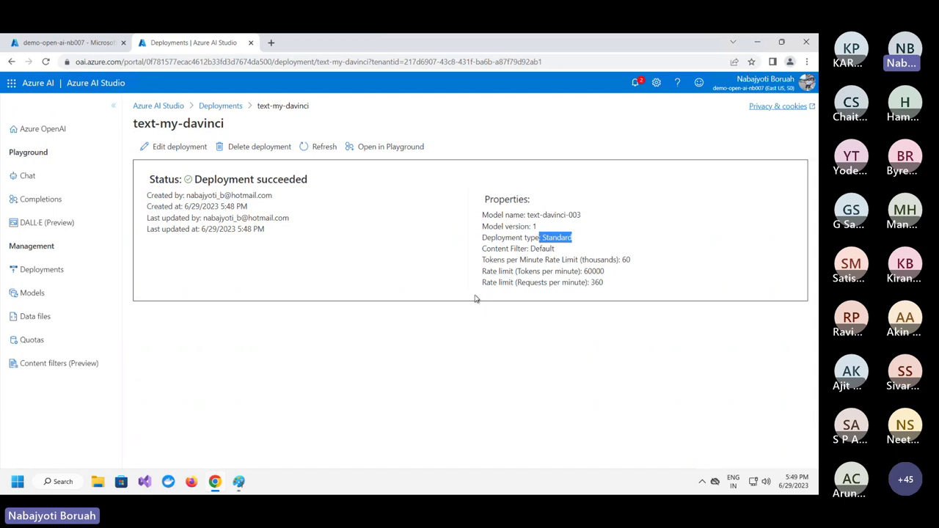
pyautogui.moveTo(531, 250); pyautogui.dragTo(555, 250)
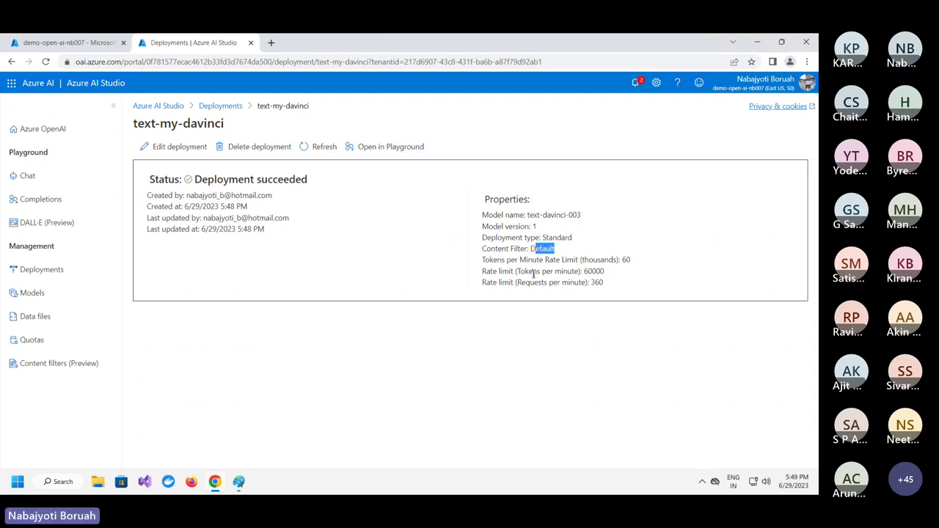
pyautogui.moveTo(482, 259); pyautogui.dragTo(631, 274)
pyautogui.click(588, 299)
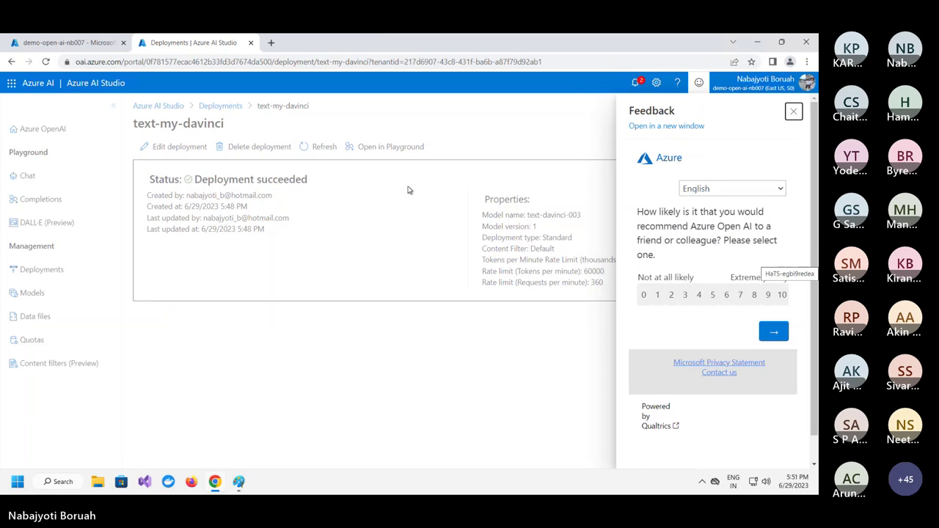
pyautogui.click(793, 110)
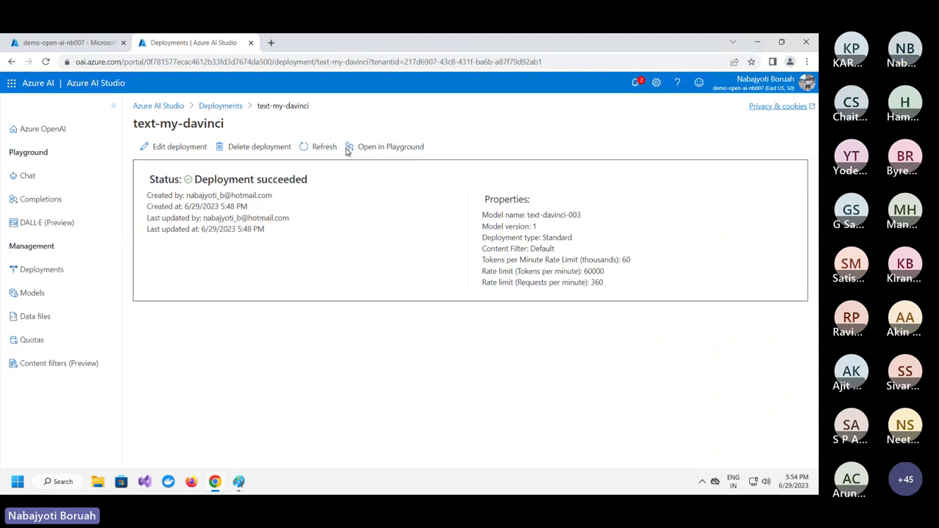
# - Open the text-my-davinci deployment in the Completions playground and keep it selected as the deployment
pyautogui.click(385, 150)
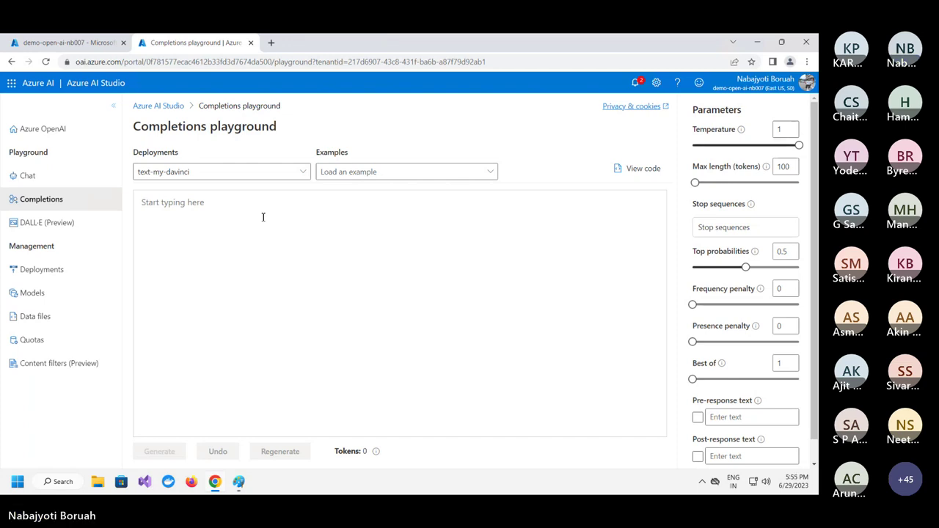
pyautogui.click(302, 173)
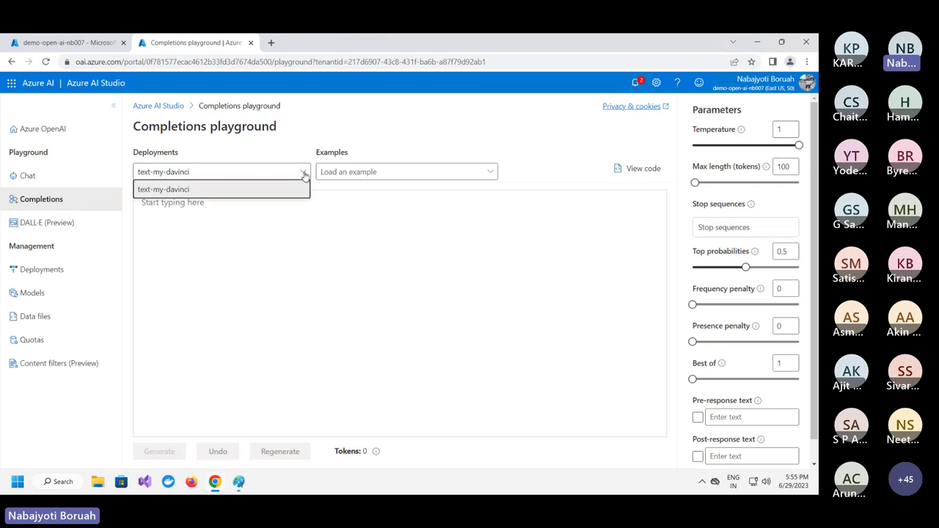
pyautogui.click(205, 192)
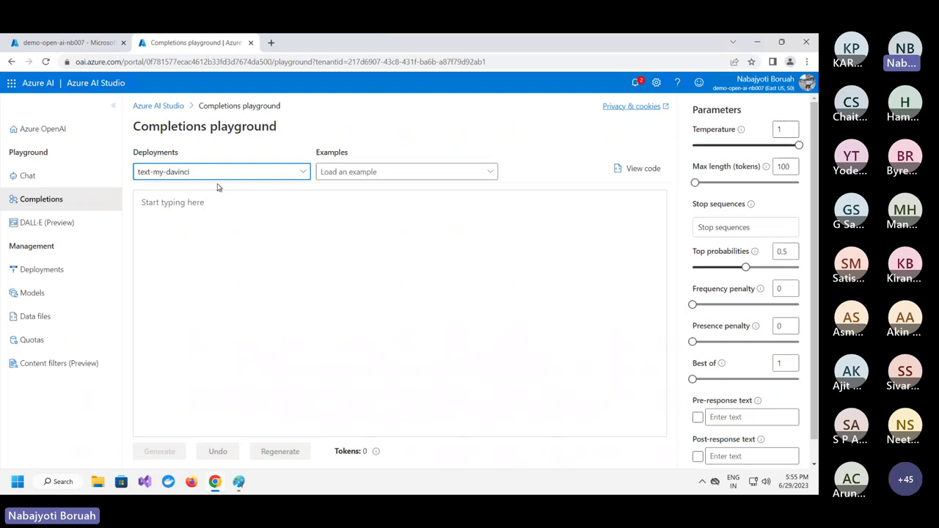
# - Look through the available example prompts and load the "Summarize an article (abstractive)" example
pyautogui.click(489, 174)
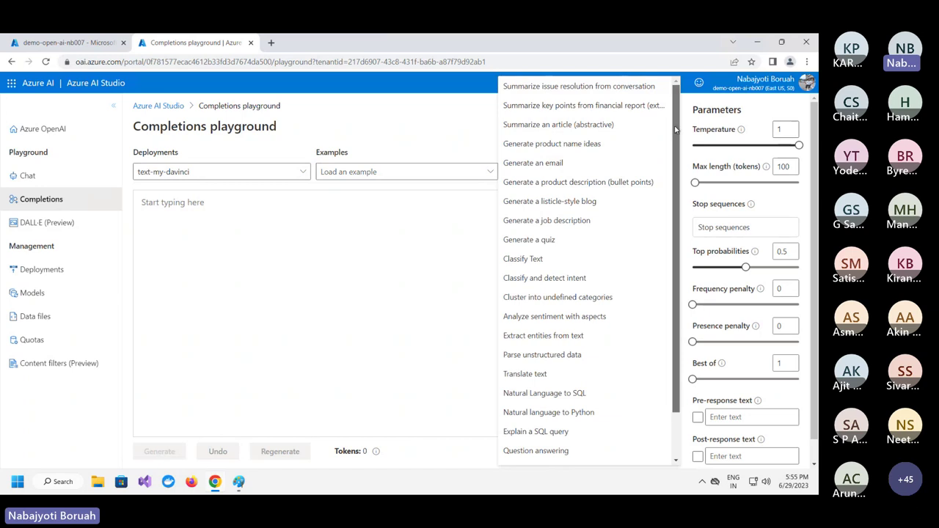
pyautogui.scroll(-2, 676, 213)
pyautogui.scroll(2, 677, 191)
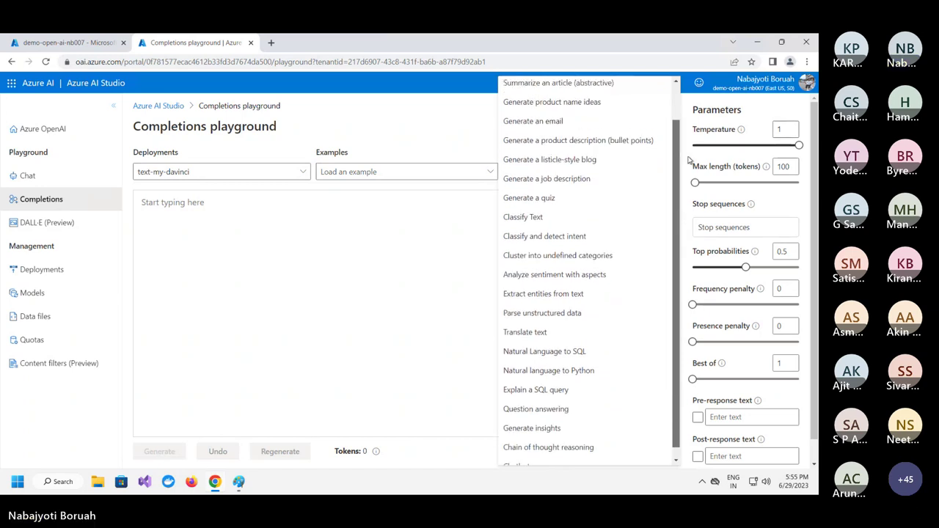
pyautogui.scroll(2, 676, 154)
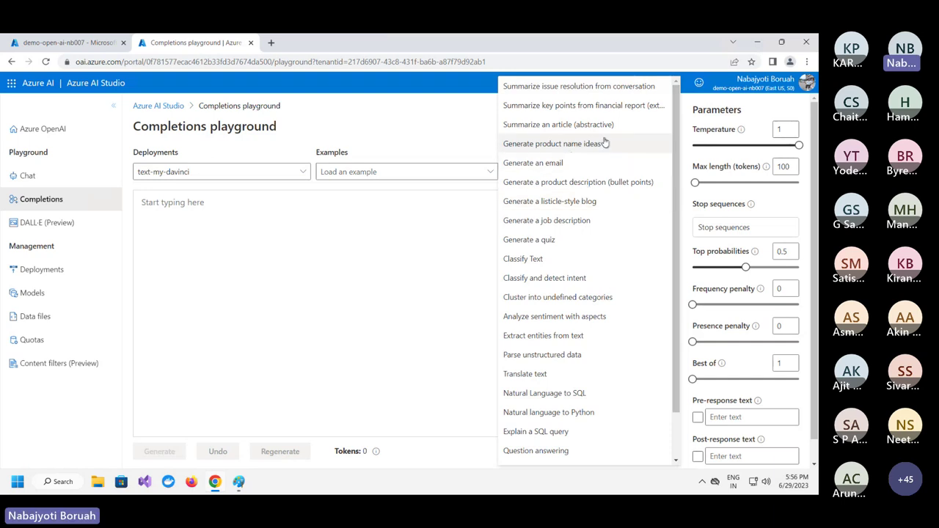
pyautogui.click(576, 126)
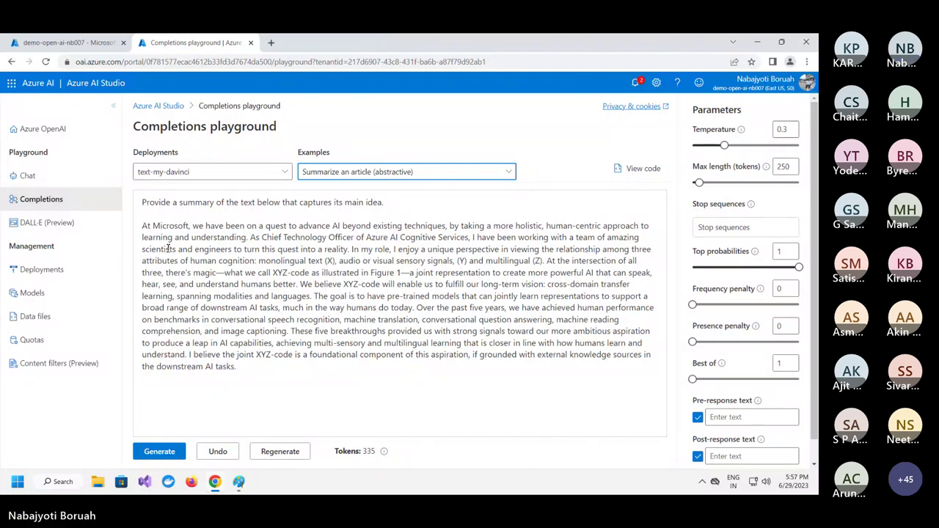
# - Highlight the sample article text, generate its summary, and regenerate the summary once
pyautogui.moveTo(147, 226); pyautogui.dragTo(280, 364)
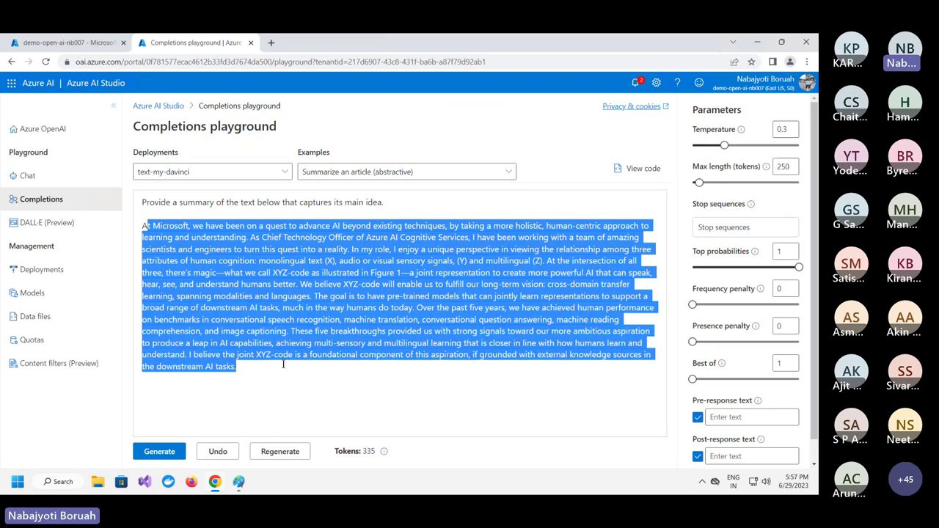
pyautogui.click(281, 364)
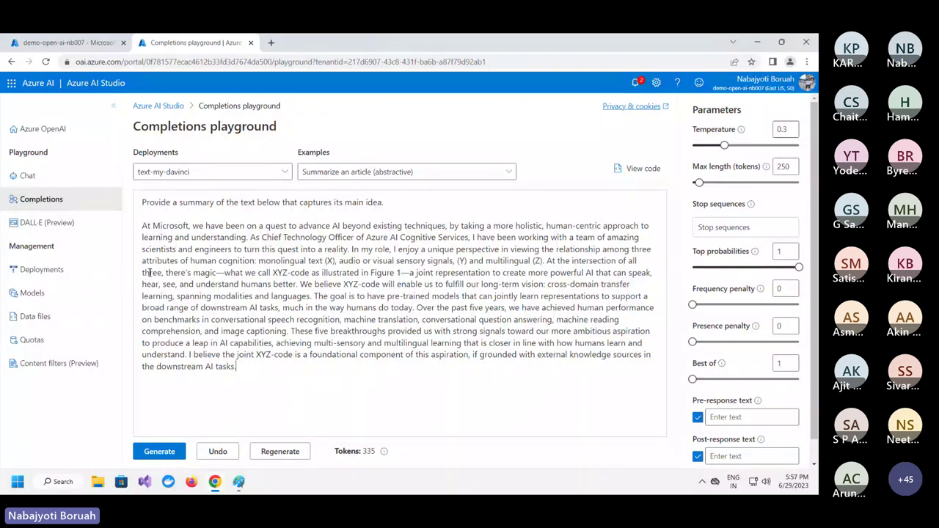
pyautogui.moveTo(144, 226); pyautogui.dragTo(270, 370)
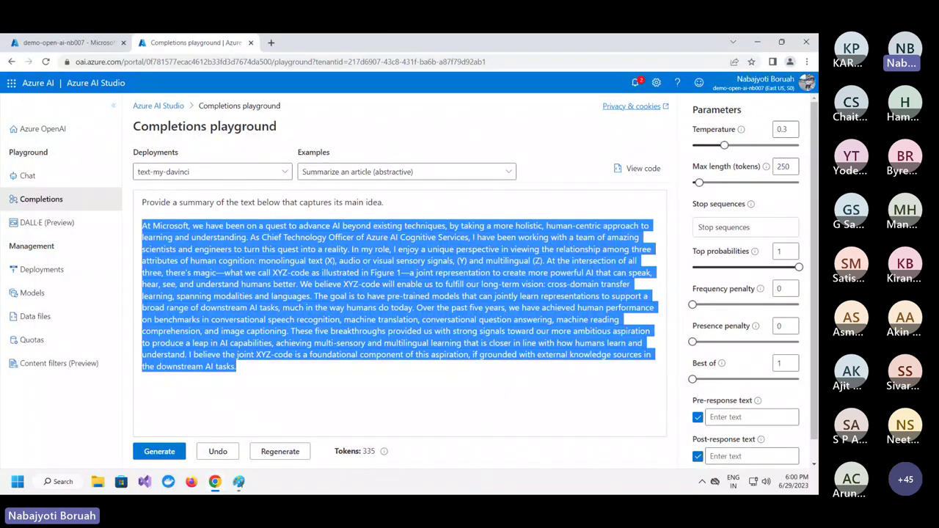
pyautogui.click(161, 453)
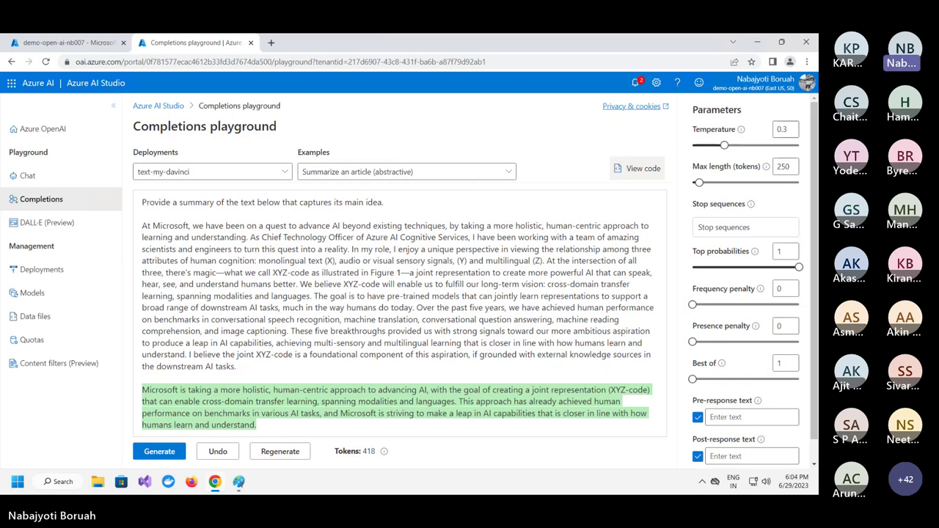
pyautogui.click(286, 452)
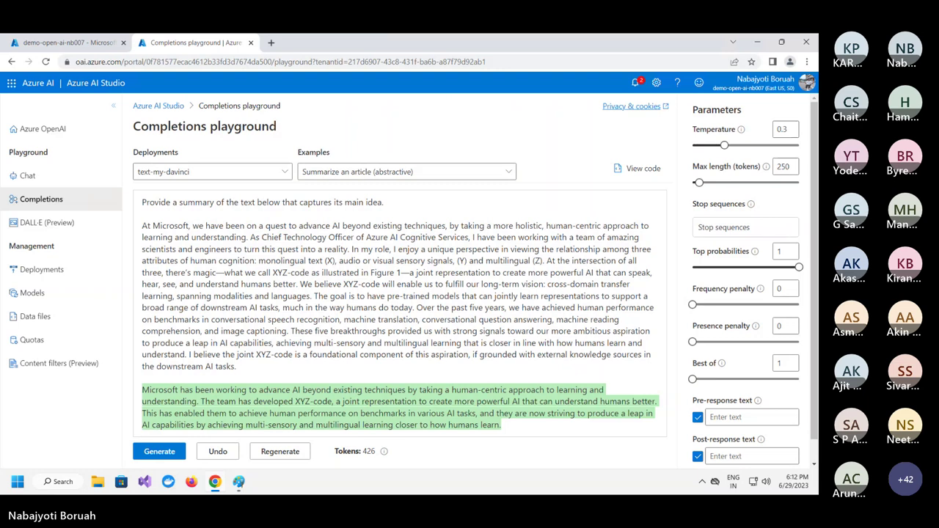
# - Add the question "How has AI advanced?" below the summary, generate its answer, and highlight the question and the start of the answer
pyautogui.click(517, 427)
pyautogui.press('Return')
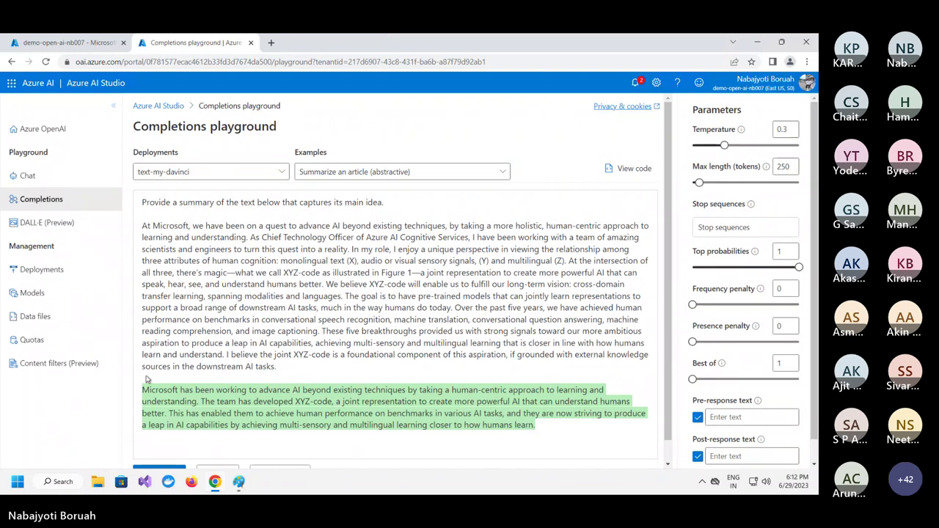
pyautogui.write('How has AI advanced?')
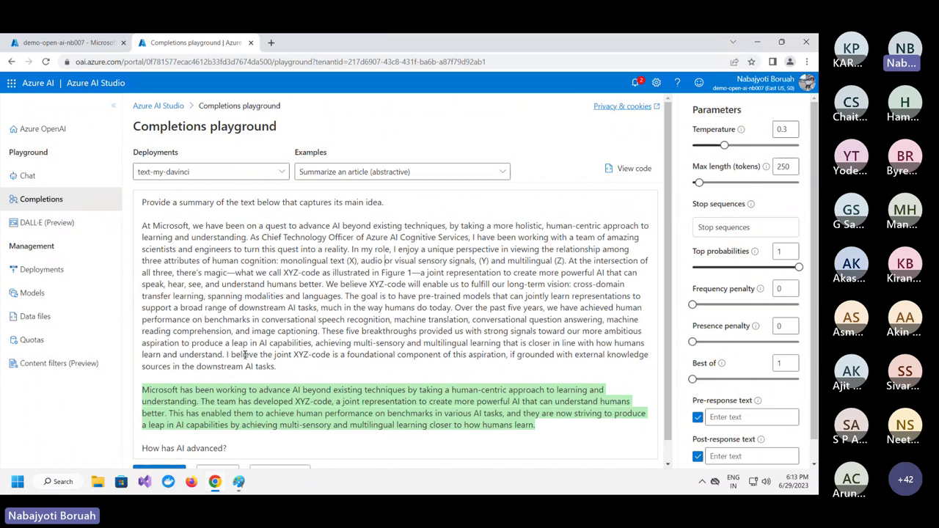
pyautogui.scroll(-1, 220, 384)
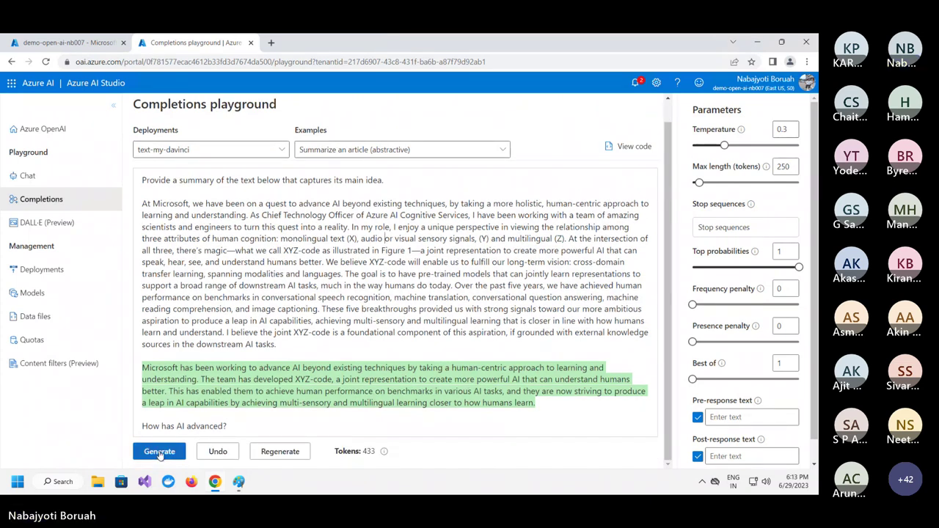
pyautogui.click(159, 452)
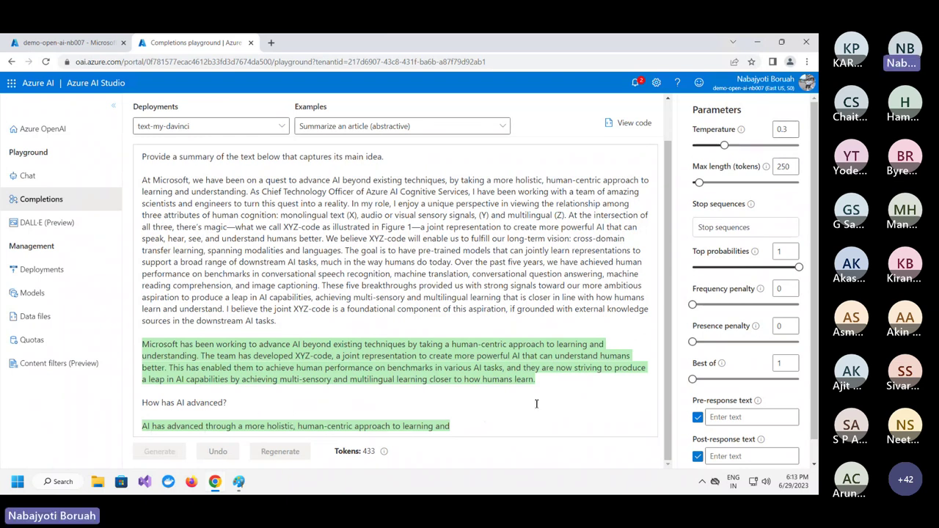
pyautogui.moveTo(143, 367); pyautogui.dragTo(248, 368)
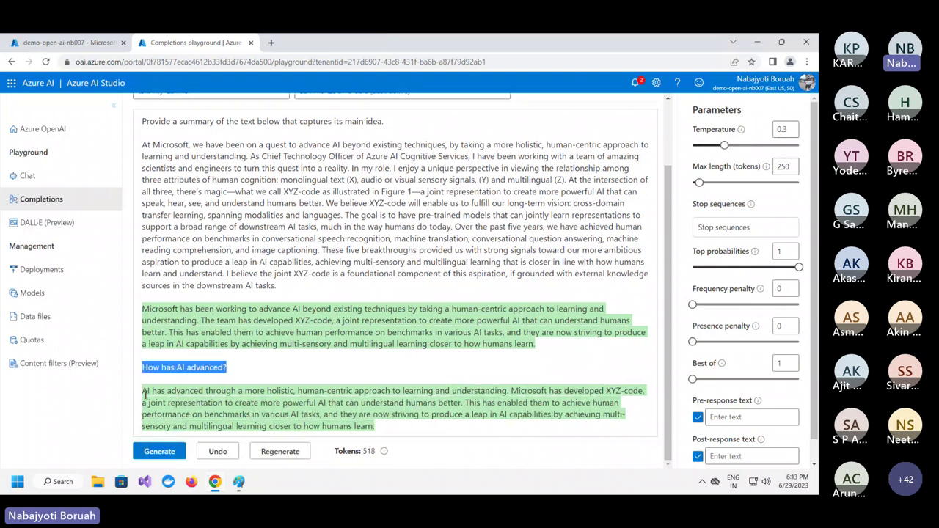
pyautogui.moveTo(143, 391); pyautogui.dragTo(277, 391)
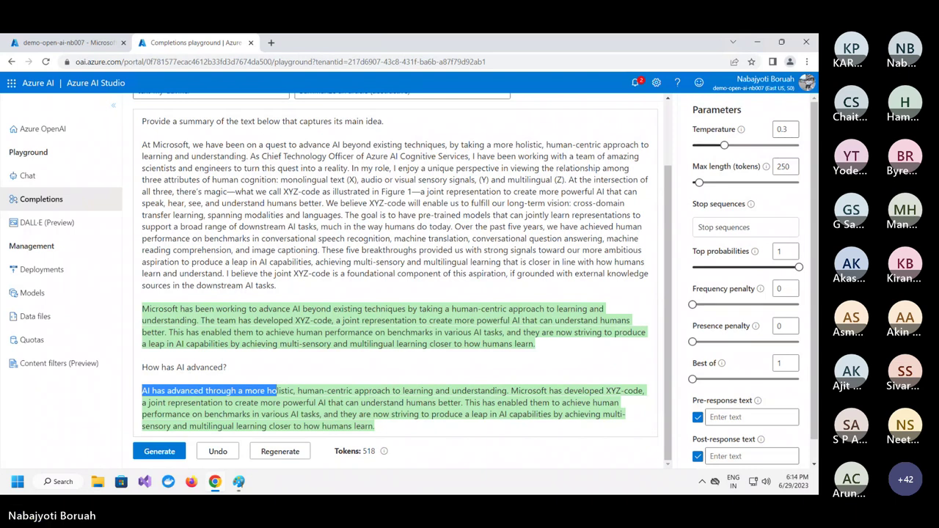
# - Replace the whole prompt with "Provide a summary of the text below that captures its main idea."
pyautogui.click(244, 227)
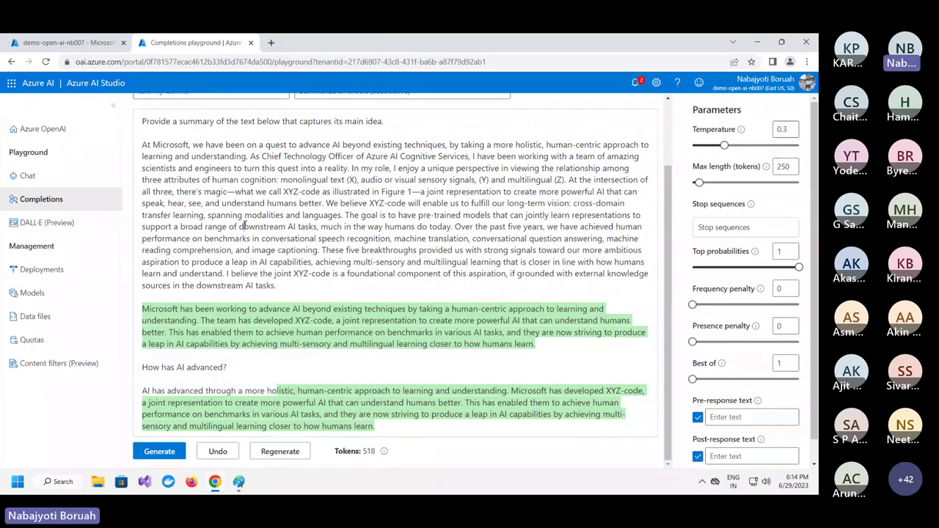
pyautogui.hotkey('ctrl', 'a')
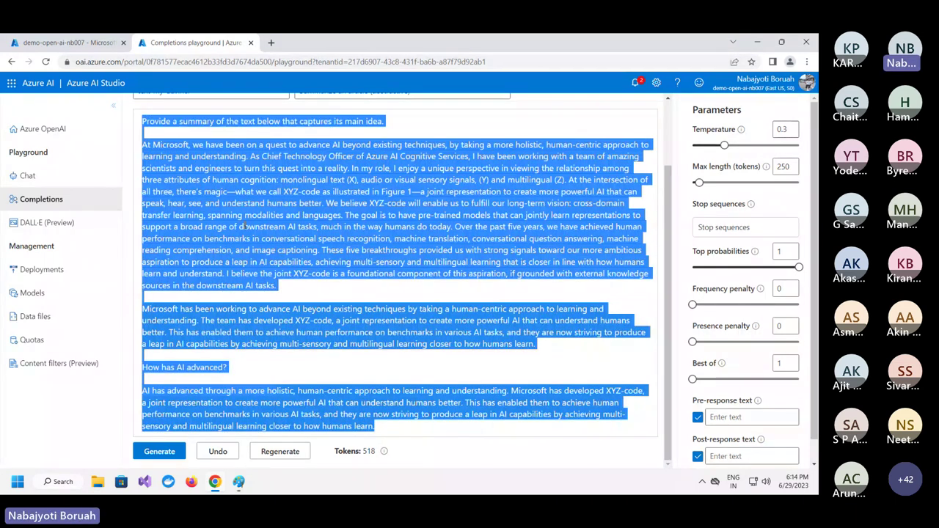
pyautogui.press('BackSpace')
pyautogui.write('Provide a summary of the text below that captures its main idea.')
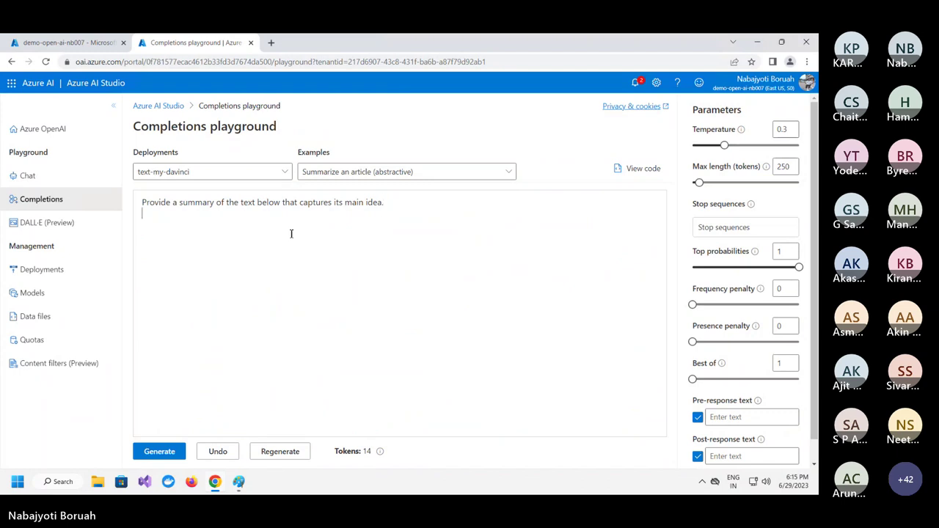
# - Add the paragraph on Azure OpenAI Service's REST API access, models, uses and access methods below the instruction, and generate its summary
pyautogui.click(746, 250)
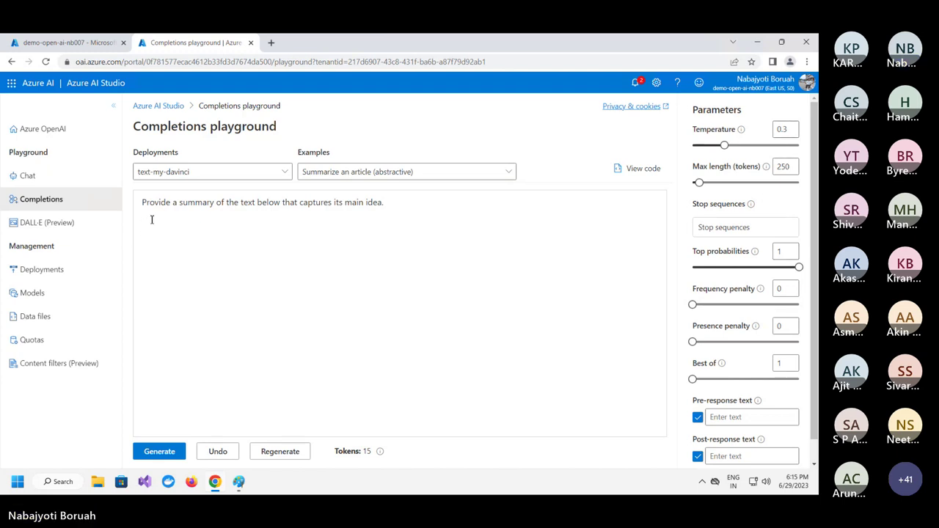
pyautogui.write("Azure OpenAI Service provides REST API access to OpenAI's powerful language models including the GPT-4, Codex and Embeddings model series. These models can be easily adapted to your specific task including but not limited to content generation, summarization, semantic search, and natural language to code translation. Users can access the service through REST APIs, Python SDK, or our web-based interface in the Azure OpenAI Studio.")
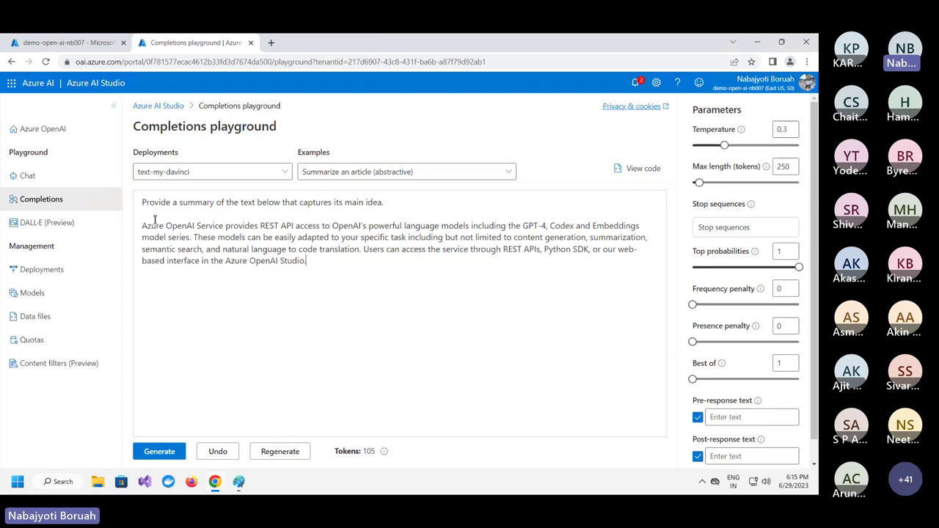
pyautogui.click(155, 450)
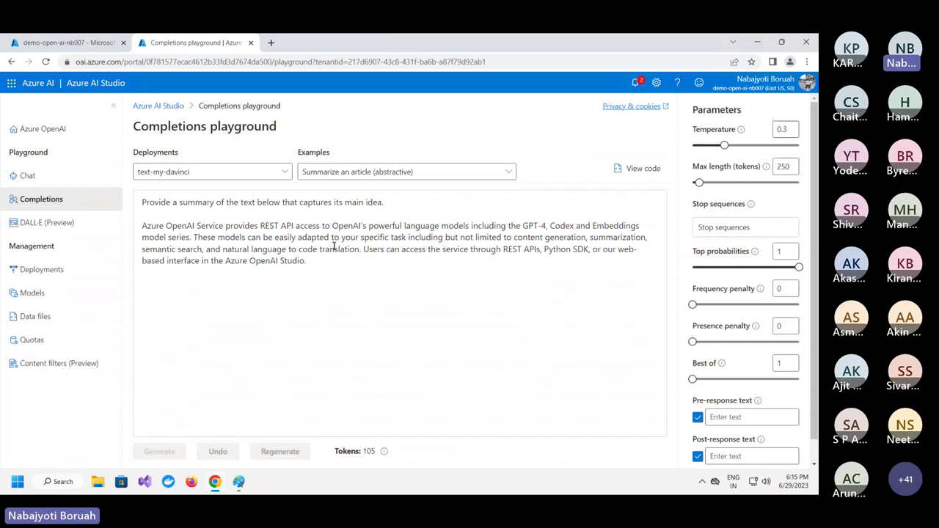
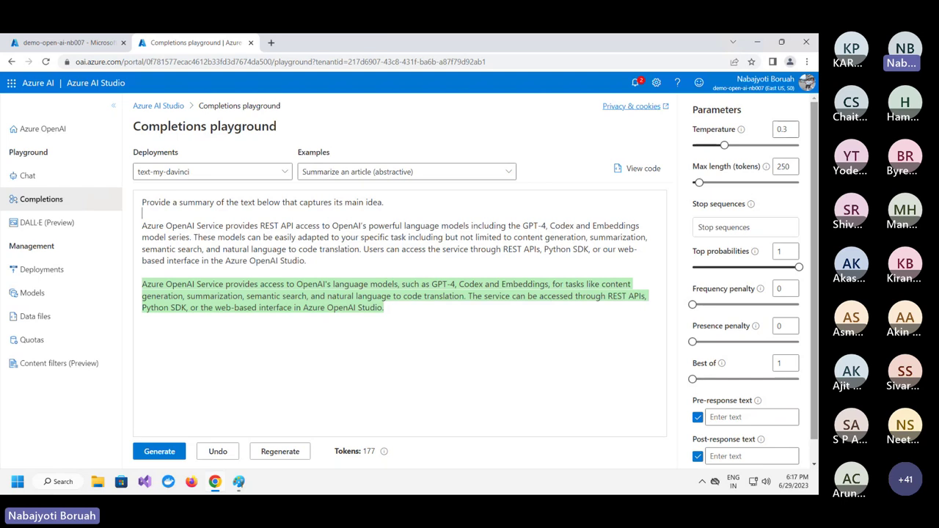
# - Load the "Classify Text" example, generate the category for Headline 2, and highlight part of the generated category
pyautogui.click(386, 174)
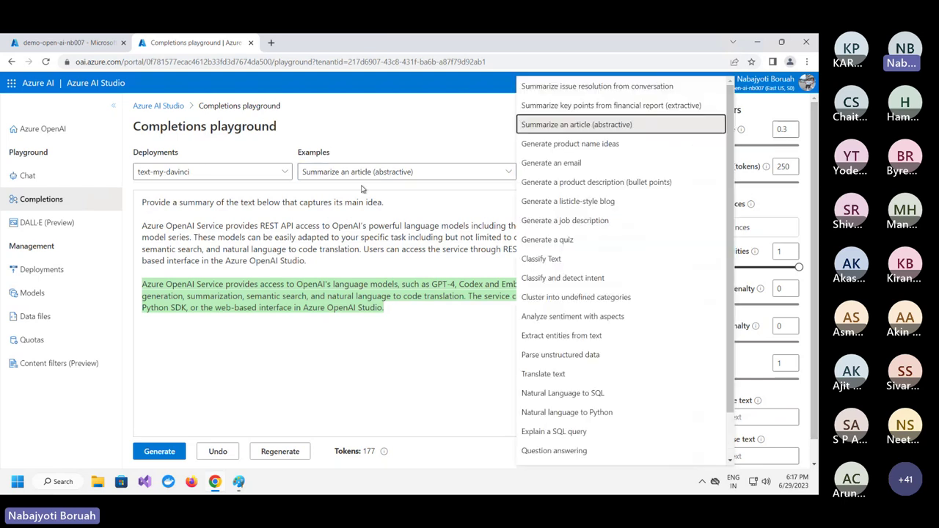
pyautogui.click(556, 267)
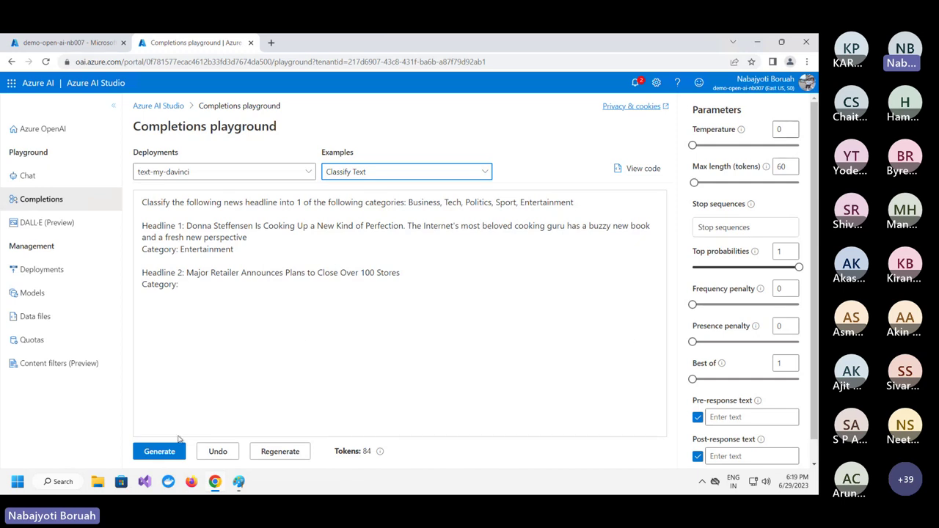
pyautogui.click(160, 452)
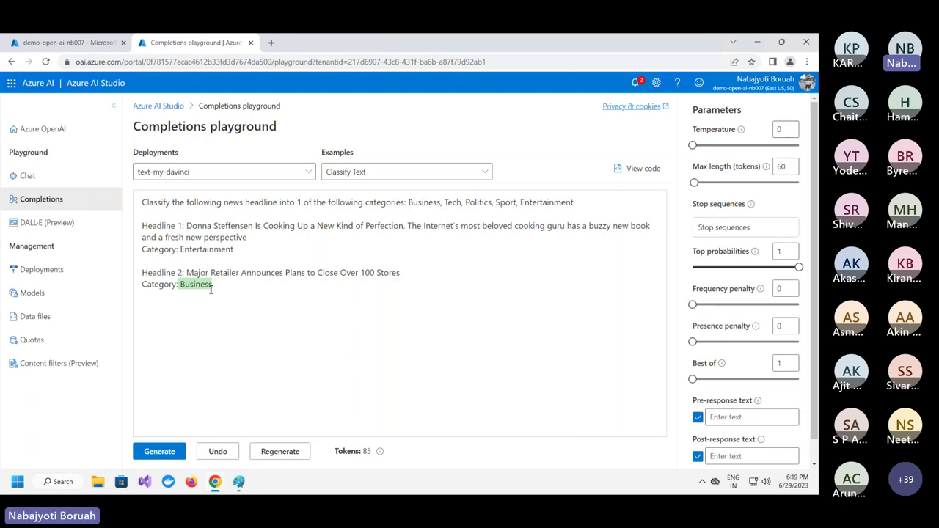
pyautogui.moveTo(213, 285); pyautogui.dragTo(194, 285)
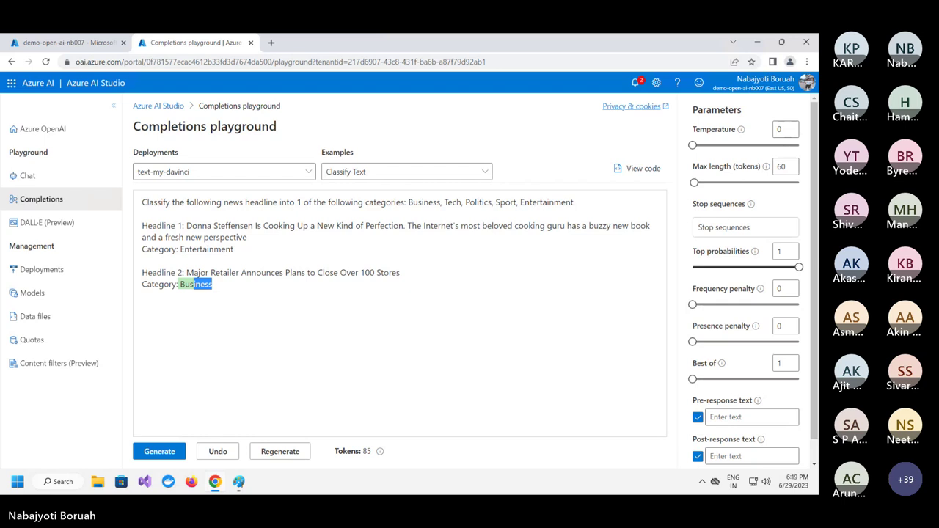
pyautogui.click(212, 331)
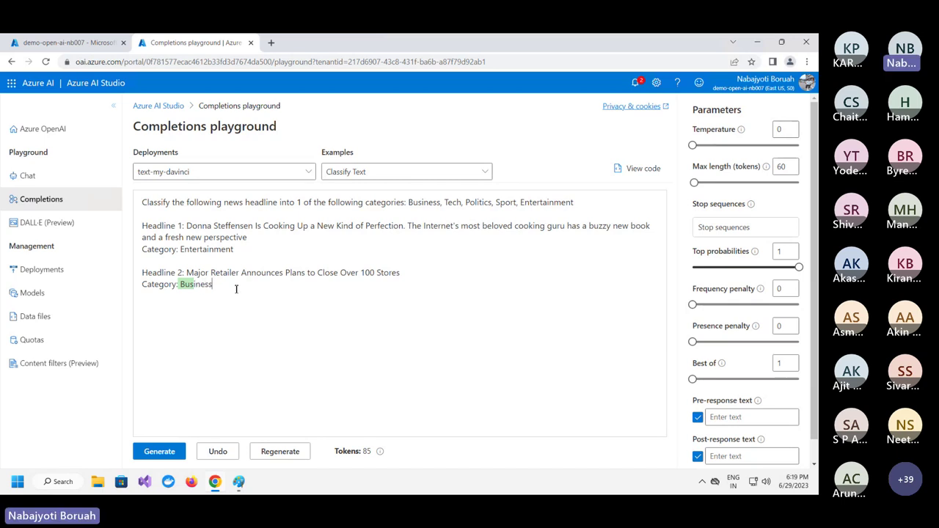
# - Add the "news article: Microsoft releases Azure OpenAI service" text and a "Classified category:" line below Headline 2, generate the category, and highlight the new entry
pyautogui.press('Return')
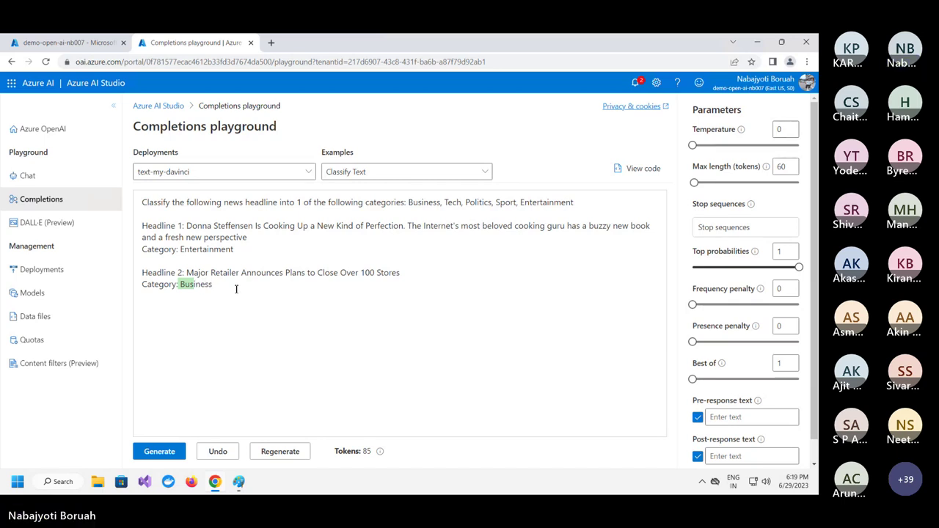
pyautogui.write('news article: Microsoft releases Azure OpenAI service. Microsoft corporation has released an Azure service that makes OpenAI models available for application developers building apps and services in the Azure cloud.')
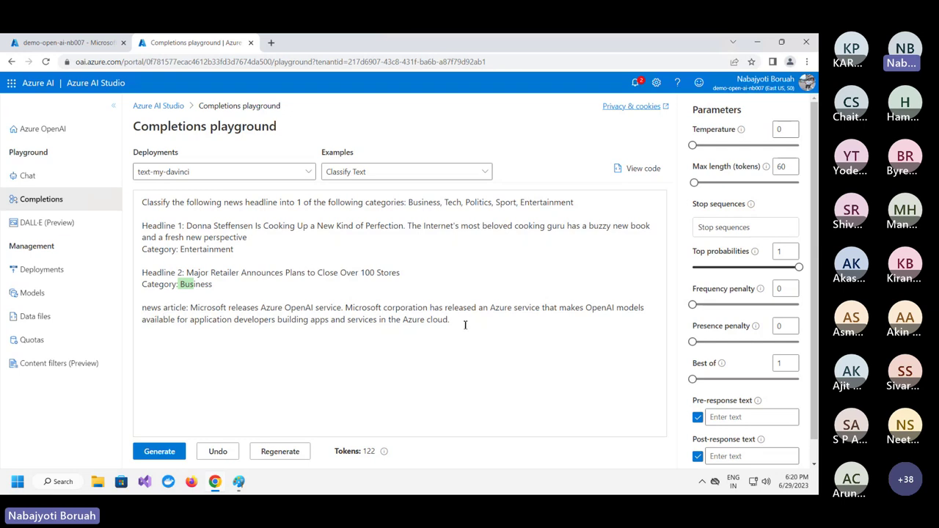
pyautogui.press('Return')
pyautogui.press('Return')
pyautogui.write('Classified category:')
pyautogui.click(204, 367)
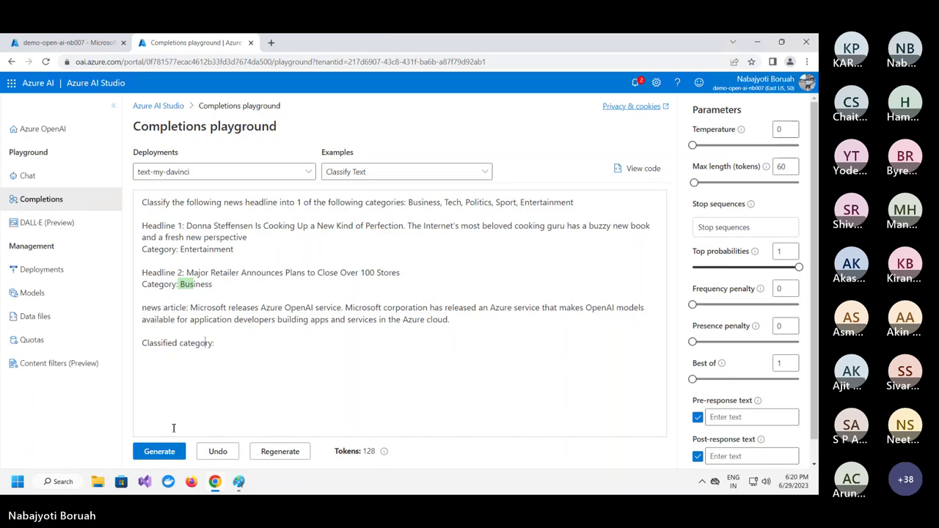
pyautogui.click(159, 451)
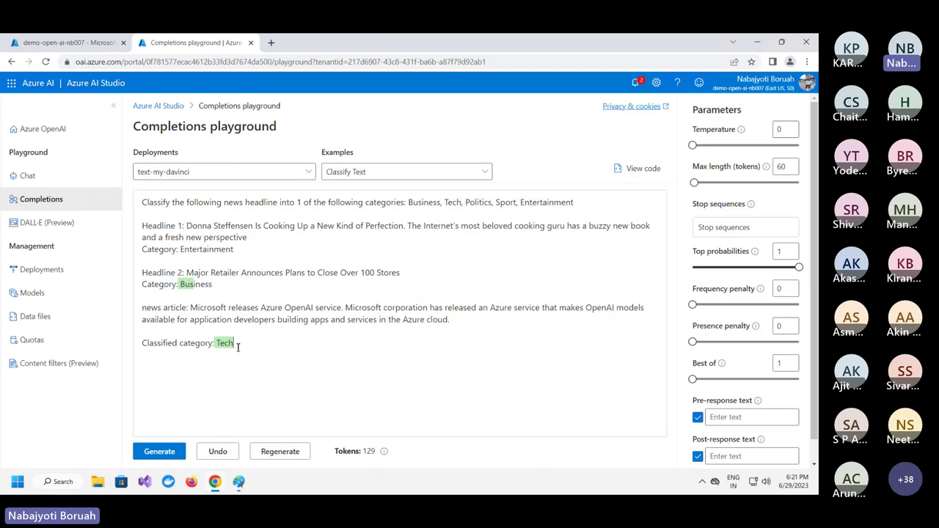
pyautogui.moveTo(234, 343); pyautogui.dragTo(141, 309)
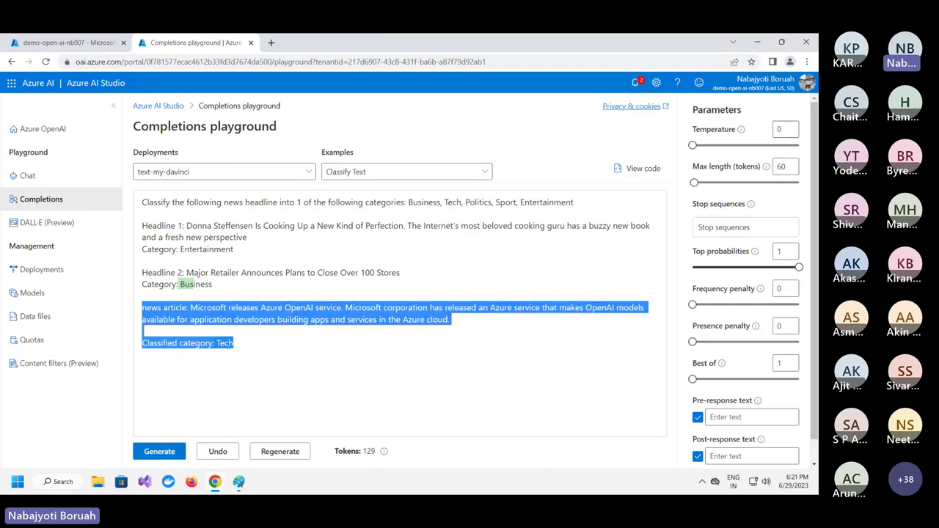
# - Clear the selection in the prompt text, switch to the Clock app, and start the 20-minute countdown timer
pyautogui.click(282, 369)
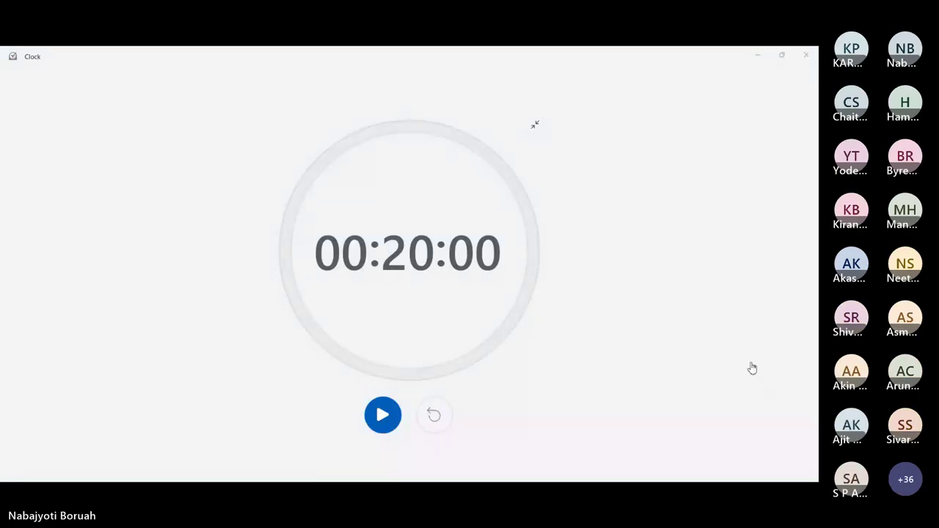
pyautogui.click(383, 415)
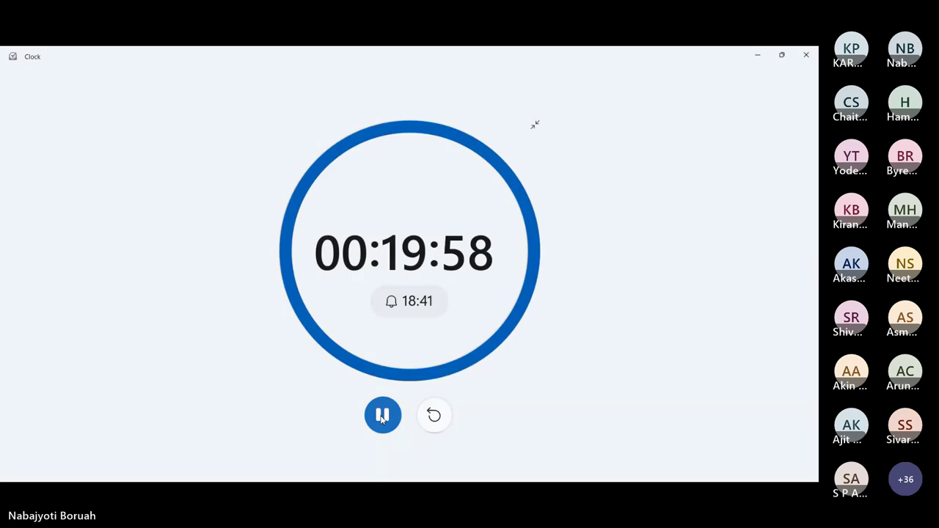
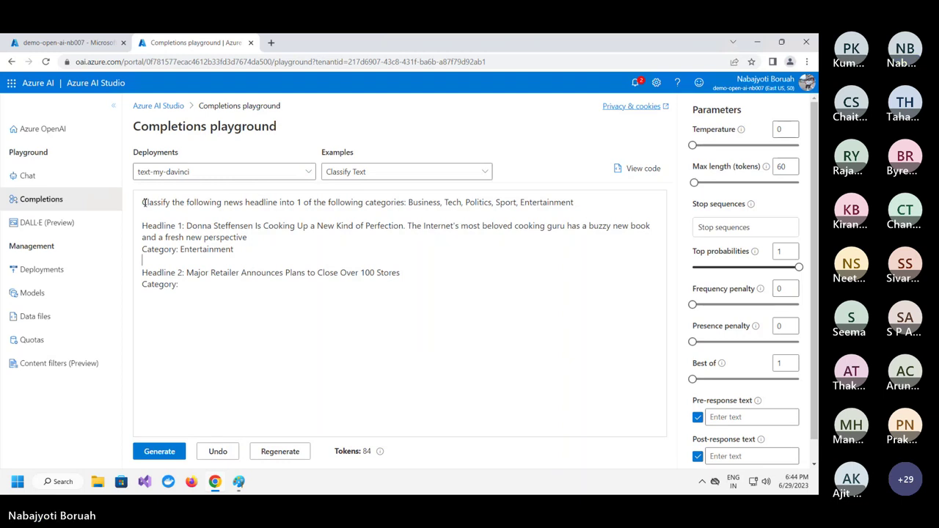
# - Replace the whole prompt with the teacher instruction to write three multiple choice questions, followed by the text on computer vision solutions
pyautogui.moveTo(143, 202); pyautogui.dragTo(410, 299)
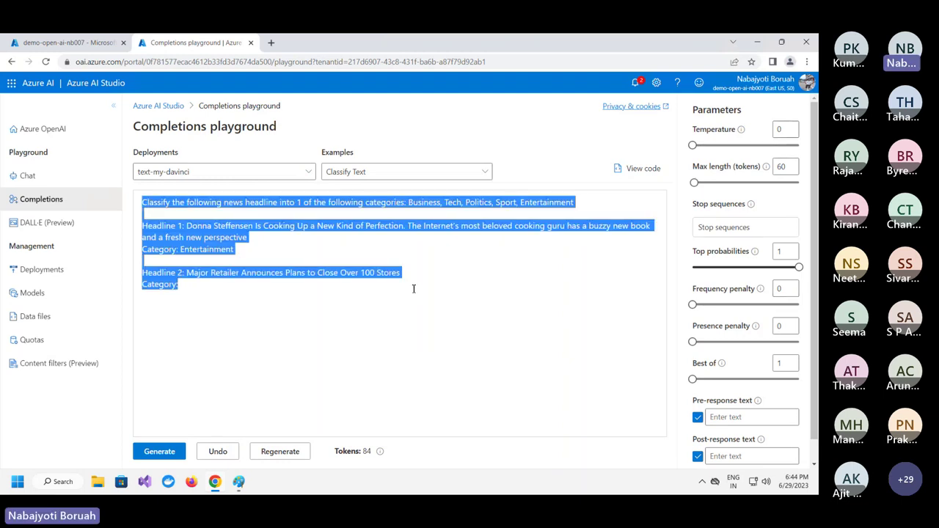
pyautogui.press('BackSpace')
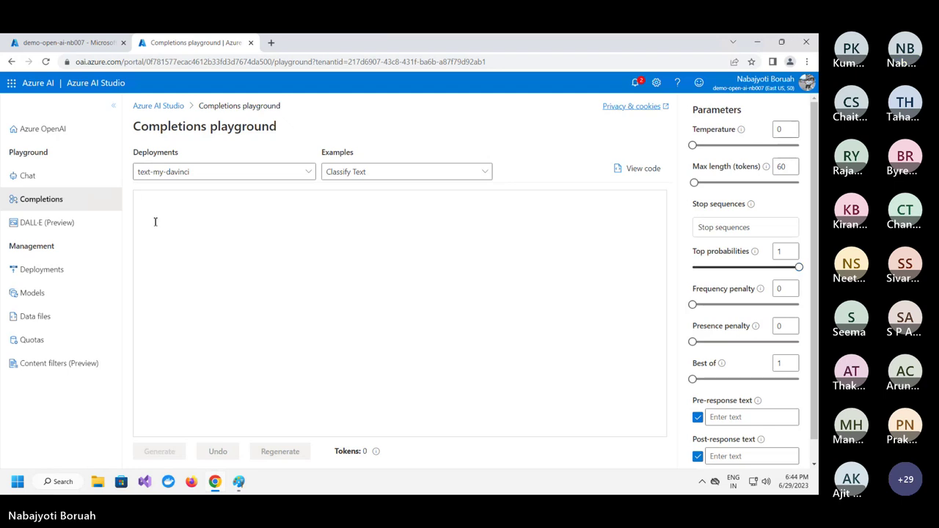
pyautogui.write('You are a teacher creating a test for your students.  Write three multiple choice questions based on the following text.  Most computer vision solutions are based on machine learning models that can be applied to visual input from cameras, videos, or images.  - Image classification involves training a machine learning model to classify images based on their contents. For example, in a traffic monitoring solution you might use an image classification model to classify images based on the type of vehicle they contain, such as taxis, buses, cyclists, and so on.  - Object detection machine learning models are trained to classify individual objects within an image, and identify their location with a bounding box. For example, a traffic monitoring solution might use object detection to identify the location of different classes of vehicle.  - Semantic segmentation is an advanced machine learning technique in which individual pixels in the image are classified according to the object to which they belong. For example, a traffic monitoring solution might overlay traffic images with "mask" layers to highlight different vehicles using specific colors.')
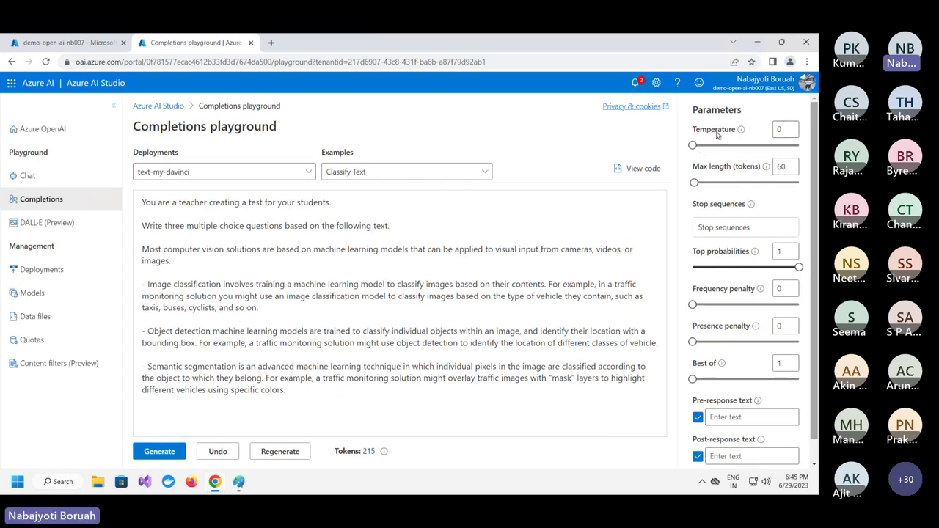
# - Read the explanation of the temperature parameter, and set the maximum length to 500 tokens
pyautogui.click(792, 129)
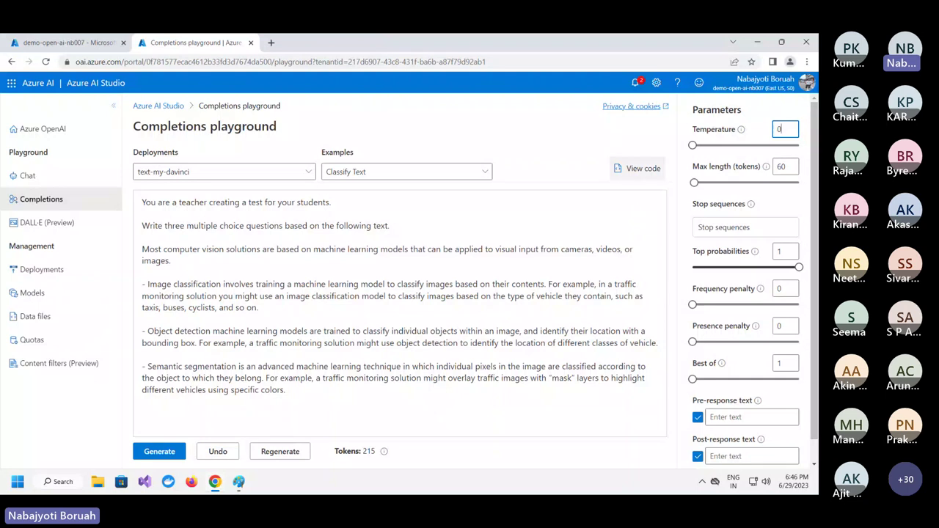
pyautogui.click(741, 130)
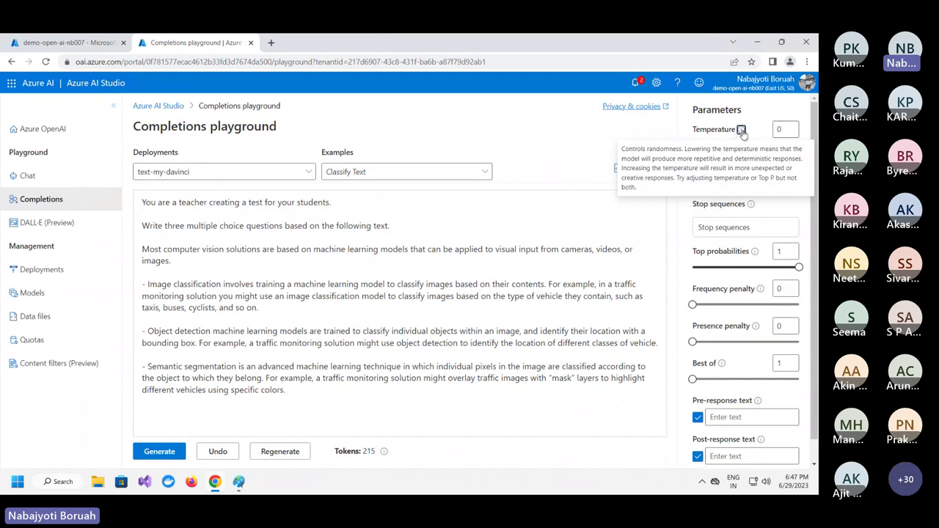
pyautogui.click(780, 128)
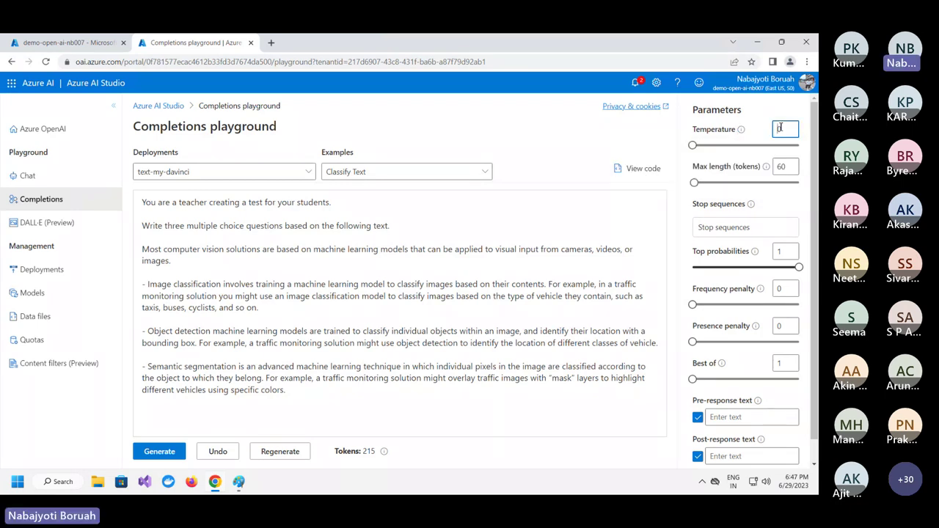
pyautogui.click(789, 168)
pyautogui.press('BackSpace')
pyautogui.press('BackSpace')
pyautogui.write('500')
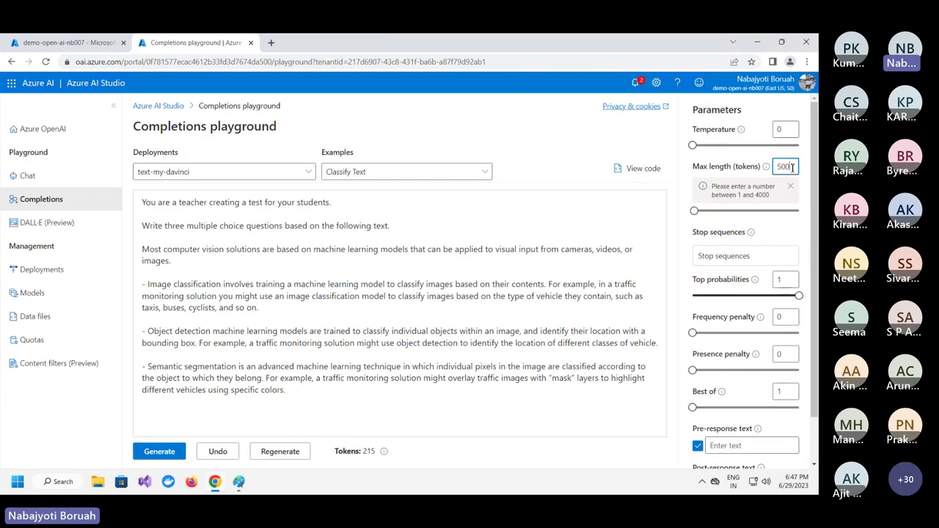
pyautogui.moveTo(766, 167)
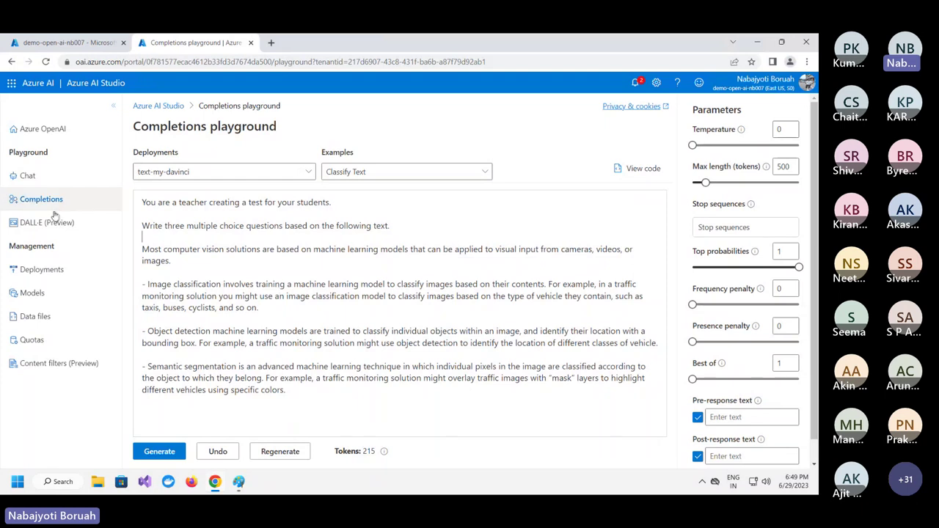
# - Highlight the bullet points on image classification, object detection and semantic segmentation, and generate the multiple choice questions
pyautogui.moveTo(150, 284); pyautogui.dragTo(361, 399)
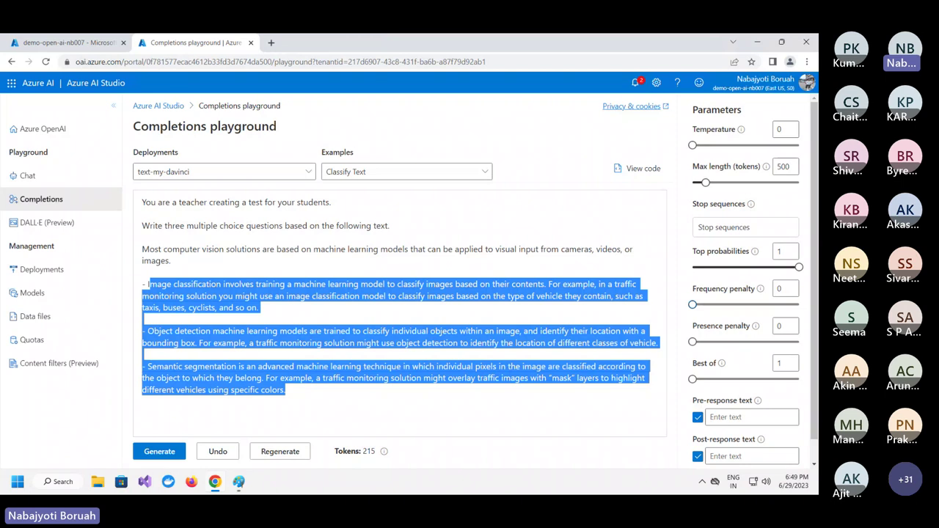
pyautogui.click(160, 452)
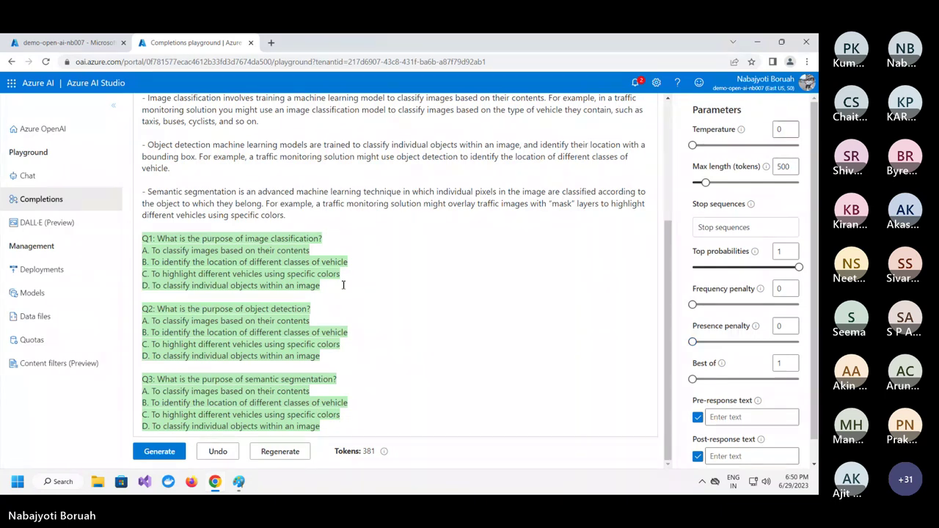
# - Compare the generated questions Q1 to Q3 with the matching source paragraphs by highlighting parts of both
pyautogui.moveTo(147, 238); pyautogui.dragTo(323, 342)
pyautogui.click(323, 342)
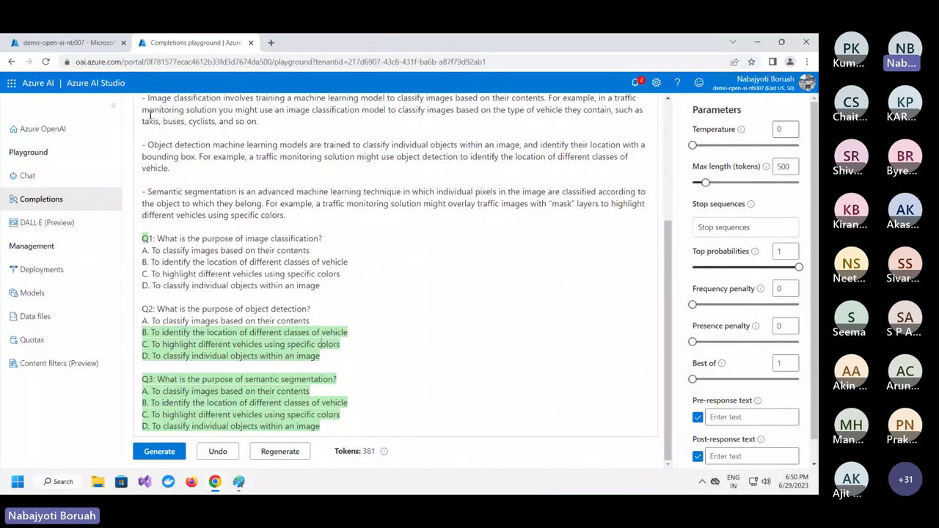
pyautogui.moveTo(149, 112); pyautogui.dragTo(259, 132)
pyautogui.click(156, 332)
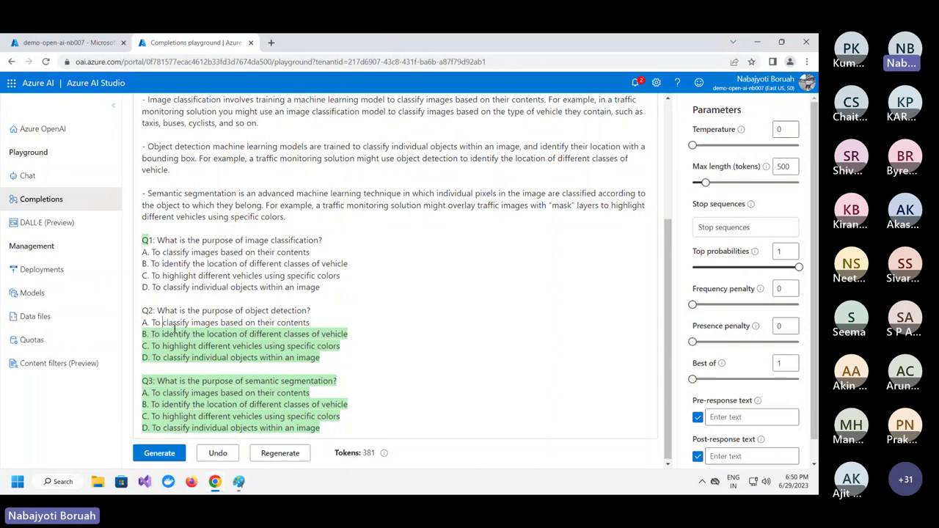
pyautogui.doubleClick(164, 156)
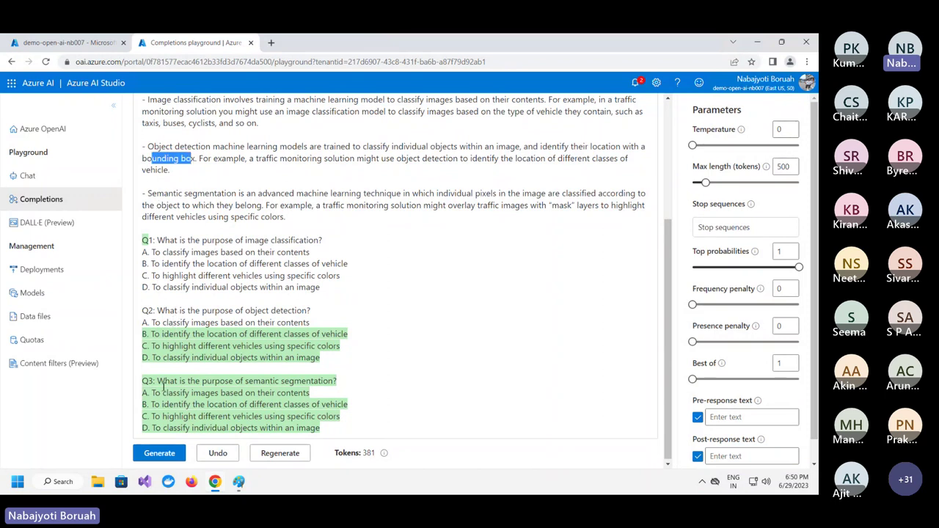
pyautogui.moveTo(157, 381); pyautogui.dragTo(219, 395)
pyautogui.moveTo(149, 193); pyautogui.dragTo(378, 222)
pyautogui.click(451, 235)
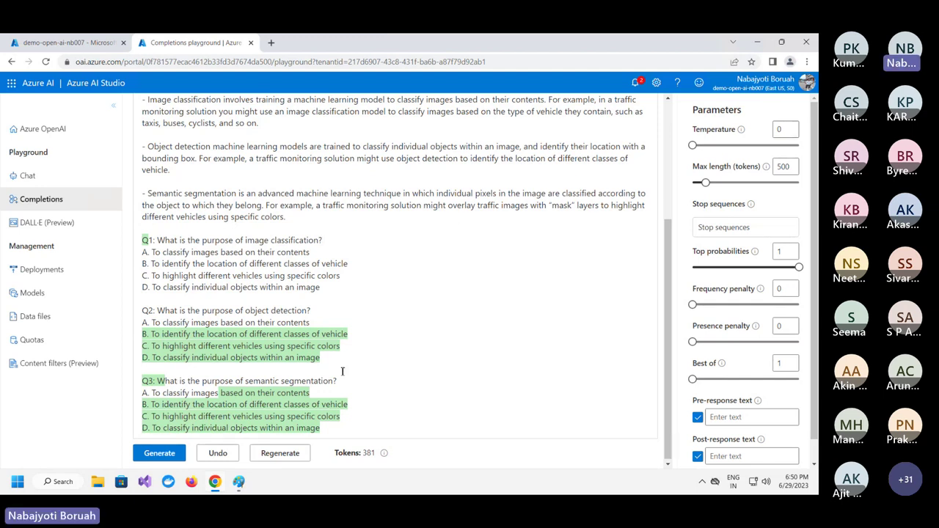
# - Set the temperature to 0.9, regenerate the multiple choice questions, and review them against the prompt
pyautogui.click(787, 129)
pyautogui.press('BackSpace')
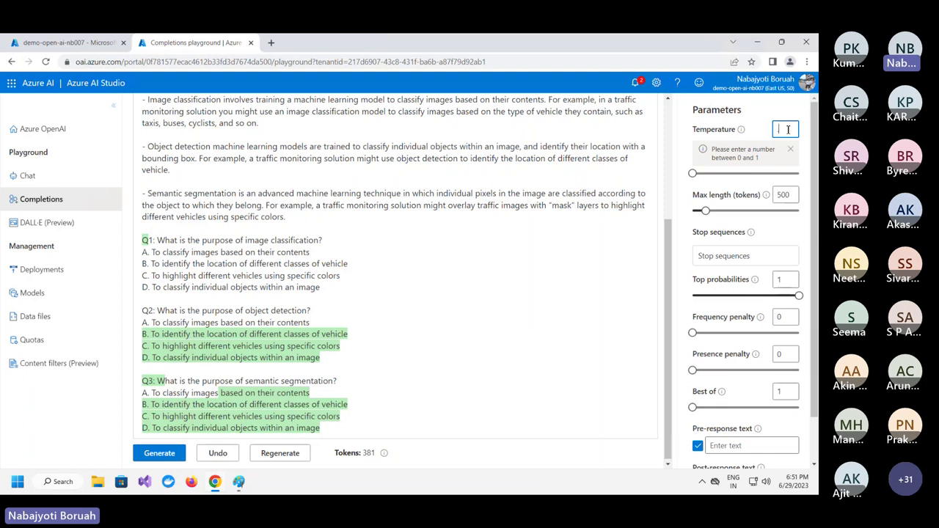
pyautogui.write('0.1')
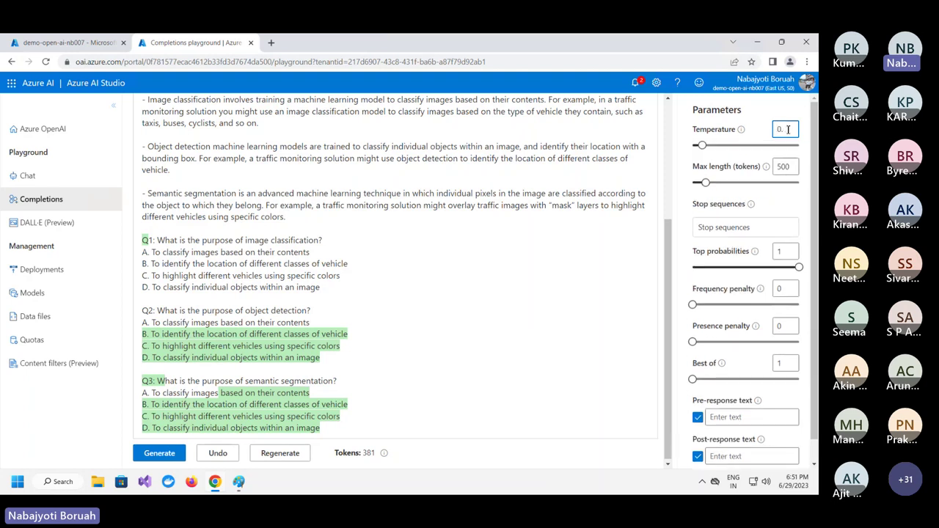
pyautogui.press('BackSpace')
pyautogui.press('BackSpace')
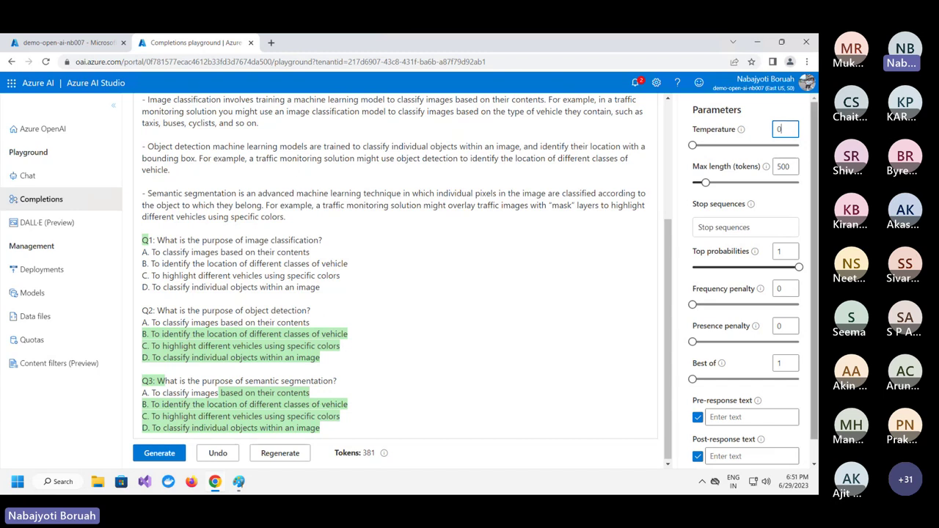
pyautogui.write('.9')
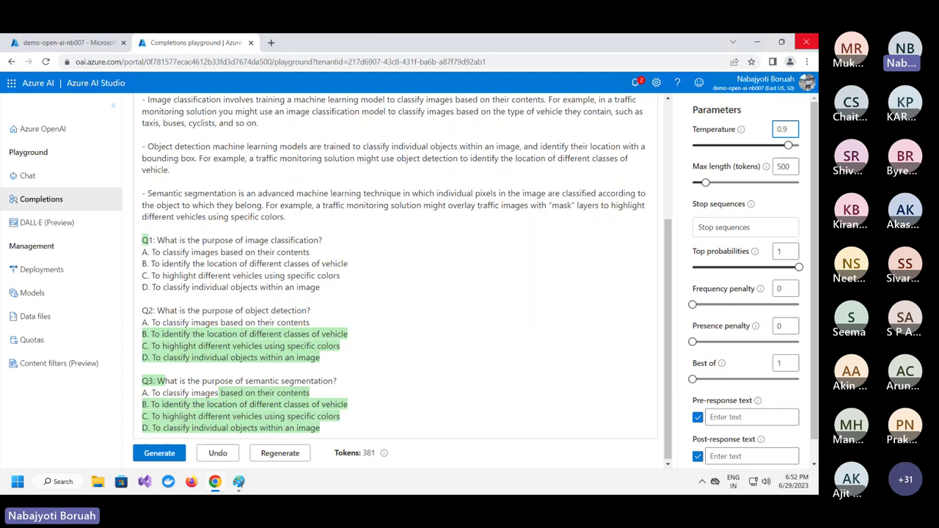
pyautogui.click(350, 372)
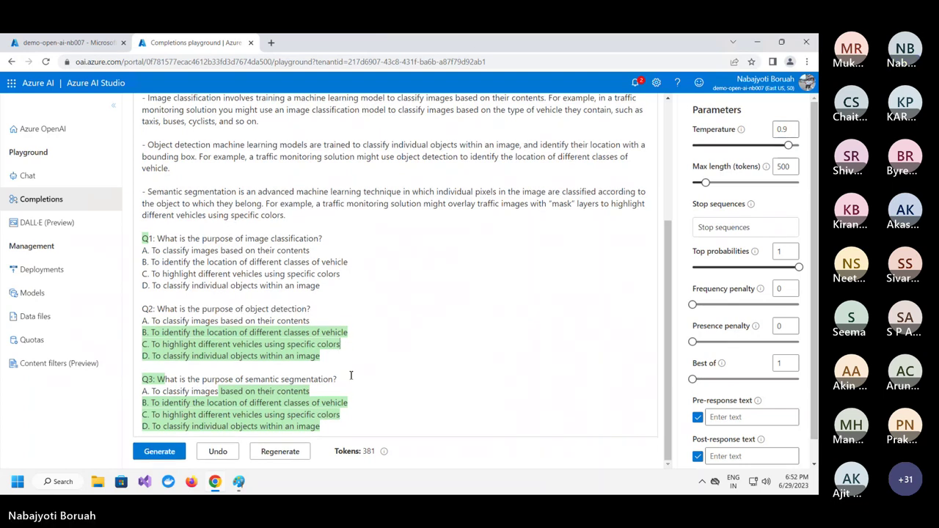
pyautogui.click(281, 451)
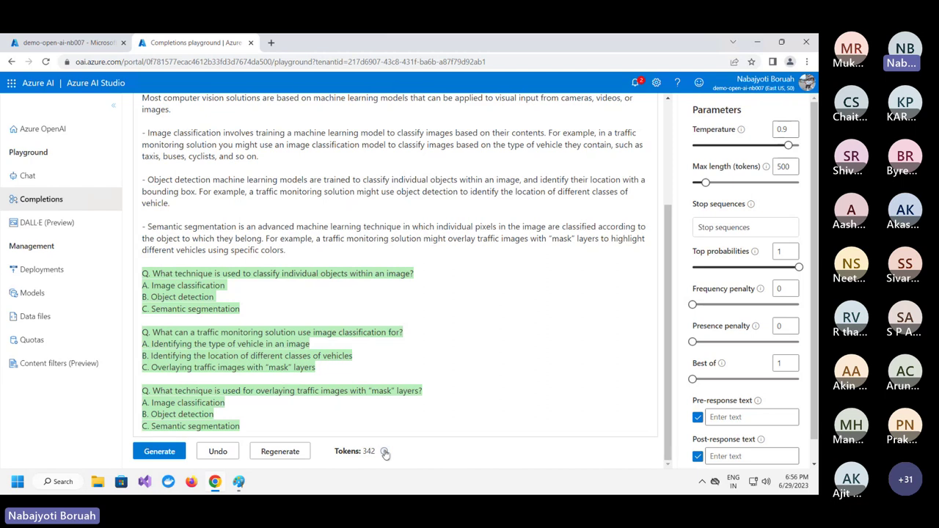
pyautogui.moveTo(384, 454)
pyautogui.scroll(2, 473, 226)
pyautogui.scroll(-2, 473, 226)
pyautogui.scroll(2, 514, 274)
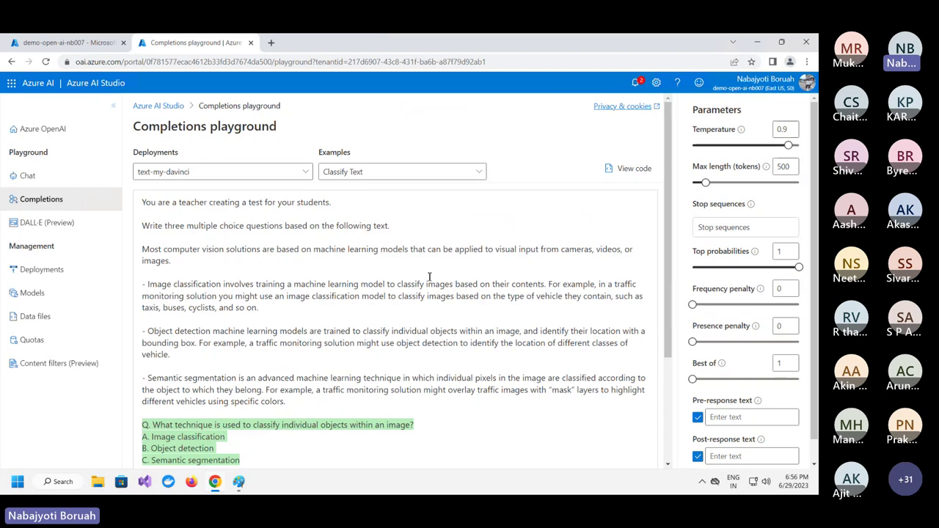
# - Create a new deployment of the code-davinci-002 model named "my-code-devinci"
pyautogui.click(54, 270)
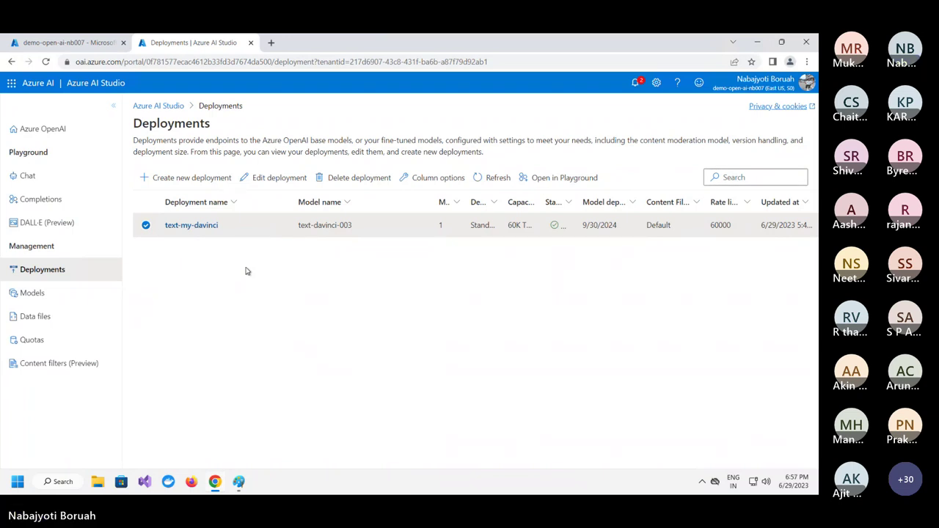
pyautogui.click(198, 180)
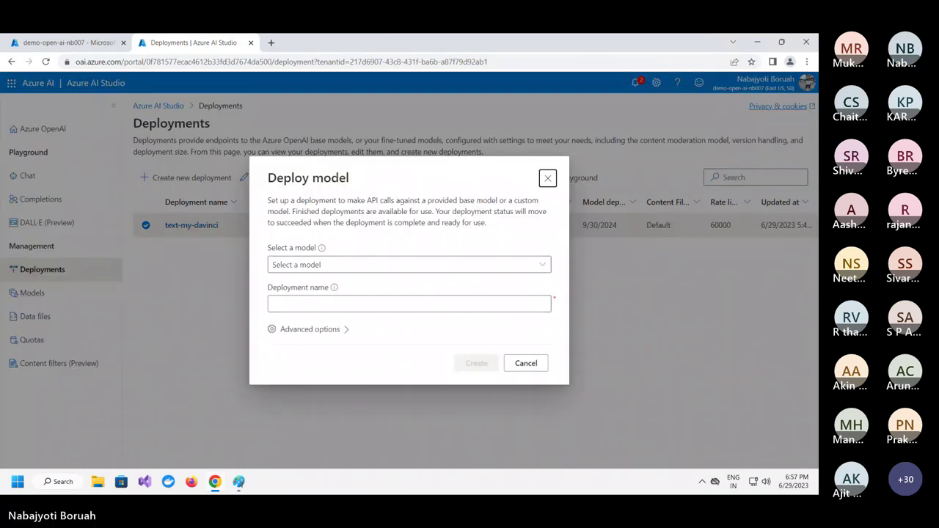
pyautogui.click(543, 265)
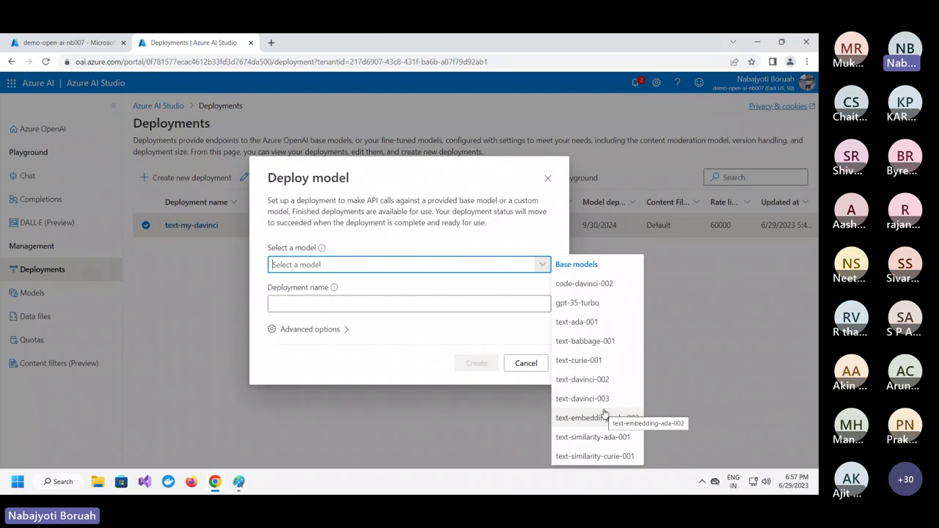
pyautogui.click(590, 284)
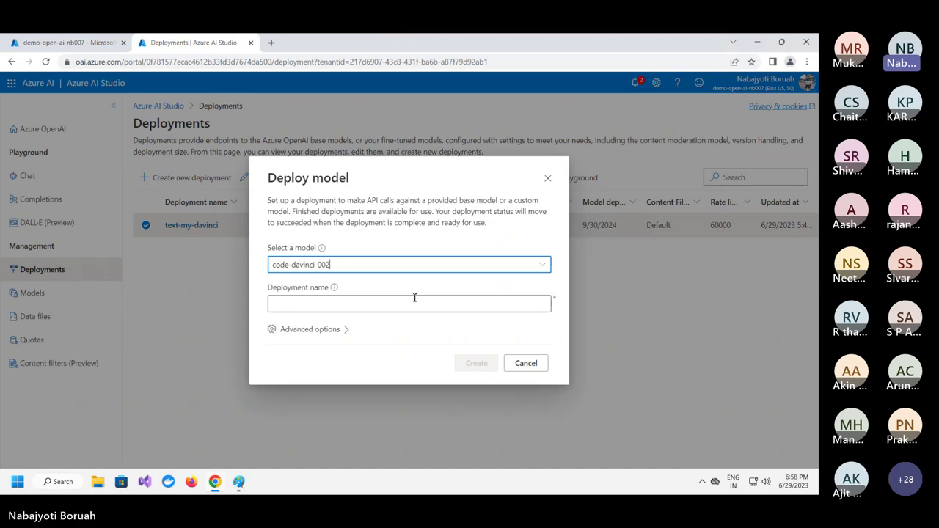
pyautogui.click(328, 305)
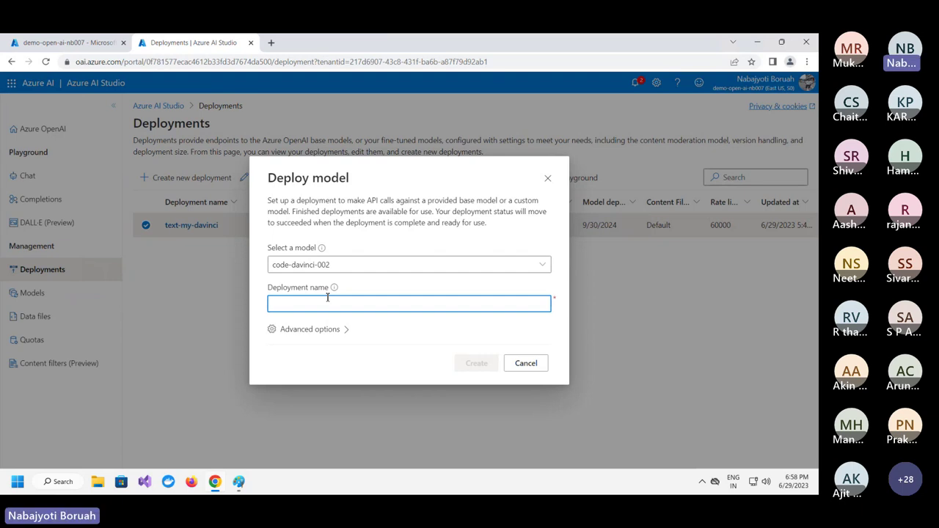
pyautogui.write('code')
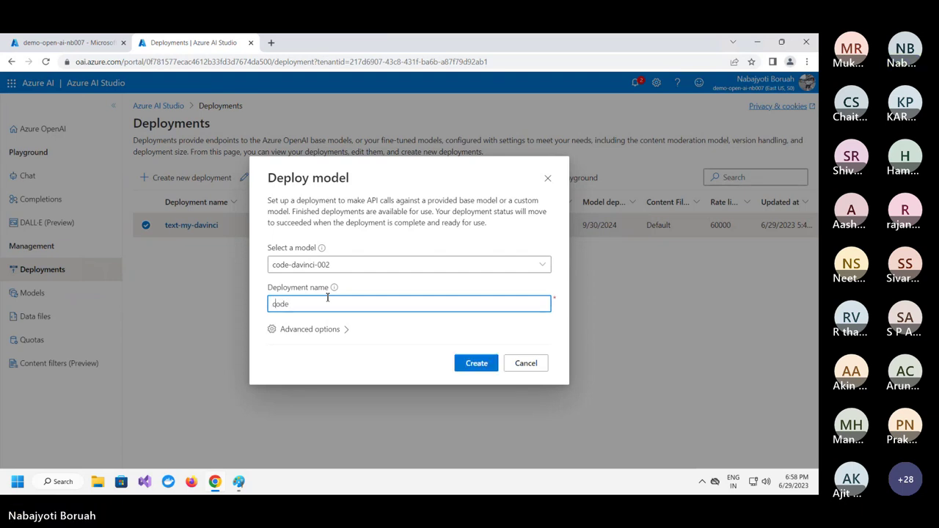
pyautogui.press('Home')
pyautogui.write('my-code-')
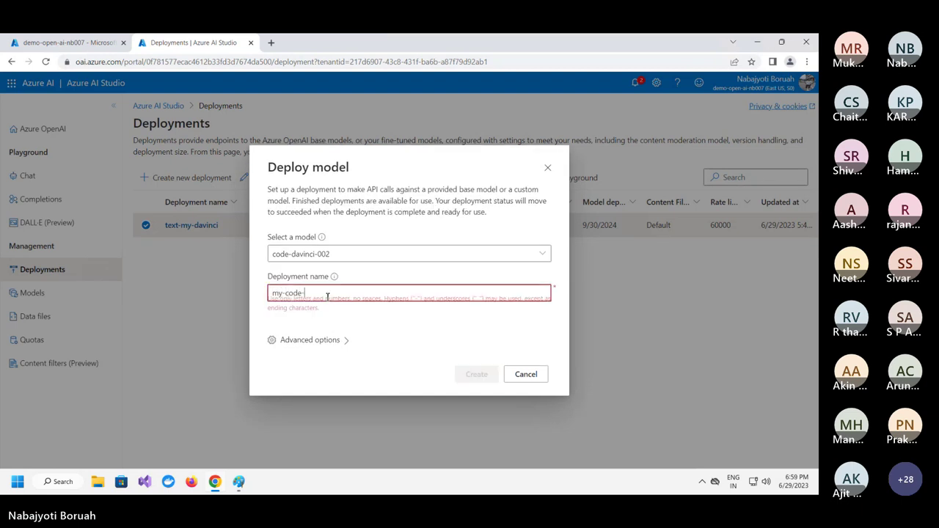
pyautogui.write('dev')
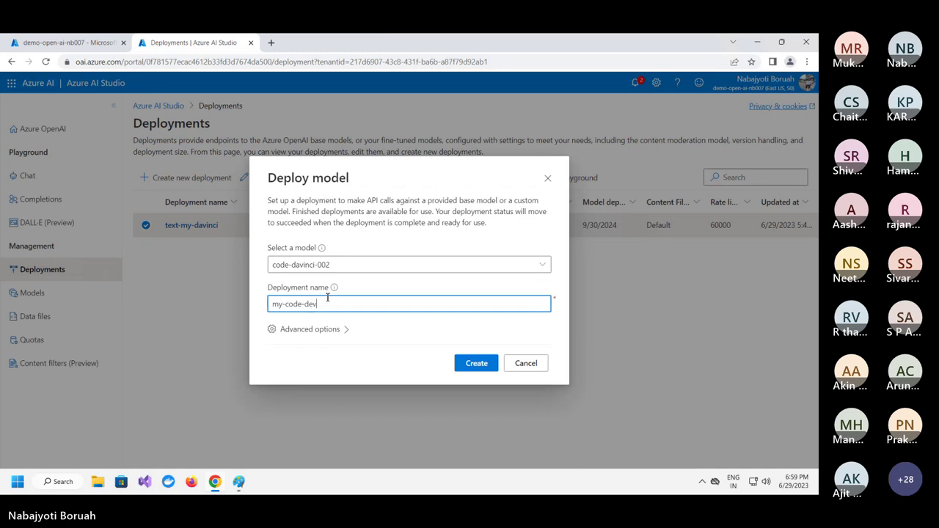
pyautogui.write('inci')
pyautogui.click(475, 368)
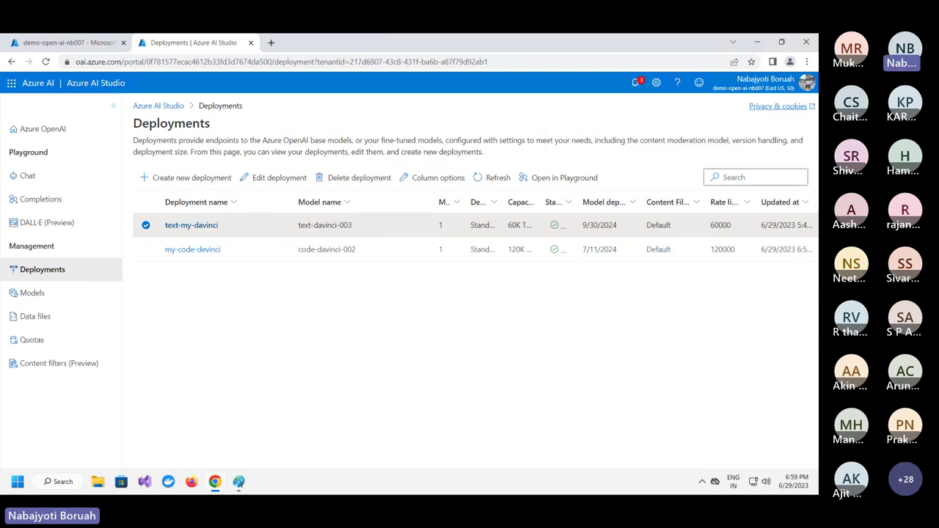
# - Open the my-code-devinci deployment in the Completions playground
pyautogui.click(205, 253)
pyautogui.click(388, 147)
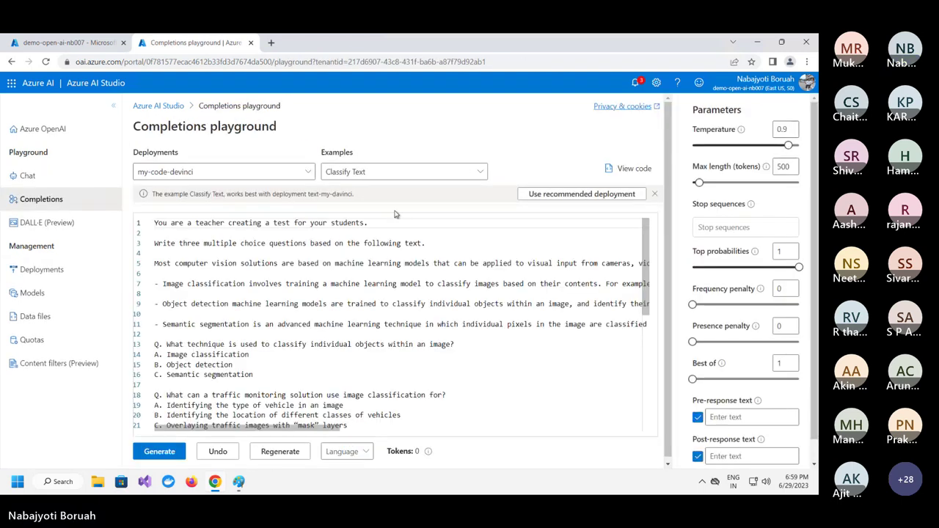
pyautogui.scroll(-1, 402, 317)
pyautogui.scroll(1, 407, 308)
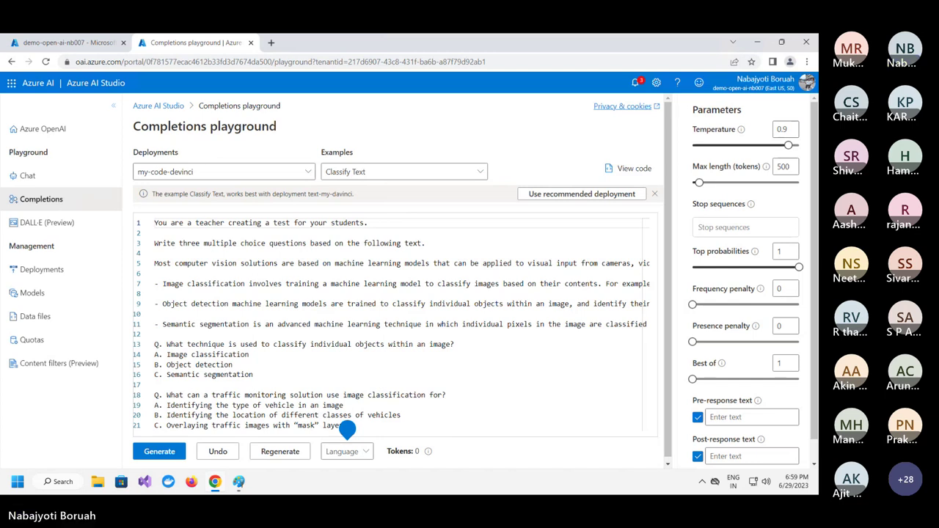
# - Browse the example prompts as far as "Natural Language to SQL"
pyautogui.click(432, 174)
pyautogui.scroll(-2, 609, 293)
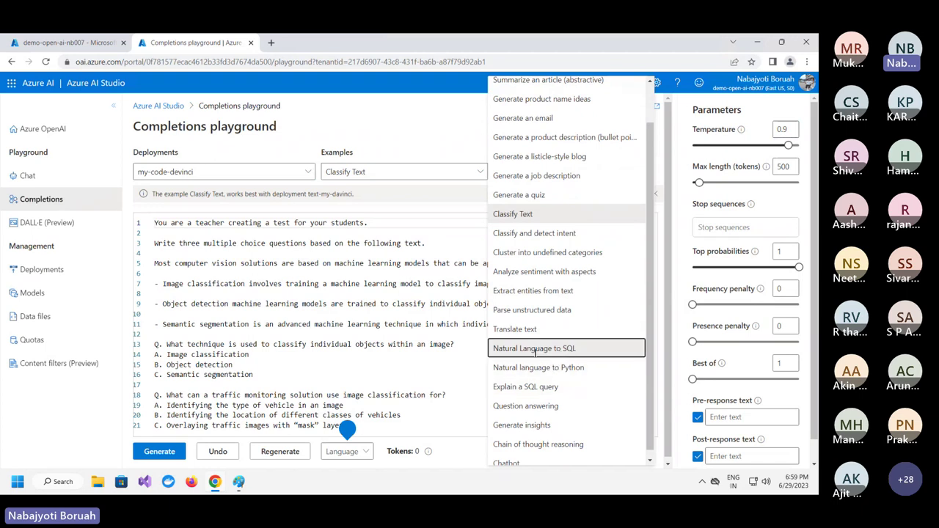
# - Load the Natural Language to SQL example and generate the rest of its Postgres SELECT query
pyautogui.click(561, 349)
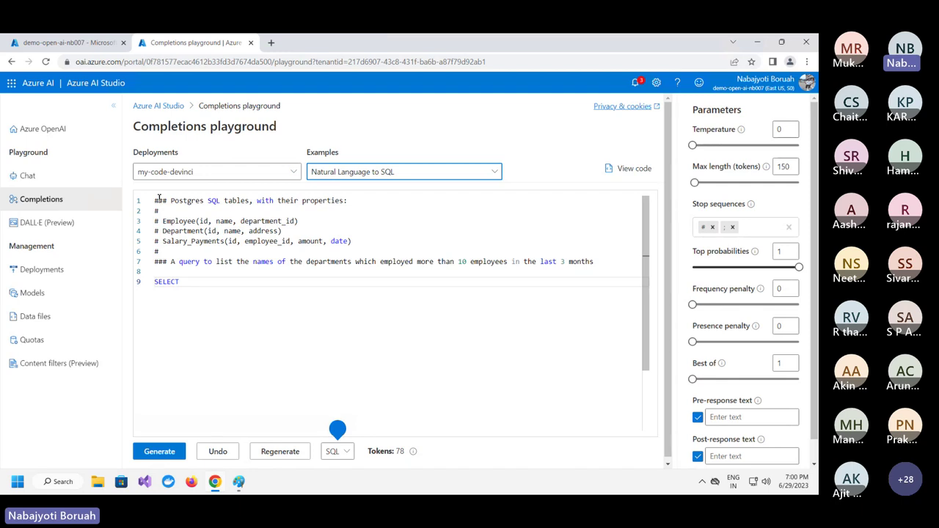
pyautogui.moveTo(156, 200); pyautogui.dragTo(320, 268)
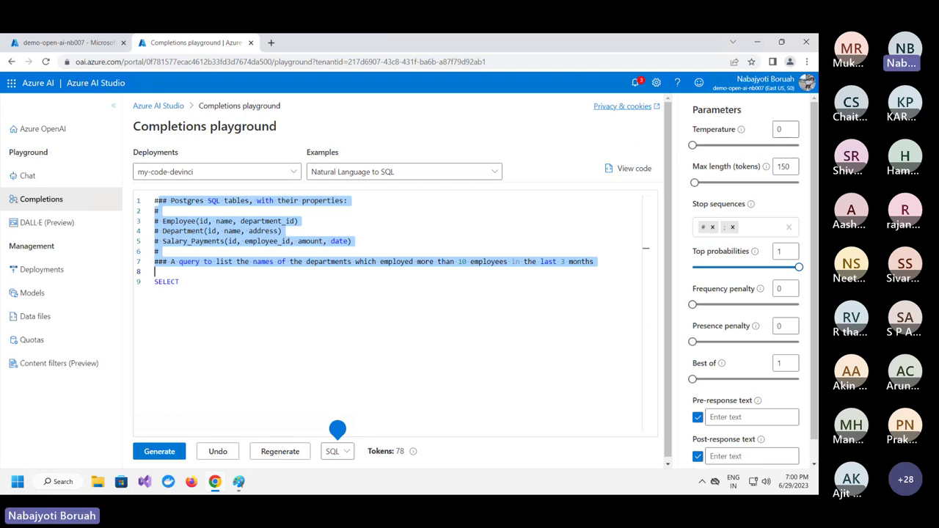
pyautogui.doubleClick(168, 281)
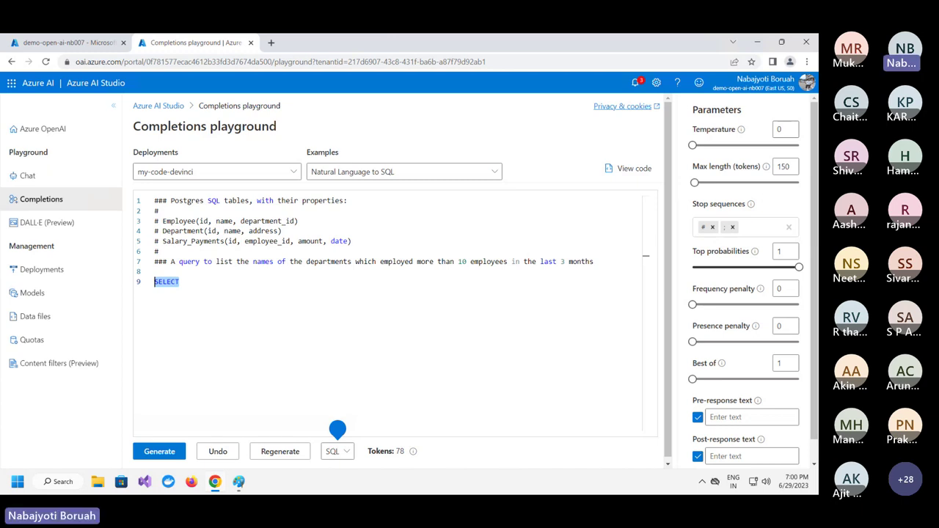
pyautogui.click(158, 454)
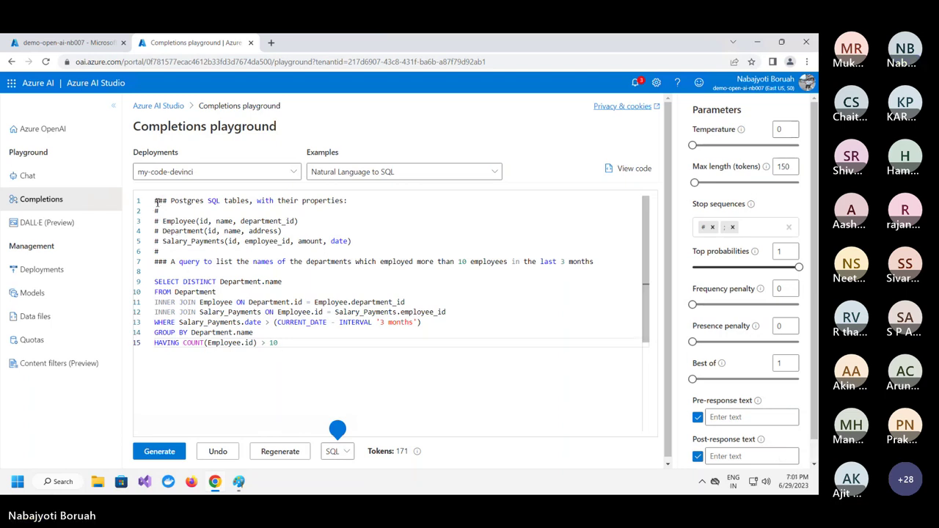
# - Replace the prompt with a Python 3 request to print "Hello " and a specified string, ending in def print_hello(s):, and generate the code
pyautogui.moveTo(155, 200); pyautogui.dragTo(302, 343)
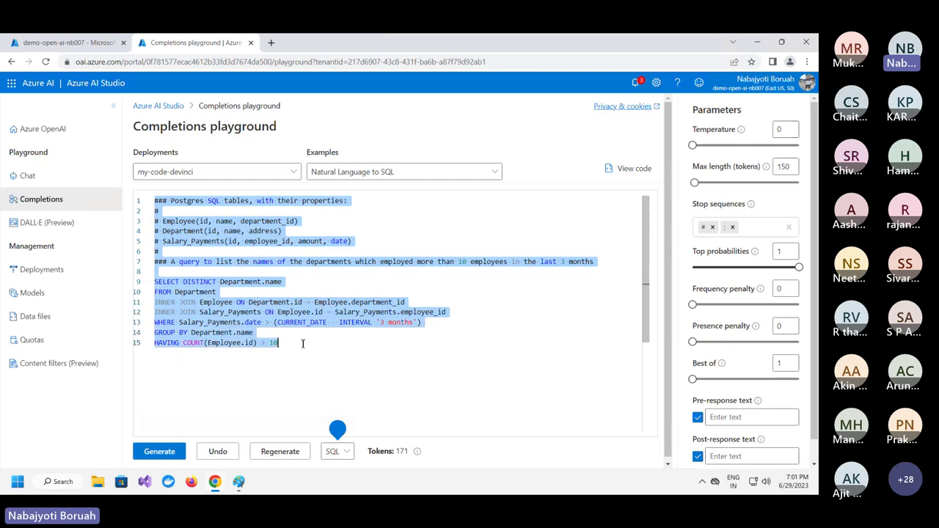
pyautogui.hotkey('ctrl', 'v')
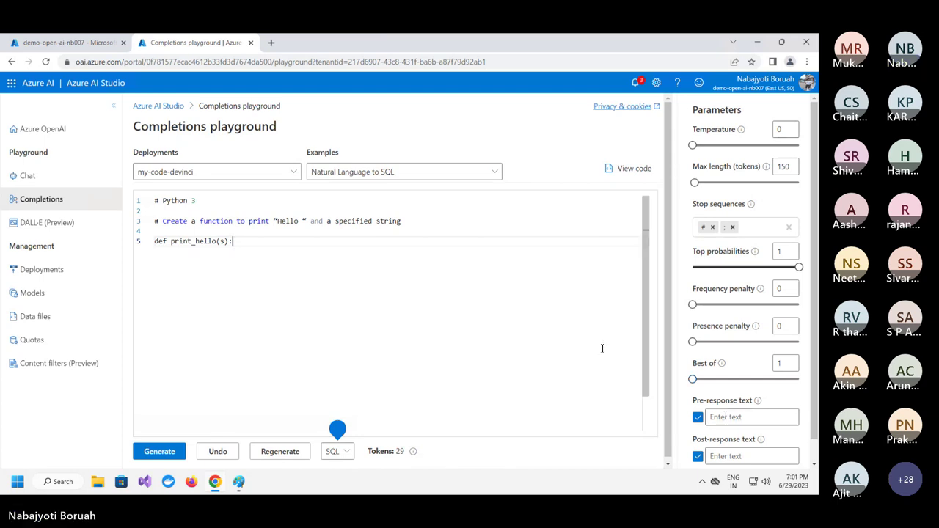
pyautogui.click(161, 451)
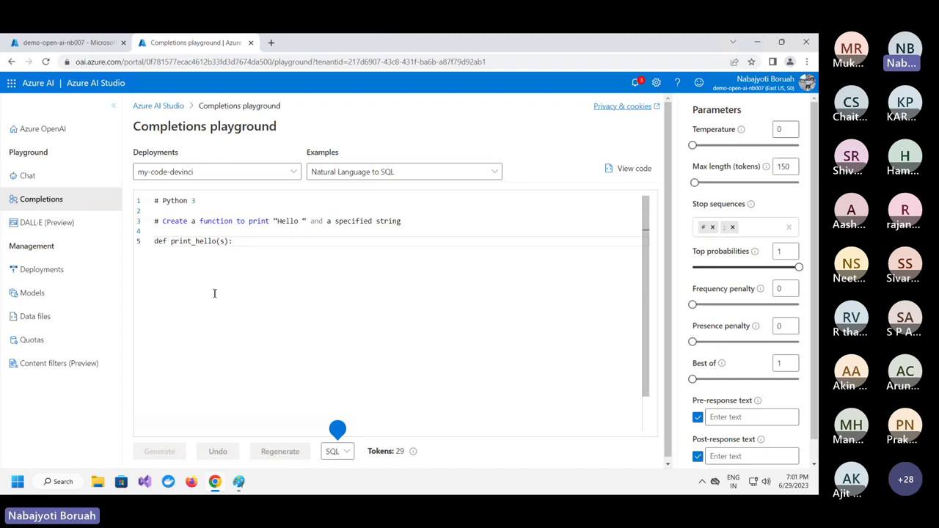
pyautogui.moveTo(266, 270); pyautogui.dragTo(149, 275)
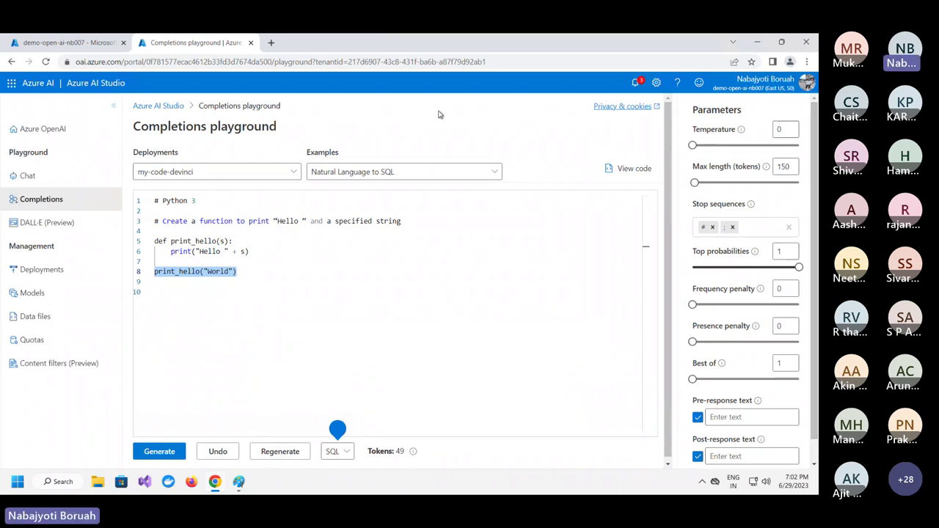
pyautogui.click(37, 181)
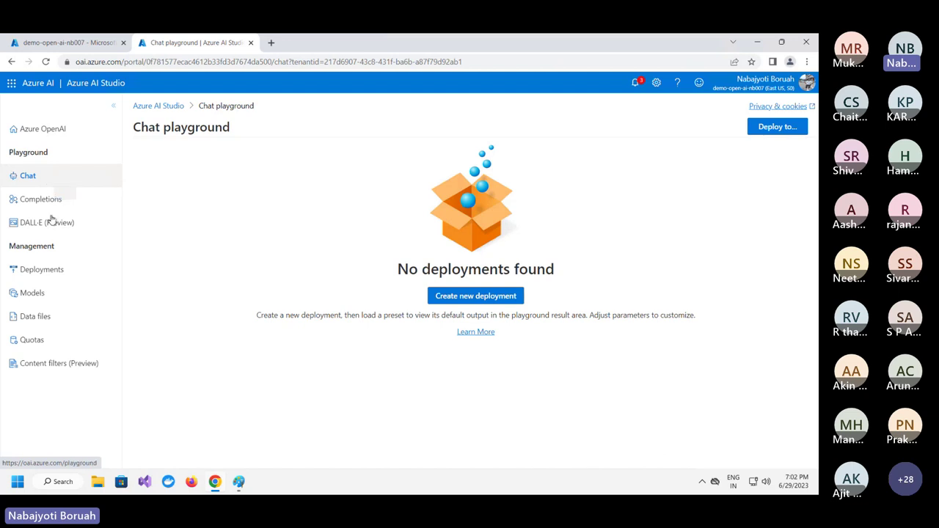
pyautogui.click(48, 199)
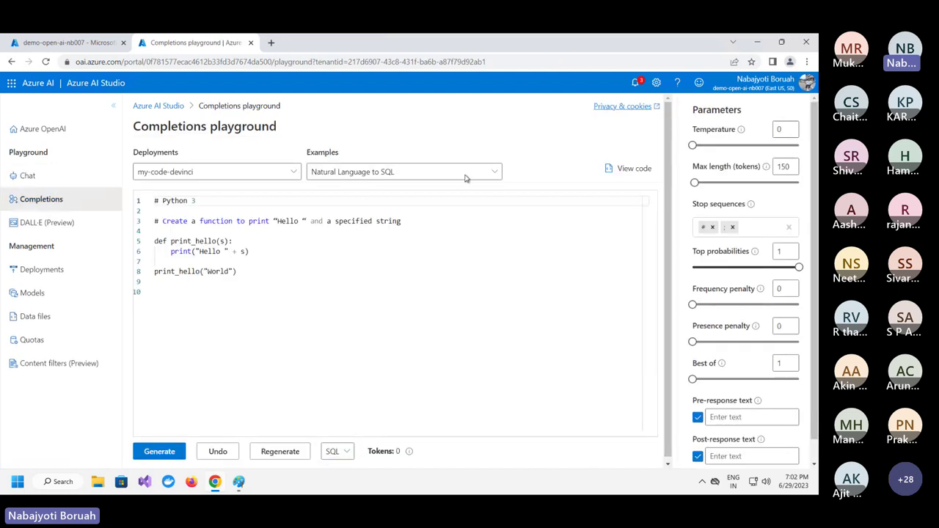
pyautogui.click(498, 174)
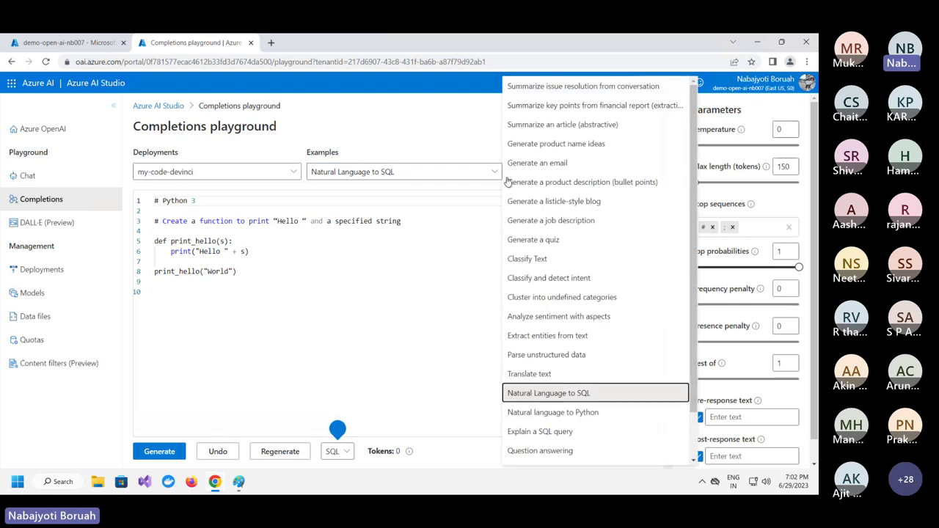
pyautogui.click(358, 298)
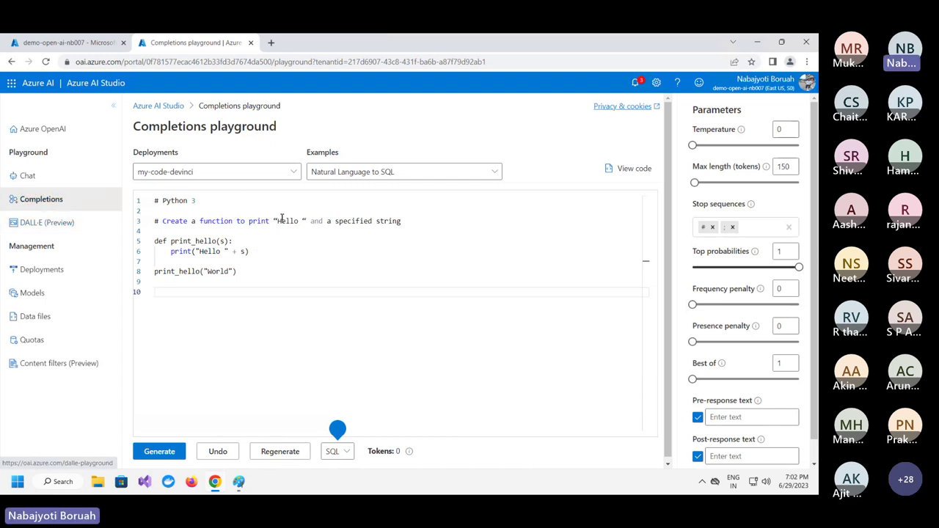
# - Start a new model deployment from the Chat playground and choose gpt-35-turbo as the model
pyautogui.click(30, 180)
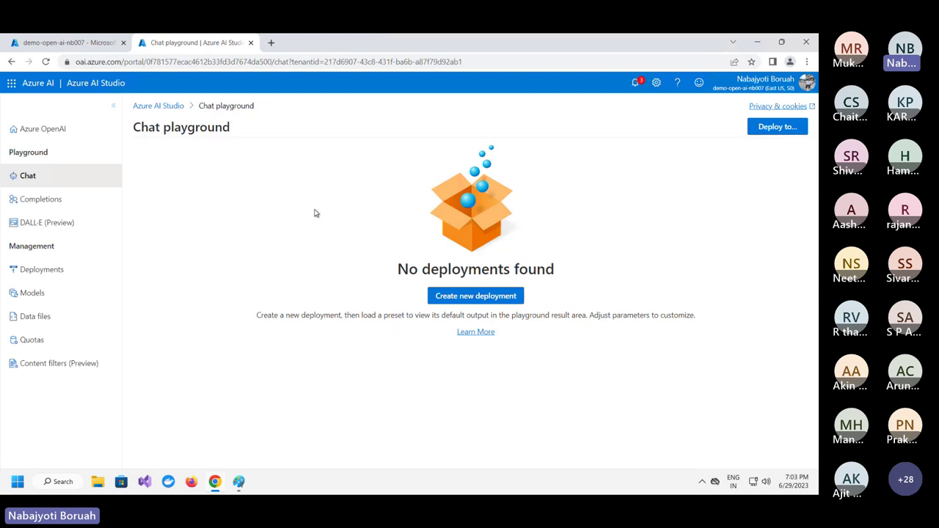
pyautogui.click(468, 295)
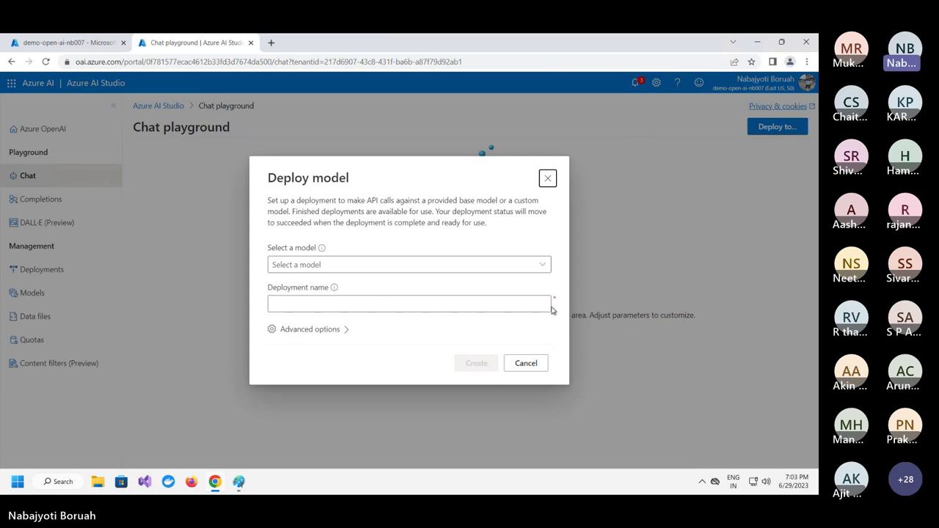
pyautogui.click(377, 262)
pyautogui.click(543, 266)
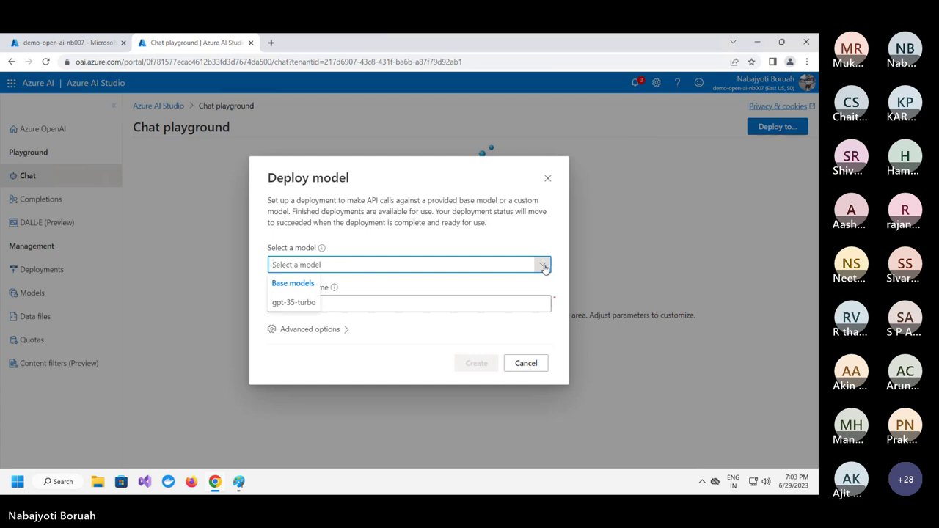
pyautogui.click(305, 302)
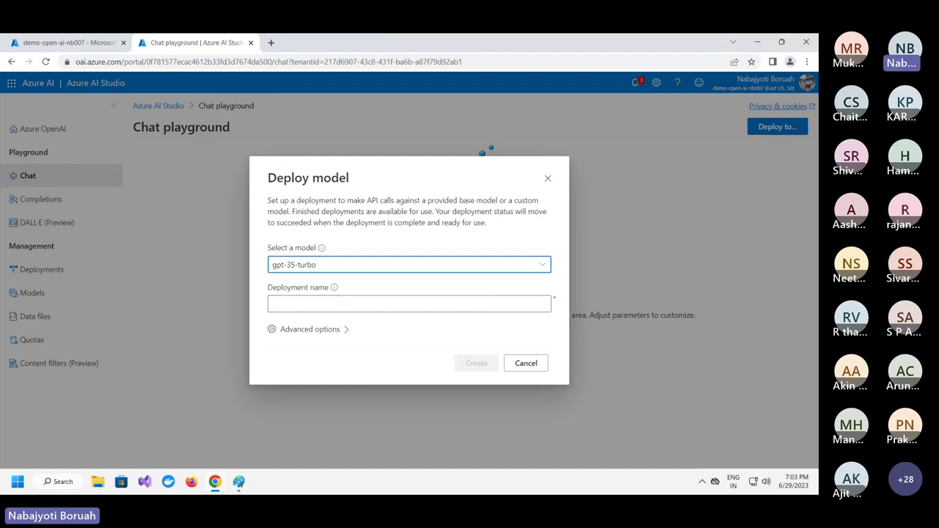
# - Name the deployment my-gpt-chat and create it
pyautogui.click(325, 307)
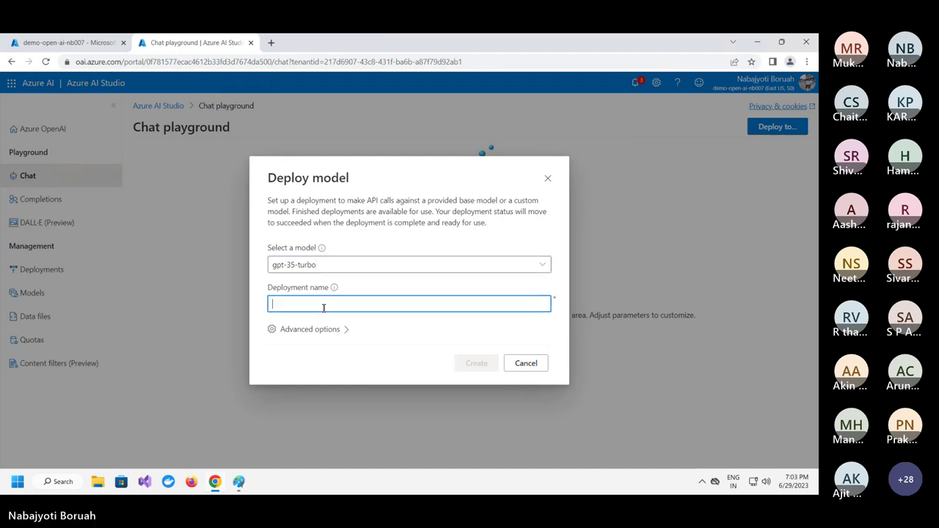
pyautogui.write('gpt')
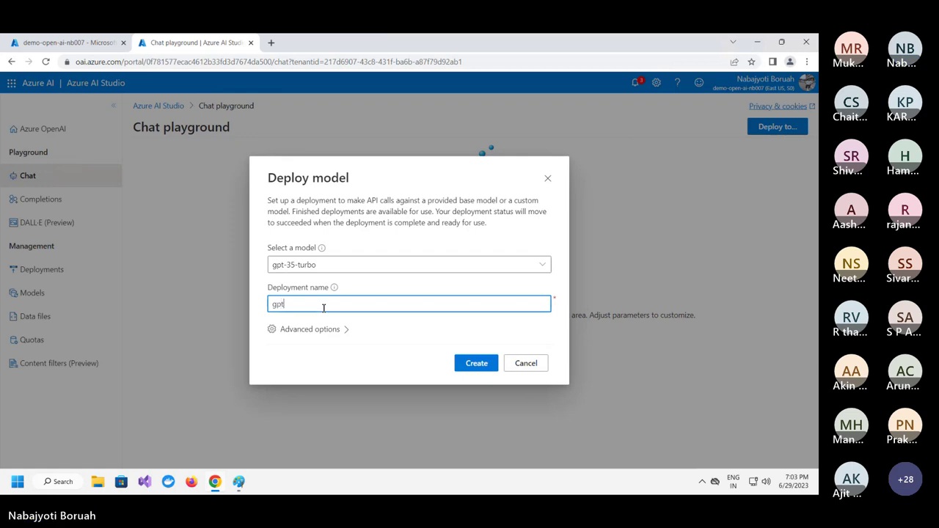
pyautogui.write('-chat')
pyautogui.press('Home')
pyautogui.write('my-')
pyautogui.click(477, 364)
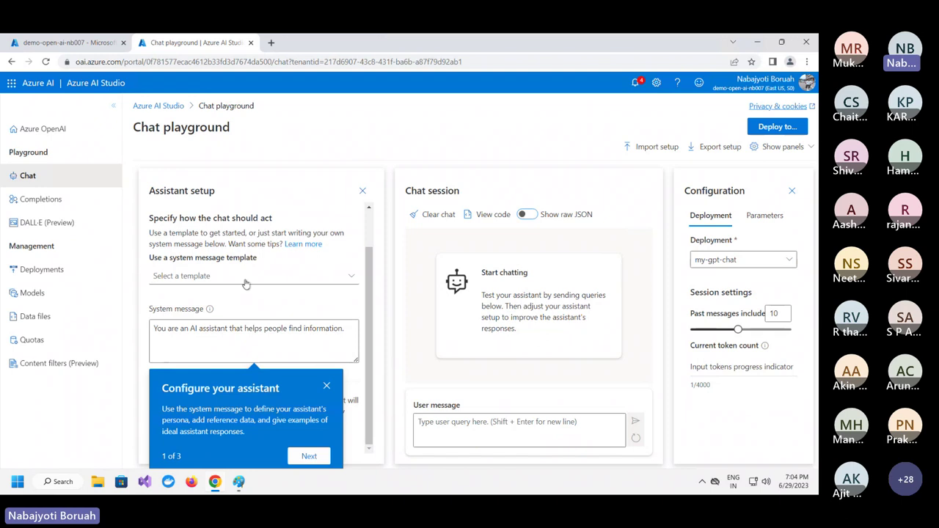
# - Replace the system message with "The system is an AI teacher that helps people learn about AI"
pyautogui.click(302, 277)
pyautogui.click(303, 278)
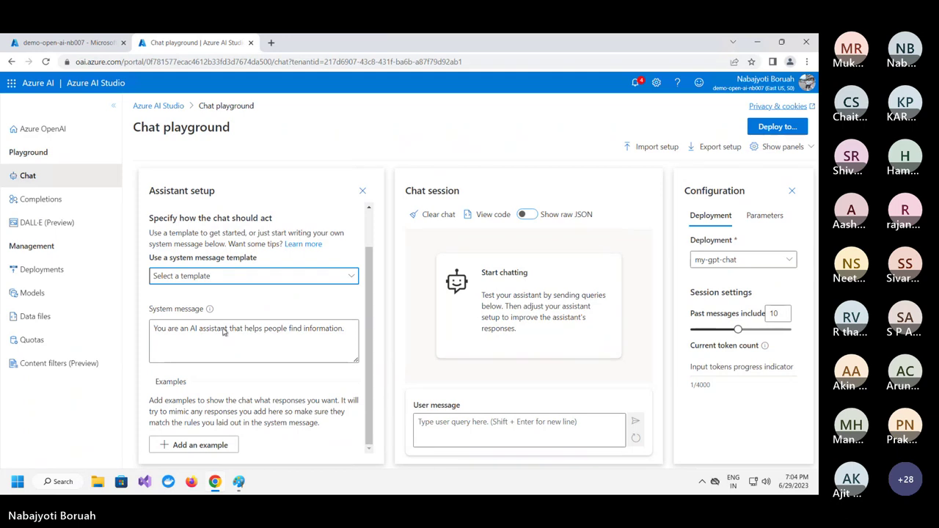
pyautogui.click(155, 330)
pyautogui.moveTo(155, 331); pyautogui.dragTo(354, 330)
pyautogui.press('BackSpace')
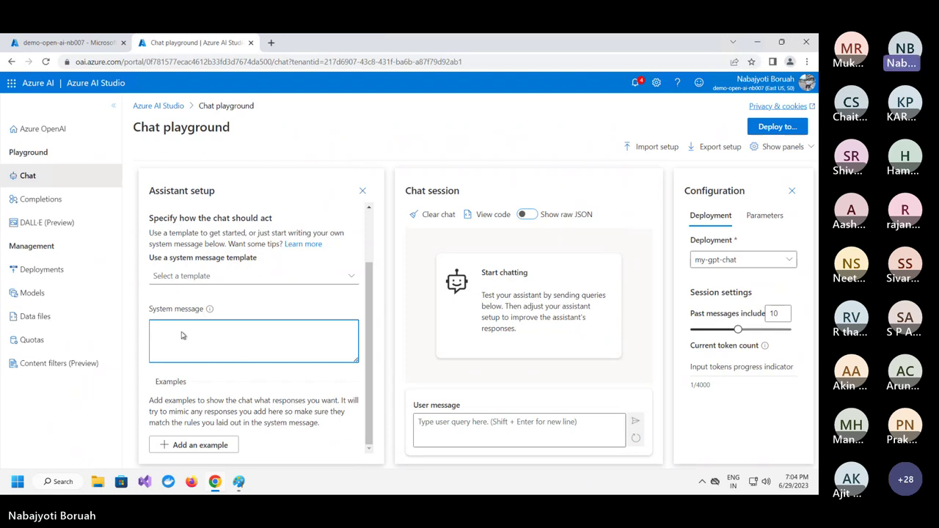
pyautogui.write('The system is an AI teacher that helps people learn about AI')
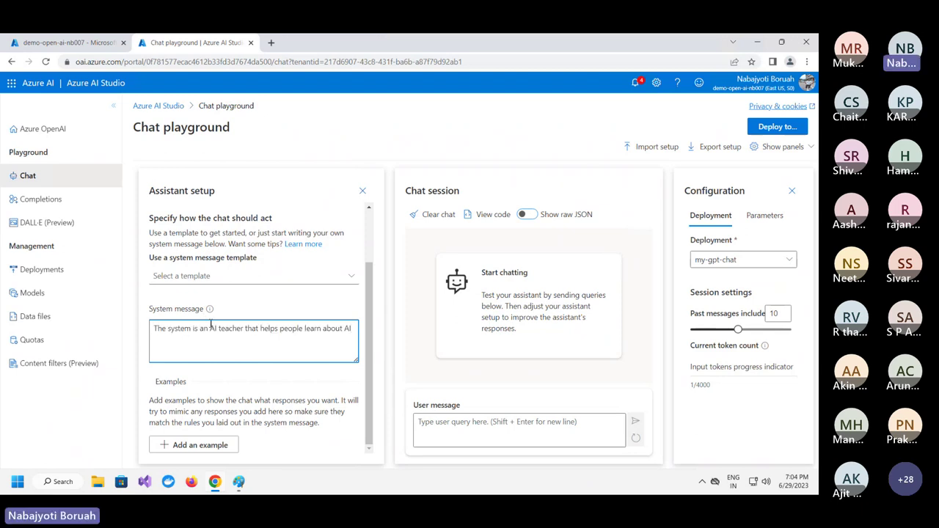
pyautogui.moveTo(211, 311)
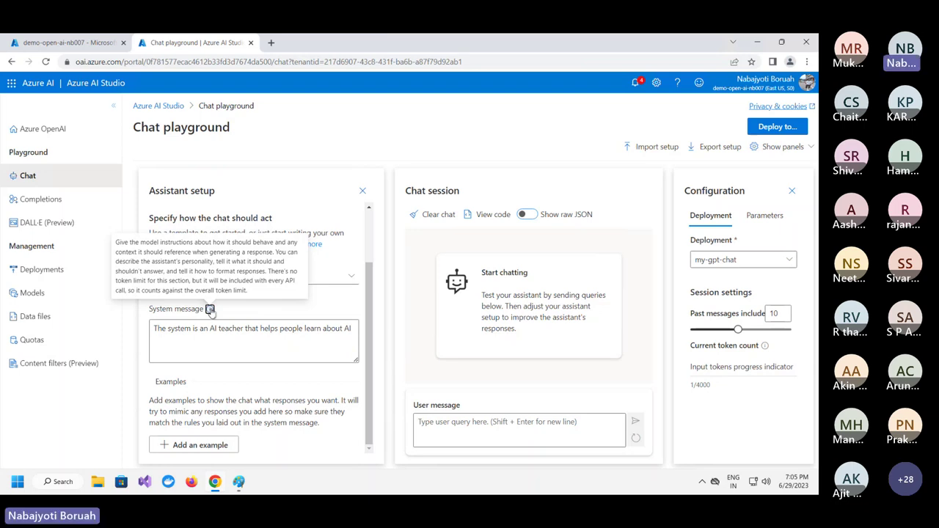
pyautogui.click(195, 347)
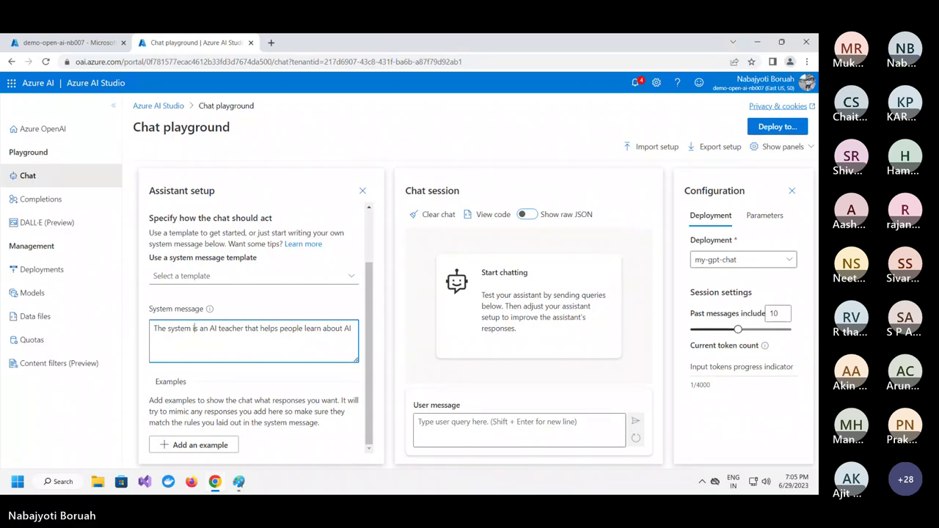
# - Add an example with the user question "What are different types of artificial intelligence?" and paste the prepared AI types description as the assistant's answer
pyautogui.click(195, 445)
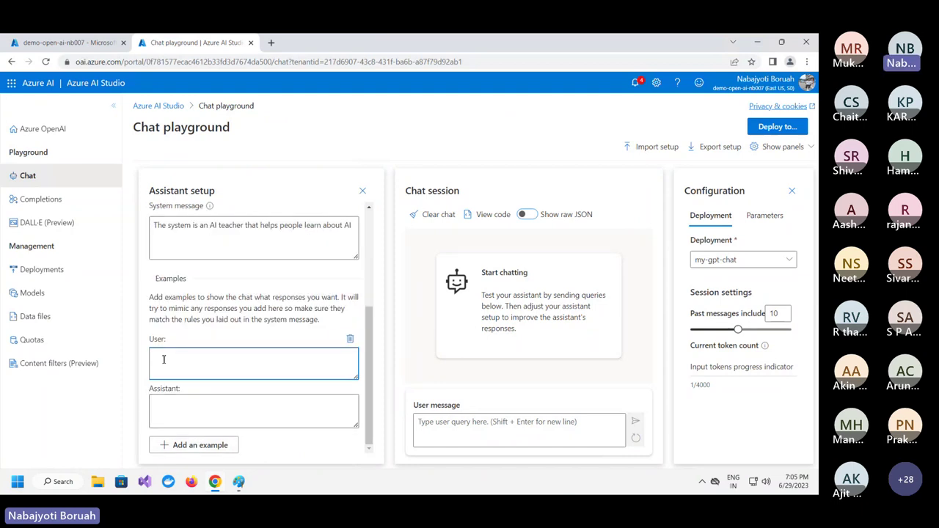
pyautogui.write('What are different types of artificial intelligence?')
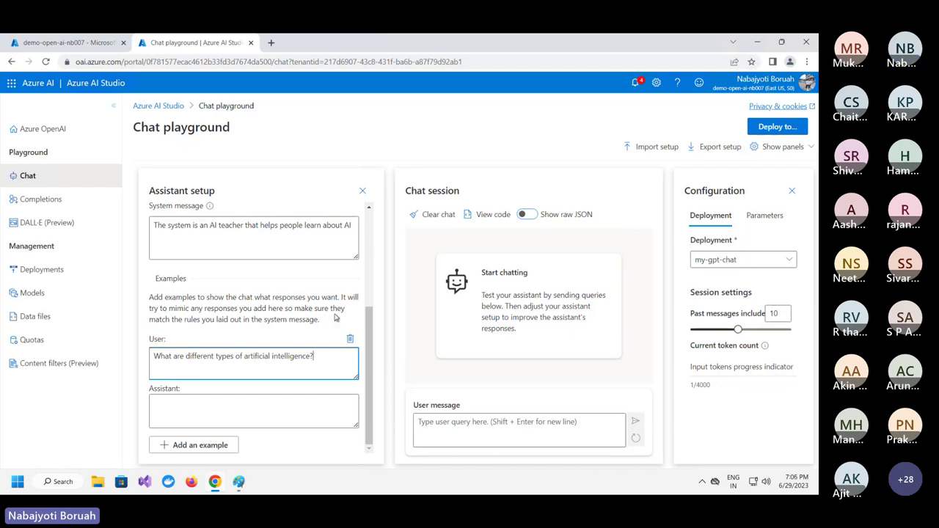
pyautogui.click(180, 414)
pyautogui.hotkey('ctrl', 'v')
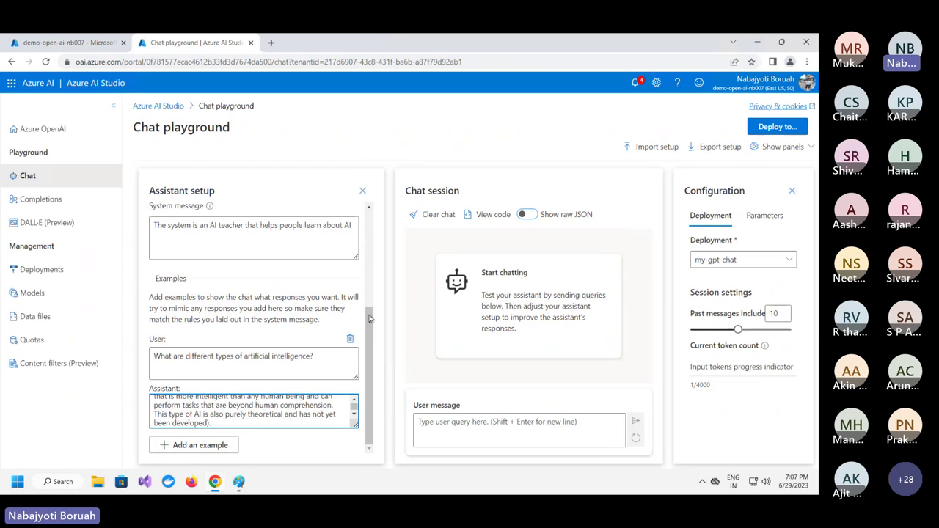
# - Save the changes to the assistant setup and confirm updating the system message
pyautogui.scroll(3, 323, 235)
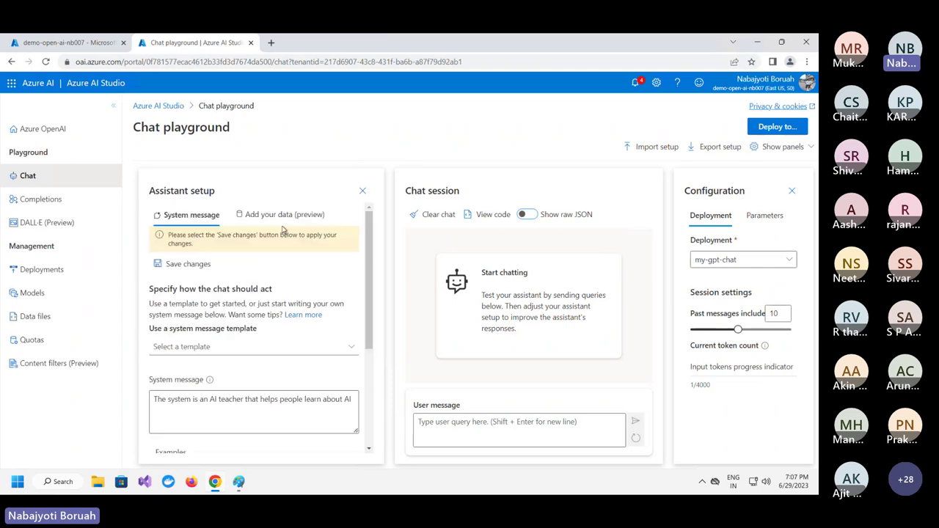
pyautogui.click(187, 263)
pyautogui.click(411, 318)
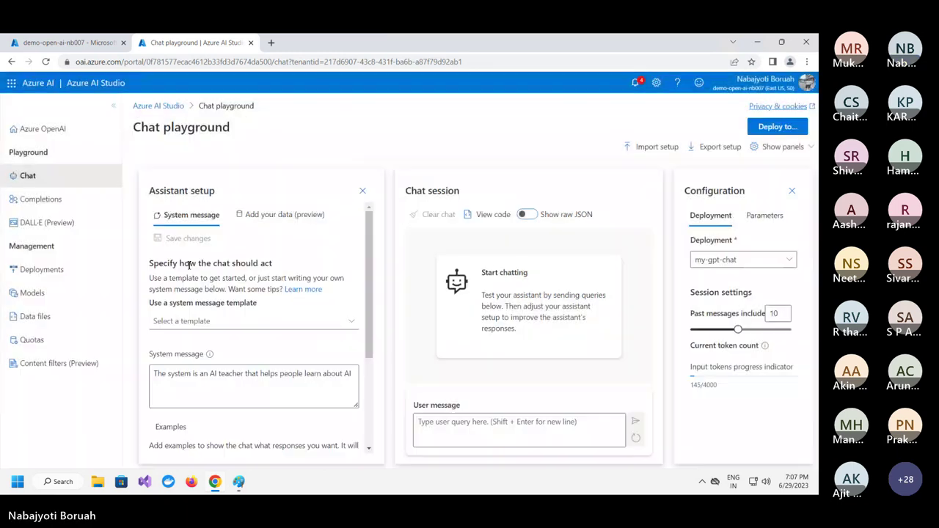
# - Send the message "What is artificial intelligence?" in the chat session and review the assistant's reply
pyautogui.scroll(-2, 369, 320)
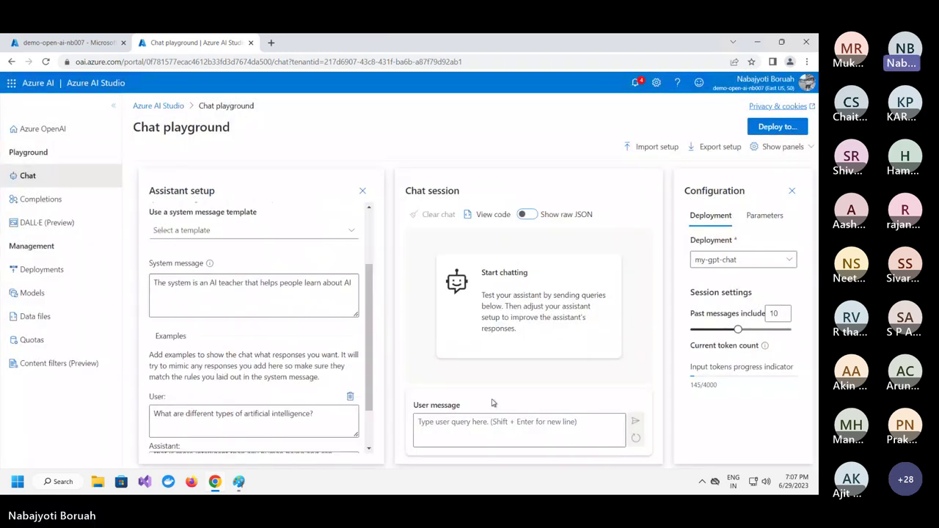
pyautogui.click(419, 423)
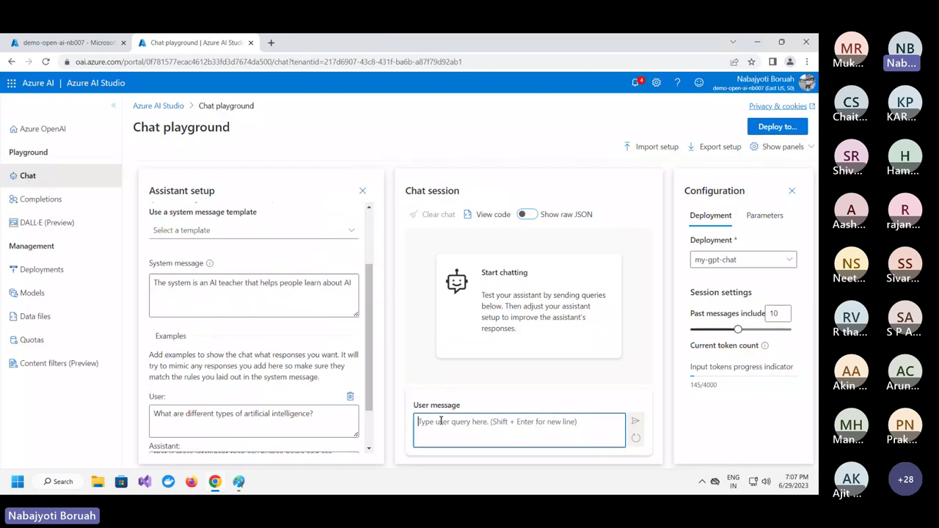
pyautogui.hotkey('ctrl', 'v')
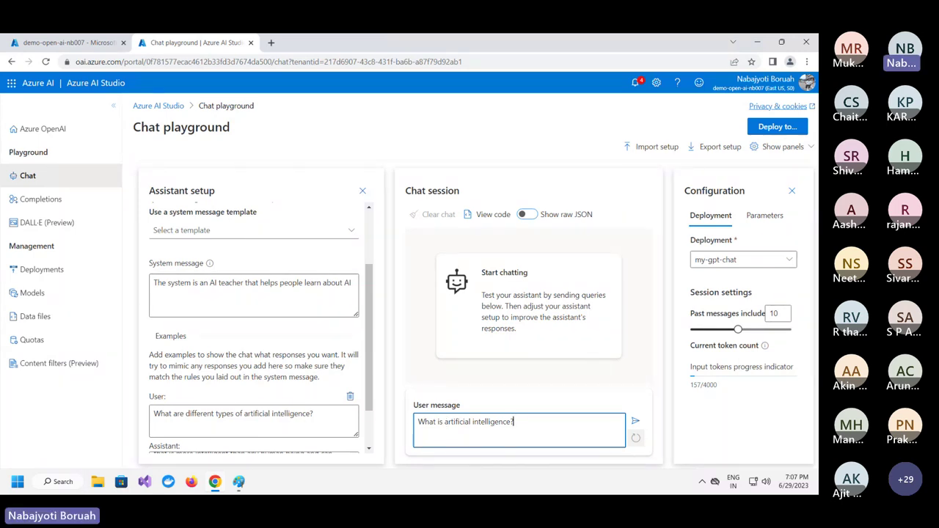
pyautogui.click(636, 423)
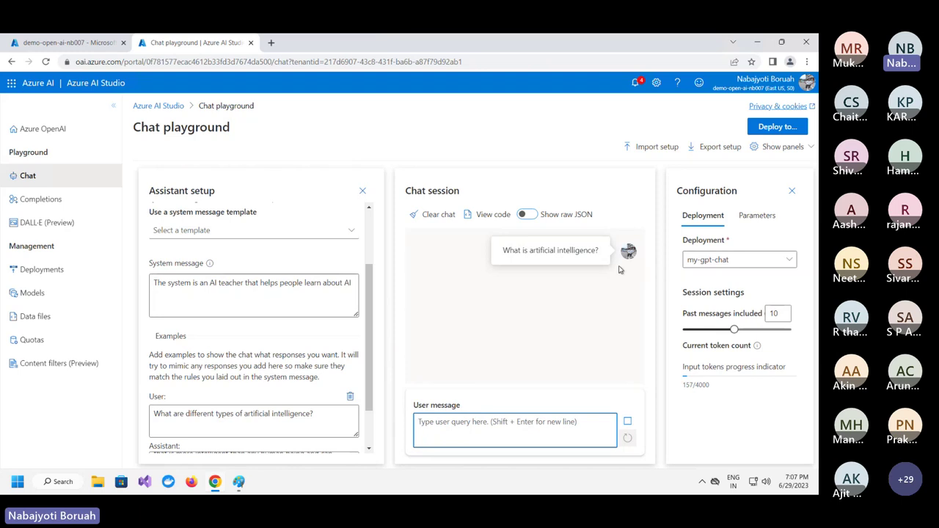
pyautogui.moveTo(452, 289); pyautogui.dragTo(531, 336)
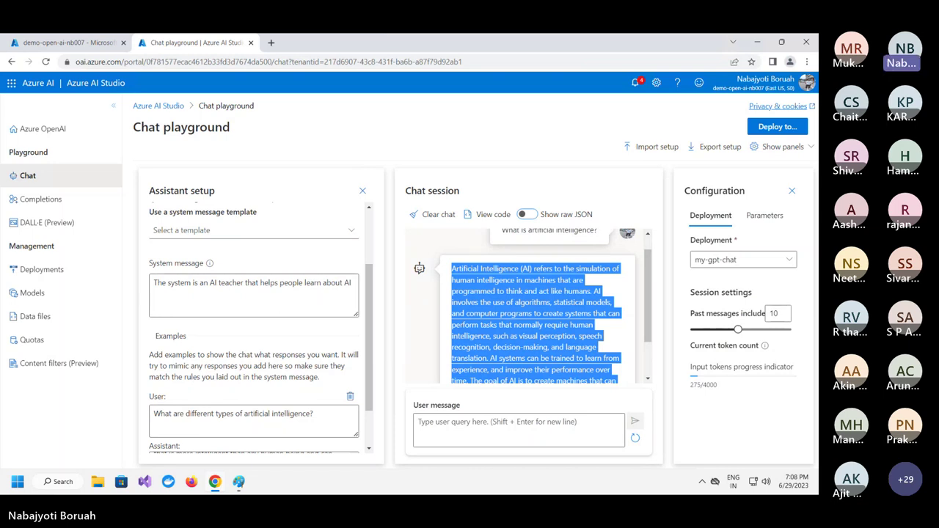
pyautogui.click(563, 426)
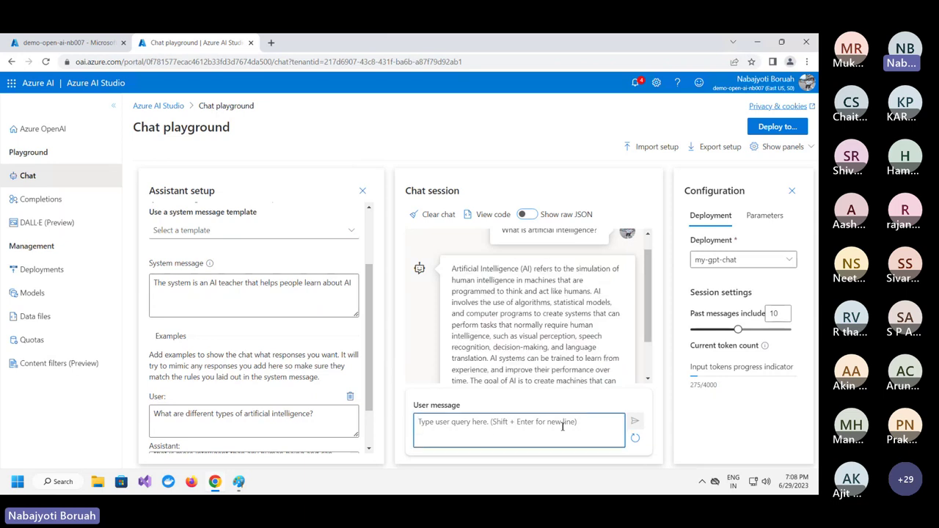
# - Send the follow-up message "How is it related to machine learning?" in the chat session
pyautogui.write('How is it related to machine learning?')
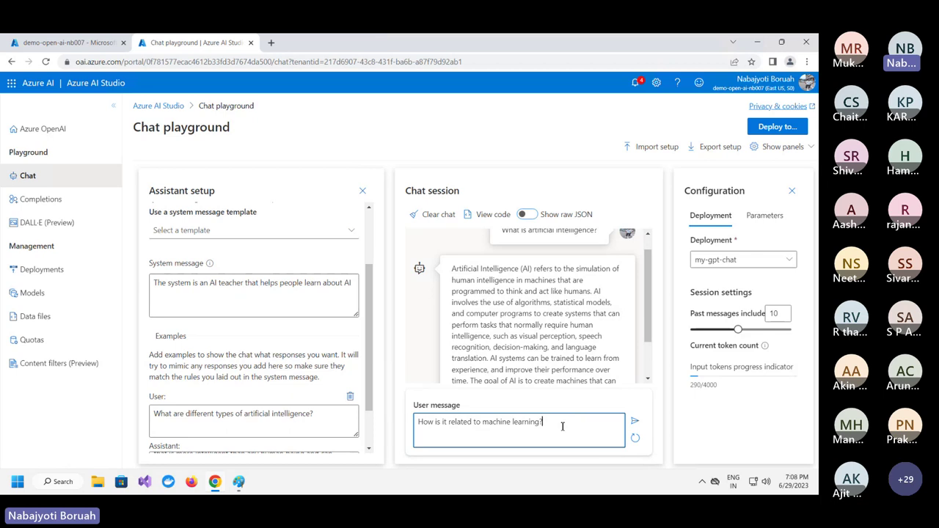
pyautogui.click(634, 424)
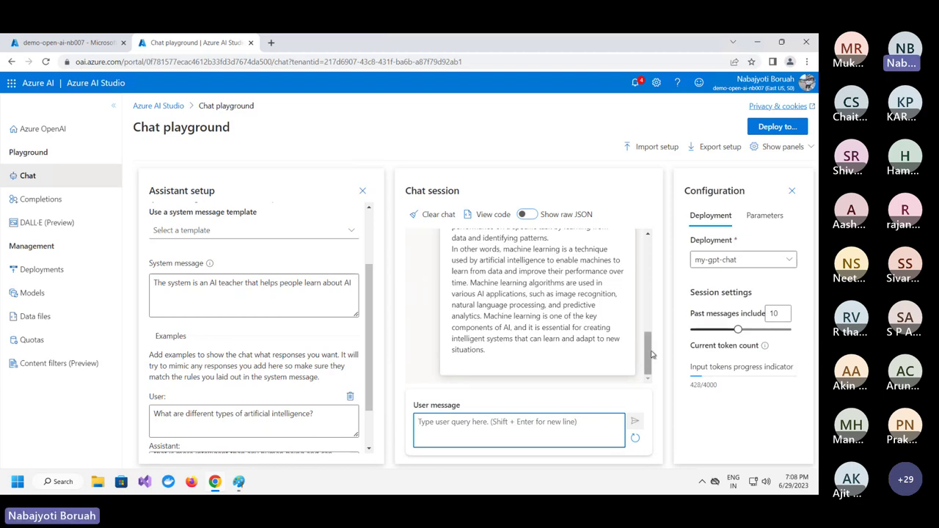
# - Read through the assistant's reply on machine learning and compare it with the earlier answer about artificial intelligence
pyautogui.scroll(3, 489, 301)
pyautogui.moveTo(472, 284); pyautogui.dragTo(514, 334)
pyautogui.click(547, 288)
pyautogui.moveTo(552, 278); pyautogui.dragTo(583, 279)
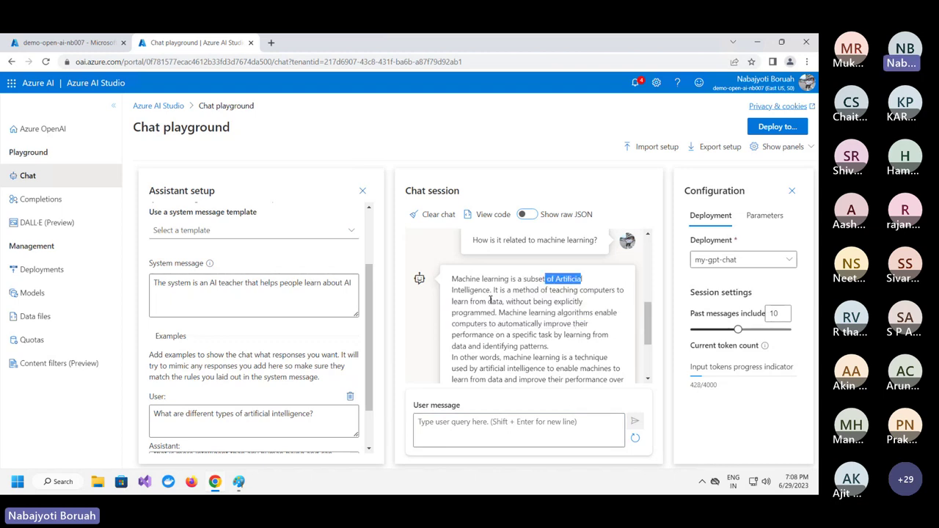
pyautogui.moveTo(495, 290); pyautogui.dragTo(582, 302)
pyautogui.click(548, 328)
pyautogui.click(491, 316)
pyautogui.moveTo(457, 304); pyautogui.dragTo(593, 306)
pyautogui.click(543, 322)
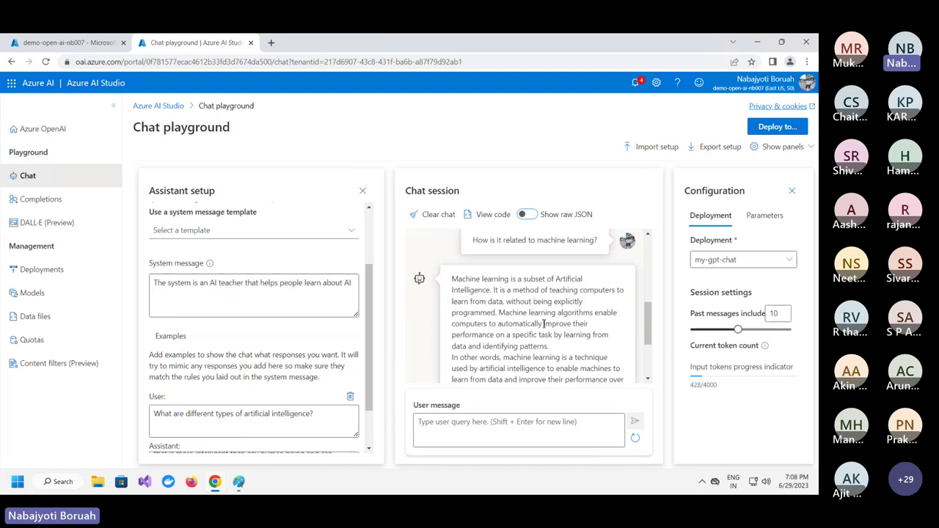
pyautogui.moveTo(456, 313); pyautogui.dragTo(503, 313)
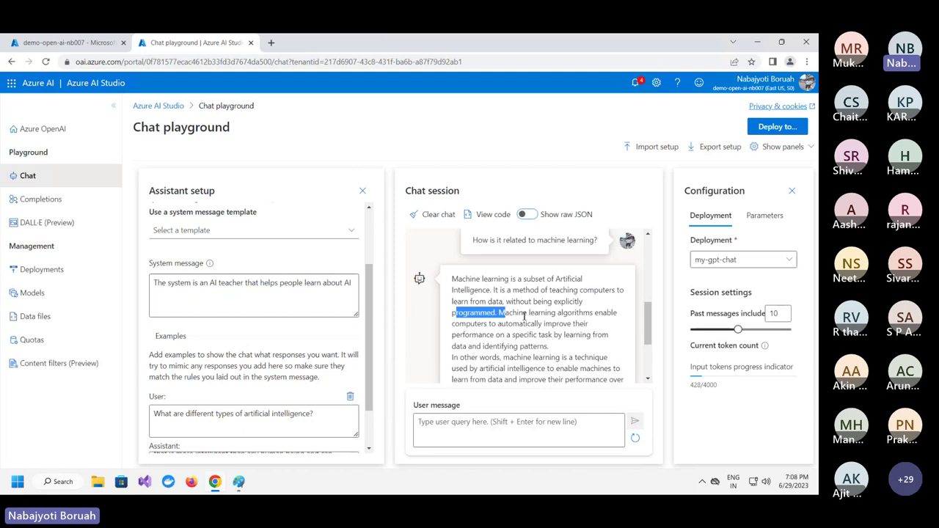
pyautogui.scroll(3, 506, 315)
pyautogui.moveTo(457, 290); pyautogui.dragTo(538, 305)
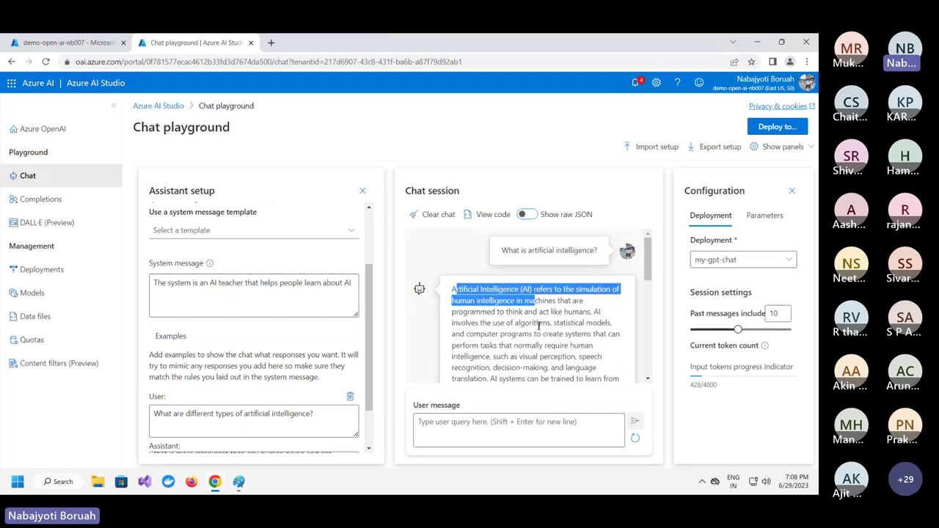
pyautogui.click(539, 326)
pyautogui.scroll(-5, 490, 315)
pyautogui.scroll(-2, 470, 349)
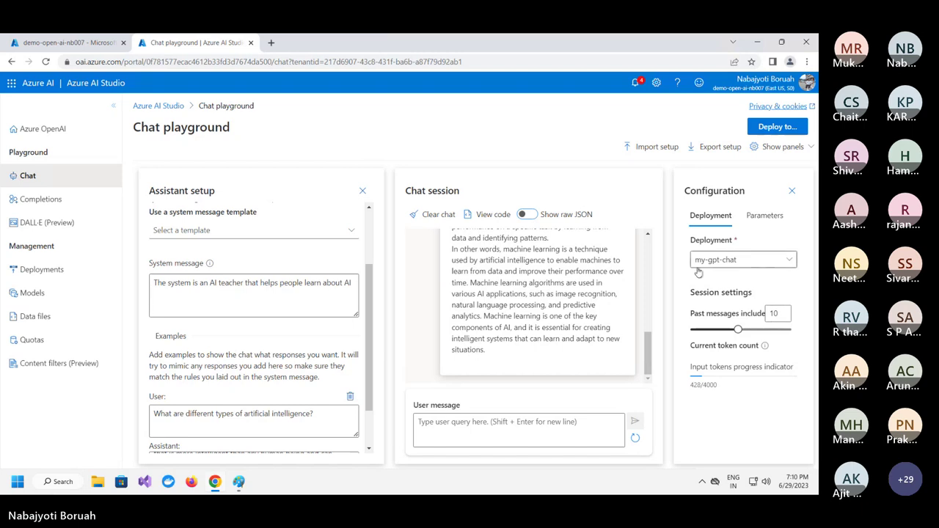
# - Switch to the Azure portal overview page of the demo-open-ai-nb007 resource
pyautogui.click(66, 44)
pyautogui.click(208, 47)
pyautogui.click(66, 43)
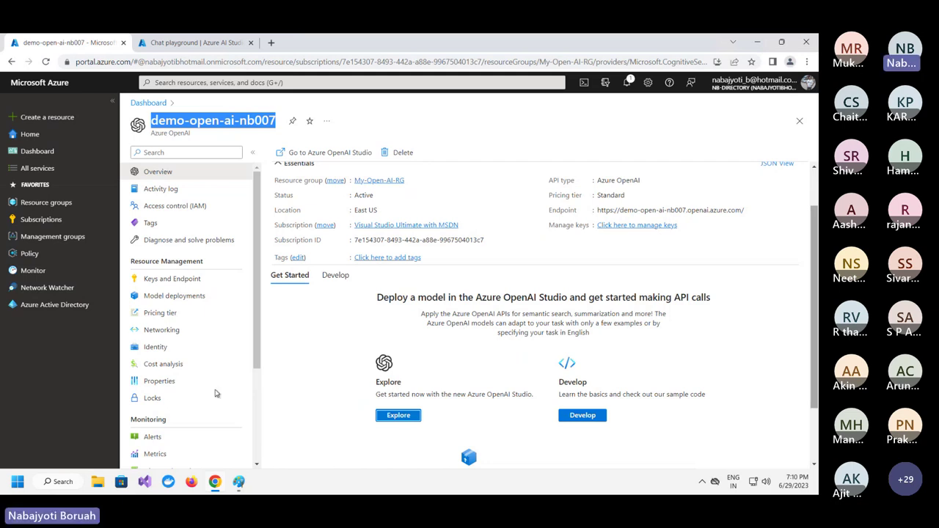
# - Find Command Prompt with the Windows search "cmd" and open it as administrator
pyautogui.click(17, 481)
pyautogui.press('super+s')
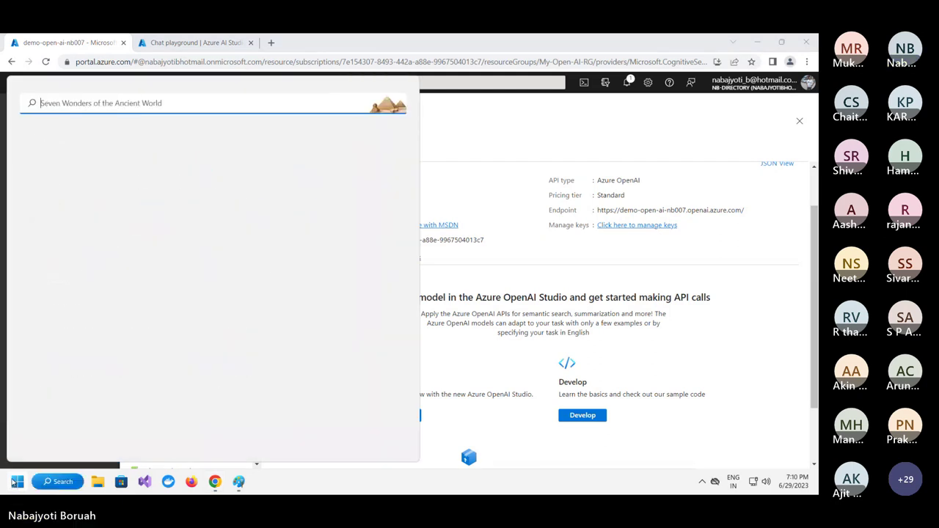
pyautogui.write('cmd')
pyautogui.click(22, 480)
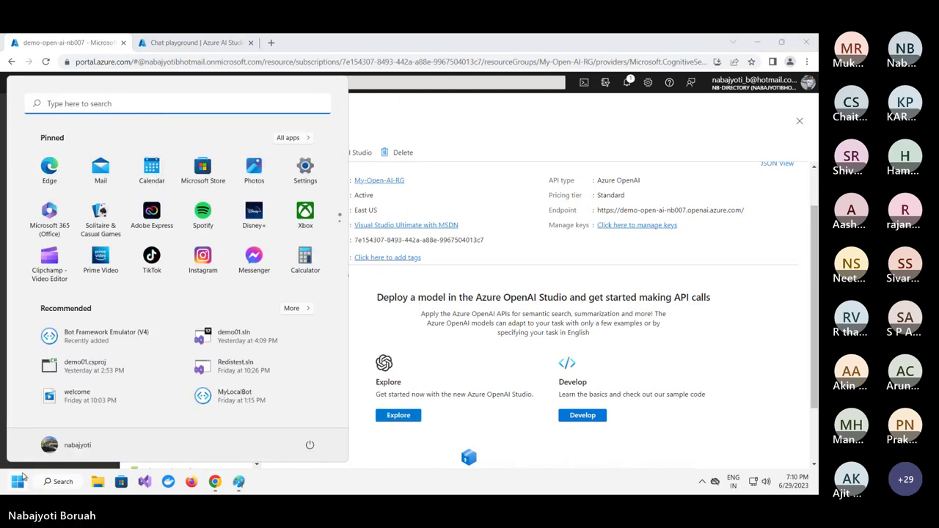
pyautogui.write('cmd')
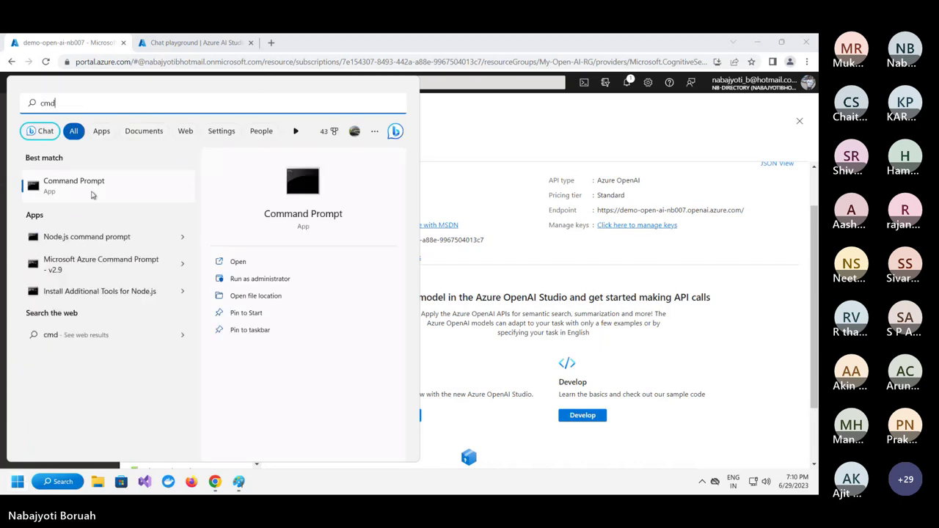
pyautogui.rightClick(64, 186)
pyautogui.click(122, 197)
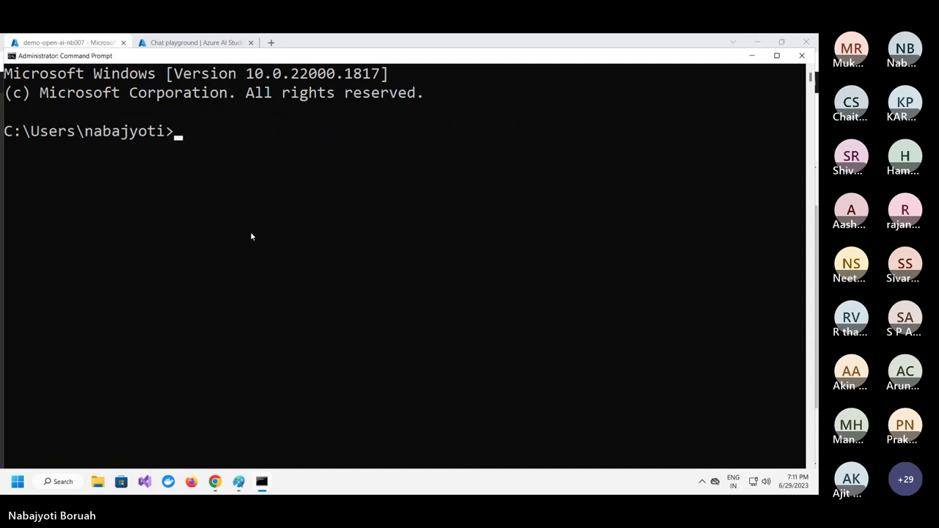
# - Change to the root of the C: drive and create a folder named openai-demos with mkdir
pyautogui.write('cd\\')
pyautogui.press('Return')
pyautogui.write('cd')
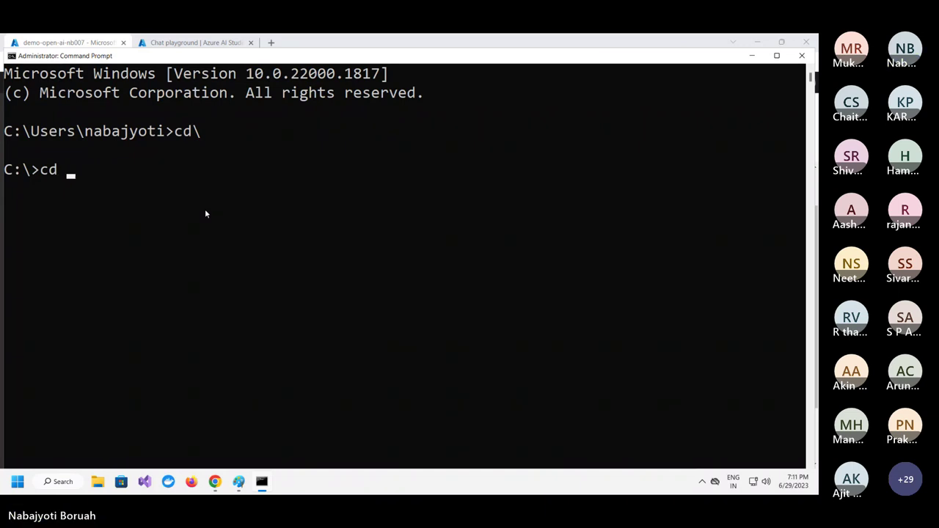
pyautogui.press('BackSpace')
pyautogui.press('BackSpace')
pyautogui.press('BackSpace')
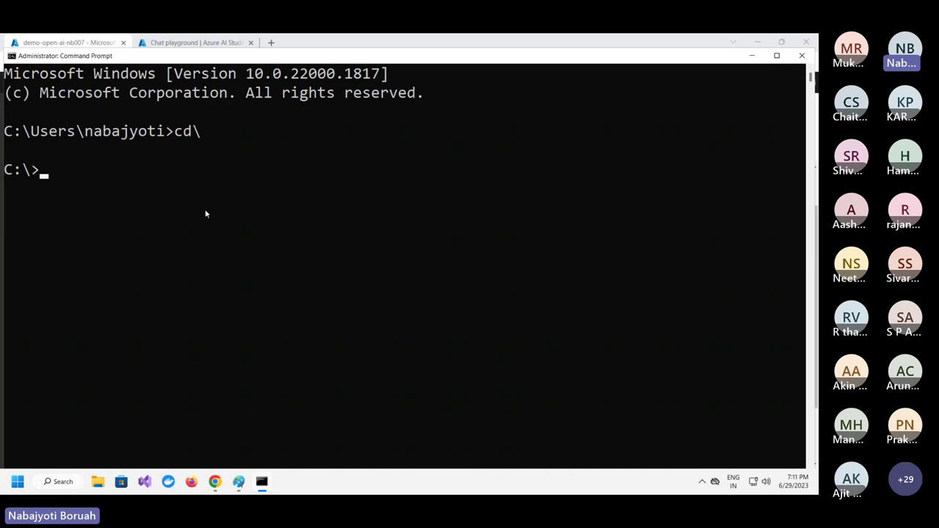
pyautogui.write('mkdir ')
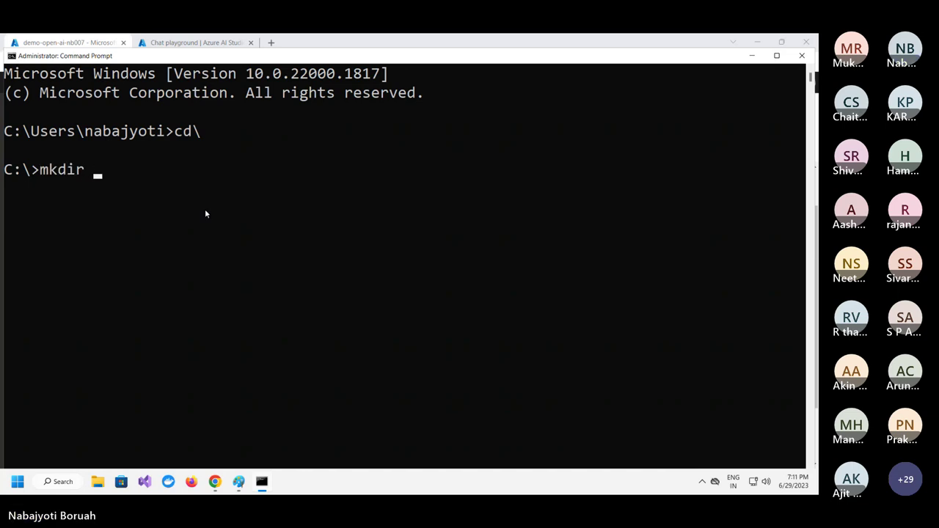
pyautogui.write('openai-demos')
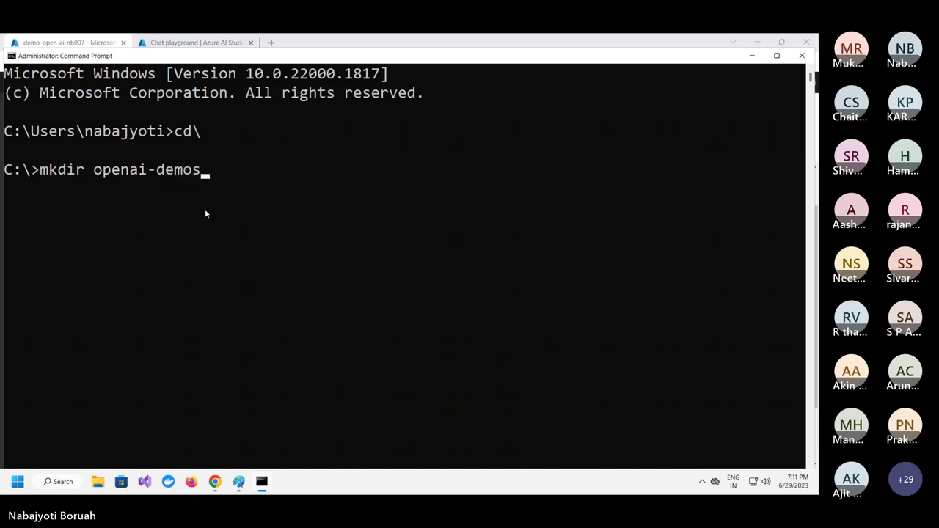
pyautogui.press('Return')
# - Change into the openai-demos folder and clear the console screen
pyautogui.write('cd o')
pyautogui.write('pe')
pyautogui.write('nai-demos')
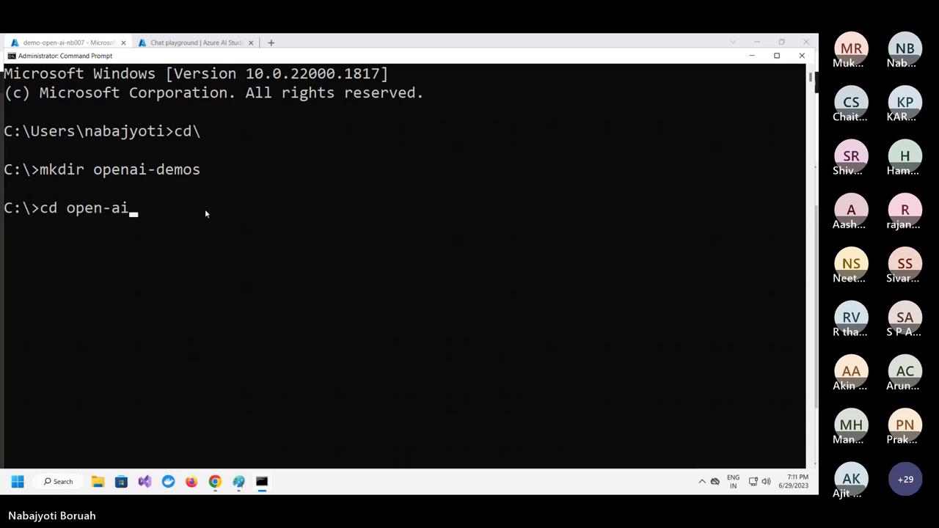
pyautogui.press('Return')
pyautogui.write('cls')
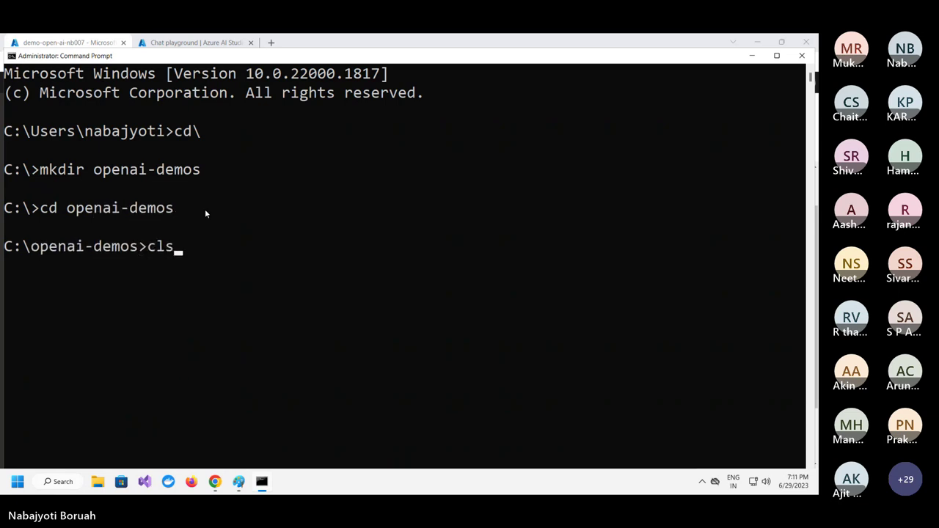
pyautogui.press('Return')
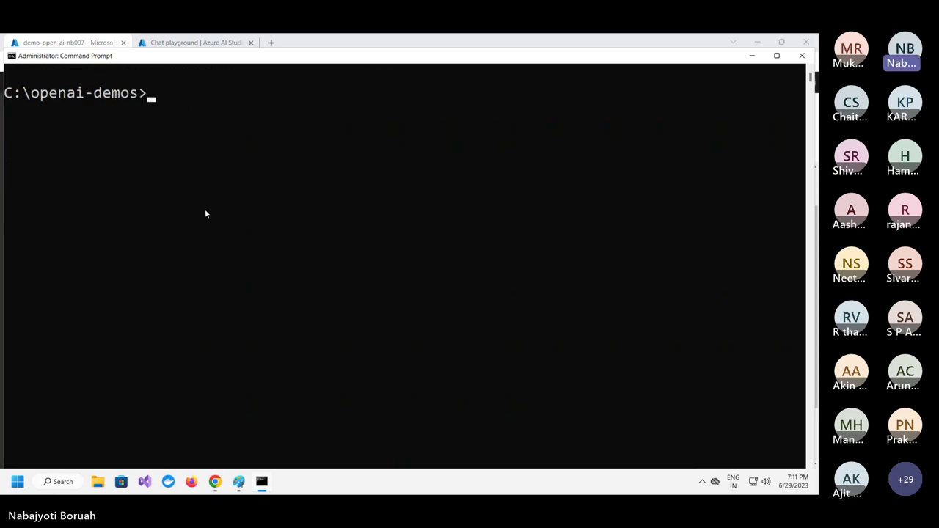
# - Create a .NET console project named myopenaiclient by running "dotnet new console -n myopenaiclient"
pyautogui.write('dotnet')
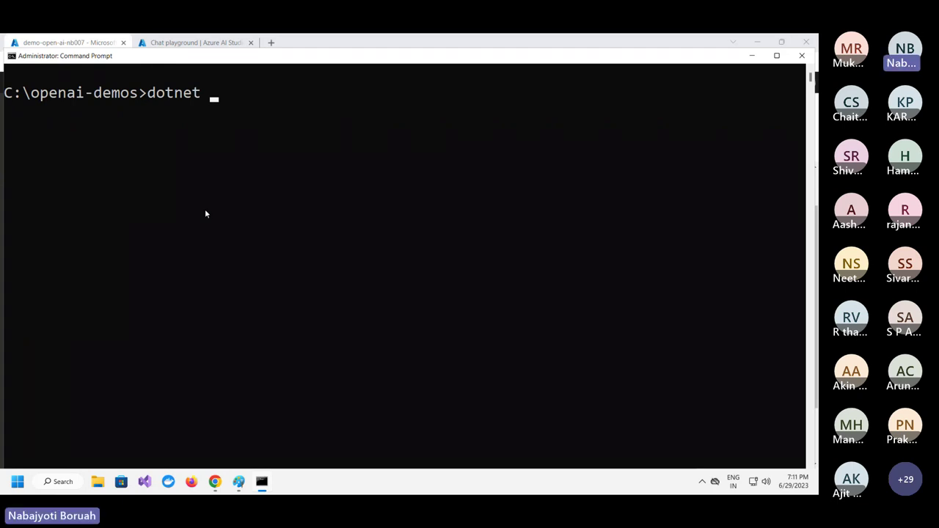
pyautogui.write('new ')
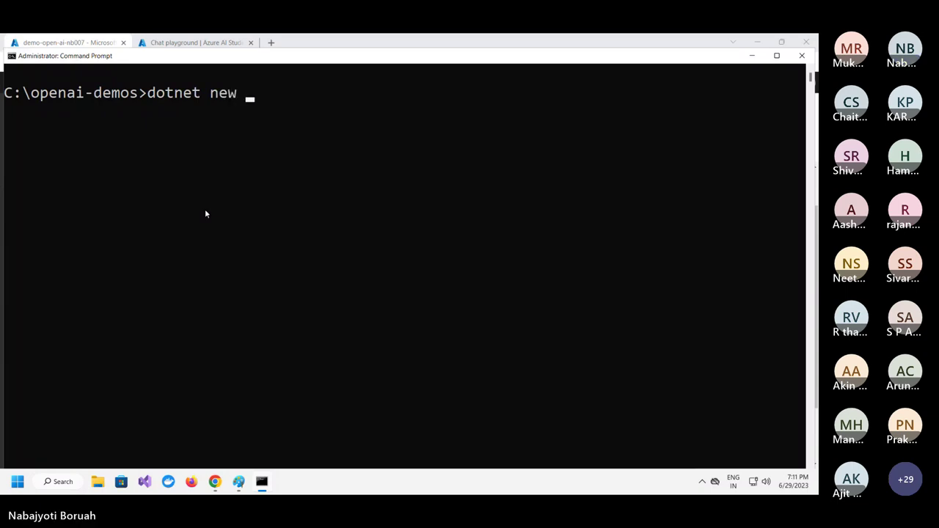
pyautogui.write('console ')
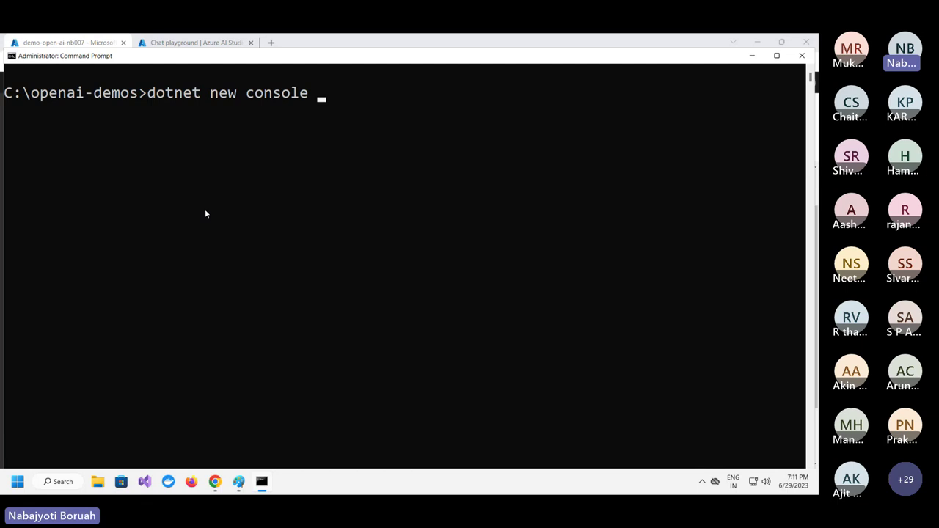
pyautogui.write('-n ')
pyautogui.write('my')
pyautogui.write('openai')
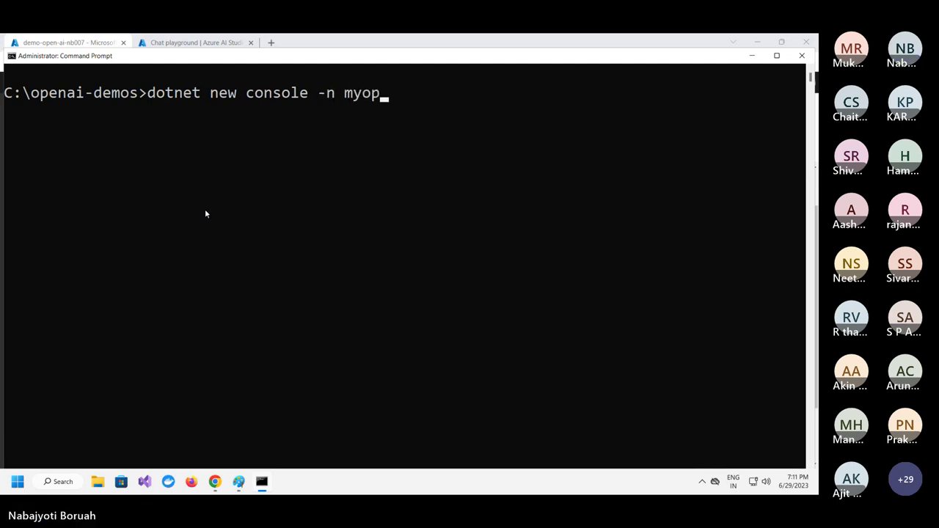
pyautogui.write('t')
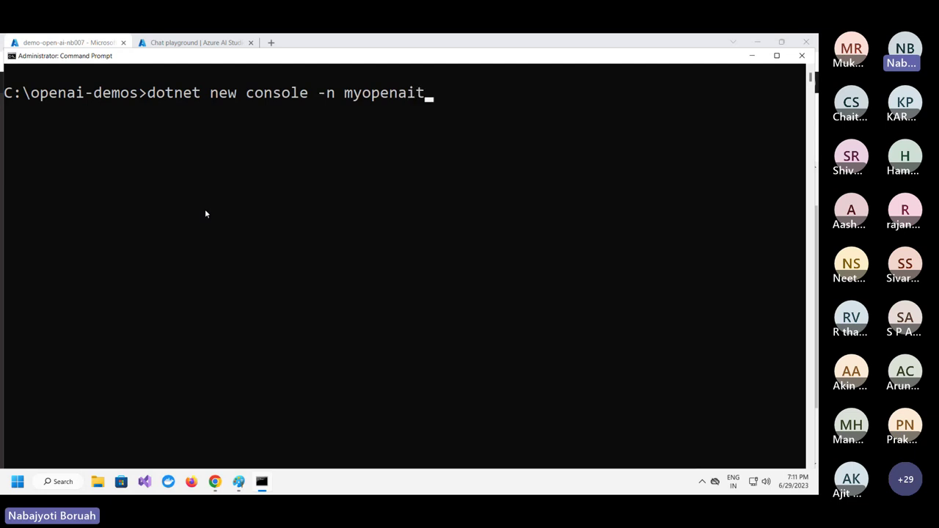
pyautogui.press('BackSpace')
pyautogui.write('client')
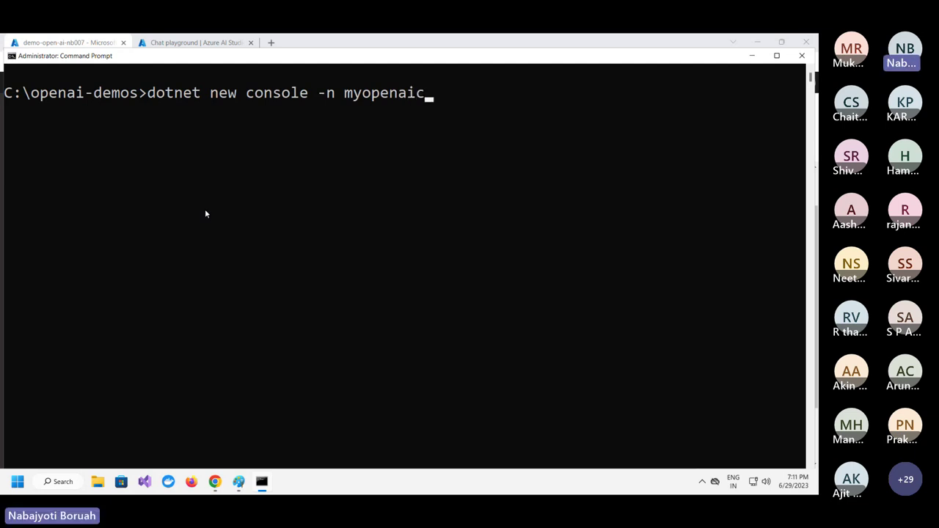
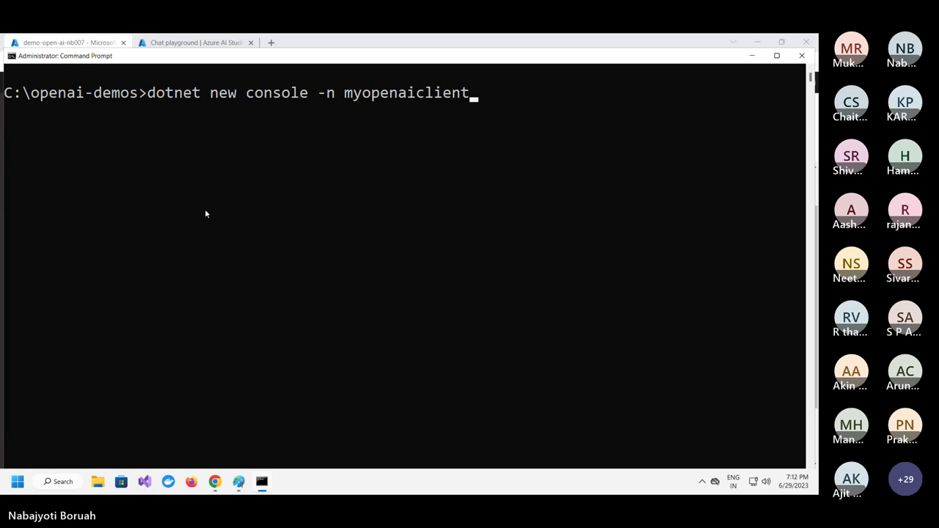
pyautogui.press('Return')
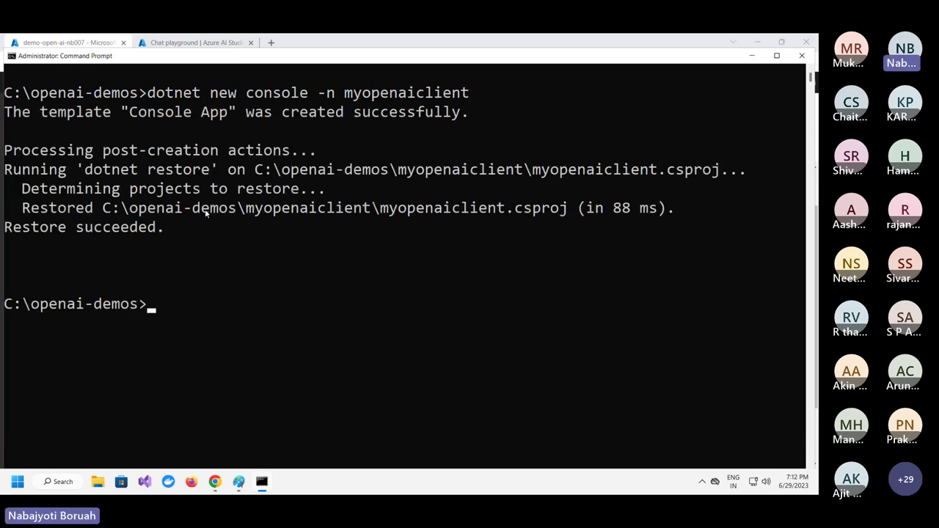
# - Change into the myopenaiclient project folder and clear the console screen
pyautogui.write('cd myopenaiclient')
pyautogui.press('Return')
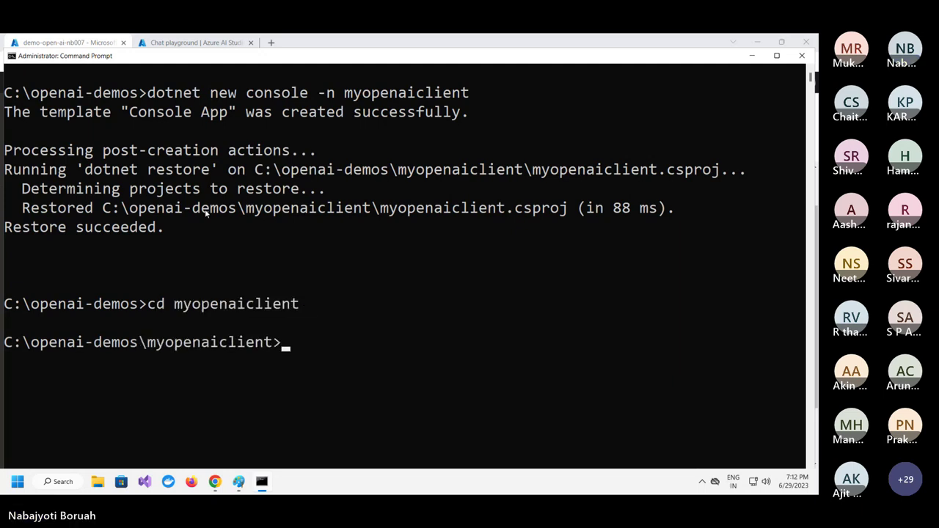
pyautogui.write('cls')
pyautogui.press('Return')
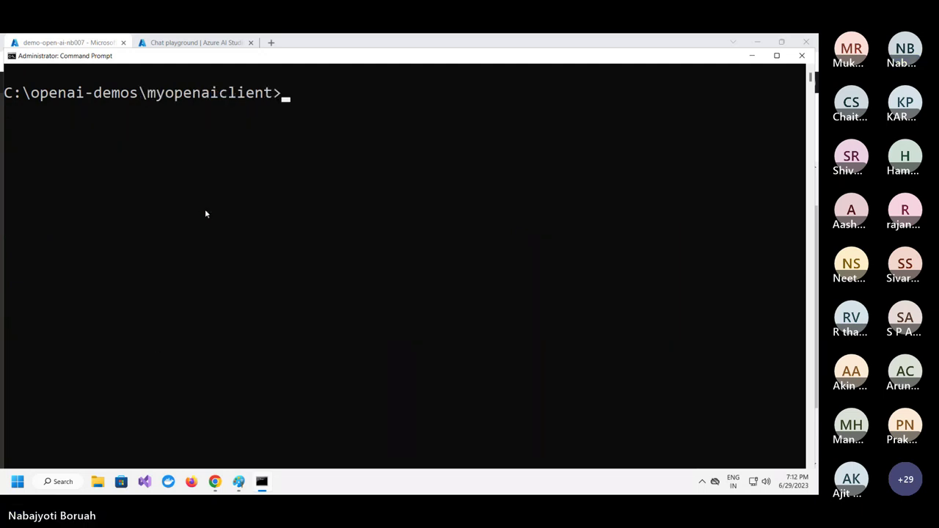
# - Open the current project folder in Visual Studio Code by running "code ."
pyautogui.write('code ')
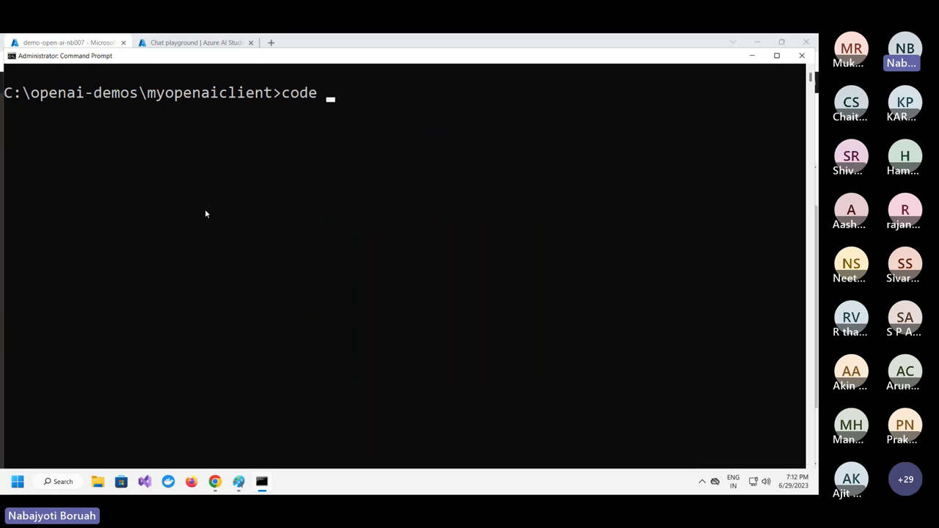
pyautogui.write('.')
pyautogui.press('Return')
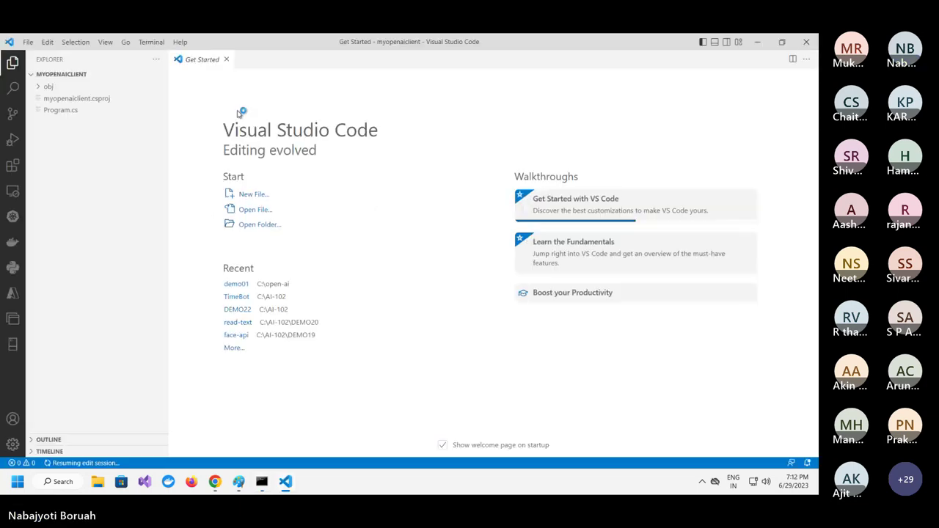
# - Open Program.cs in the editor and accept adding the required build and debug assets to myopenaiclient
pyautogui.click(62, 110)
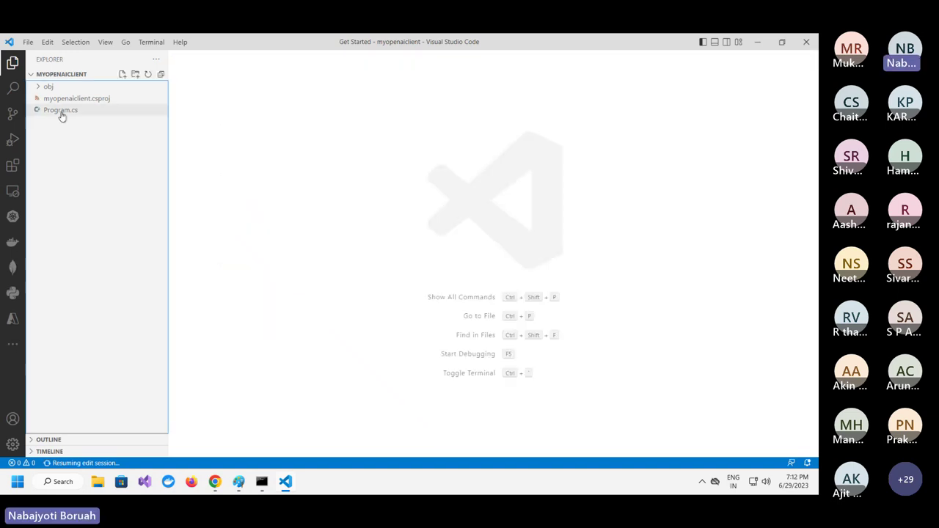
pyautogui.click(267, 168)
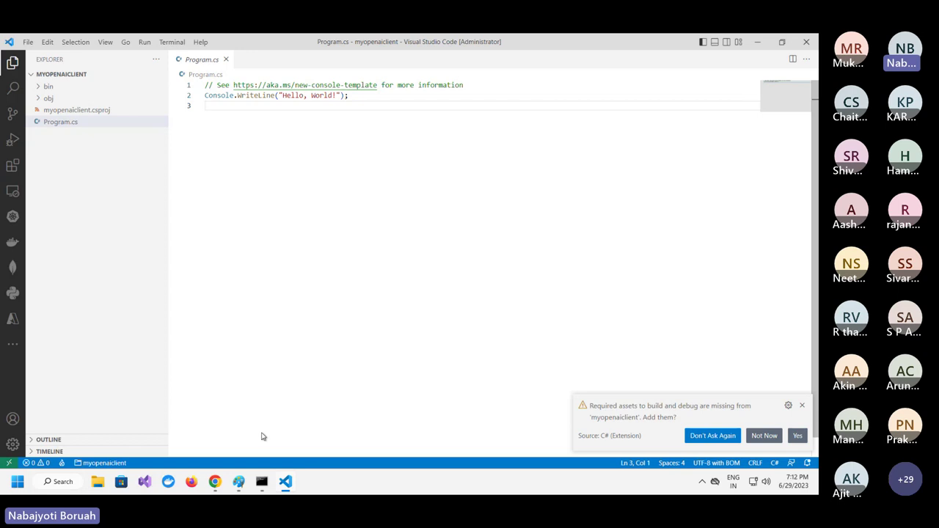
pyautogui.click(798, 436)
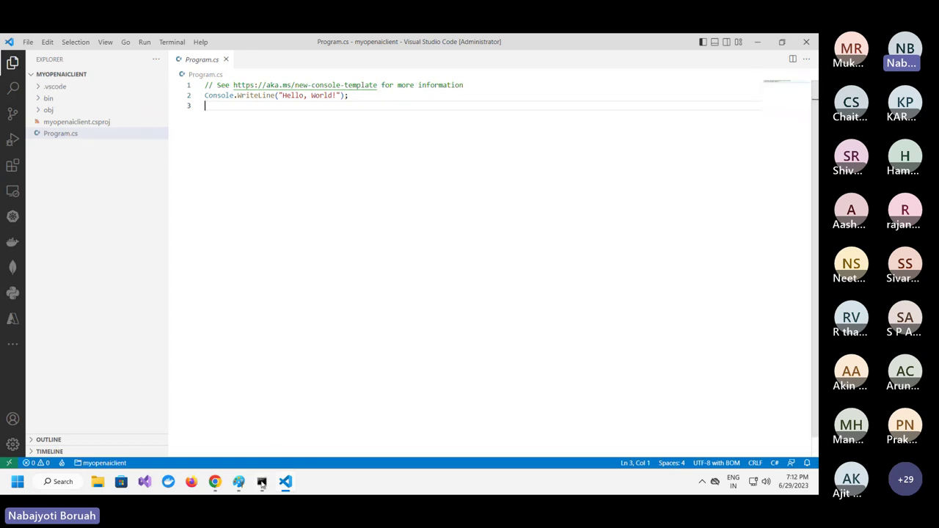
# - Add the Azure OpenAI package to the project by running "dotnet add package Azure.AI.OpenAI --prerelease", and clear the console screen
pyautogui.click(262, 482)
pyautogui.write('dotnet add package Azure.AI.OpenAI --prerelease')
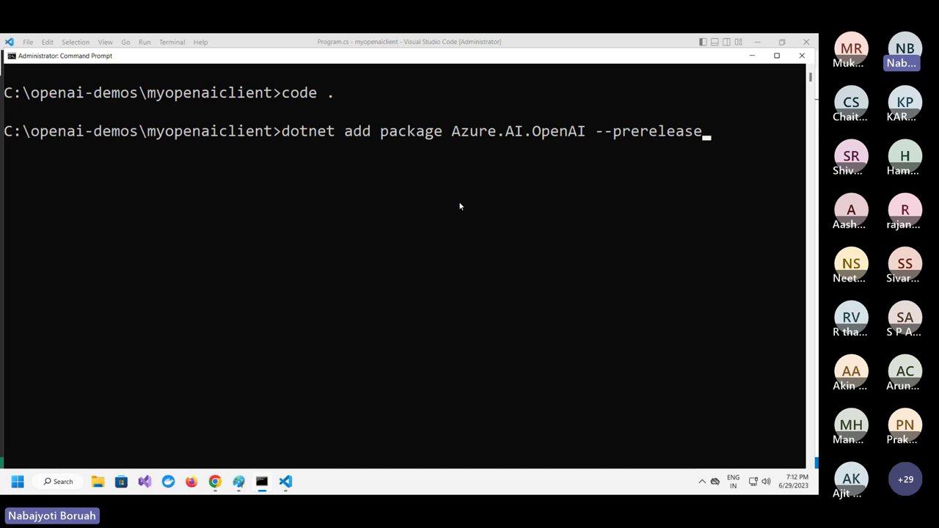
pyautogui.press('Return')
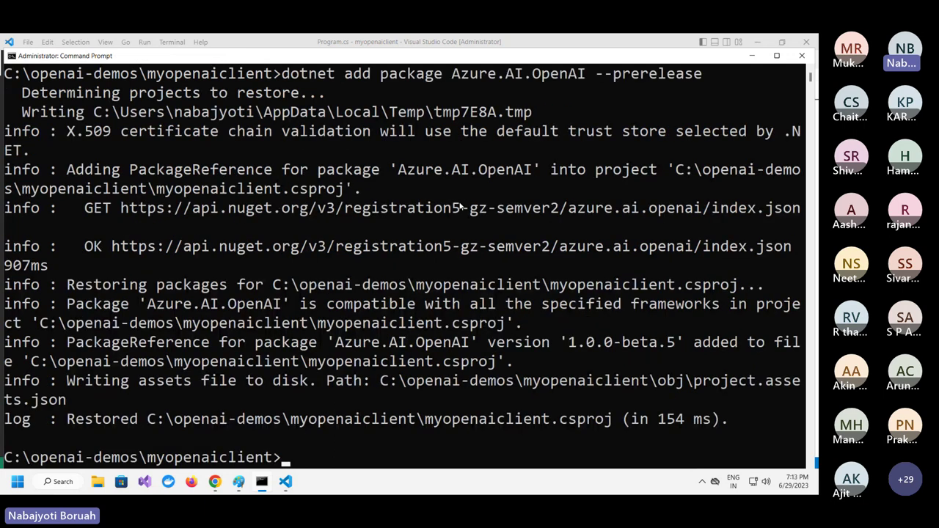
pyautogui.write('cls')
pyautogui.press('Return')
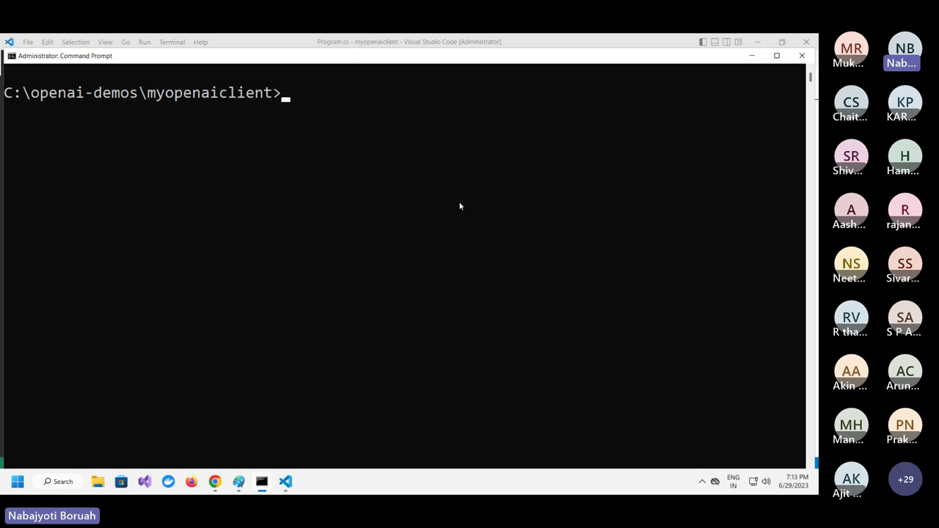
# - Restore the project's dependencies by running "dotnet restore"
pyautogui.write('dotner')
pyautogui.press('BackSpace')
pyautogui.press('BackSpace')
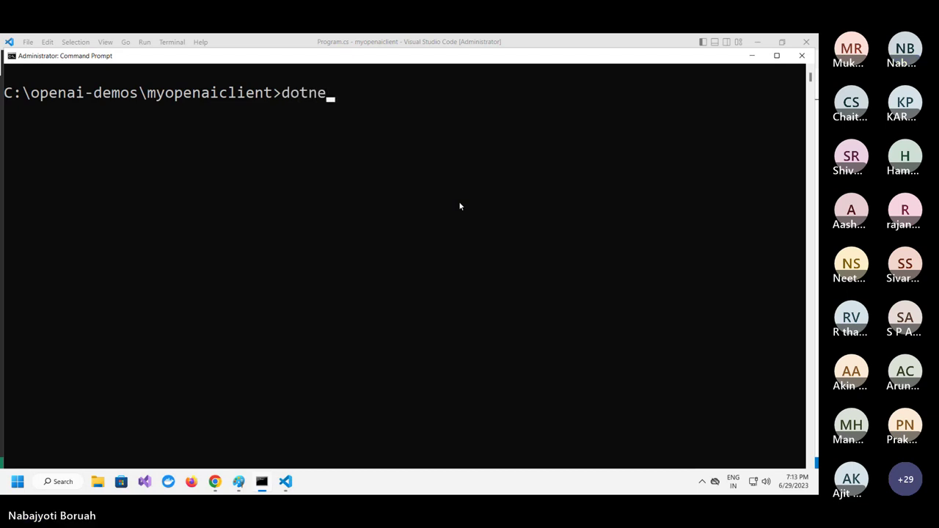
pyautogui.write('t restor')
pyautogui.write('e')
pyautogui.press('Return')
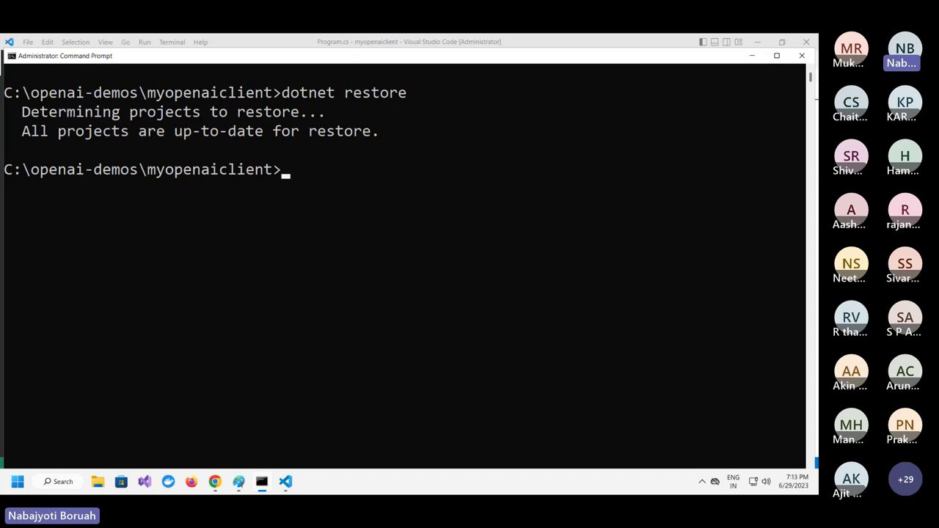
# - Replace the entire content of Program.cs with the copied Azure OpenAI chat completions sample code and save the file
pyautogui.click(284, 482)
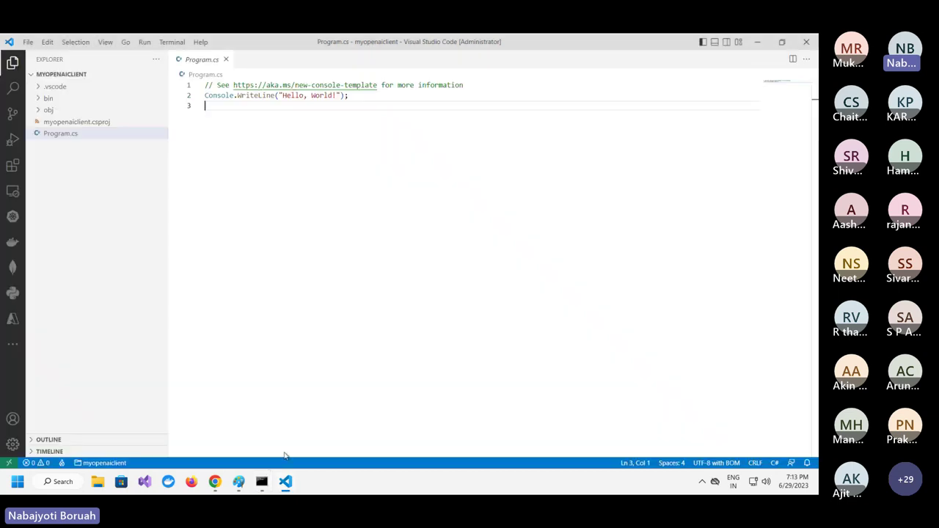
pyautogui.hotkey('ctrl', 'a')
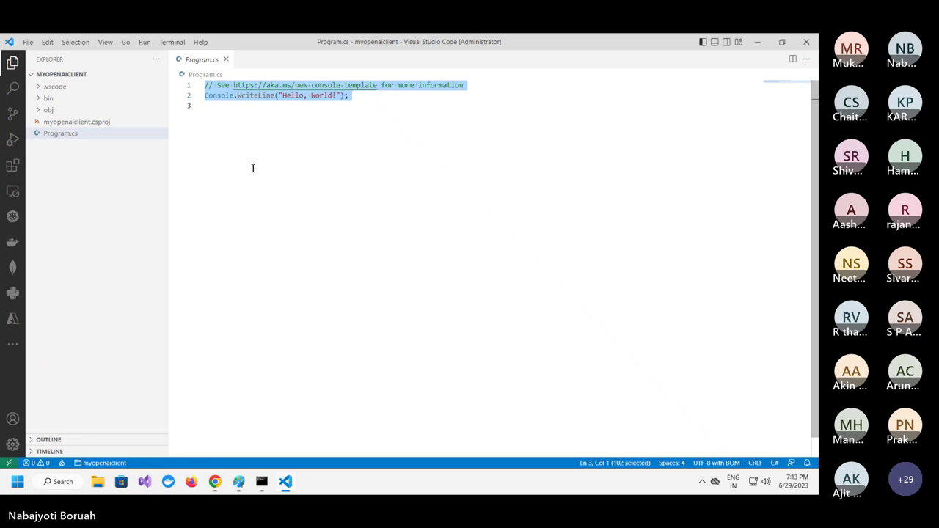
pyautogui.hotkey('ctrl', 'v')
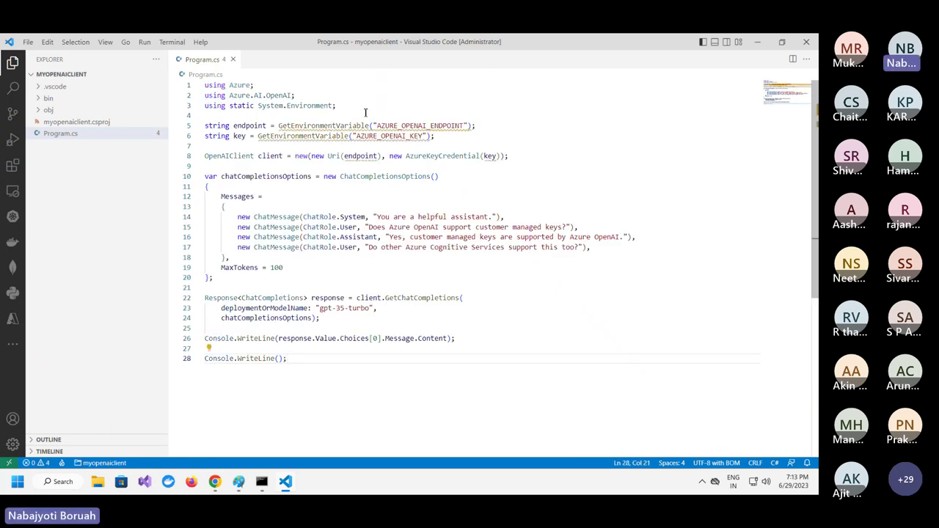
pyautogui.click(28, 42)
pyautogui.click(44, 214)
pyautogui.moveTo(465, 126); pyautogui.dragTo(377, 126)
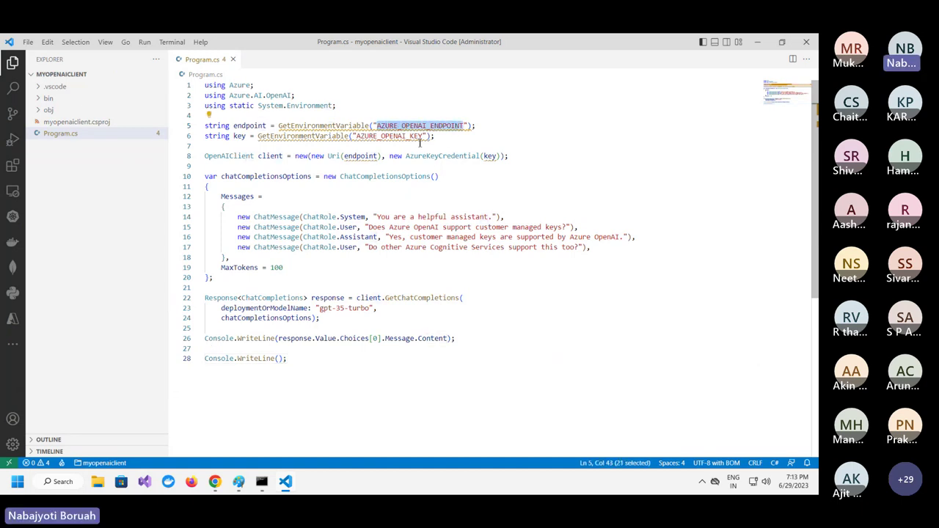
pyautogui.moveTo(423, 137); pyautogui.dragTo(357, 126)
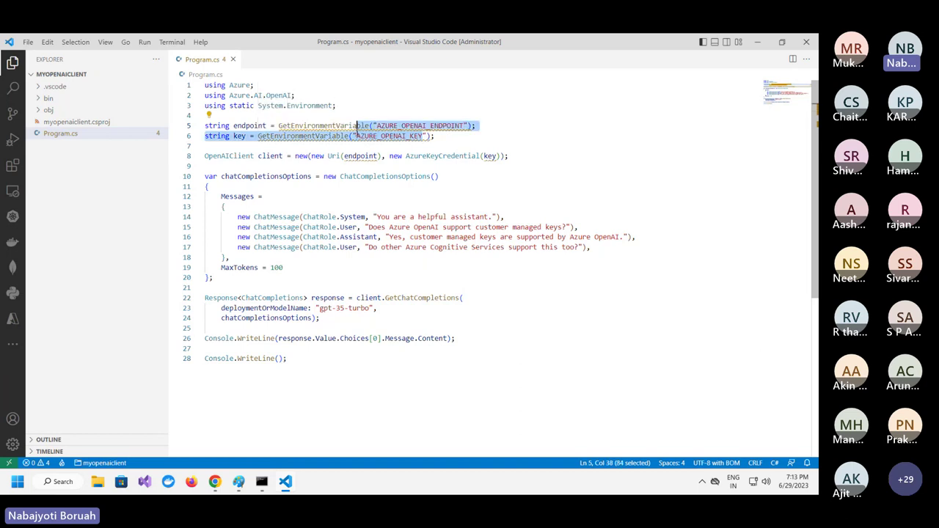
pyautogui.doubleClick(292, 126)
pyautogui.moveTo(275, 125); pyautogui.dragTo(420, 138)
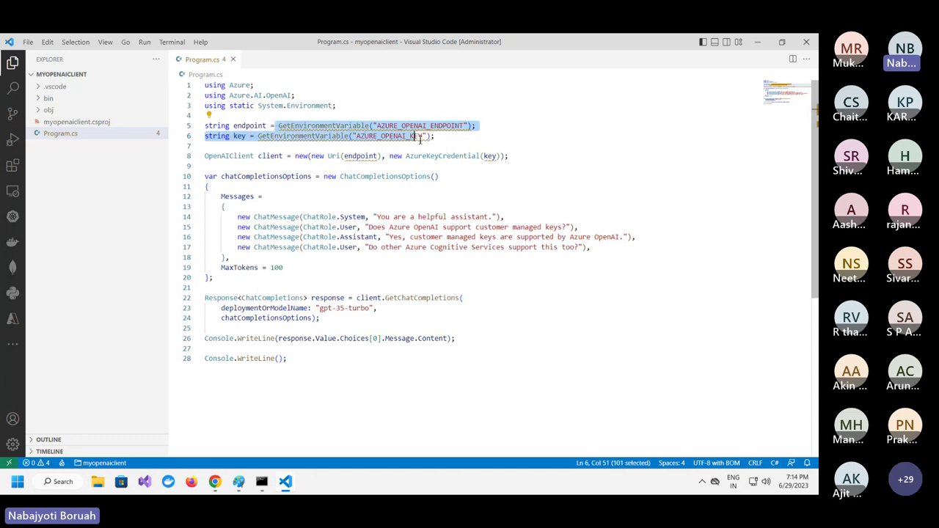
pyautogui.moveTo(206, 125); pyautogui.dragTo(376, 127)
# - Search Windows for "env" and open the environment variables editor from System Properties
pyautogui.click(18, 482)
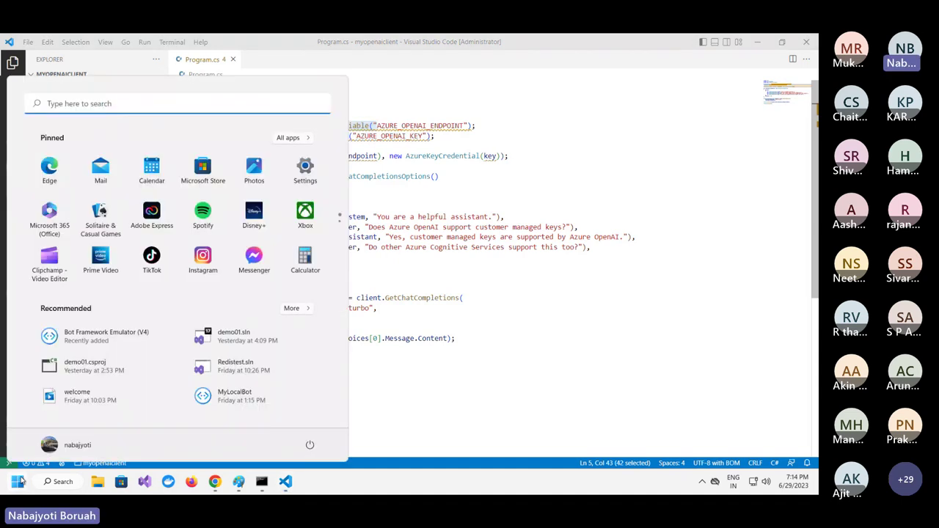
pyautogui.write('e')
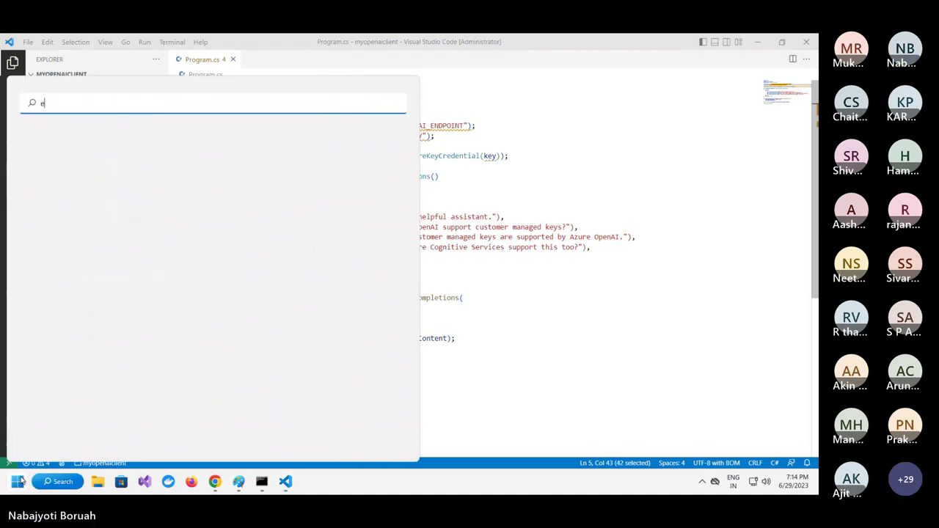
pyautogui.write('nv')
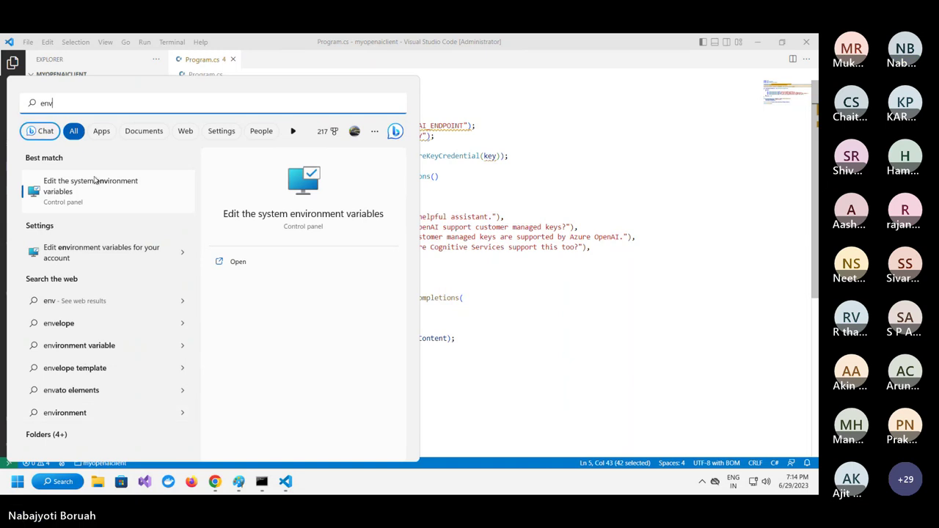
pyautogui.click(95, 180)
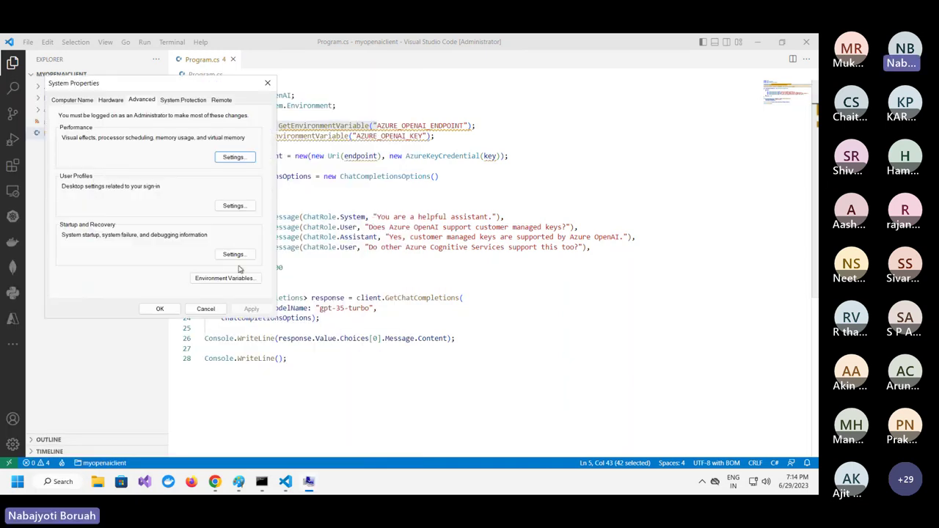
pyautogui.click(239, 277)
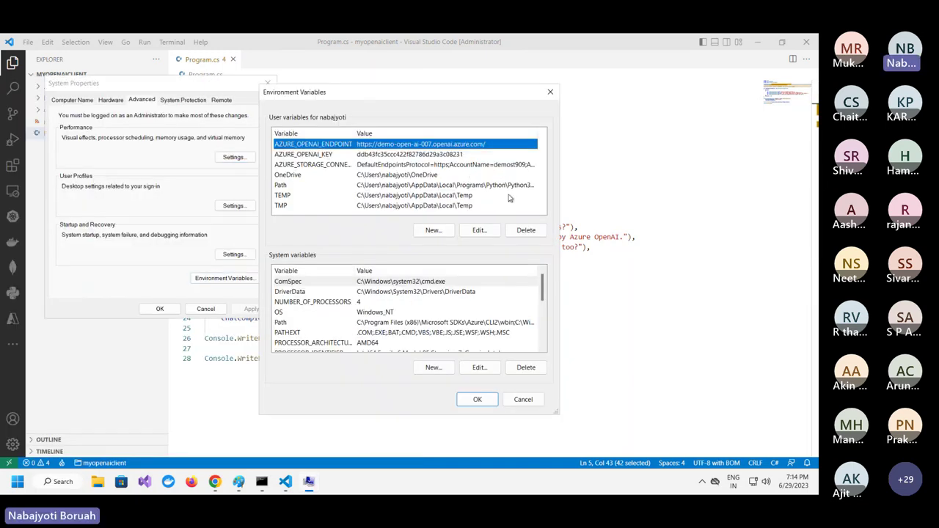
pyautogui.click(529, 231)
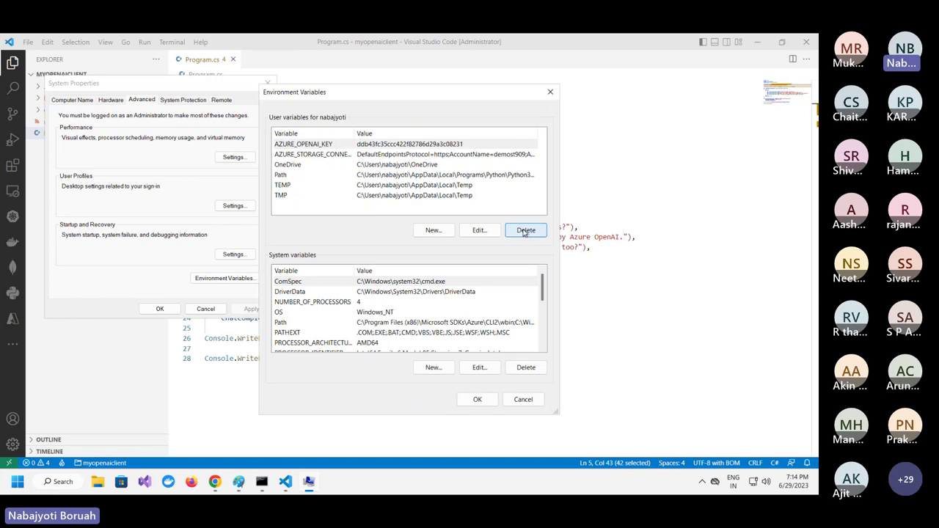
pyautogui.click(398, 144)
pyautogui.click(526, 229)
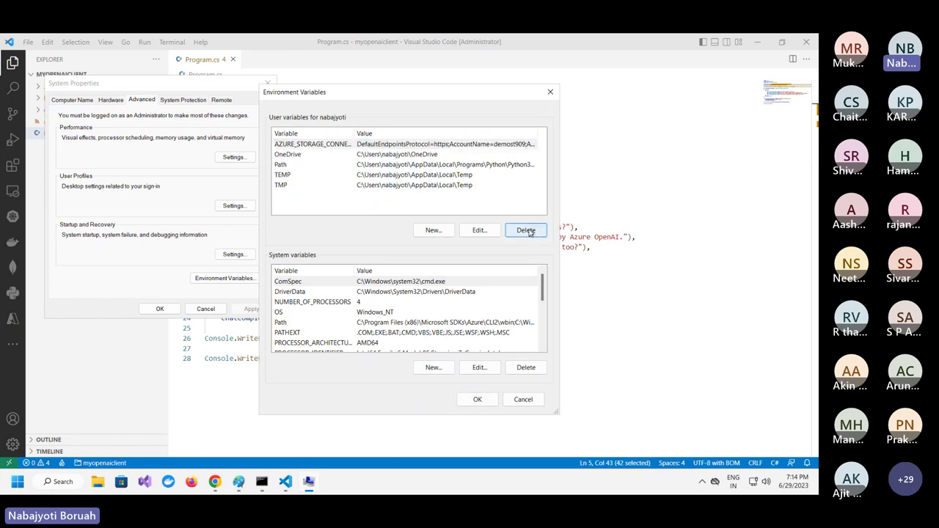
pyautogui.click(551, 93)
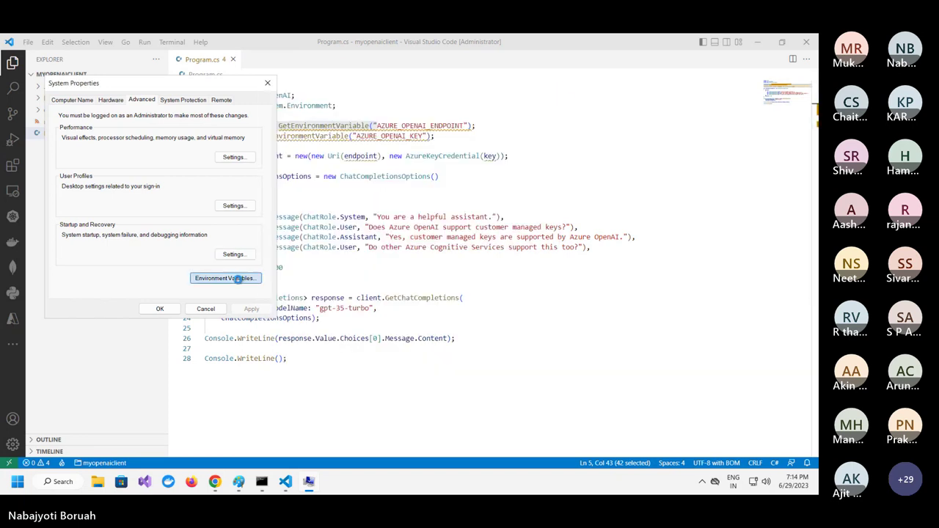
# - Delete the user variables AZURE_OPENAI_ENDPOINT and AZURE_OPENAI_KEY and apply the change
pyautogui.click(235, 277)
pyautogui.click(527, 232)
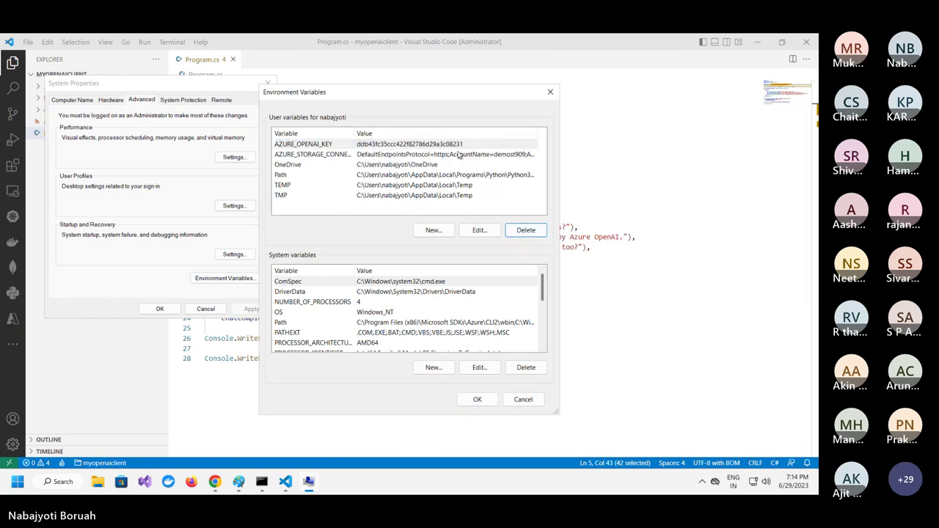
pyautogui.click(526, 231)
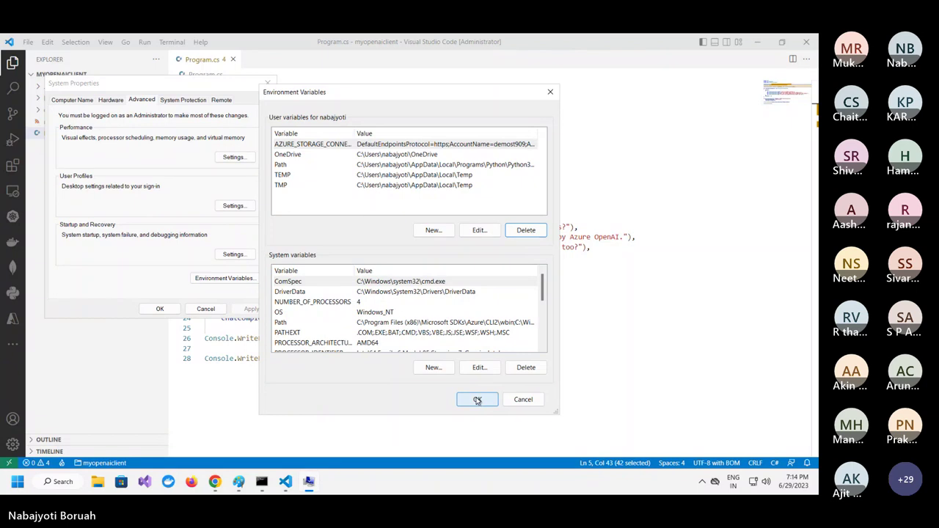
pyautogui.click(477, 400)
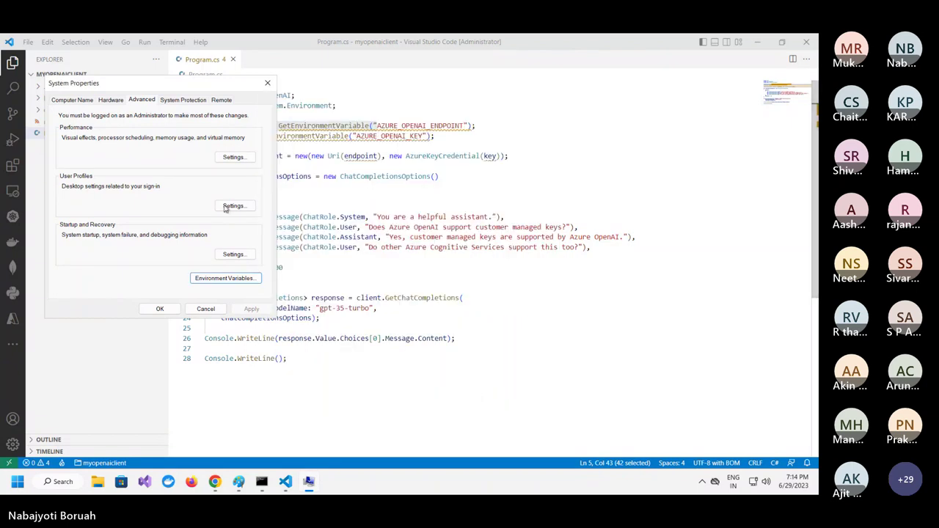
# - Delete the Azure storage connection user variable, recheck the variable list, and close System Properties
pyautogui.click(224, 278)
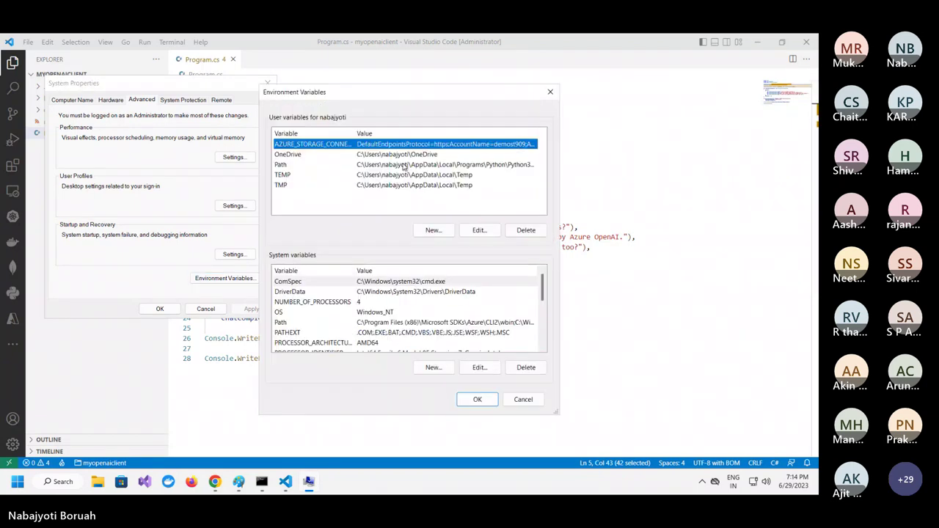
pyautogui.click(526, 231)
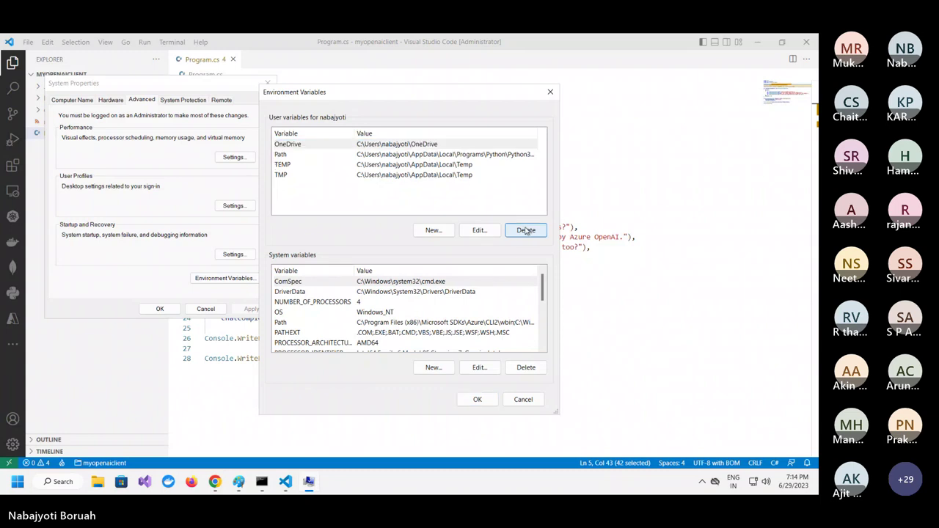
pyautogui.click(477, 399)
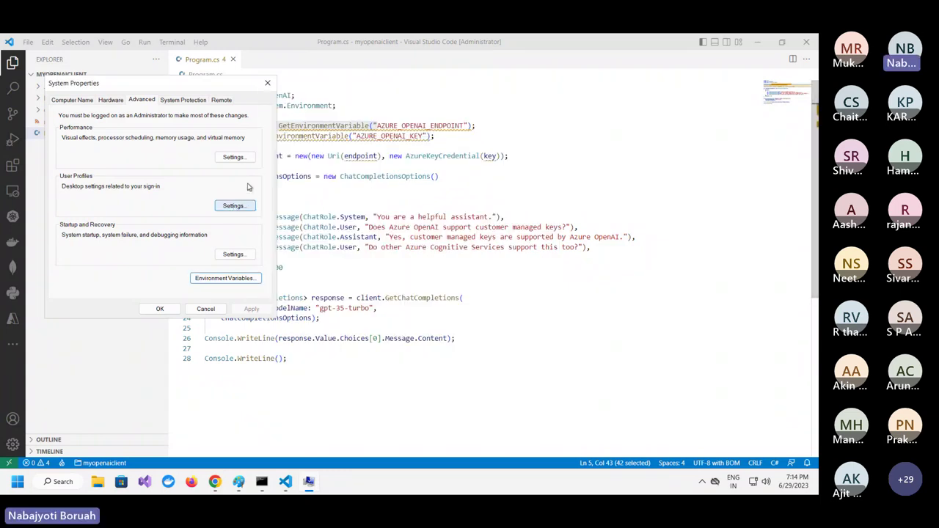
pyautogui.click(223, 278)
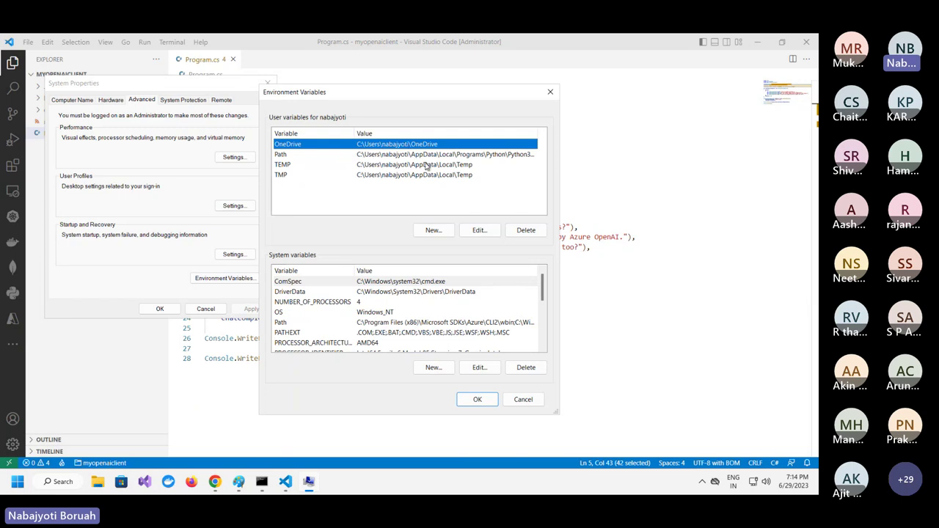
pyautogui.click(550, 92)
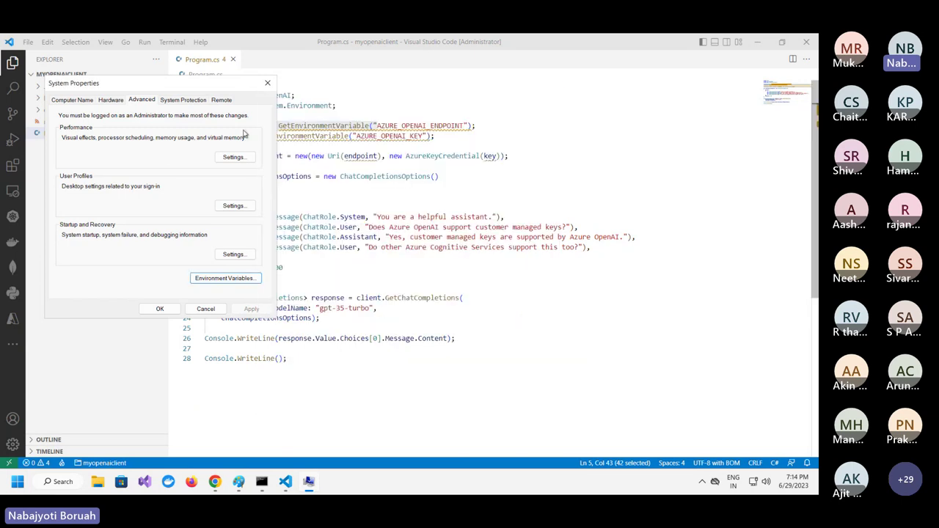
pyautogui.click(206, 309)
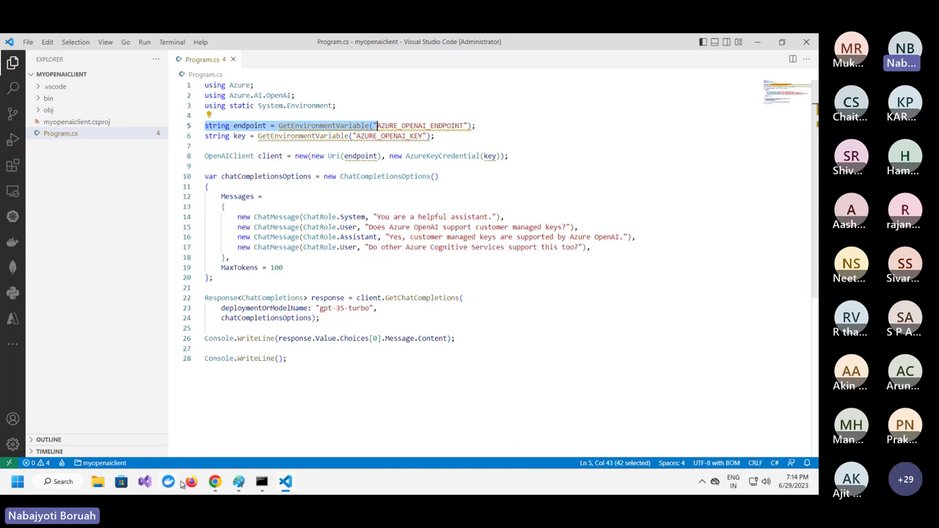
# - In Chrome, show the keys on the Keys and Endpoint page of demo-open-ai-nb007 and copy the endpoint URL
pyautogui.click(215, 482)
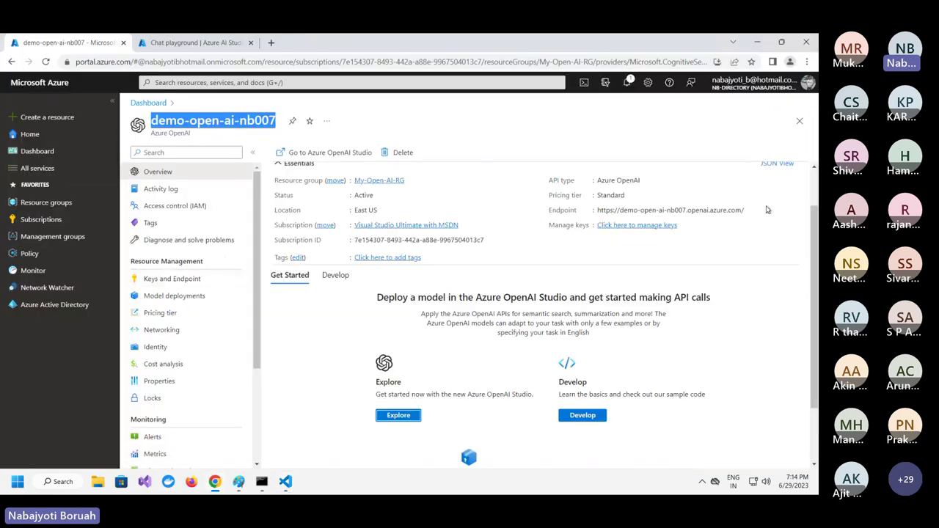
pyautogui.click(170, 279)
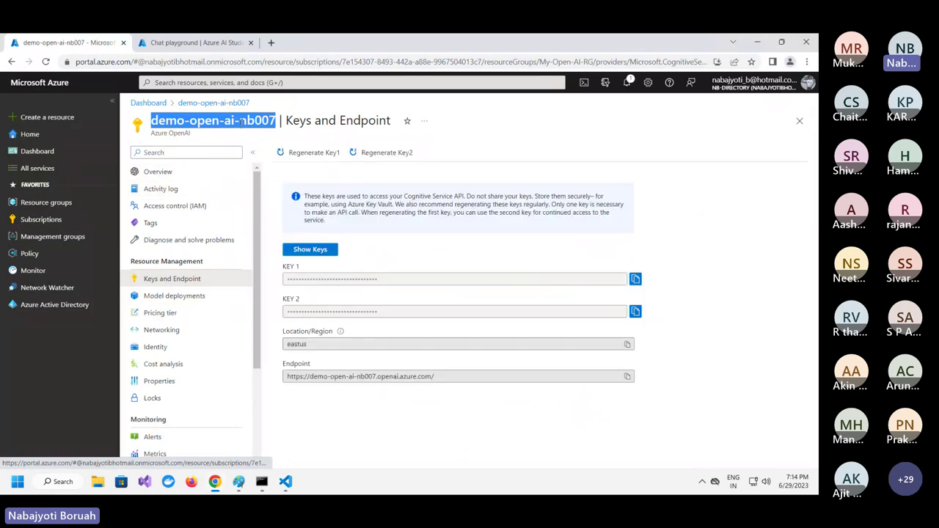
pyautogui.moveTo(277, 121); pyautogui.dragTo(147, 121)
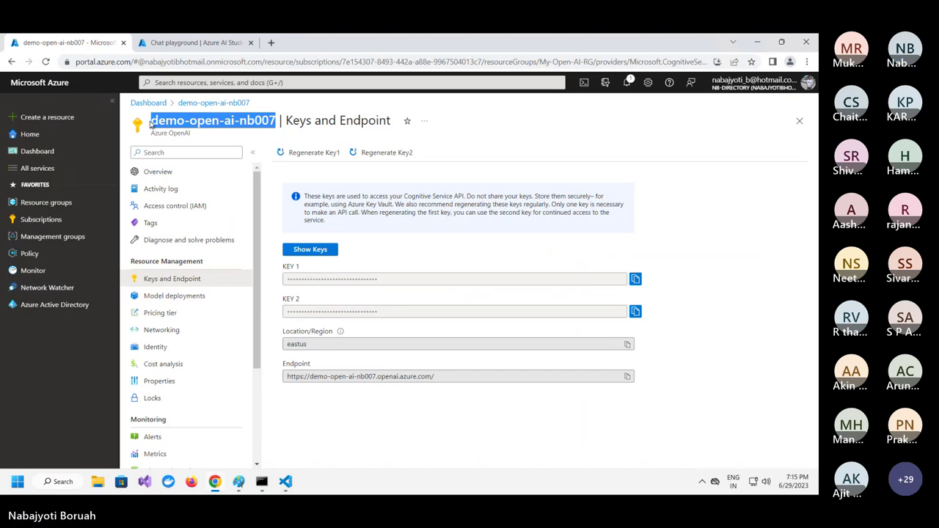
pyautogui.click(319, 253)
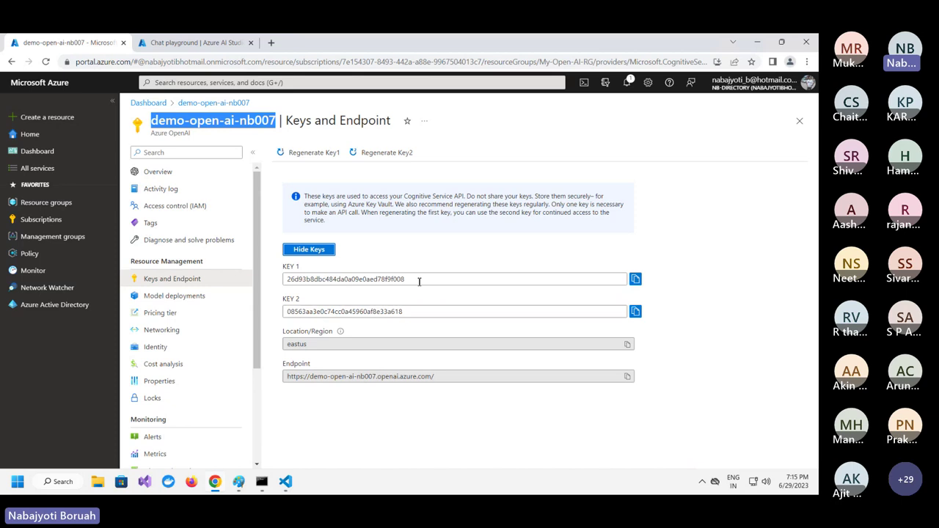
pyautogui.click(628, 378)
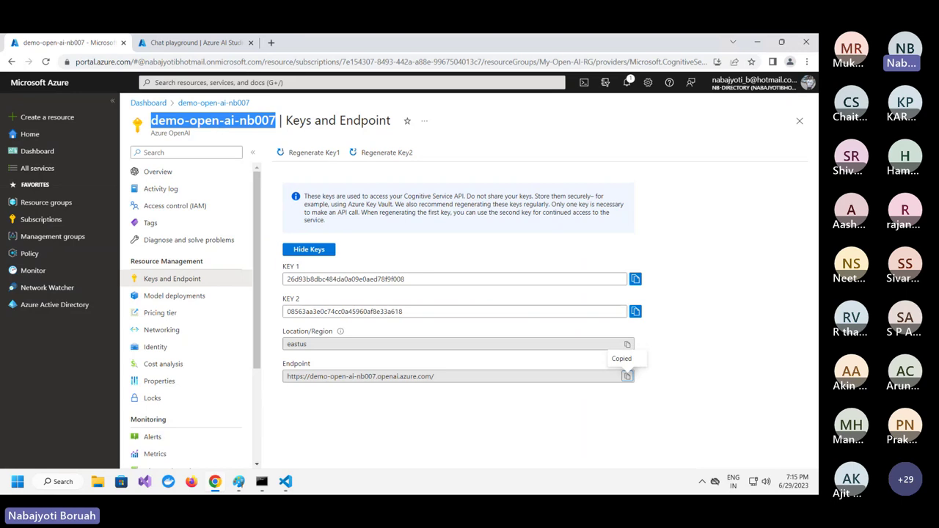
# - In Command Prompt, enter a setx command for AZURE_OPENAI_ENDPOINT and clear the placeholder value between its quotes
pyautogui.click(262, 483)
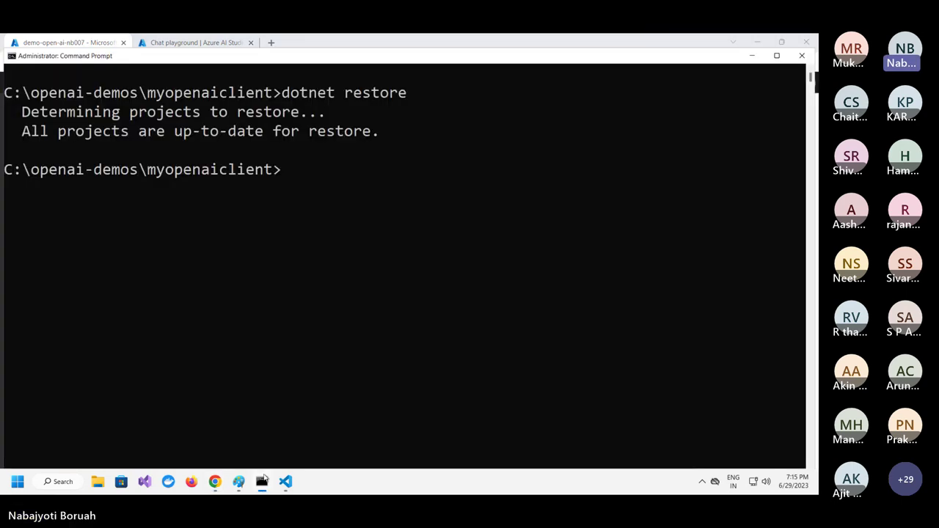
pyautogui.hotkey('ctrl', 'v')
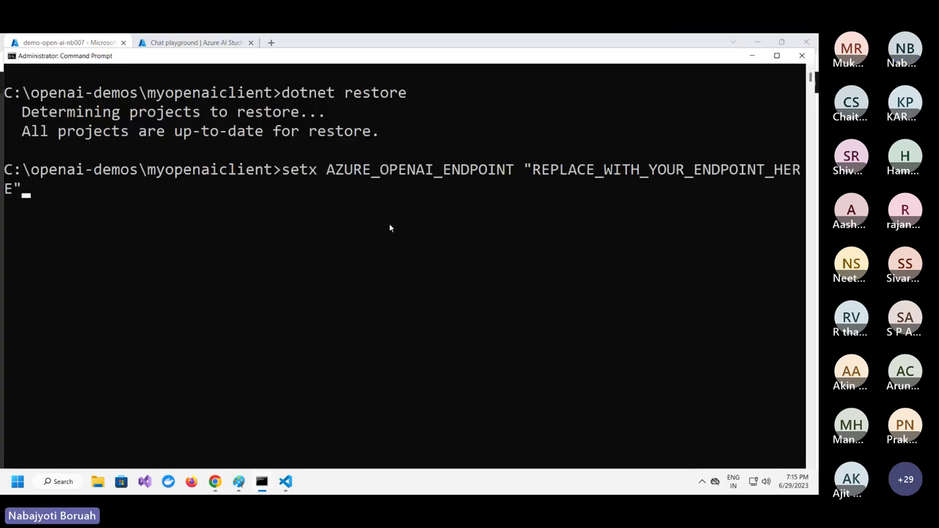
pyautogui.press('Left')
pyautogui.press('BackSpace')
pyautogui.press('BackSpace')
pyautogui.press('BackSpace')
pyautogui.press('BackSpace')
pyautogui.press('BackSpace')
pyautogui.press('BackSpace')
pyautogui.press('BackSpace')
pyautogui.press('BackSpace')
pyautogui.press('BackSpace')
pyautogui.press('BackSpace')
pyautogui.press('BackSpace')
pyautogui.press('BackSpace')
pyautogui.press('BackSpace')
pyautogui.press('BackSpace')
pyautogui.press('BackSpace')
pyautogui.press('BackSpace')
pyautogui.press('BackSpace')
pyautogui.press('BackSpace')
pyautogui.press('BackSpace')
pyautogui.press('BackSpace')
pyautogui.press('BackSpace')
pyautogui.press('BackSpace')
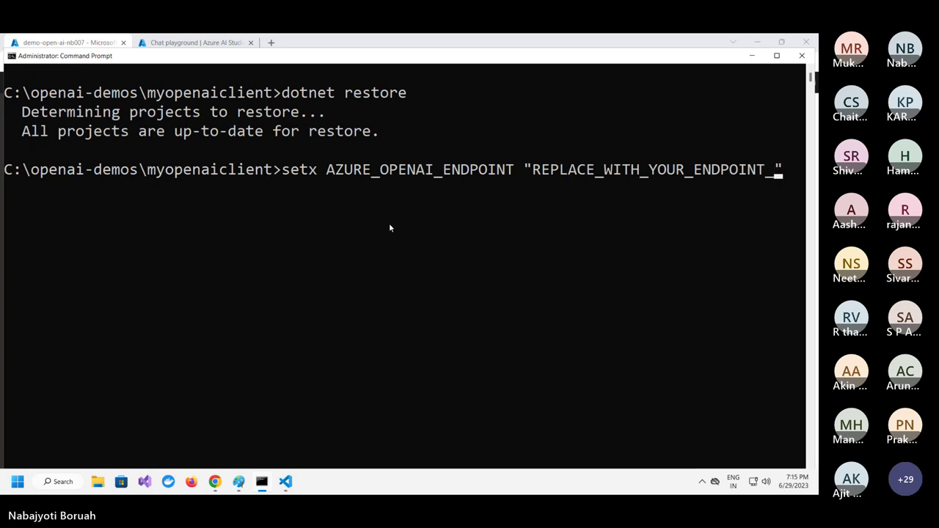
pyautogui.press('BackSpace')
pyautogui.press('BackSpace')
pyautogui.press('BackSpace')
pyautogui.press('BackSpace')
pyautogui.press('BackSpace')
pyautogui.press('BackSpace')
pyautogui.press('BackSpace')
pyautogui.press('BackSpace')
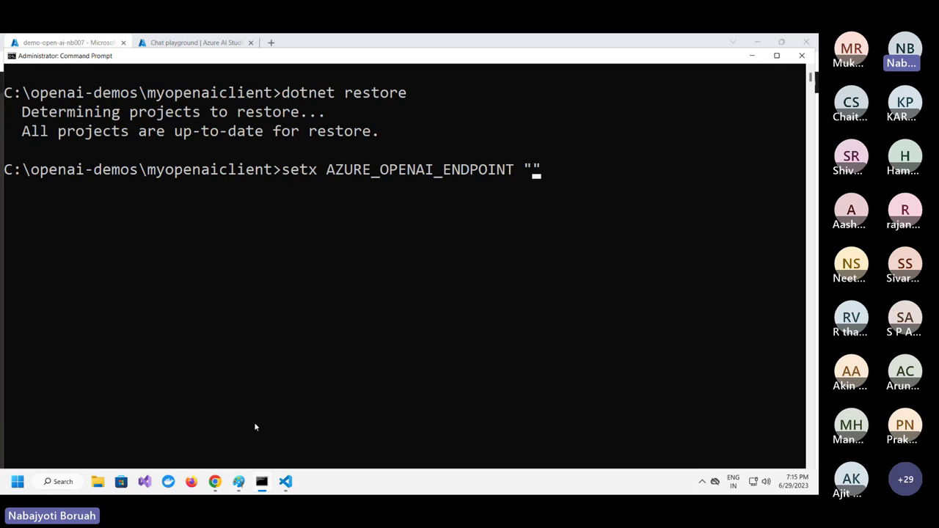
pyautogui.click(215, 481)
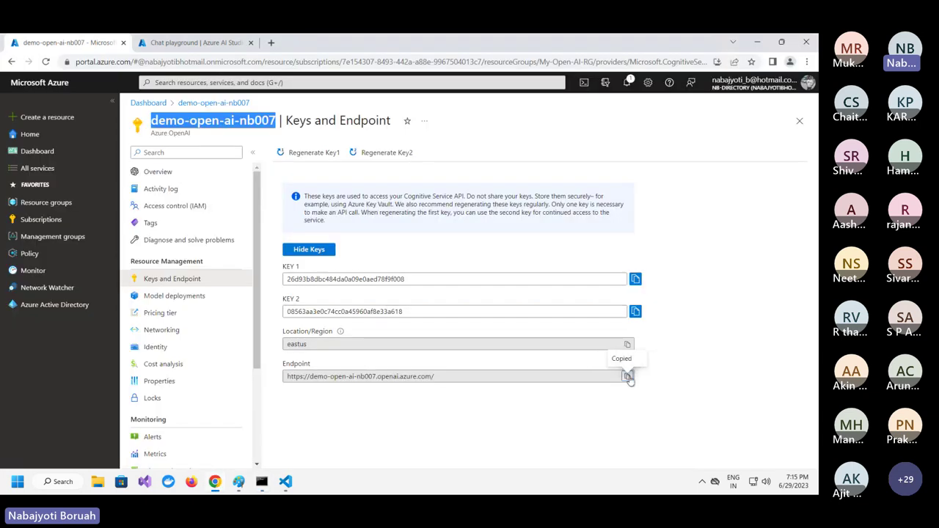
pyautogui.click(262, 483)
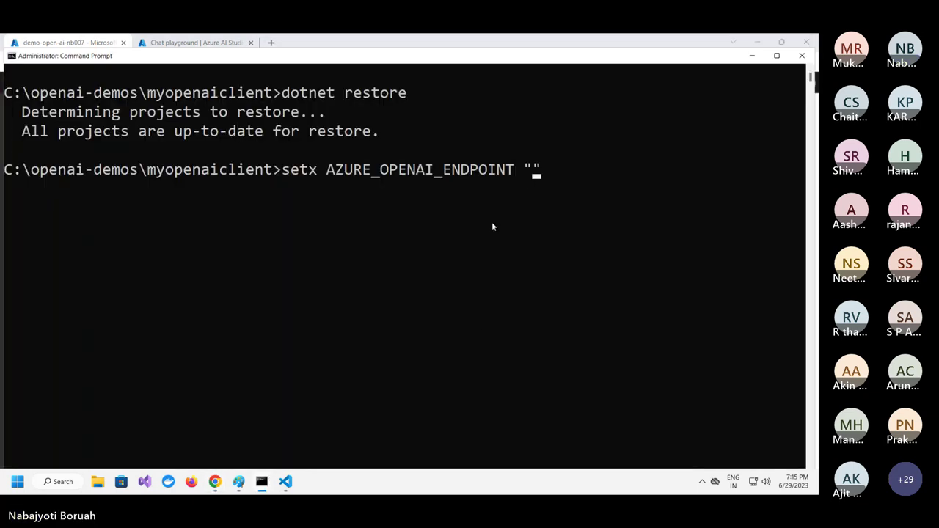
pyautogui.rightClick(537, 176)
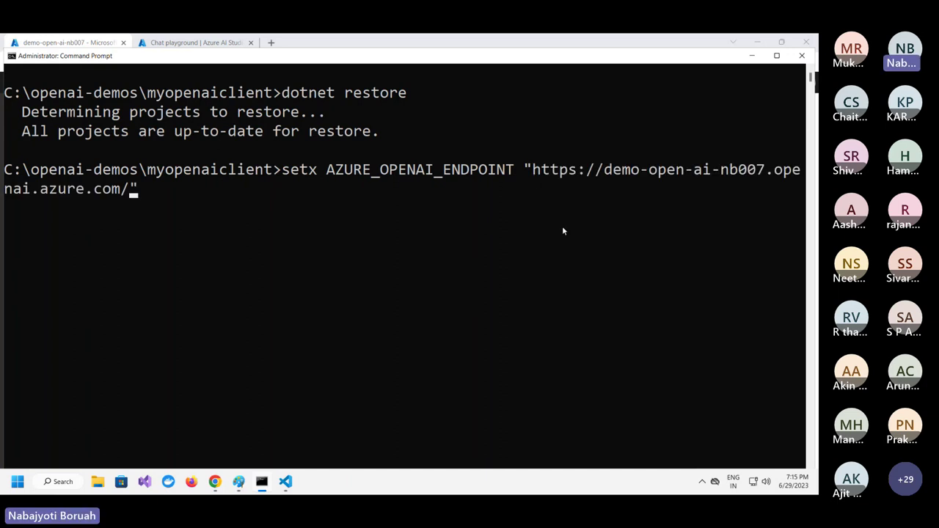
pyautogui.press('End')
pyautogui.press('Return')
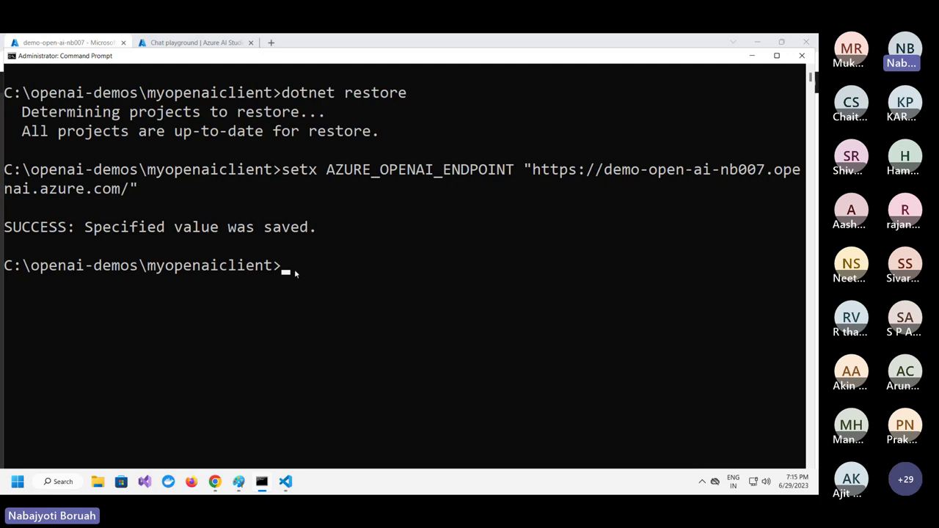
# - Enter the setx command template for AZURE_OPENAI_KEY and copy KEY 1 from the Azure portal in Chrome
pyautogui.hotkey('ctrl', 'v')
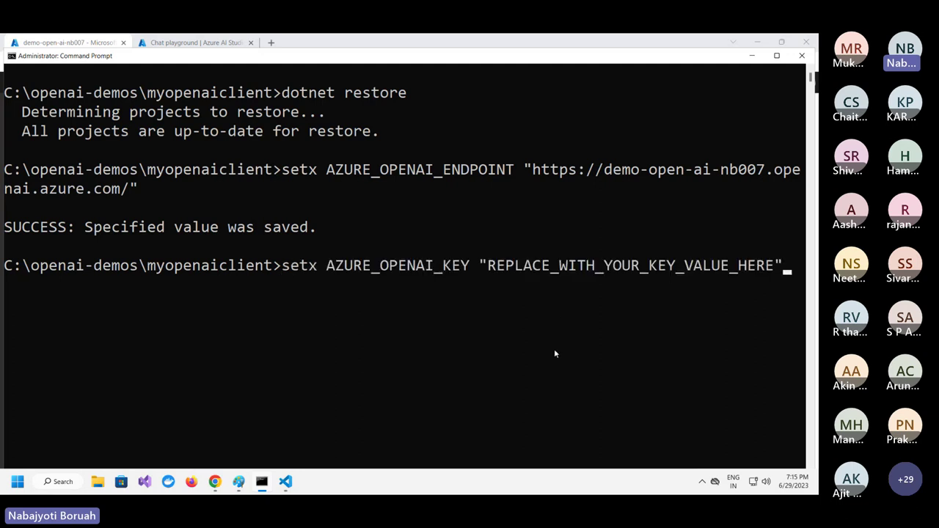
pyautogui.click(215, 481)
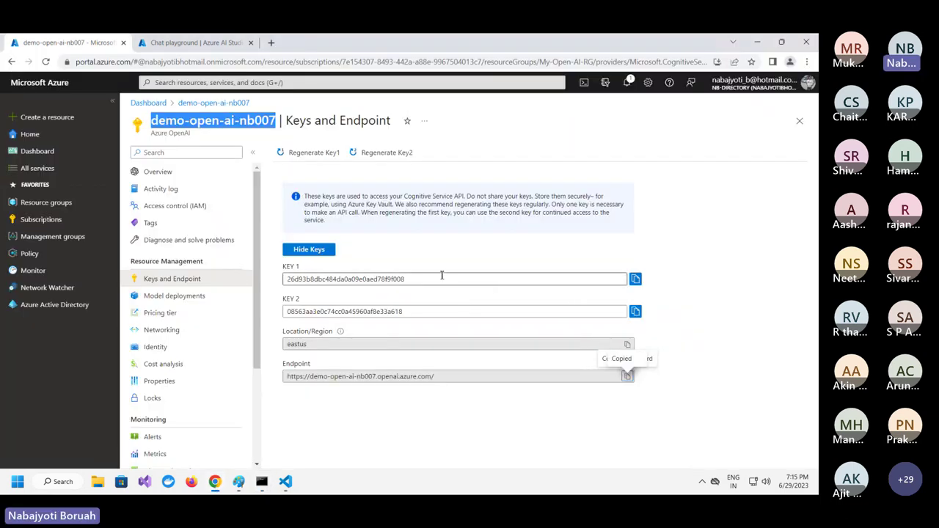
pyautogui.click(636, 279)
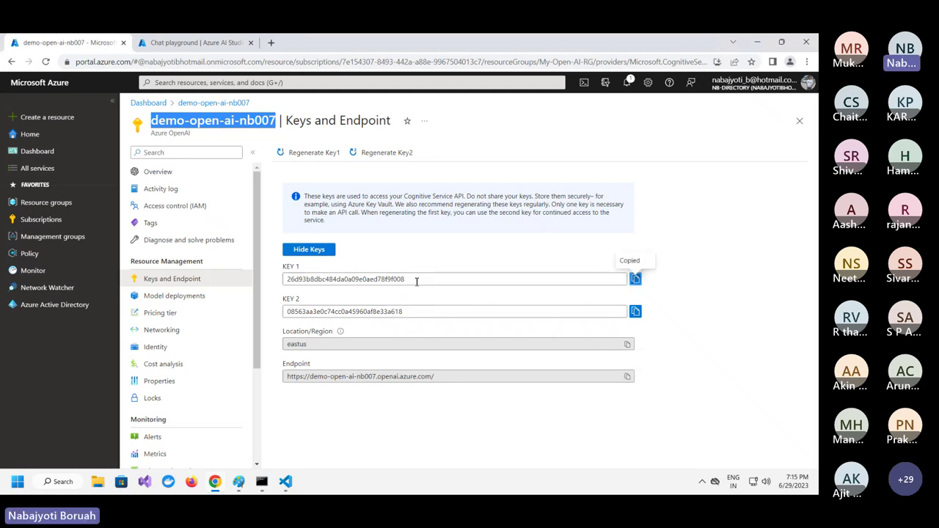
pyautogui.click(262, 481)
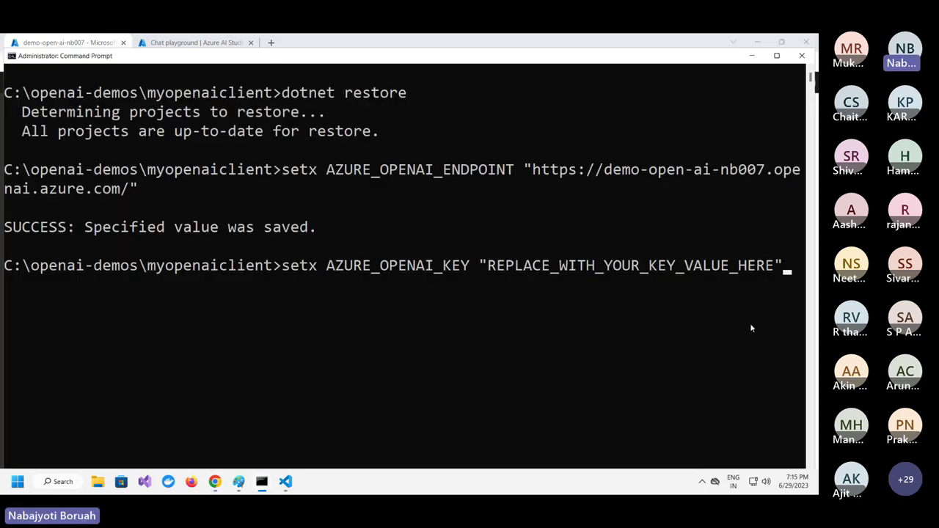
# - Replace the placeholder in the AZURE_OPENAI_KEY setx command with the copied API key and run it
pyautogui.press('Left')
pyautogui.press('BackSpace')
pyautogui.press('BackSpace')
pyautogui.press('BackSpace')
pyautogui.press('BackSpace')
pyautogui.press('BackSpace')
pyautogui.press('BackSpace')
pyautogui.press('BackSpace')
pyautogui.press('BackSpace')
pyautogui.press('BackSpace')
pyautogui.press('BackSpace')
pyautogui.press('BackSpace')
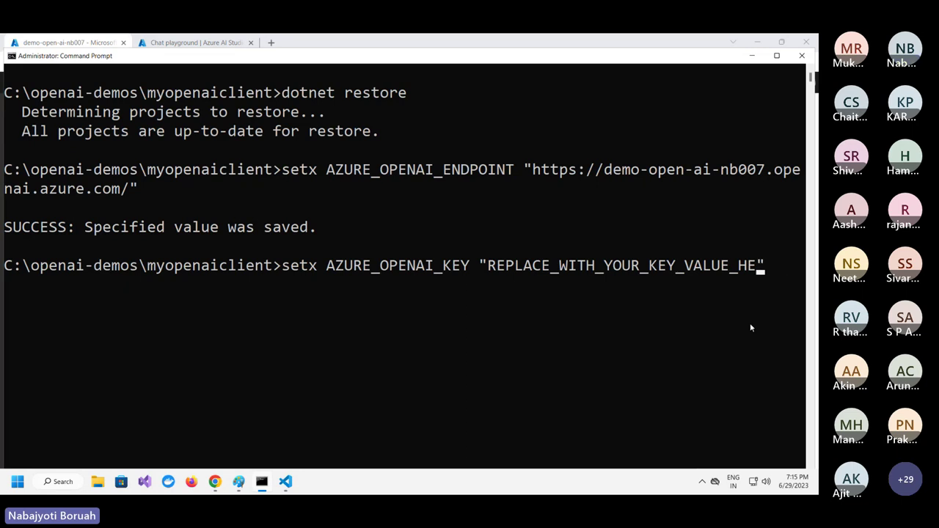
pyautogui.press('BackSpace')
pyautogui.press('BackSpace')
pyautogui.press('BackSpace')
pyautogui.press('BackSpace')
pyautogui.press('BackSpace')
pyautogui.press('BackSpace')
pyautogui.press('BackSpace')
pyautogui.press('BackSpace')
pyautogui.press('BackSpace')
pyautogui.press('BackSpace')
pyautogui.press('BackSpace')
pyautogui.press('BackSpace')
pyautogui.press('BackSpace')
pyautogui.press('BackSpace')
pyautogui.press('BackSpace')
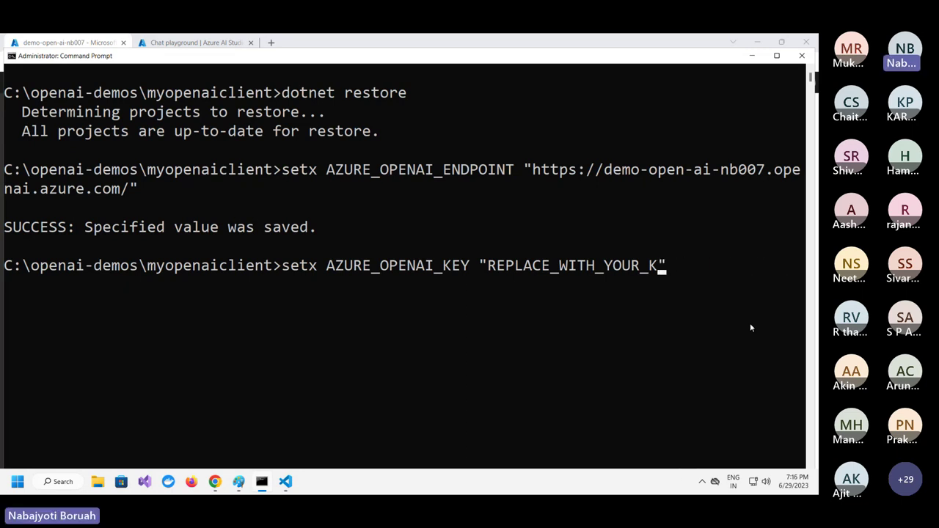
pyautogui.press('BackSpace')
pyautogui.press('BackSpace')
pyautogui.press('BackSpace')
pyautogui.press('BackSpace')
pyautogui.press('BackSpace')
pyautogui.press('BackSpace')
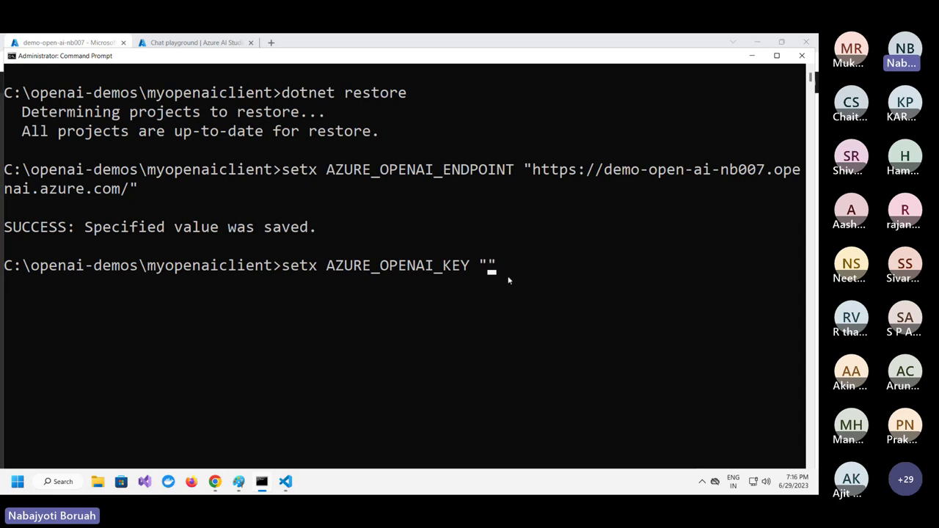
pyautogui.hotkey('ctrl', 'v')
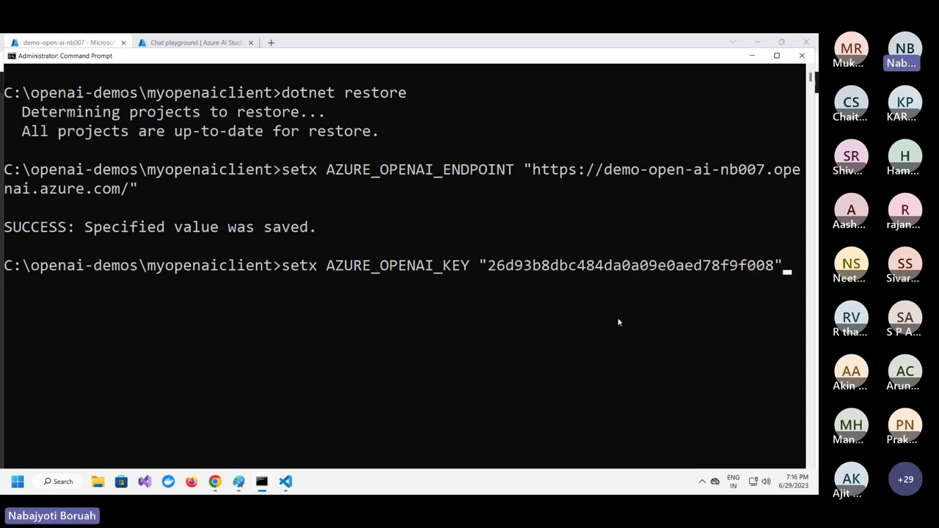
pyautogui.press('Return')
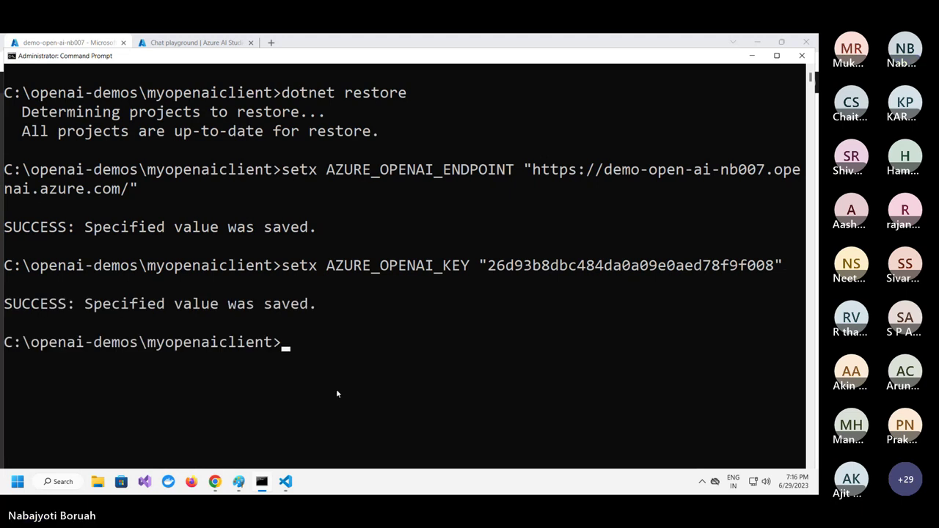
# - Open the Windows environment variables editor to check the AZURE_OPENAI_ENDPOINT and AZURE_OPENAI_KEY user variables, and close the list
pyautogui.click(19, 483)
pyautogui.write('env')
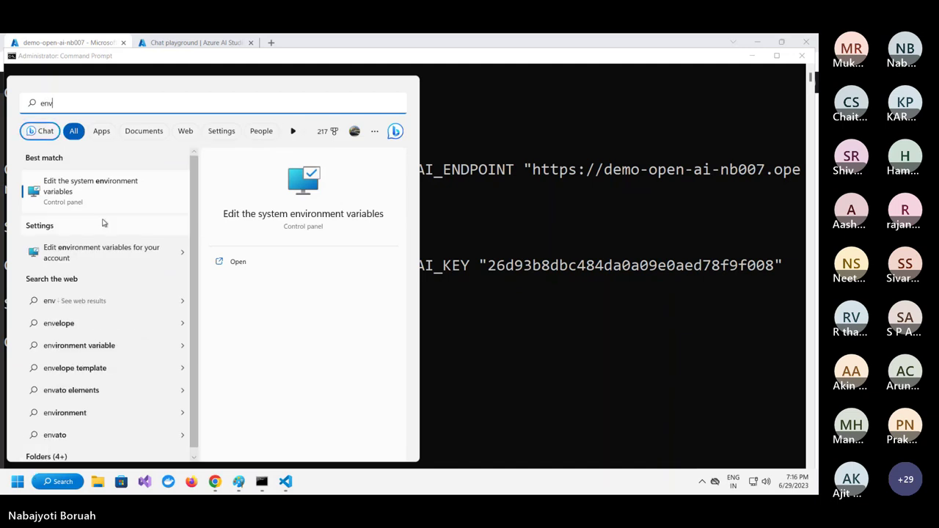
pyautogui.click(325, 178)
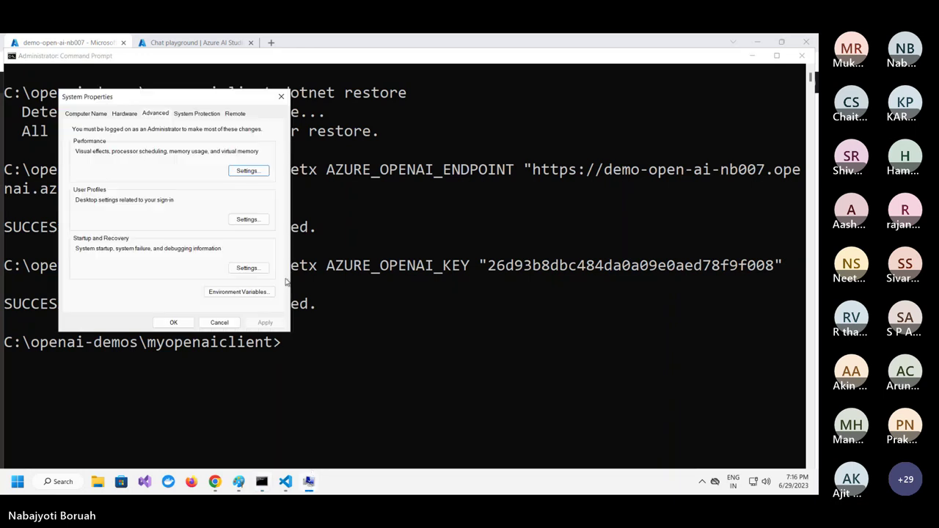
pyautogui.click(241, 292)
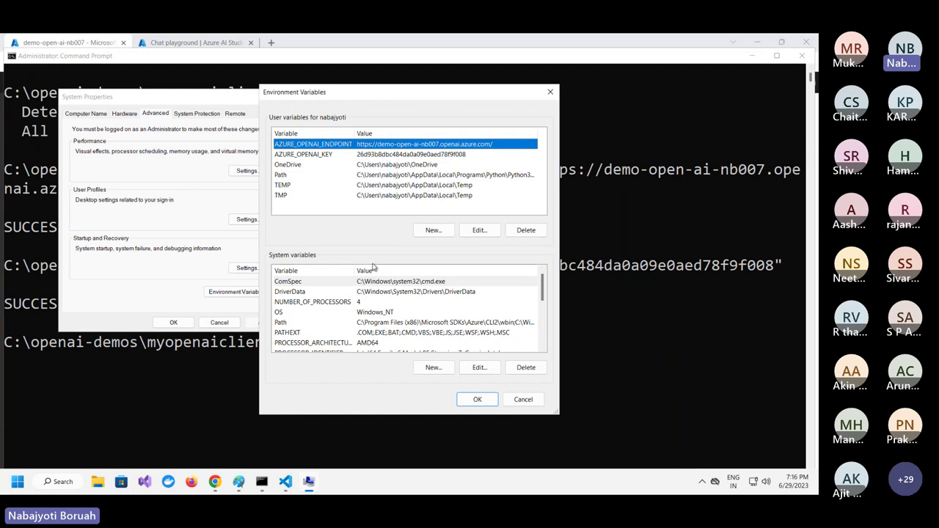
pyautogui.click(467, 396)
pyautogui.click(359, 378)
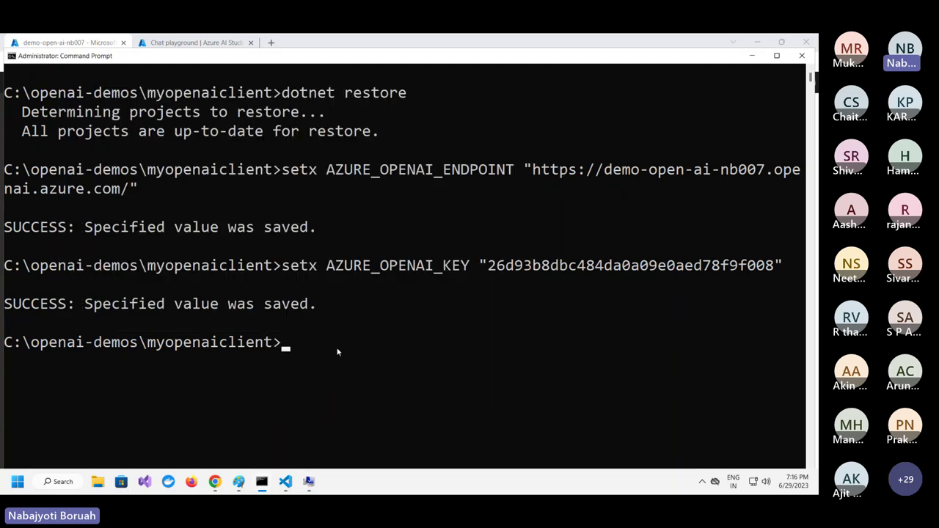
# - Close the current Command Prompt and System Properties, and open a fresh Command Prompt
pyautogui.write('exit')
pyautogui.press('Return')
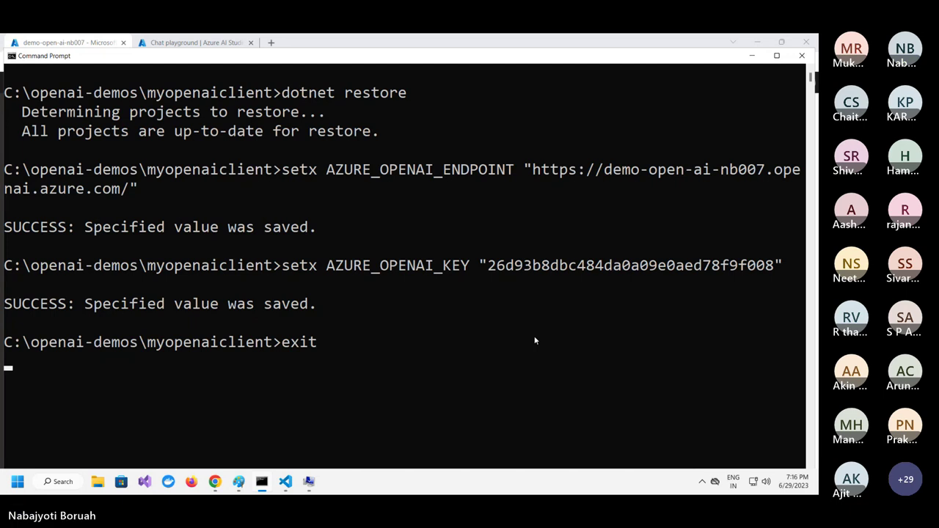
pyautogui.click(802, 56)
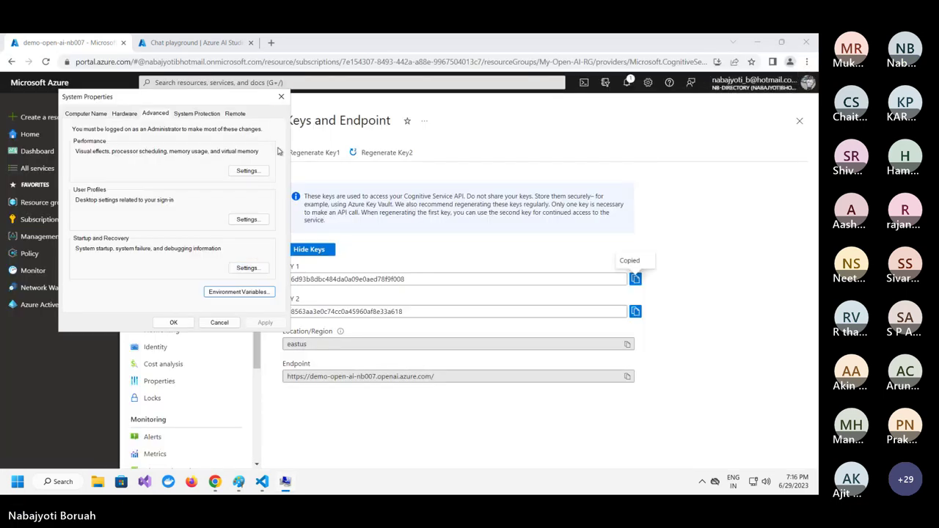
pyautogui.click(281, 96)
pyautogui.click(17, 481)
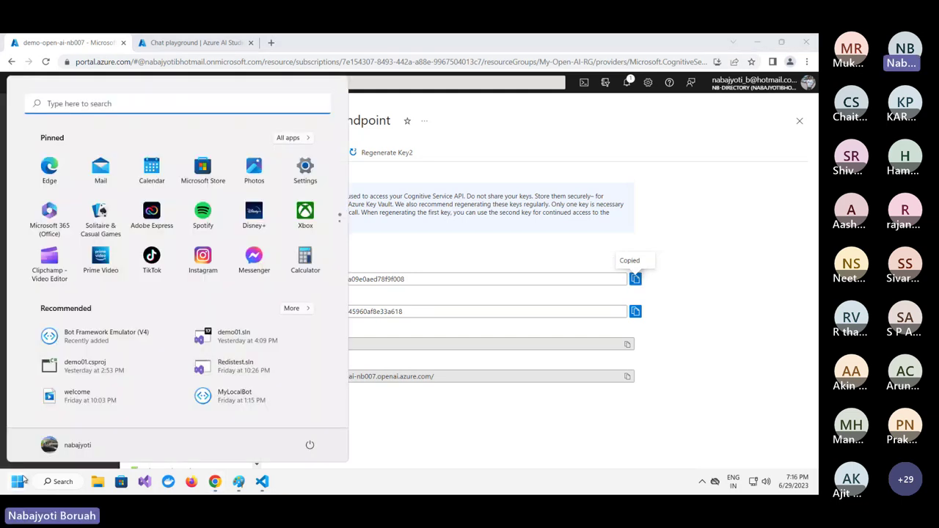
pyautogui.write('cmd')
pyautogui.press('Return')
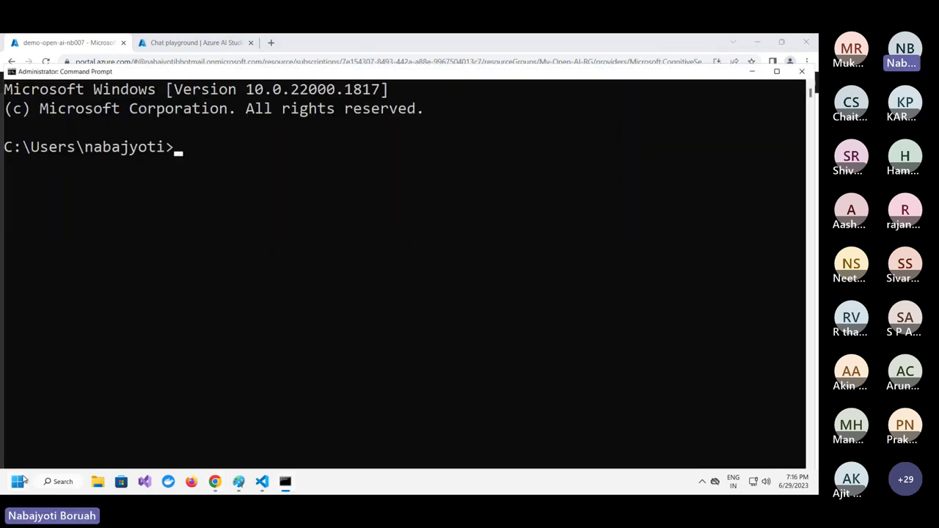
# - Change the working directory to C:\openai-demos\myopenaiclient
pyautogui.write('cd')
pyautogui.press('BackSpace')
pyautogui.press('BackSpace')
pyautogui.press('BackSpace')
pyautogui.write('c')
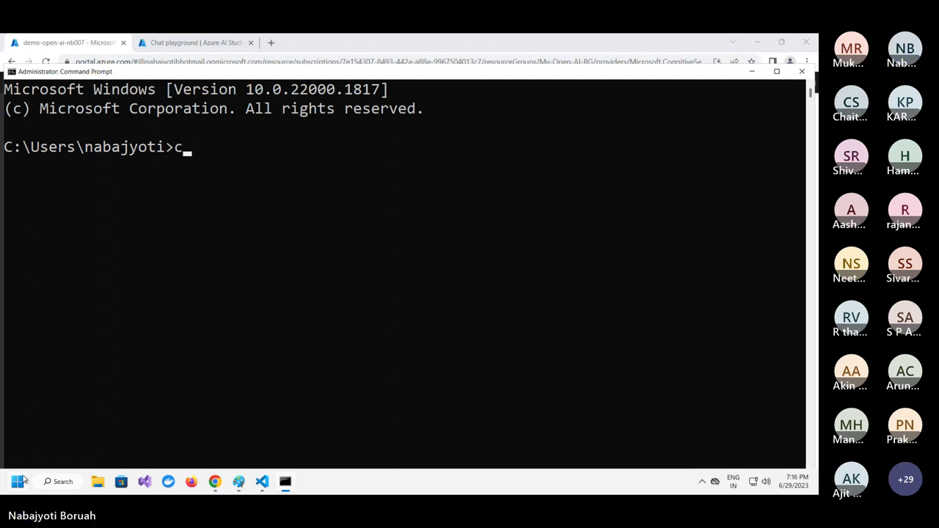
pyautogui.write('d\\')
pyautogui.press('Return')
pyautogui.write('cd openai-demos')
pyautogui.press('Return')
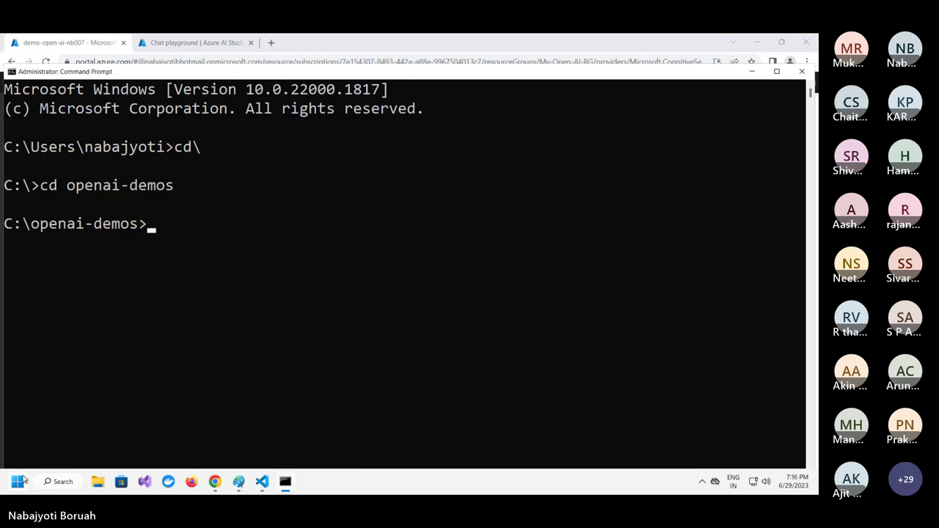
pyautogui.write('cd myopenaiclient')
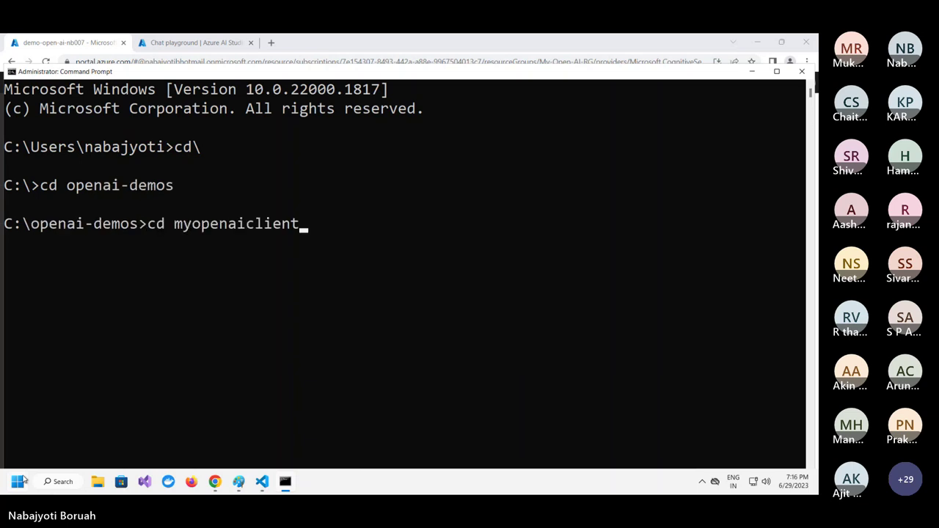
pyautogui.press('Return')
# - Clear the console and list the files in the myopenaiclient folder
pyautogui.write('cls')
pyautogui.press('Return')
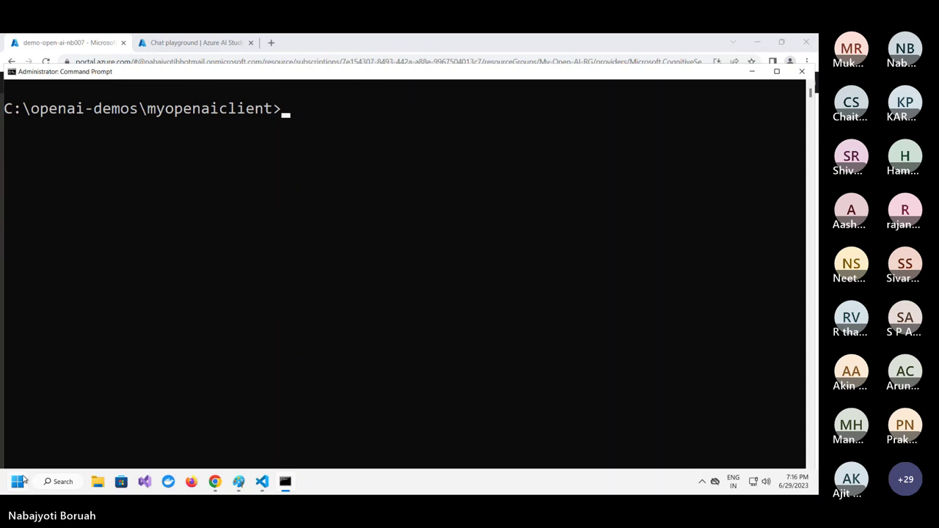
pyautogui.write('dir')
pyautogui.press('Return')
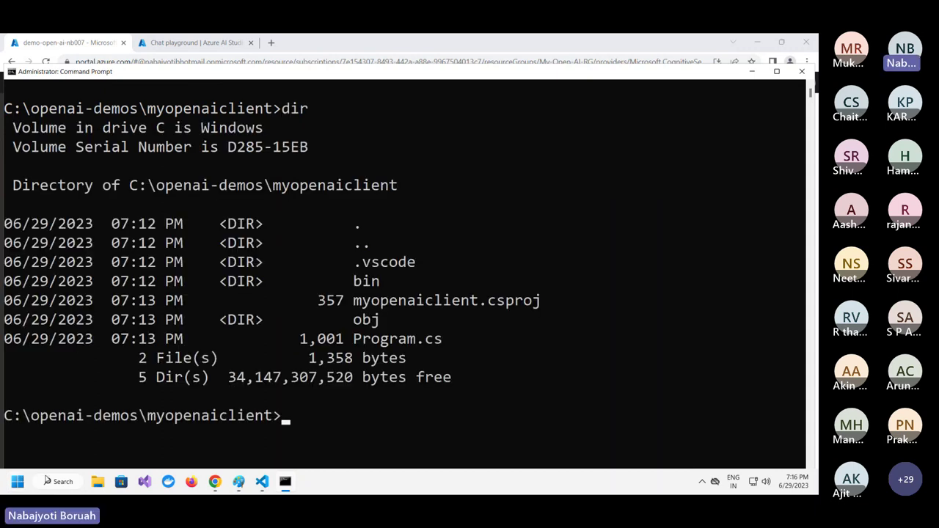
# - In Visual Studio Code, review the environment variable lines and the system chat message in Program.cs
pyautogui.click(261, 481)
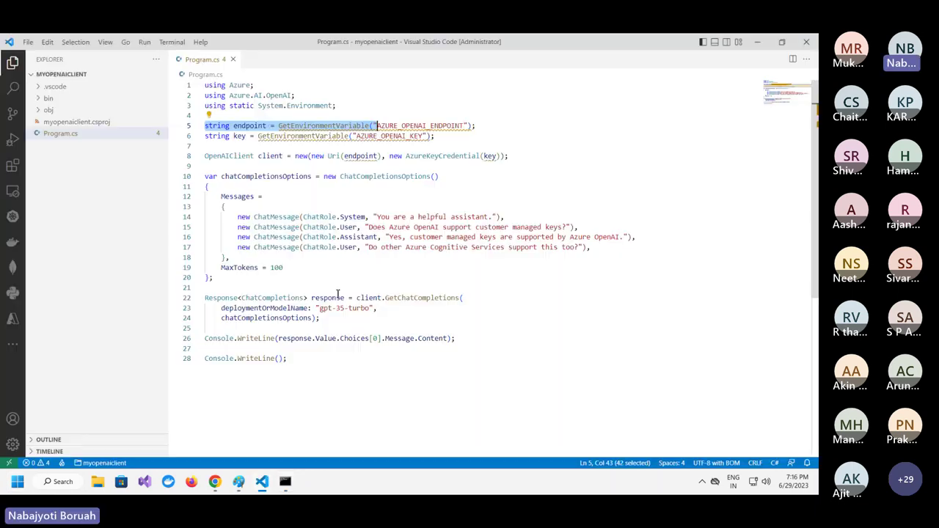
pyautogui.click(430, 167)
pyautogui.moveTo(452, 136); pyautogui.dragTo(206, 115)
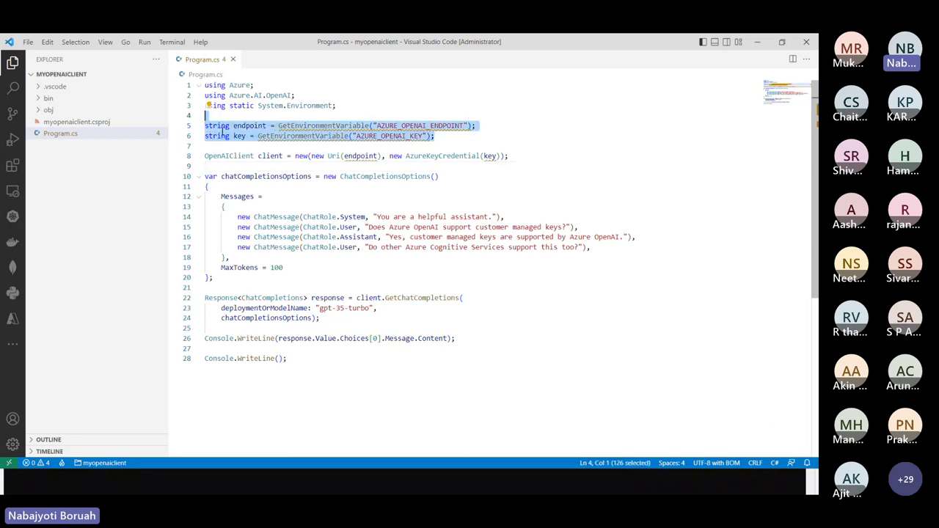
pyautogui.click(317, 139)
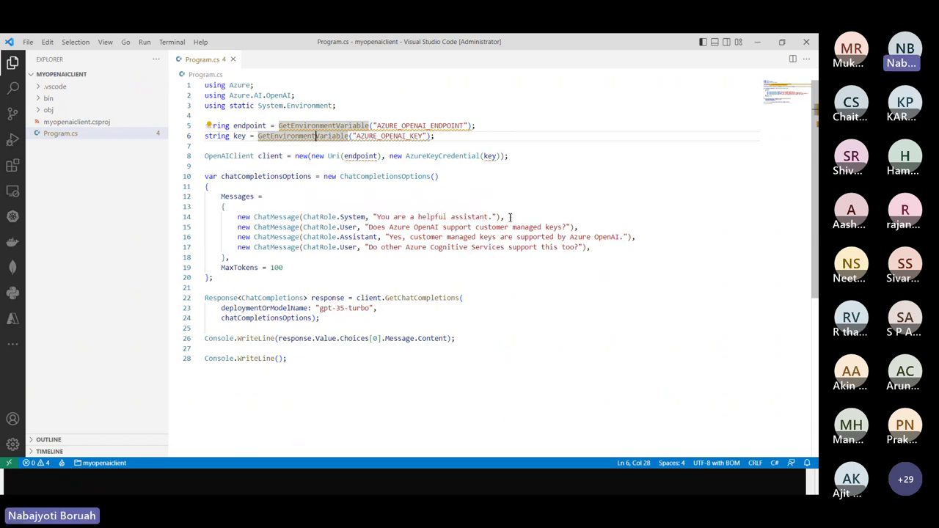
pyautogui.moveTo(509, 217); pyautogui.dragTo(272, 207)
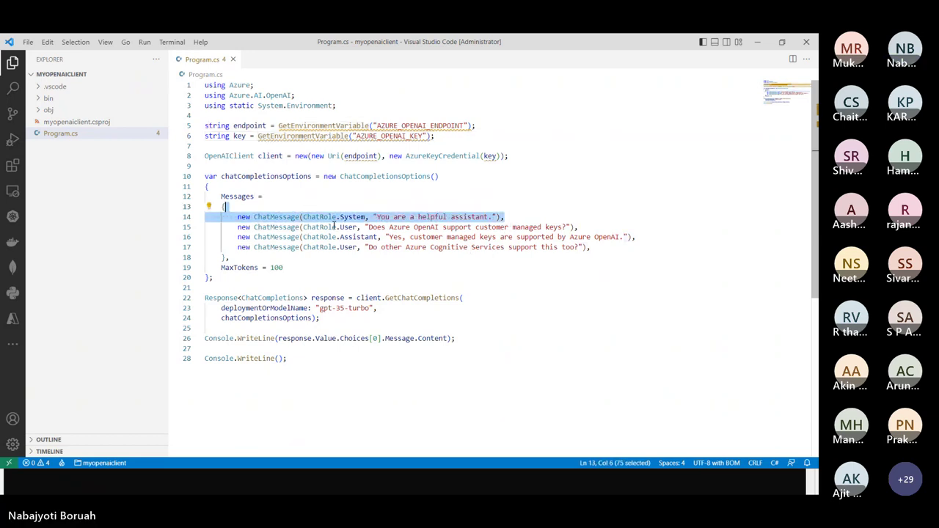
pyautogui.click(471, 267)
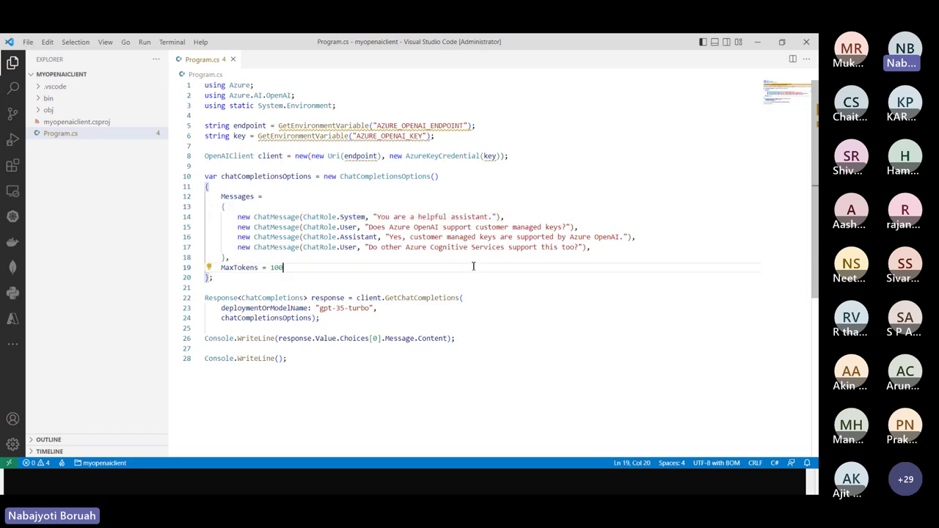
# - Select the gpt-35-turbo deployment name in Program.cs, then switch to Azure AI Studio and open the my-gpt-chat deployment's details
pyautogui.moveTo(319, 308); pyautogui.dragTo(374, 309)
pyautogui.click(448, 316)
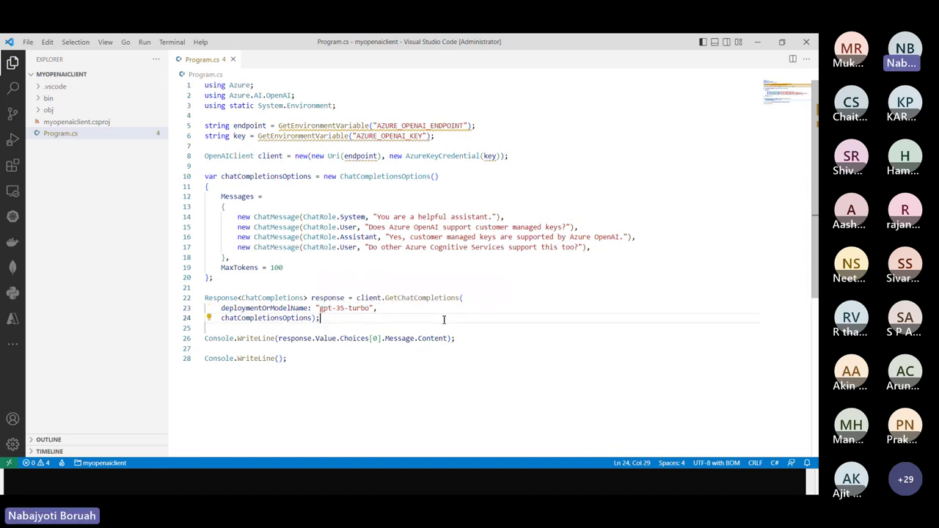
pyautogui.moveTo(320, 308); pyautogui.dragTo(373, 310)
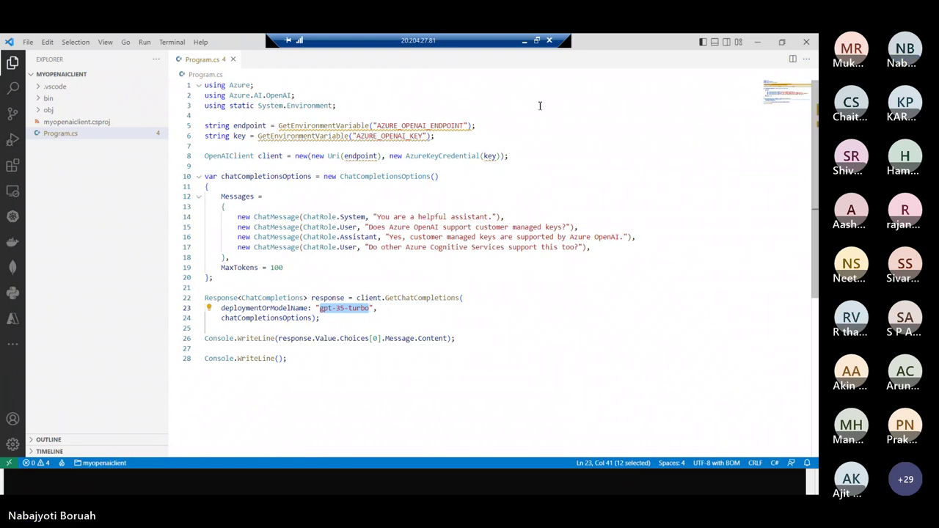
pyautogui.click(757, 42)
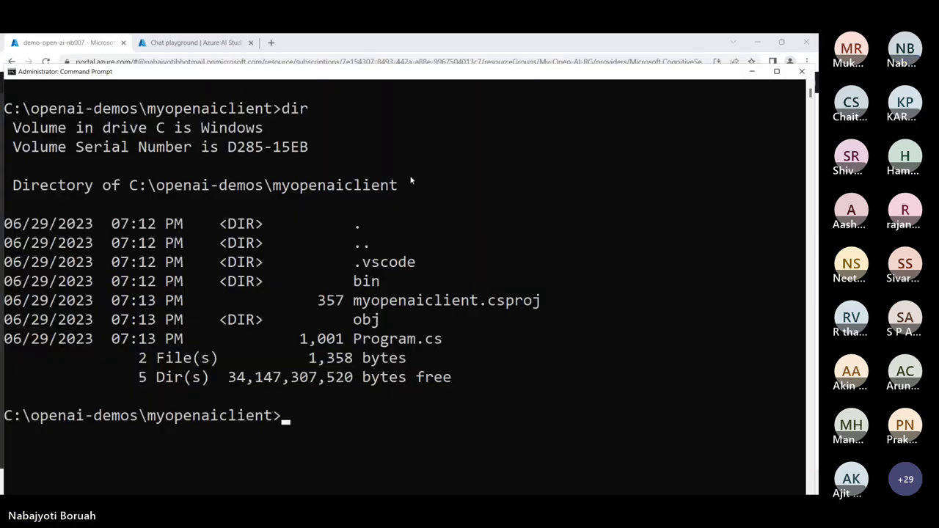
pyautogui.click(751, 71)
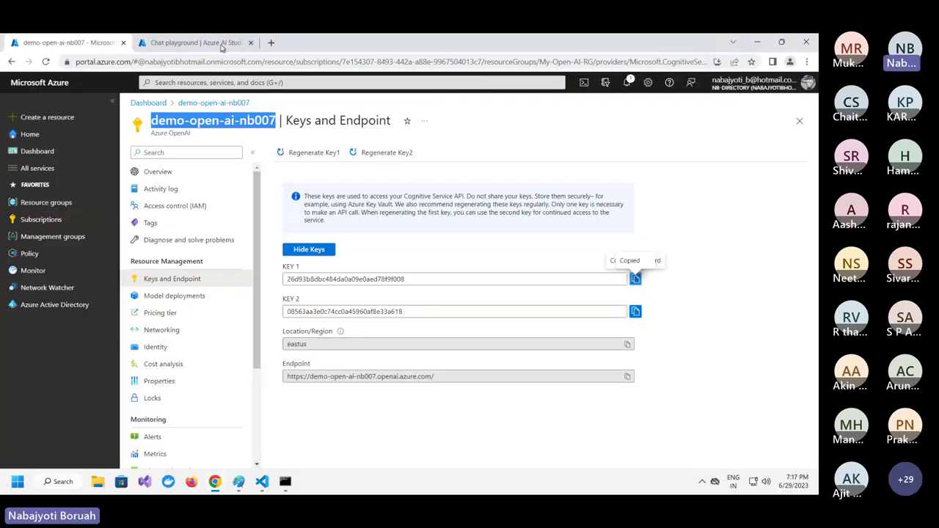
pyautogui.click(210, 43)
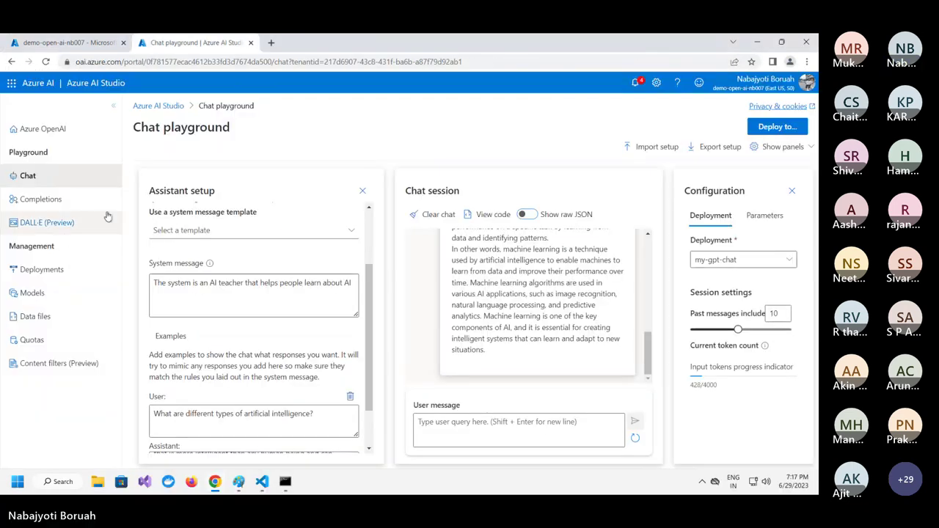
pyautogui.click(57, 270)
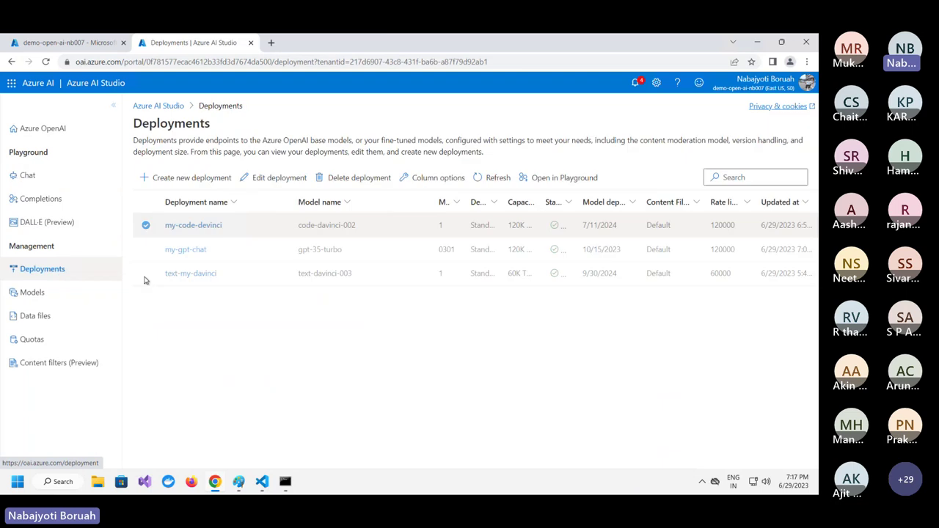
pyautogui.click(202, 252)
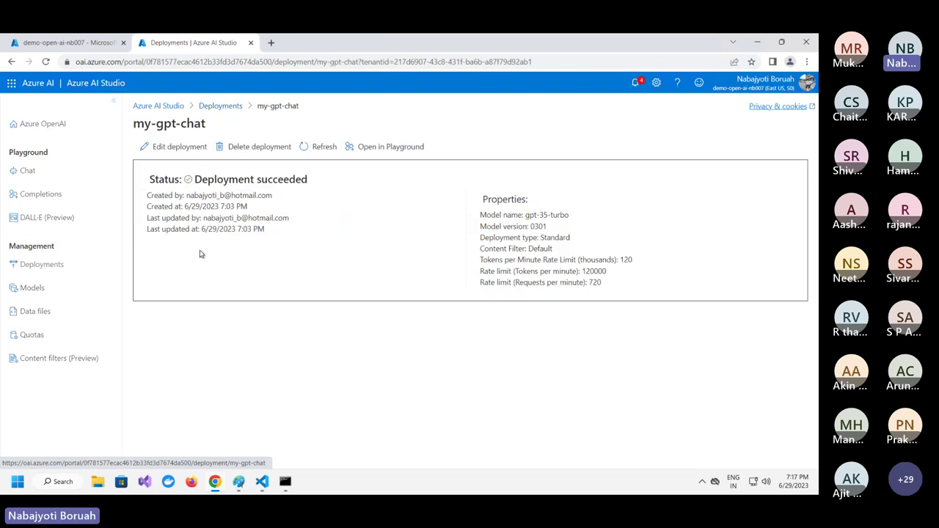
# - Copy the deployment name my-gpt-chat and, back in Visual Studio Code, paste it as the deploymentOrModelName value in Program.cs
pyautogui.moveTo(133, 125); pyautogui.dragTo(207, 126)
pyautogui.rightClick(206, 126)
pyautogui.click(220, 135)
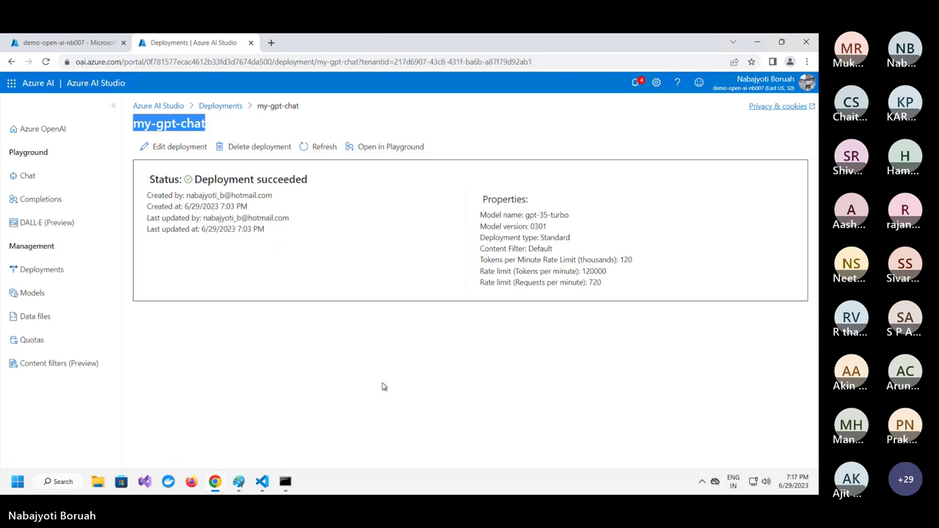
pyautogui.click(264, 481)
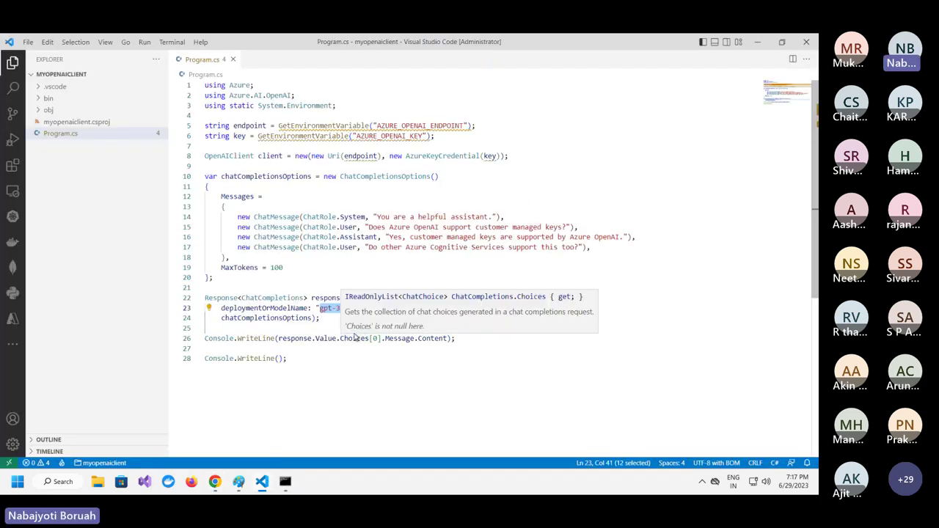
pyautogui.hotkey('ctrl', 'v')
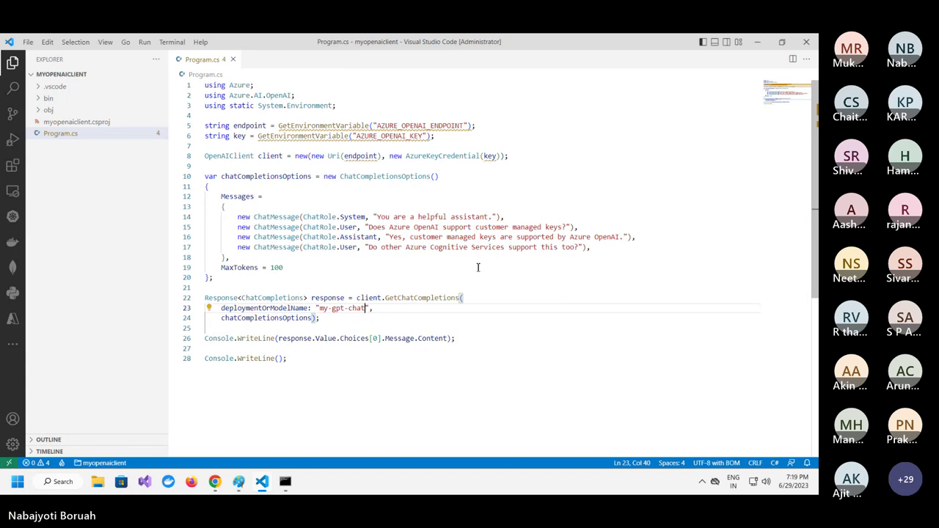
# - Delete the assistant message and the follow-up user message from the Messages list, including the leftover blank line
pyautogui.moveTo(238, 239); pyautogui.dragTo(600, 247)
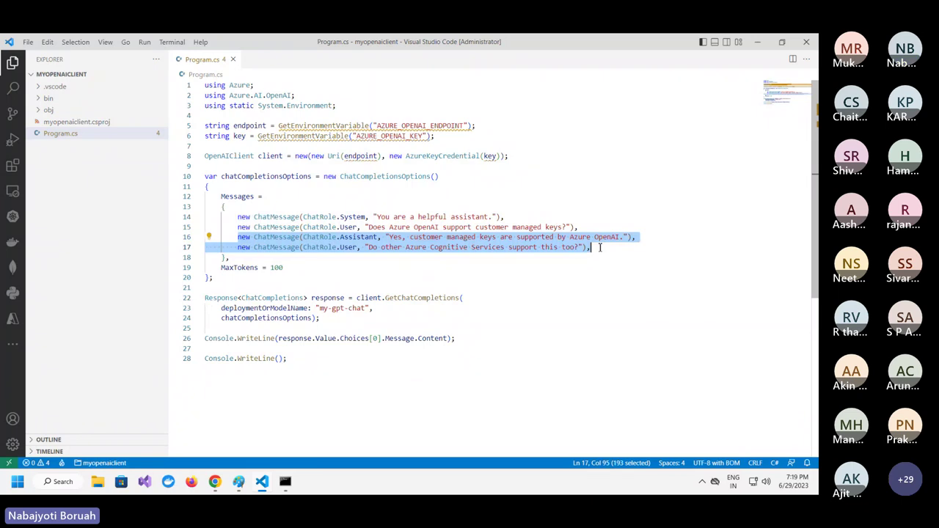
pyautogui.press('BackSpace')
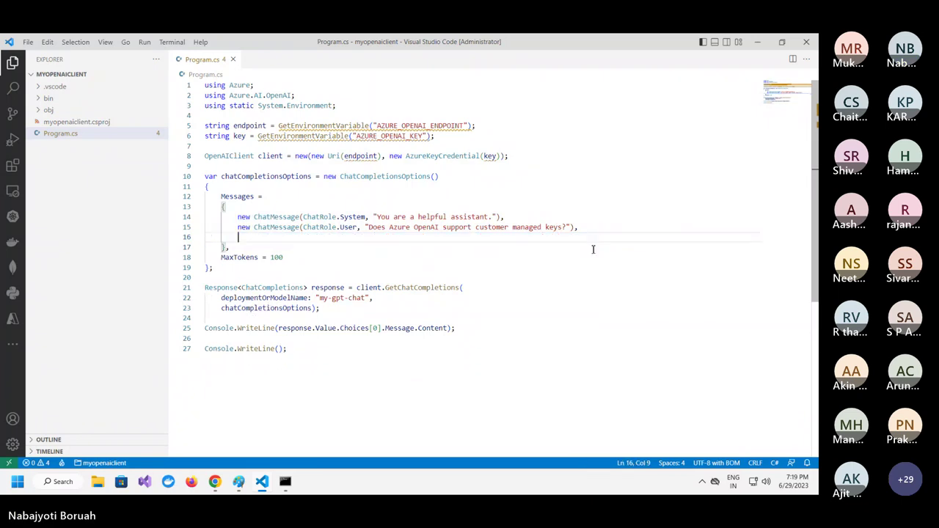
pyautogui.press('BackSpace')
pyautogui.press('BackSpace')
pyautogui.press('BackSpace')
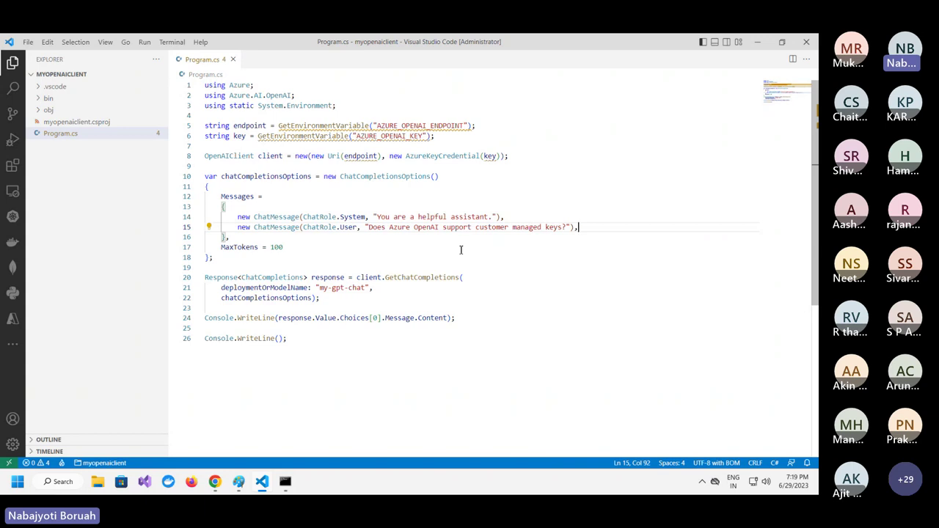
# - Review the system and user chat messages, the MaxTokens setting and the whole chatCompletionsOptions block in Program.cs
pyautogui.moveTo(369, 227); pyautogui.dragTo(564, 227)
pyautogui.click(535, 224)
pyautogui.moveTo(378, 217); pyautogui.dragTo(486, 217)
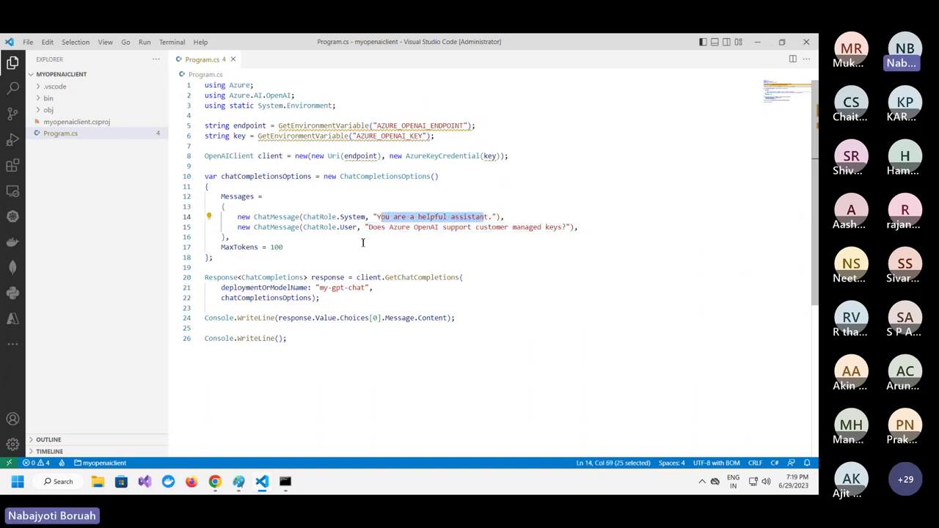
pyautogui.click(390, 217)
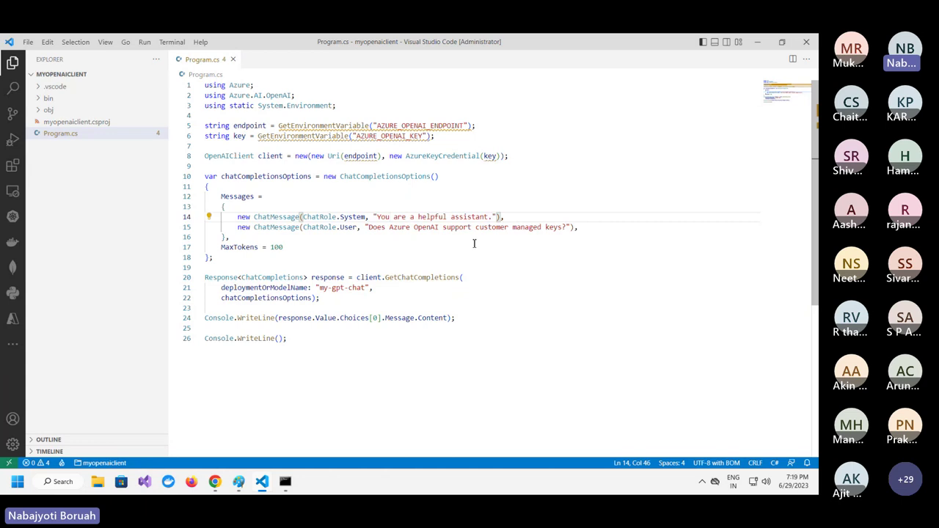
pyautogui.click(282, 247)
pyautogui.click(387, 266)
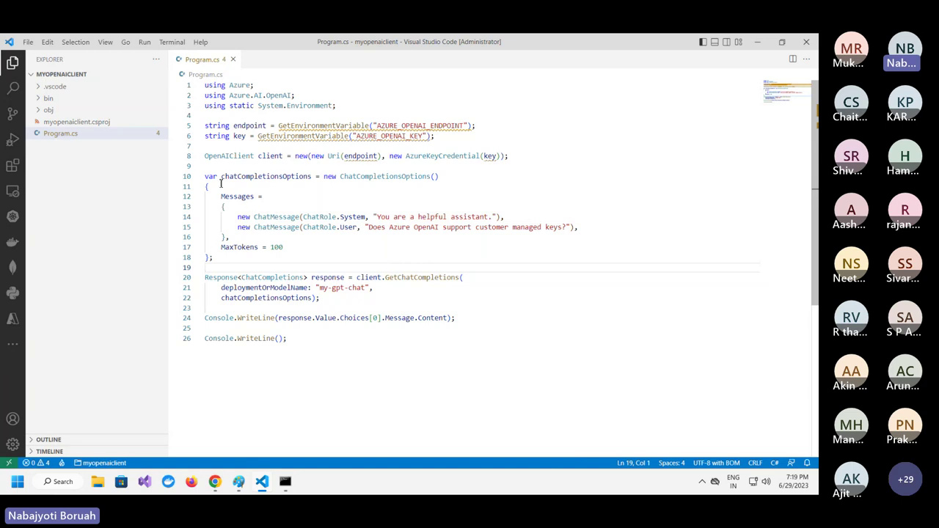
pyautogui.moveTo(207, 176); pyautogui.dragTo(299, 256)
pyautogui.click(311, 257)
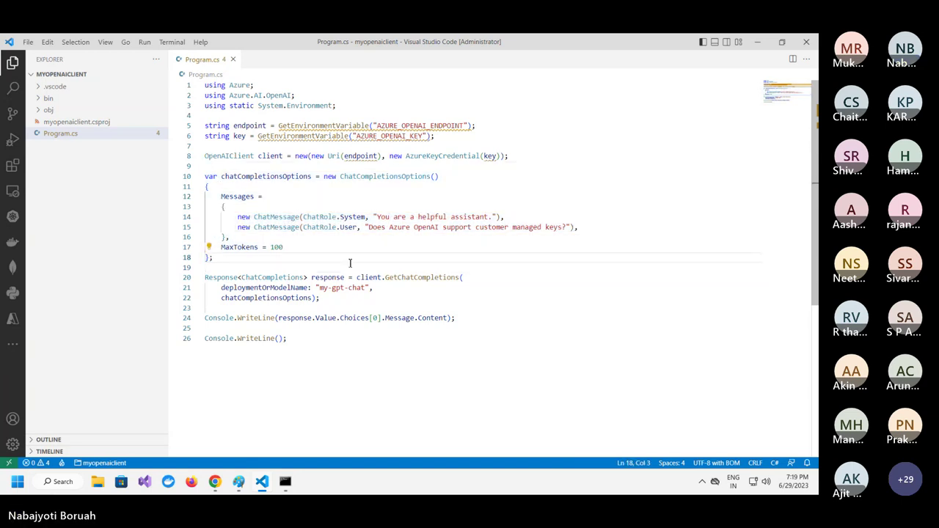
# - Review the GetChatCompletions call, its ChatCompletions response type and the Console.WriteLine output, and save Program.cs
pyautogui.moveTo(385, 278); pyautogui.dragTo(458, 279)
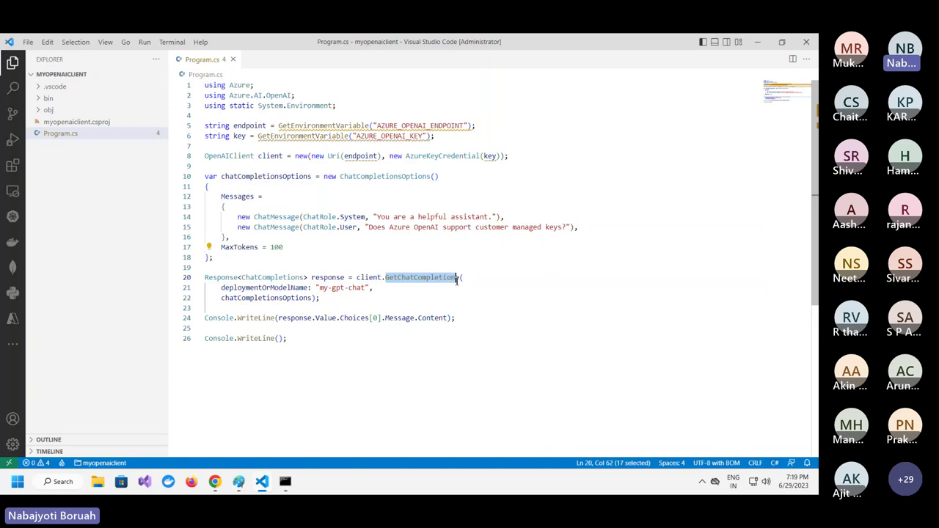
pyautogui.click(503, 306)
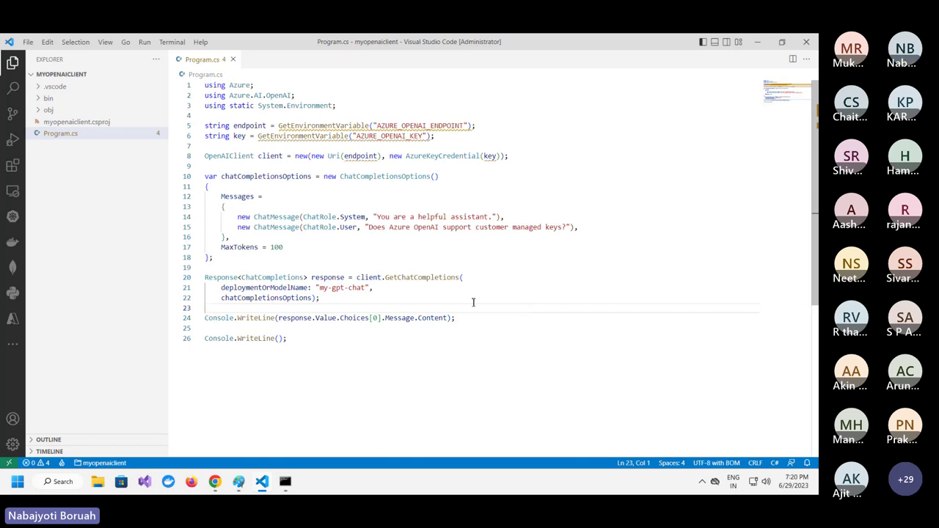
pyautogui.doubleClick(273, 277)
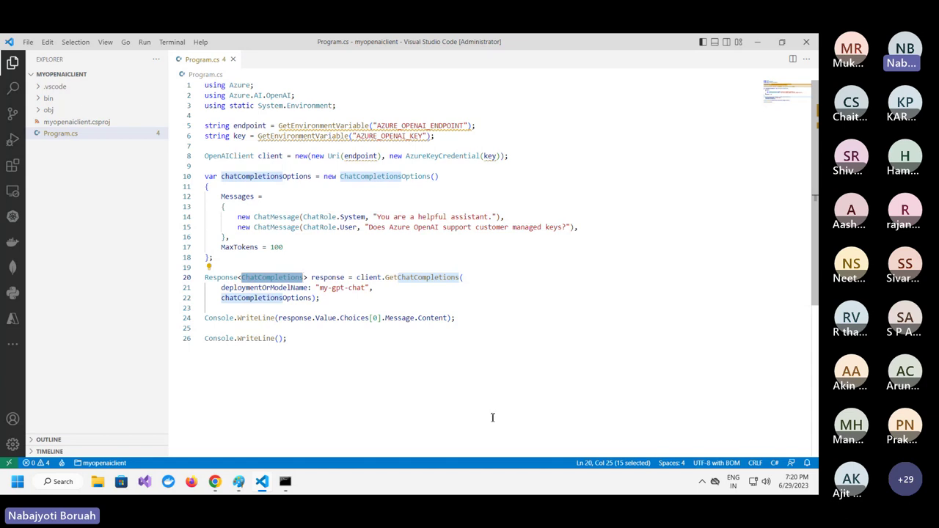
pyautogui.moveTo(455, 317); pyautogui.dragTo(177, 320)
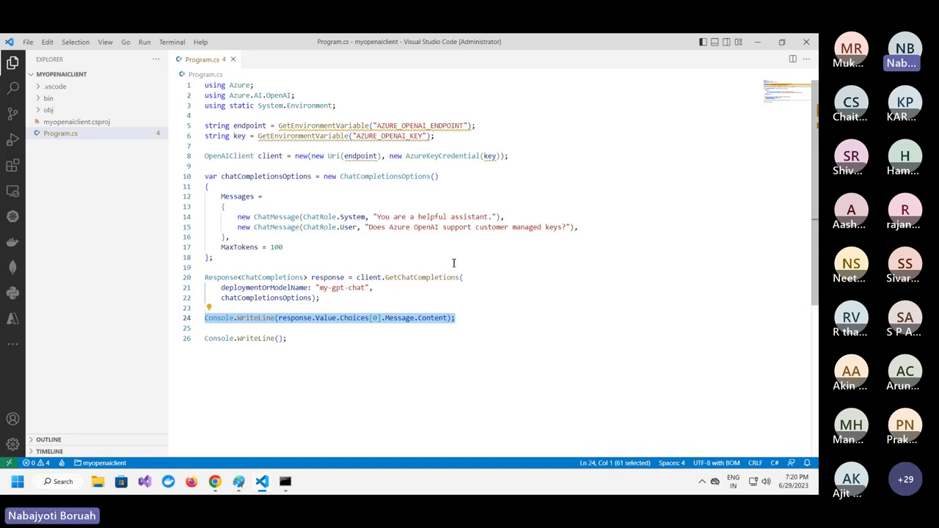
pyautogui.click(438, 337)
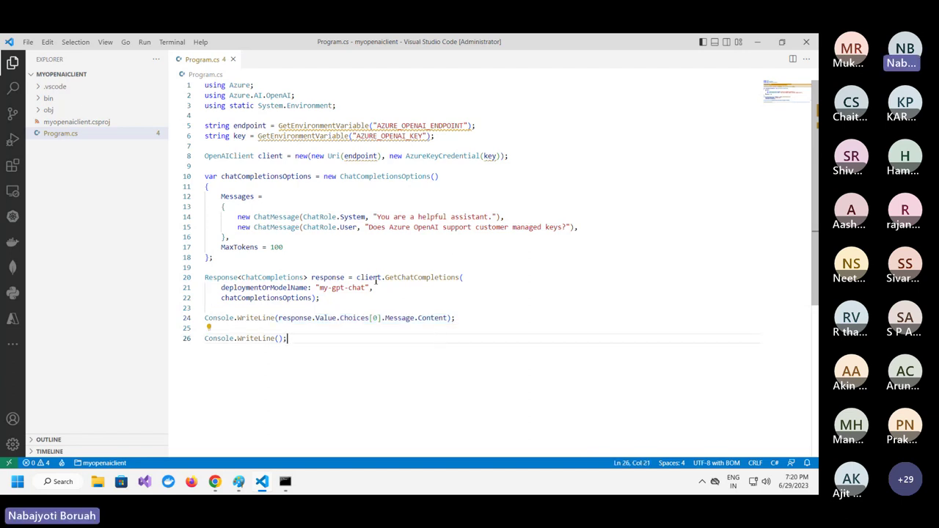
pyautogui.click(27, 42)
pyautogui.click(40, 215)
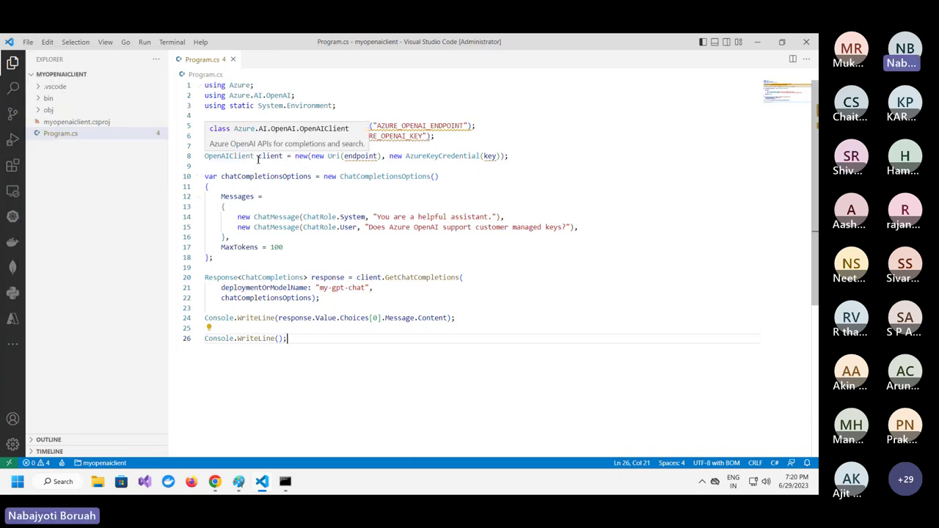
# - Examine how the OpenAIClient is created from the endpoint and key, and how Messages and MaxTokens are defined
pyautogui.moveTo(255, 156); pyautogui.dragTo(203, 157)
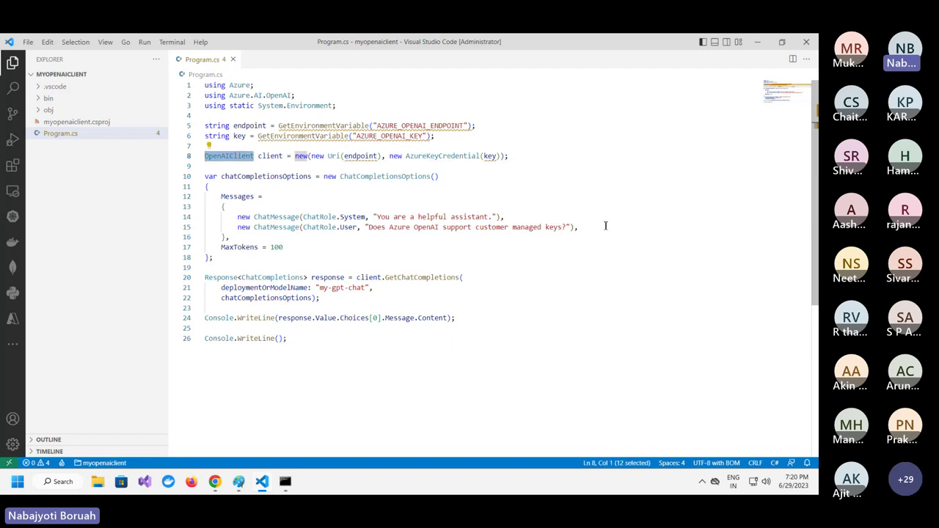
pyautogui.click(590, 206)
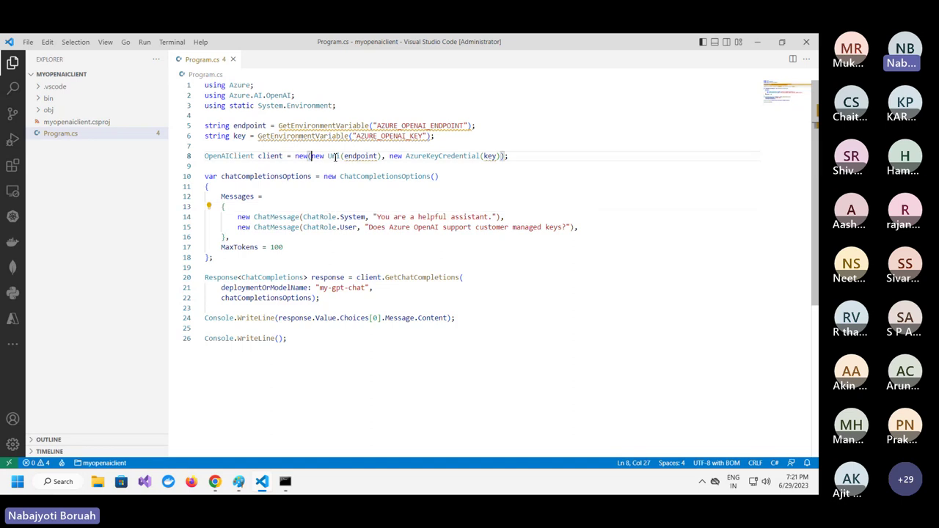
pyautogui.moveTo(311, 156); pyautogui.dragTo(513, 156)
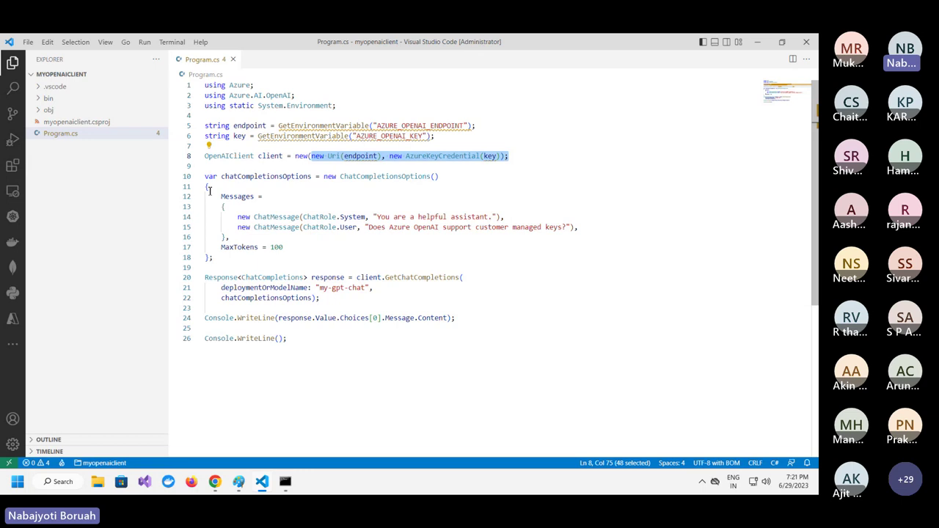
pyautogui.moveTo(220, 196); pyautogui.dragTo(224, 207)
pyautogui.moveTo(279, 226); pyautogui.dragTo(286, 248)
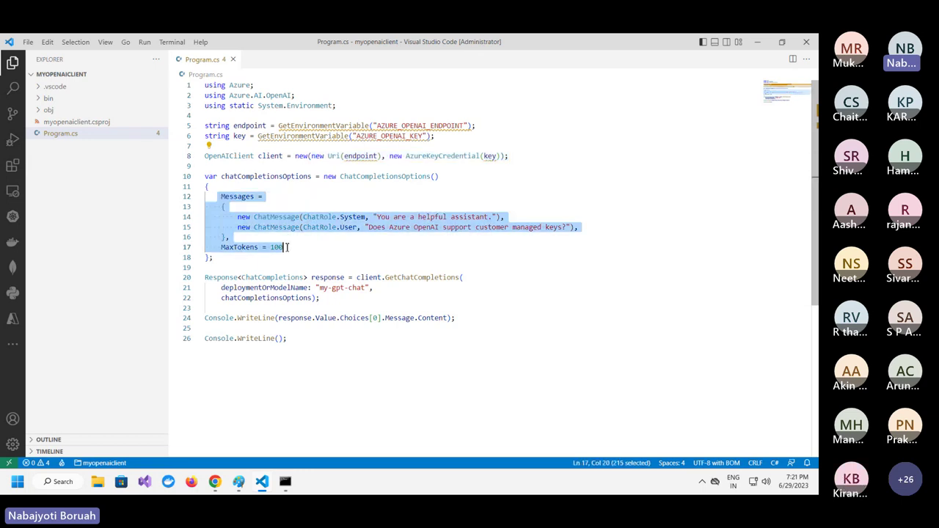
pyautogui.click(314, 247)
pyautogui.moveTo(224, 201); pyautogui.dragTo(236, 217)
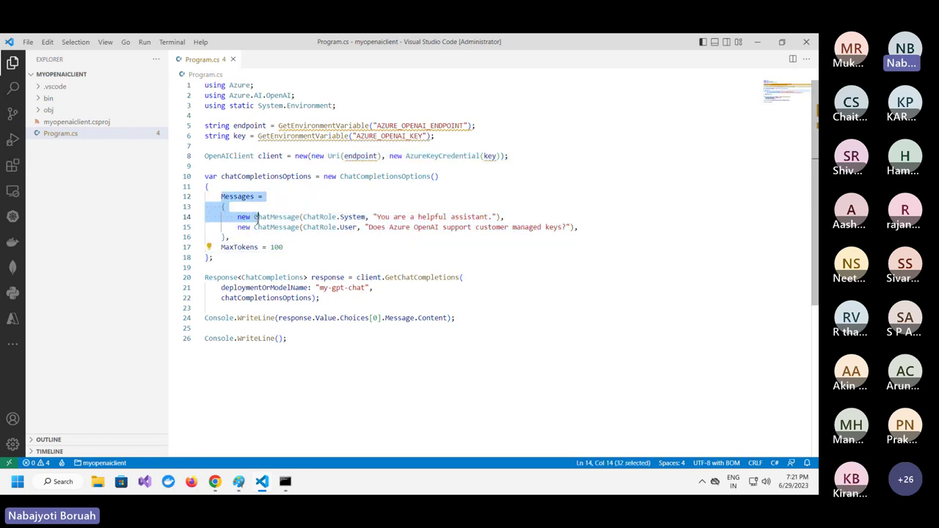
pyautogui.moveTo(283, 247); pyautogui.dragTo(222, 248)
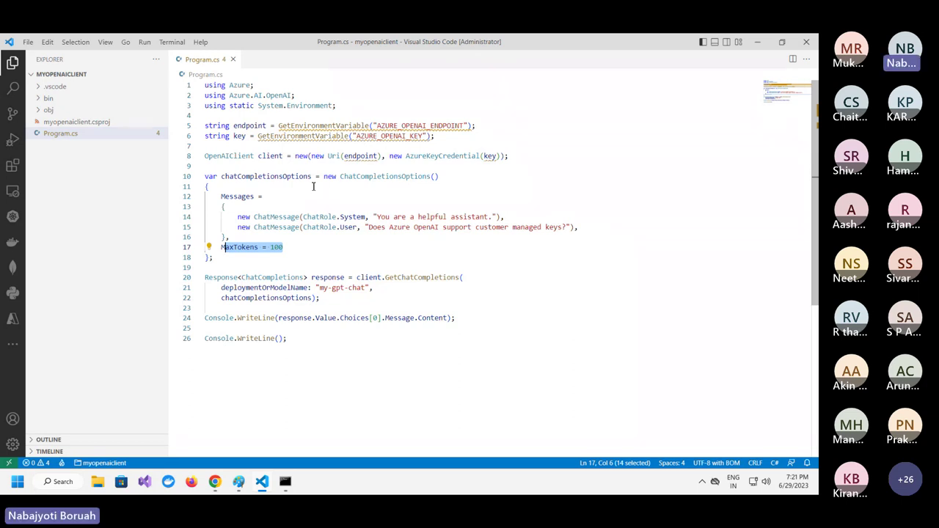
pyautogui.click(329, 254)
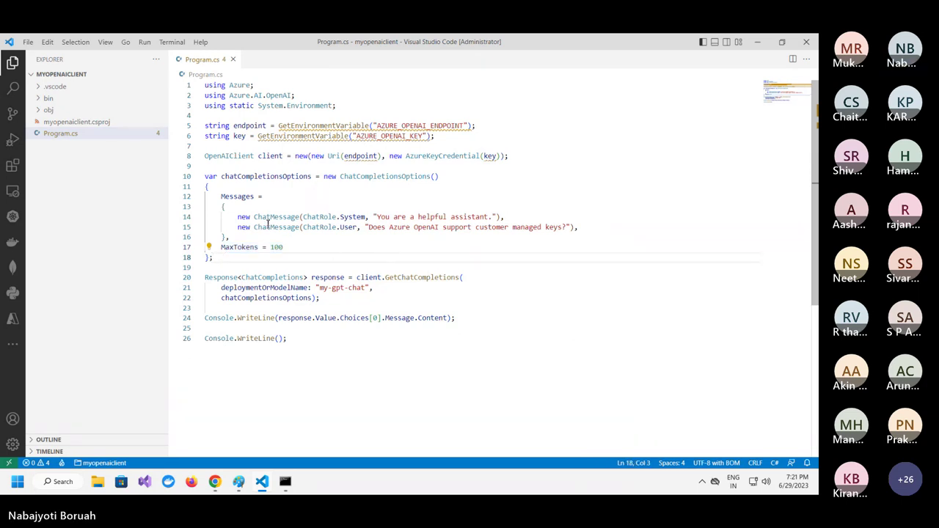
# - Check how chatCompletionsOptions and the my-gpt-chat deployment name are passed to GetChatCompletions, and save Program.cs again
pyautogui.doubleClick(263, 178)
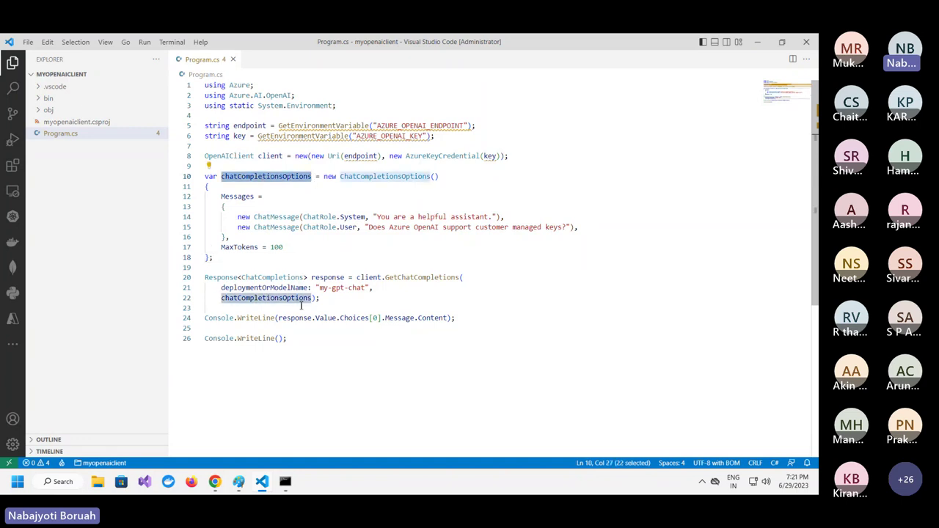
pyautogui.click(294, 177)
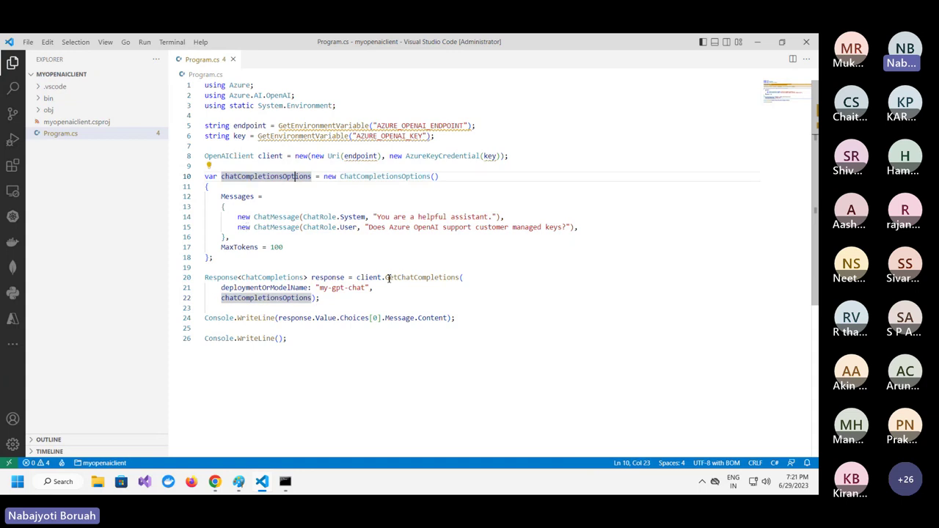
pyautogui.moveTo(389, 277); pyautogui.dragTo(457, 278)
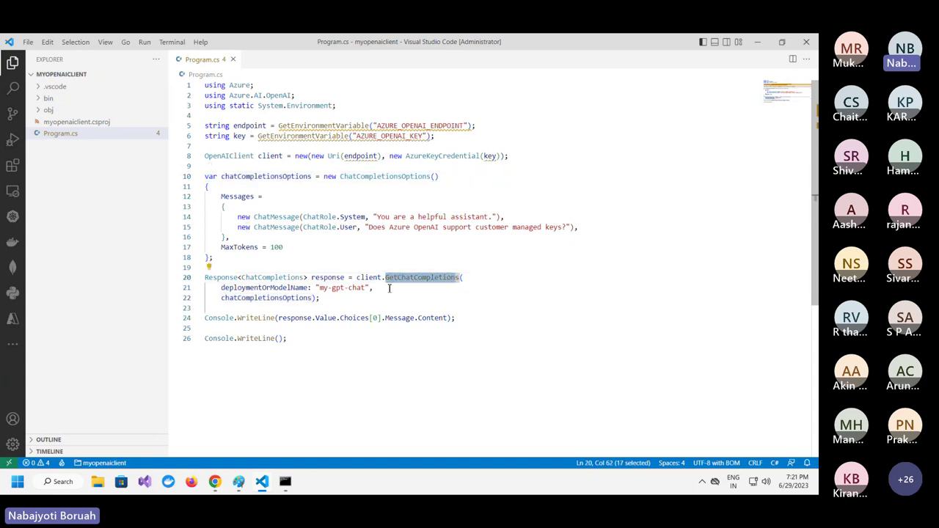
pyautogui.moveTo(362, 287); pyautogui.dragTo(320, 287)
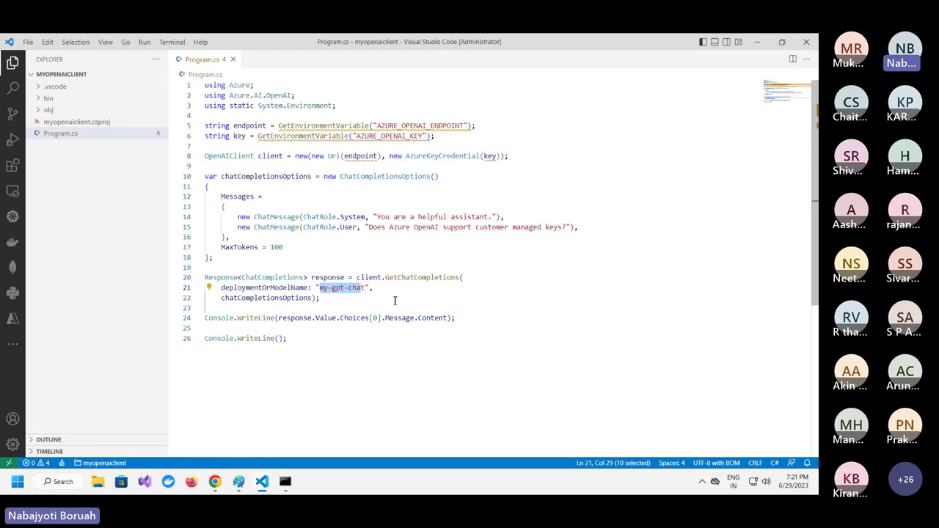
pyautogui.click(27, 41)
pyautogui.click(97, 212)
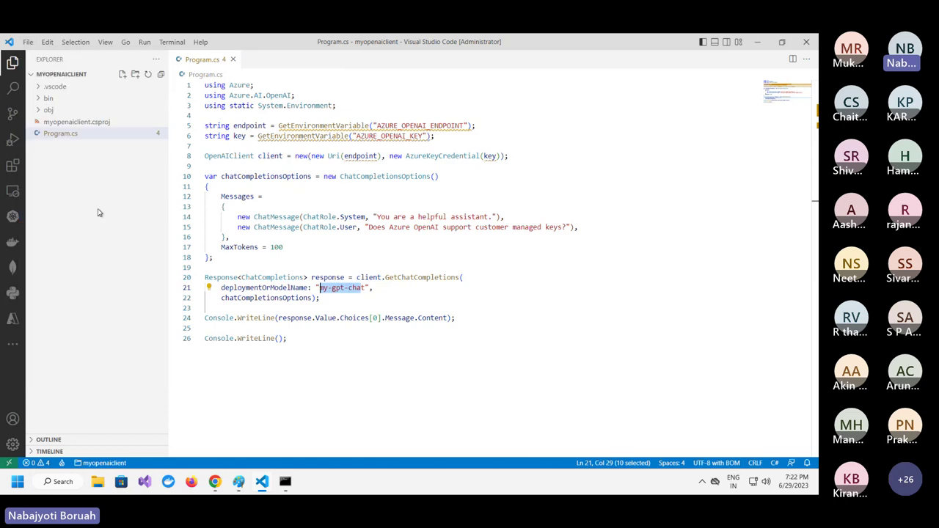
# - Recheck the user question in Program.cs, and build the project with dotnet build in a cleared Command Prompt
pyautogui.click(501, 209)
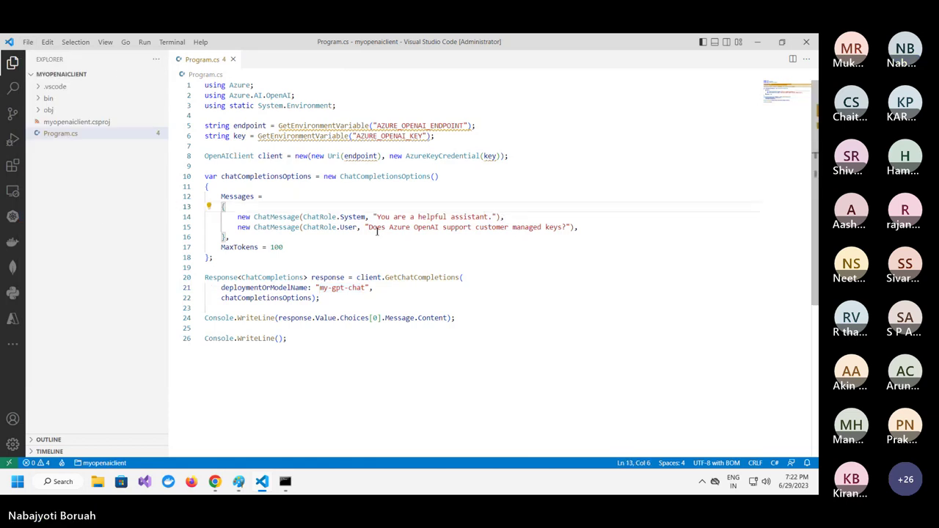
pyautogui.moveTo(376, 229); pyautogui.dragTo(581, 231)
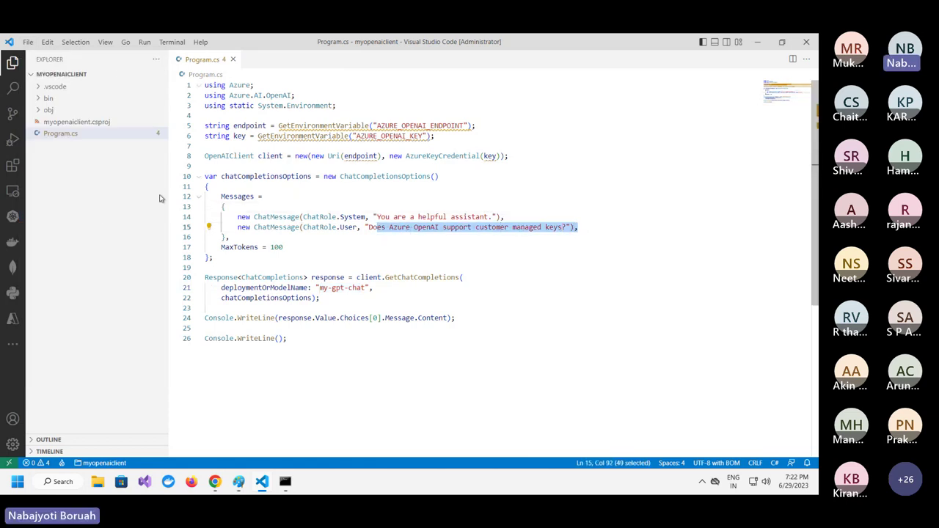
pyautogui.click(285, 483)
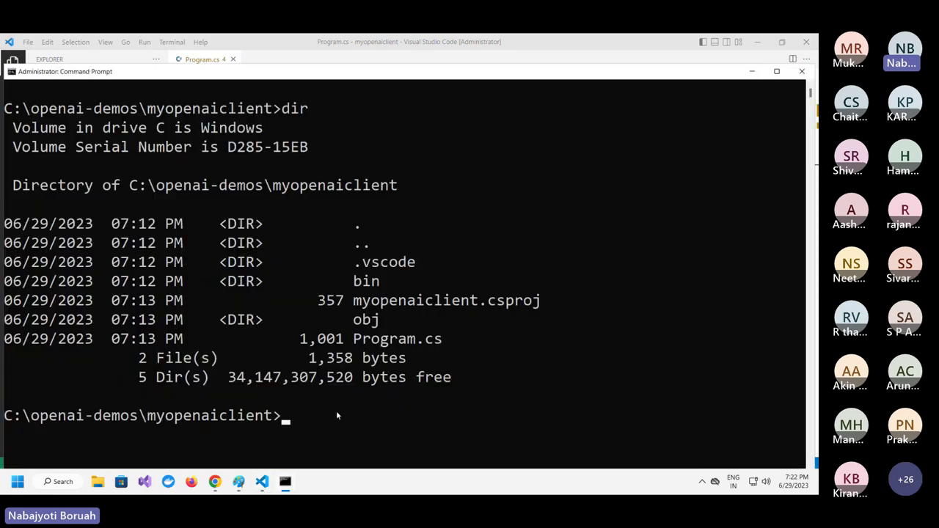
pyautogui.write('cls')
pyautogui.press('Return')
pyautogui.write('dotnet')
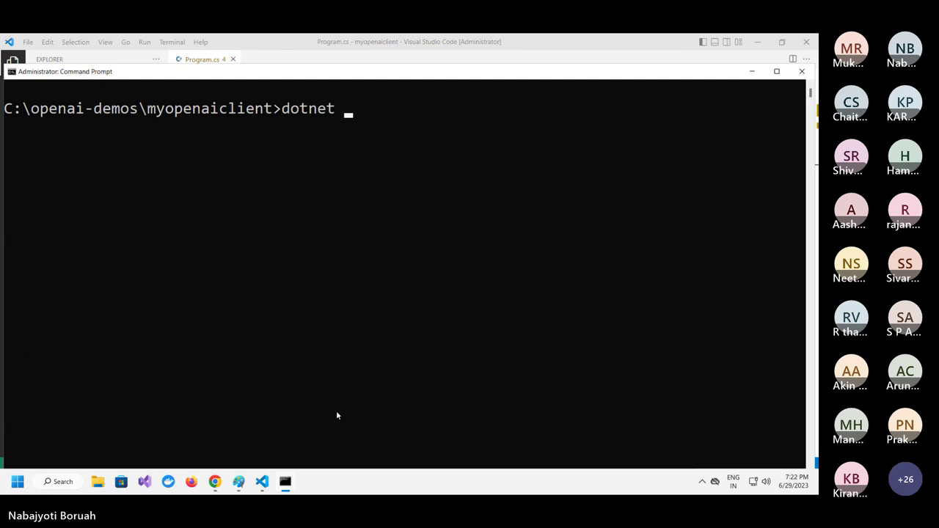
pyautogui.write(' build')
pyautogui.press('Return')
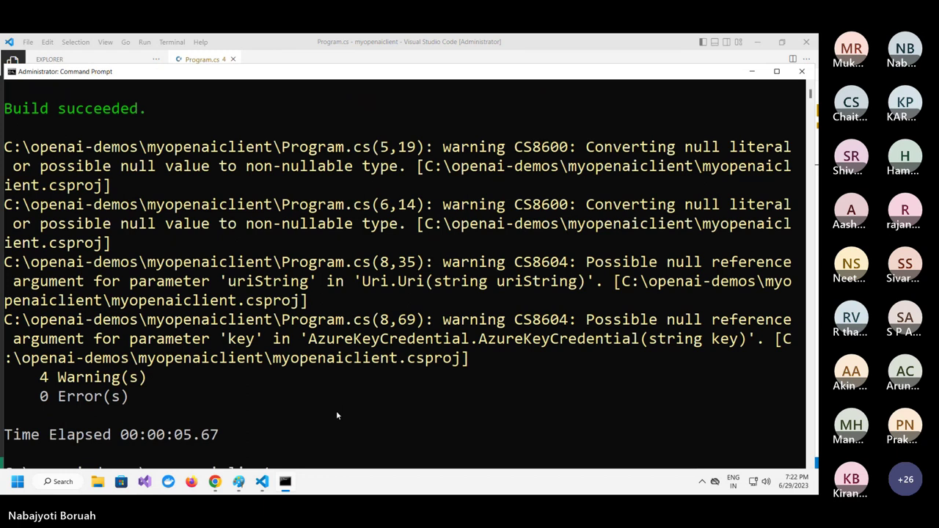
pyautogui.scroll(4, 237, 315)
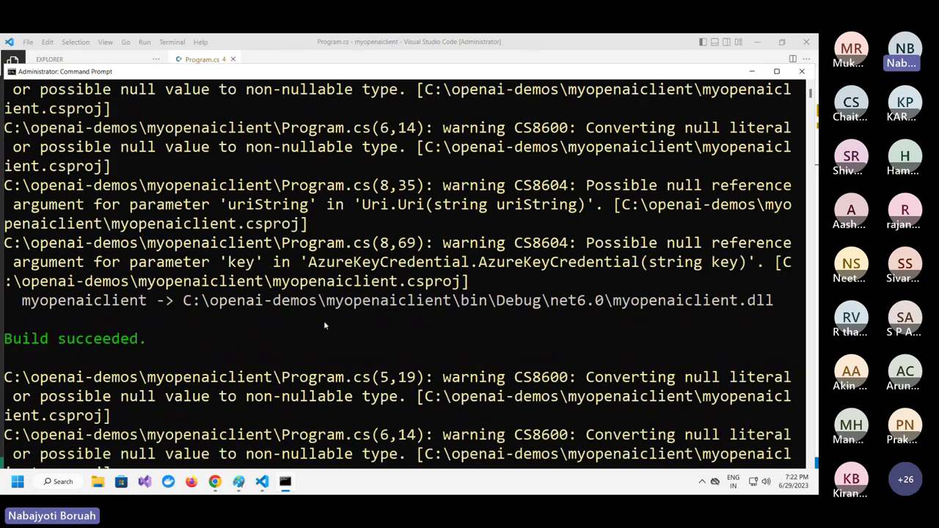
pyautogui.scroll(-5, 325, 325)
# - Clear the console and run the client with dotnet run
pyautogui.write('c')
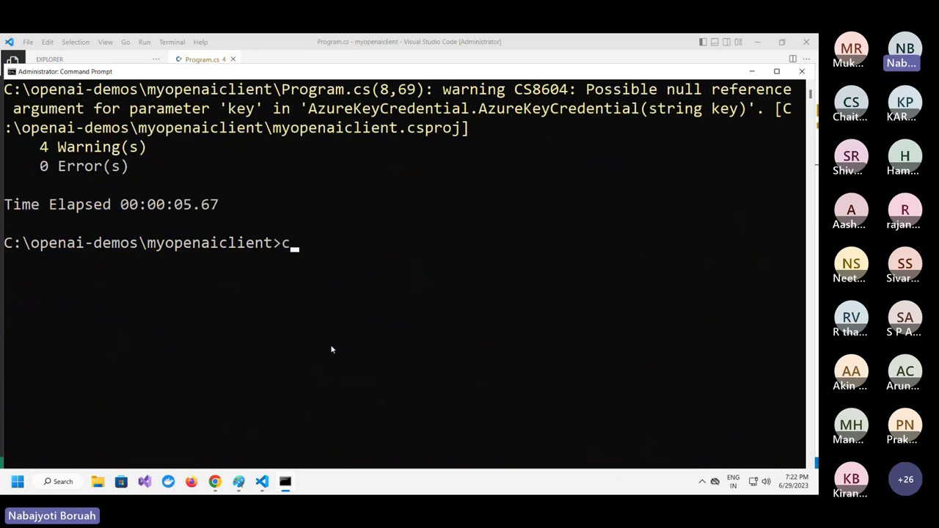
pyautogui.write('ls')
pyautogui.press('Return')
pyautogui.write('do')
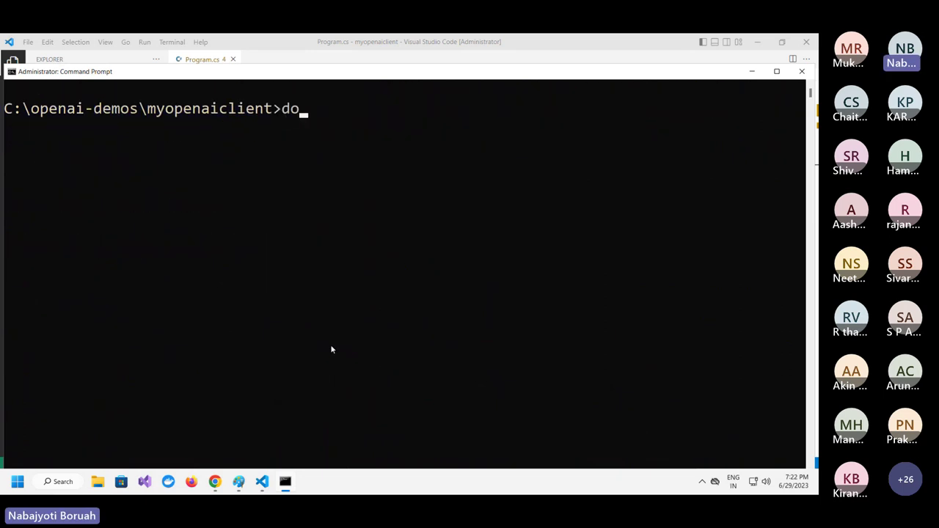
pyautogui.write('tnet run')
pyautogui.press('Return')
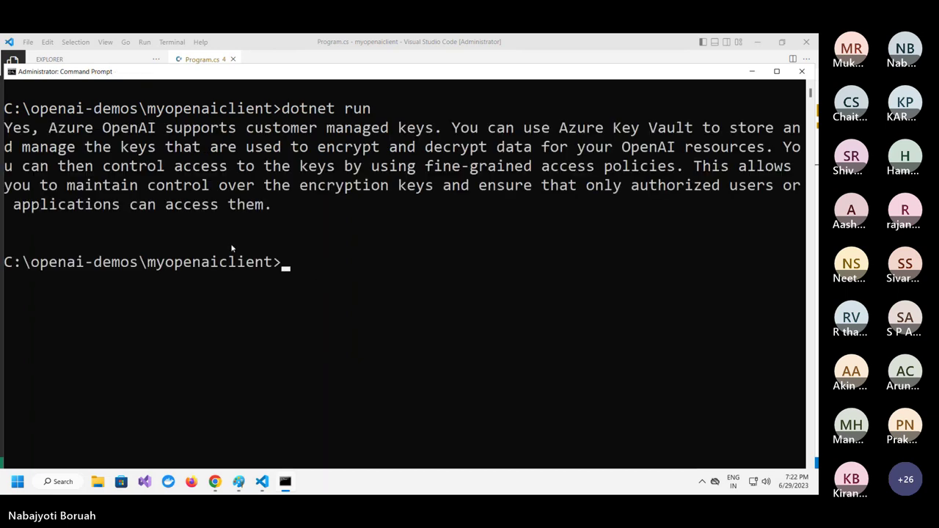
# - Compare the printed answer with the user question in Program.cs, enlarging the Command Prompt window to full size
pyautogui.moveTo(6, 142); pyautogui.dragTo(32, 142)
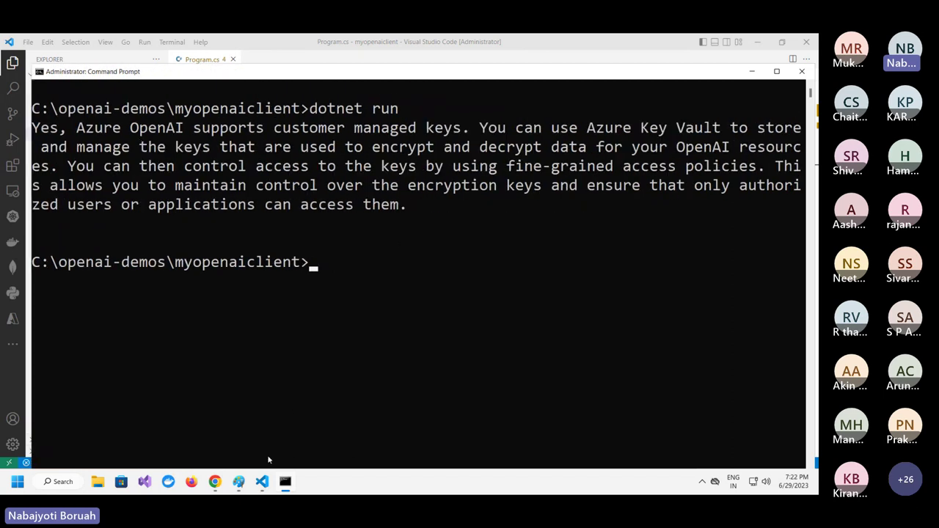
pyautogui.click(262, 482)
pyautogui.click(392, 238)
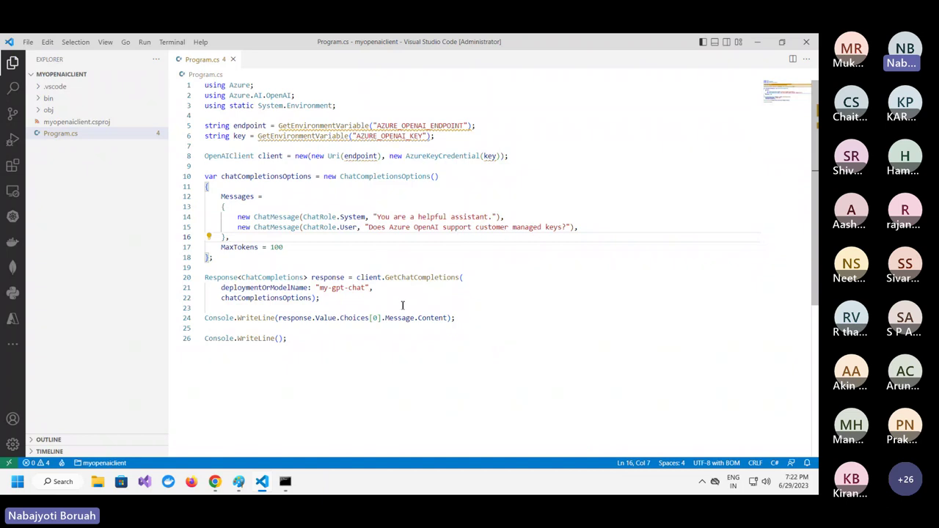
pyautogui.click(285, 481)
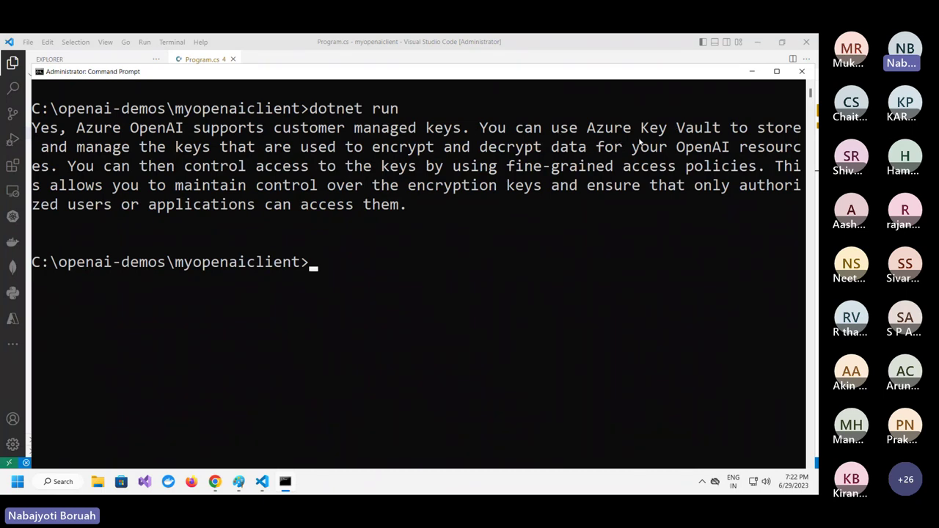
pyautogui.click(777, 71)
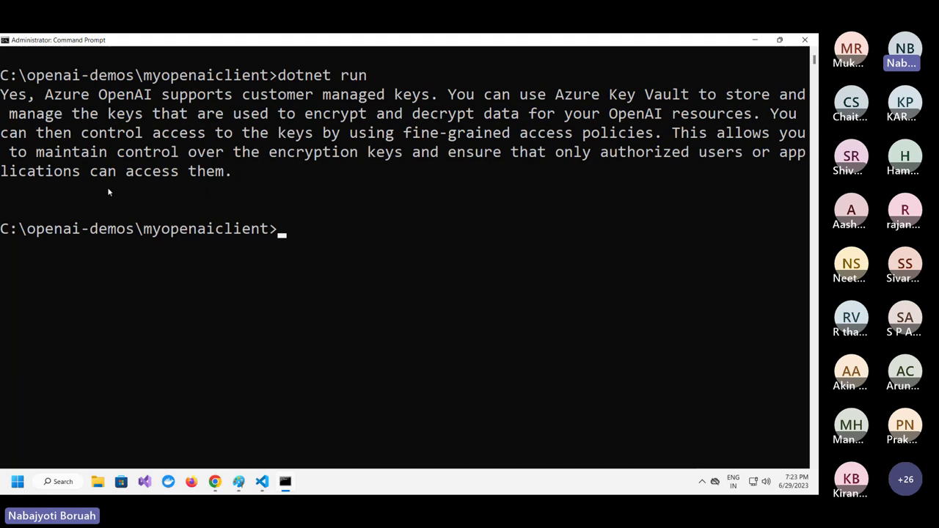
pyautogui.moveTo(247, 176); pyautogui.dragTo(1, 97)
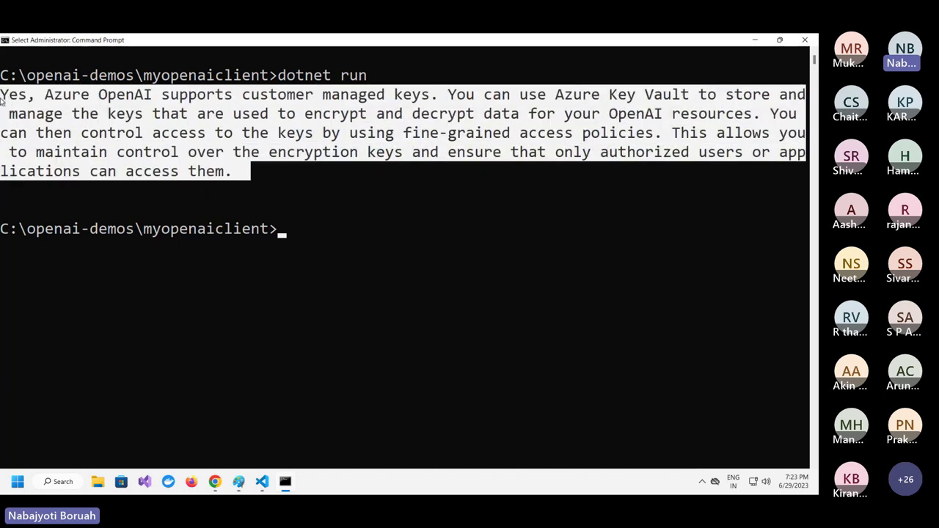
pyautogui.click(105, 151)
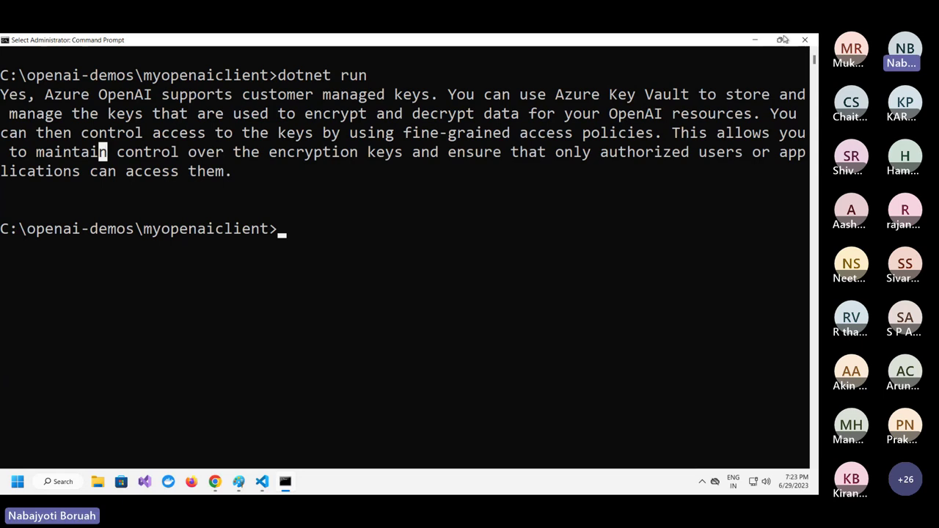
pyautogui.click(262, 482)
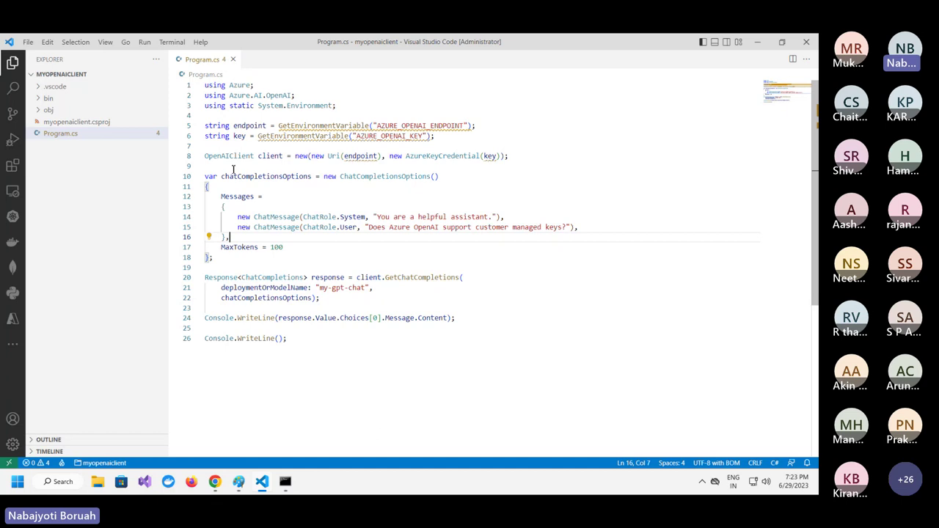
# - Switch to Azure AI Studio in Chrome, open the my-gpt-chat deployment in the playground, and review its system message and example question
pyautogui.click(215, 482)
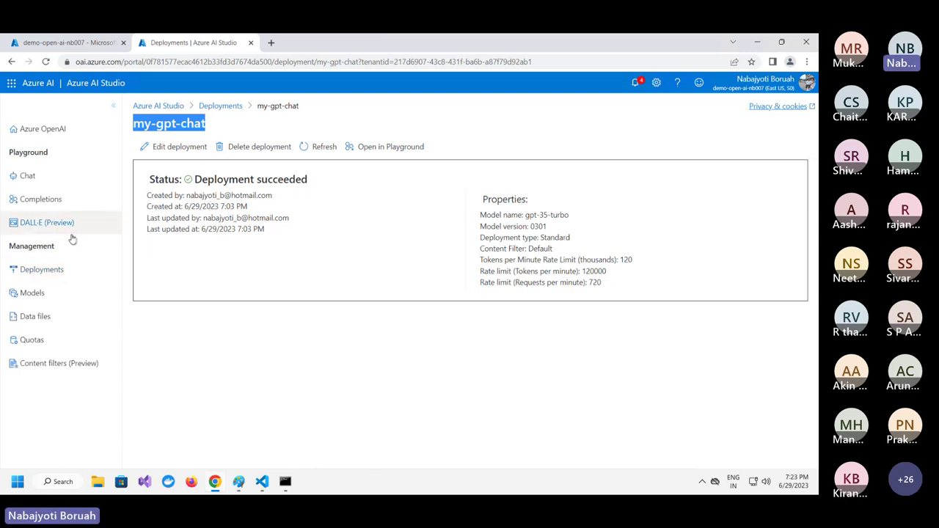
pyautogui.click(44, 271)
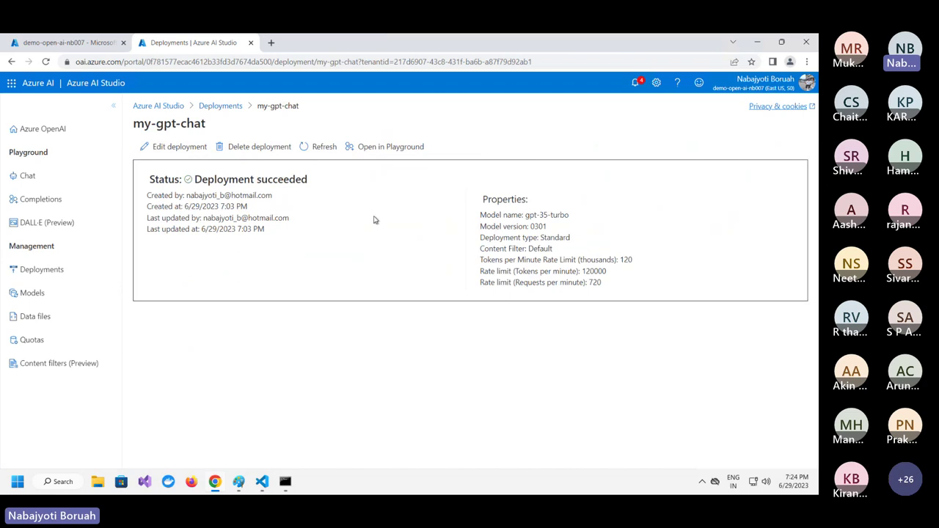
pyautogui.click(377, 149)
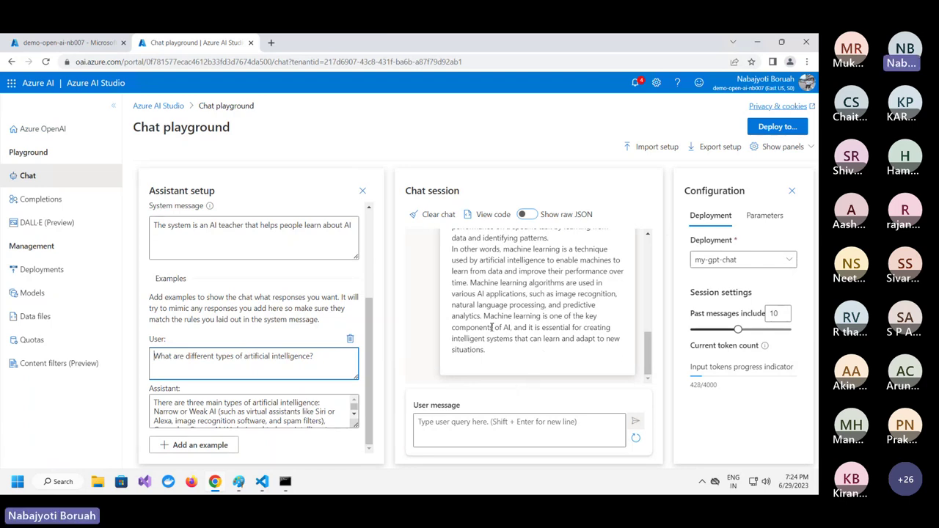
pyautogui.scroll(5, 499, 327)
pyautogui.scroll(5, 498, 327)
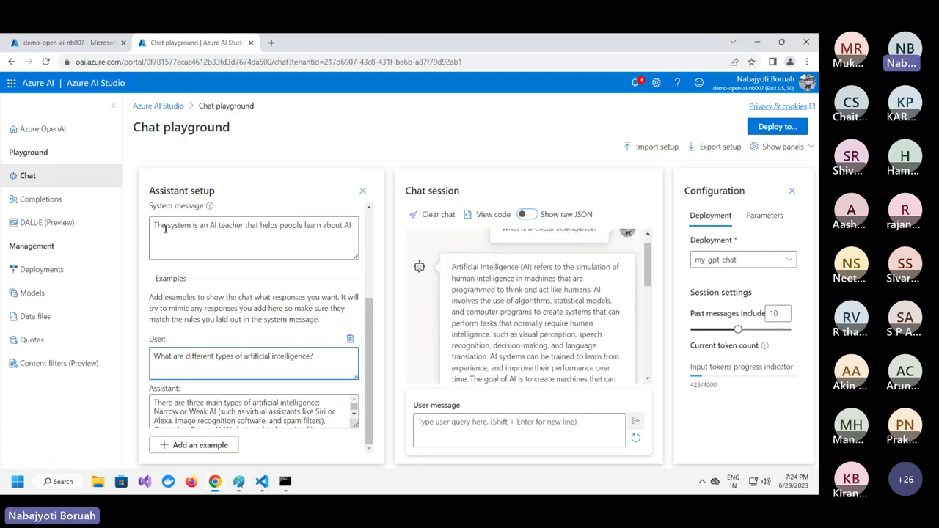
pyautogui.moveTo(163, 226); pyautogui.dragTo(268, 229)
pyautogui.moveTo(189, 357); pyautogui.dragTo(269, 348)
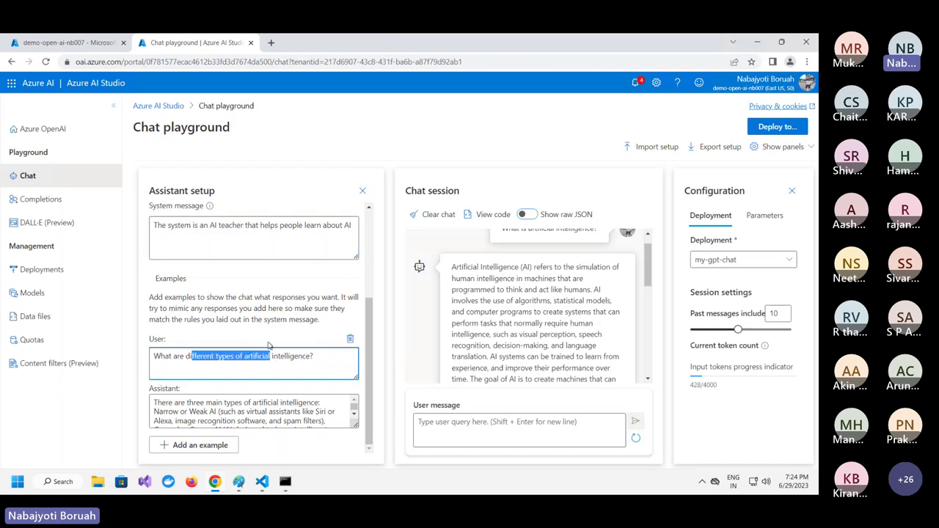
# - Start deploying the chat playground setup to a new web app and name it open-ai-web-client007
pyautogui.click(782, 128)
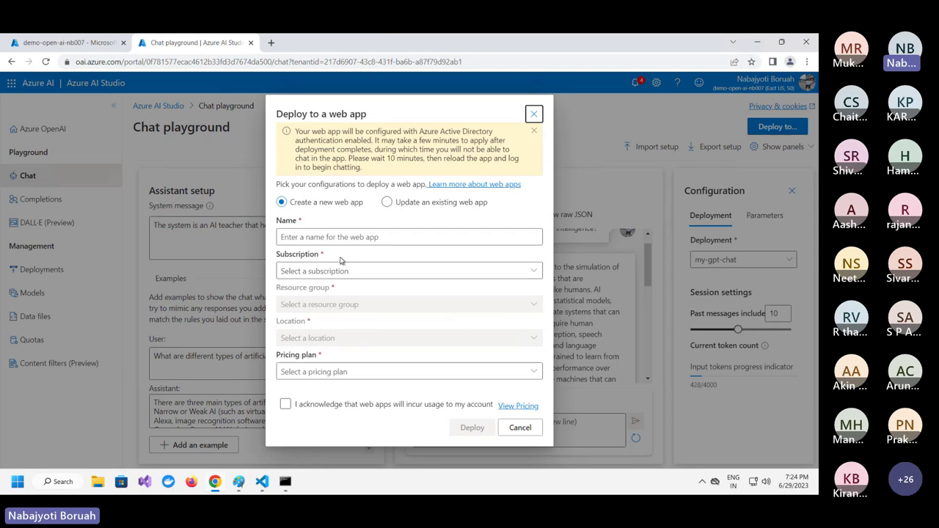
pyautogui.click(308, 238)
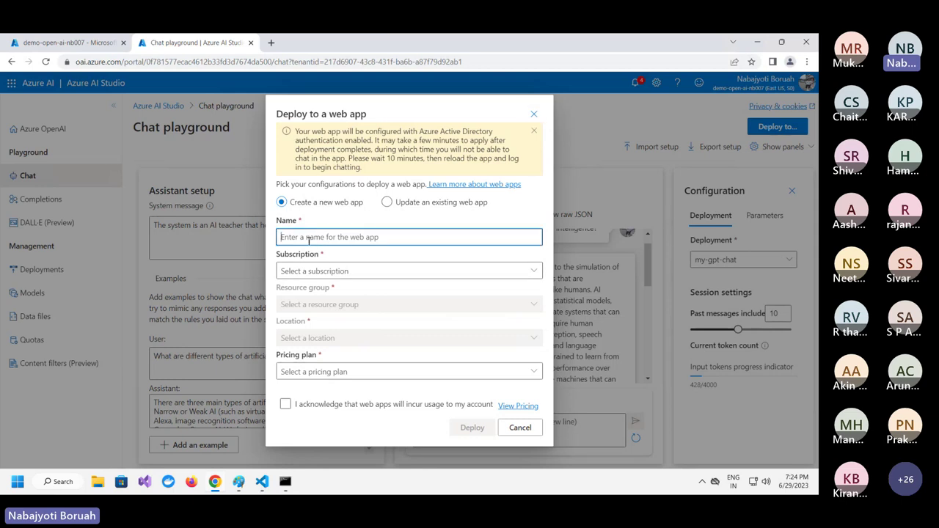
pyautogui.write('We')
pyautogui.press('BackSpace')
pyautogui.press('BackSpace')
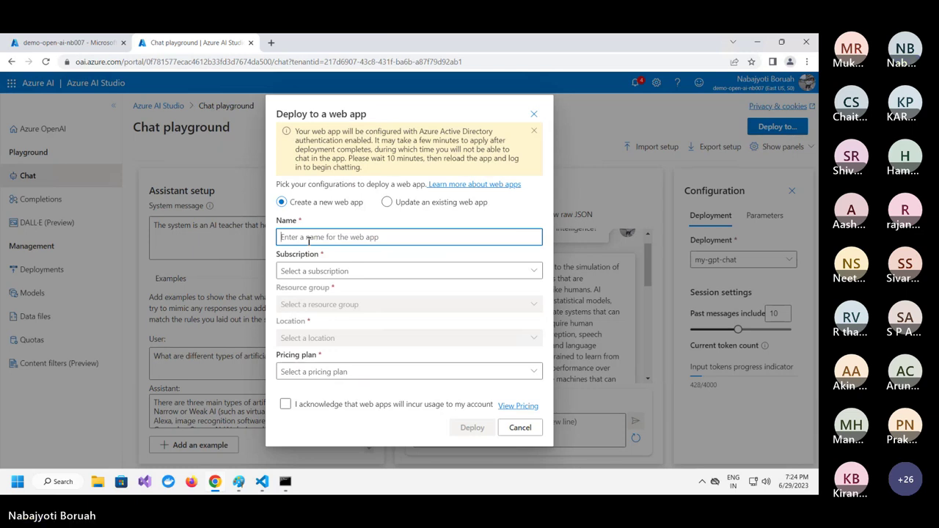
pyautogui.write('Open-ai')
pyautogui.press('BackSpace')
pyautogui.press('BackSpace')
pyautogui.press('BackSpace')
pyautogui.press('BackSpace')
pyautogui.press('BackSpace')
pyautogui.press('BackSpace')
pyautogui.press('BackSpace')
pyautogui.write('open-ai')
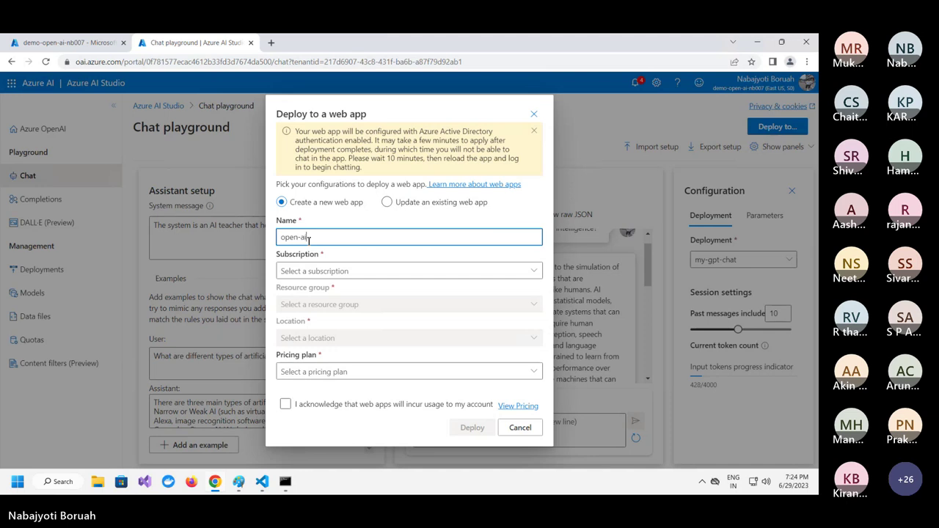
pyautogui.write('-web-client007')
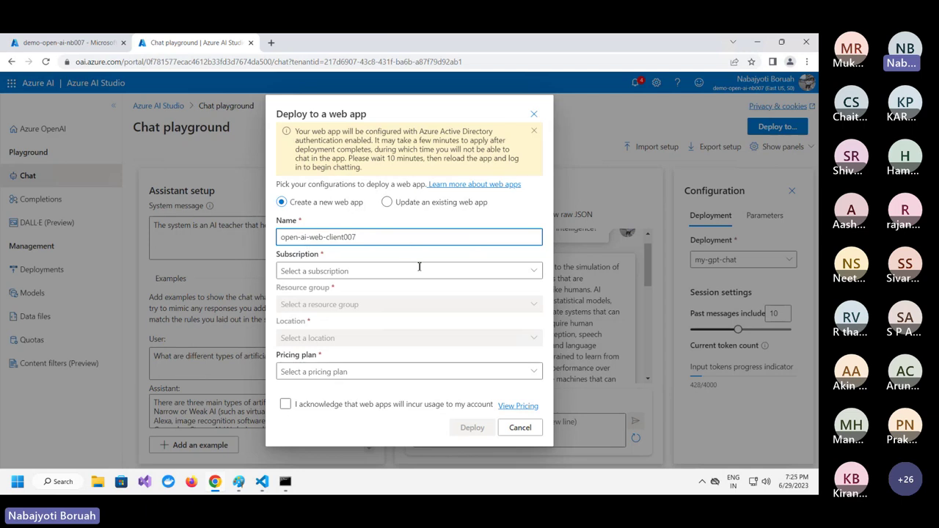
# - Set the web app's subscription to Visual Studio Ultimate with MSDN and its resource group to My-Open-AI-RG
pyautogui.click(537, 280)
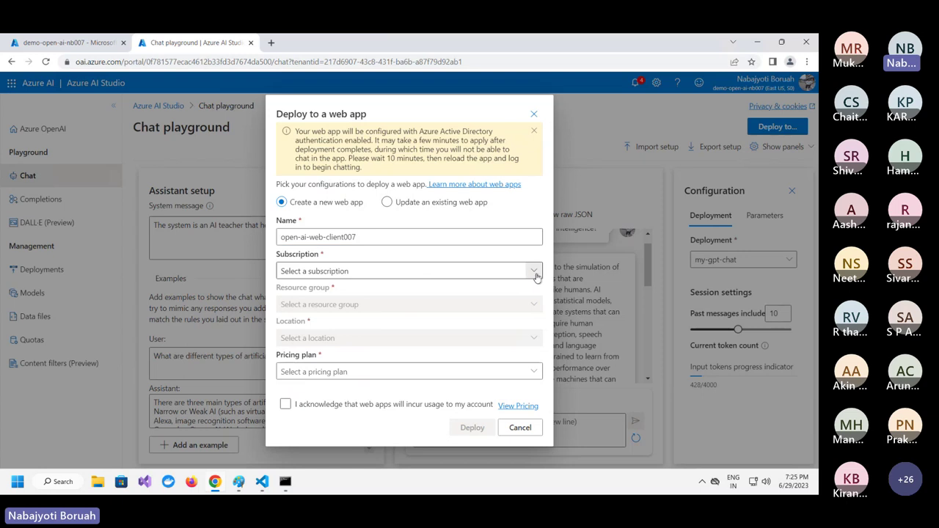
pyautogui.click(405, 289)
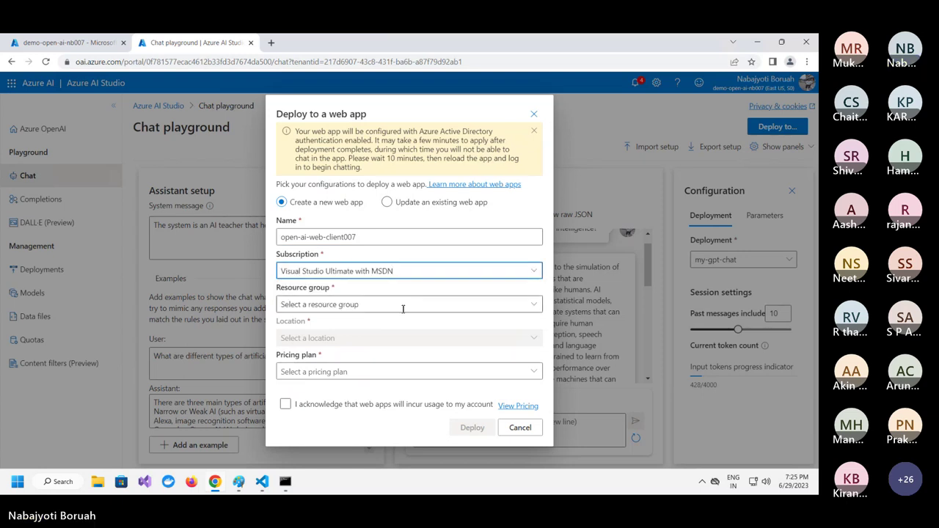
pyautogui.click(406, 306)
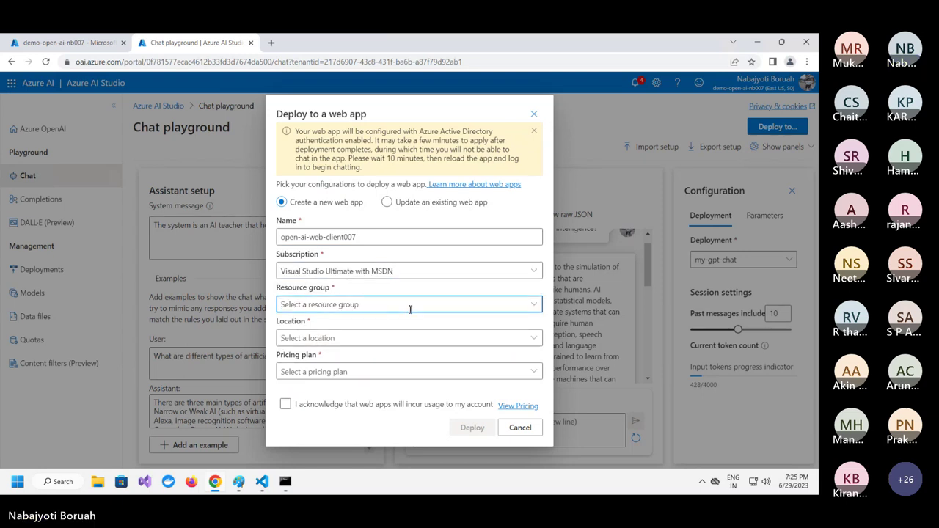
pyautogui.click(534, 305)
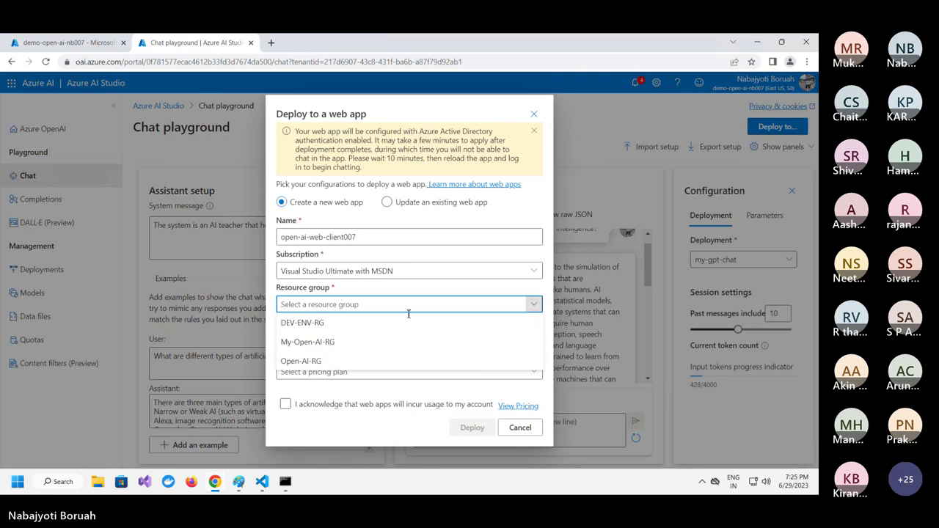
pyautogui.click(311, 342)
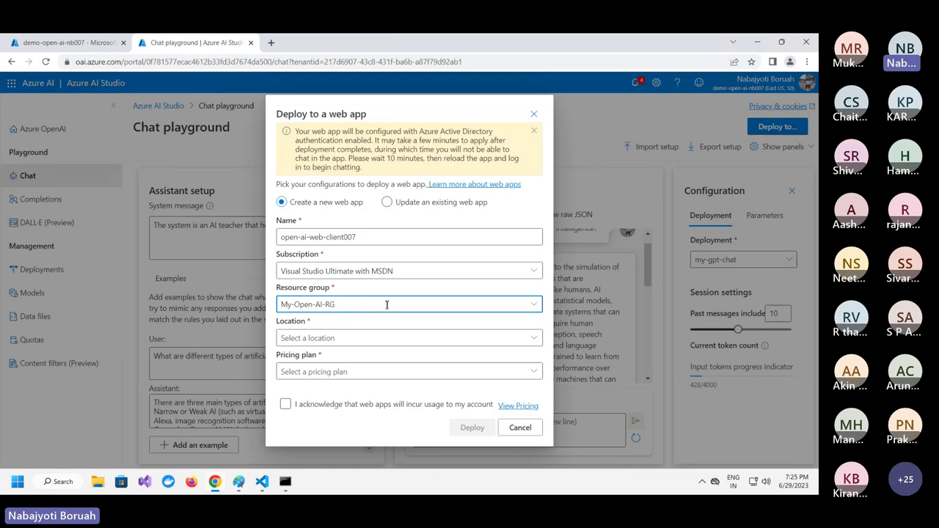
# - Set the web app's location to East US and its pricing plan to Standard (S1)
pyautogui.click(533, 339)
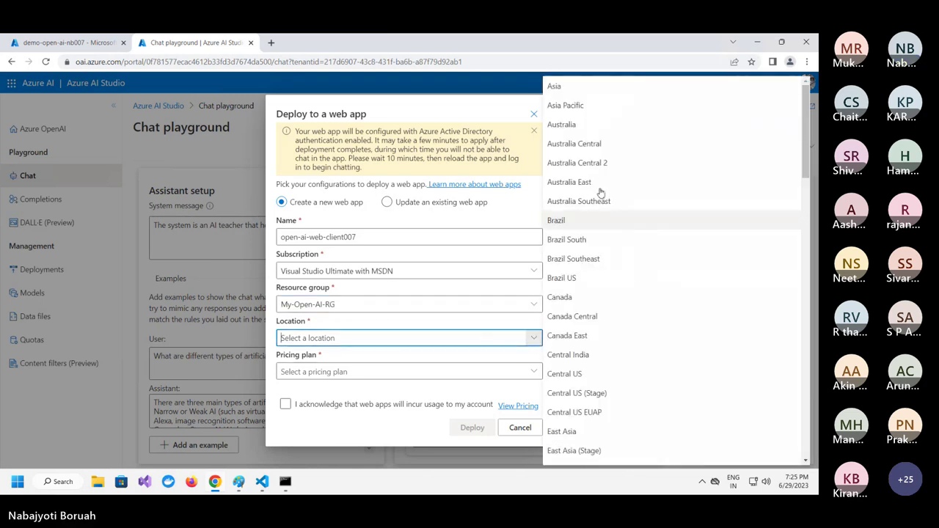
pyautogui.scroll(-3, 598, 205)
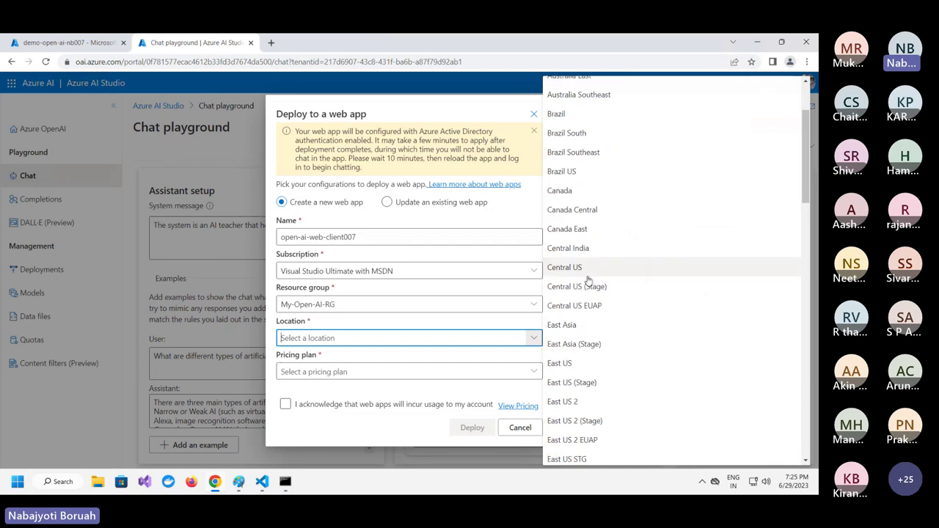
pyautogui.click(577, 363)
pyautogui.click(533, 373)
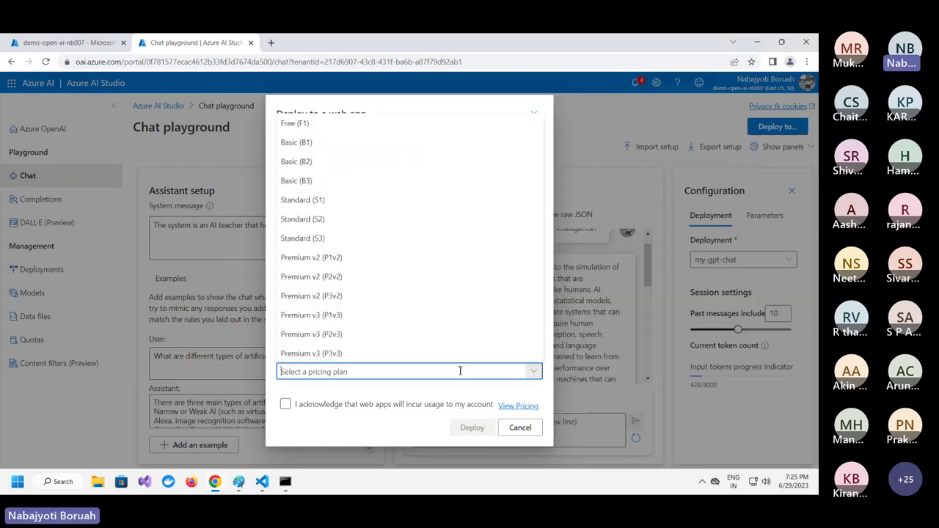
pyautogui.click(321, 202)
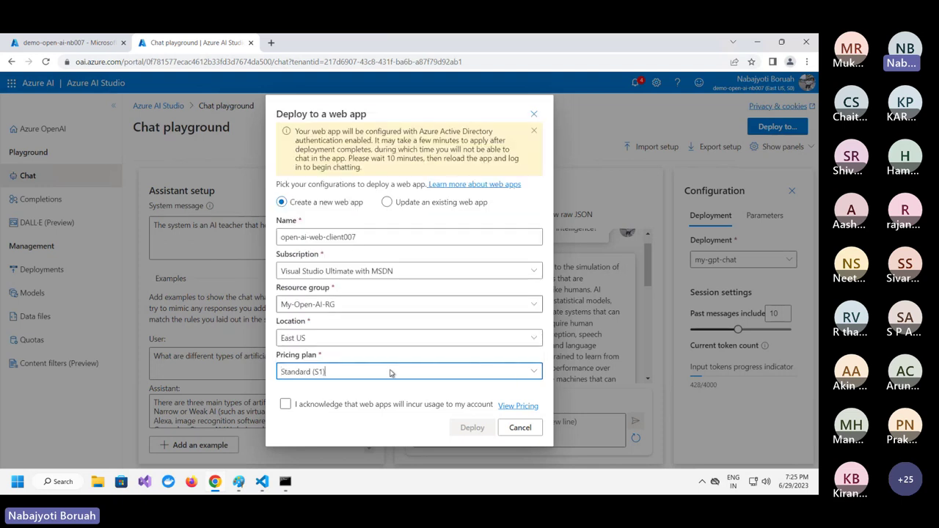
# - Acknowledge the web app usage charges, deploy open-ai-web-client007, and open the notifications to check its deployment progress
pyautogui.click(285, 404)
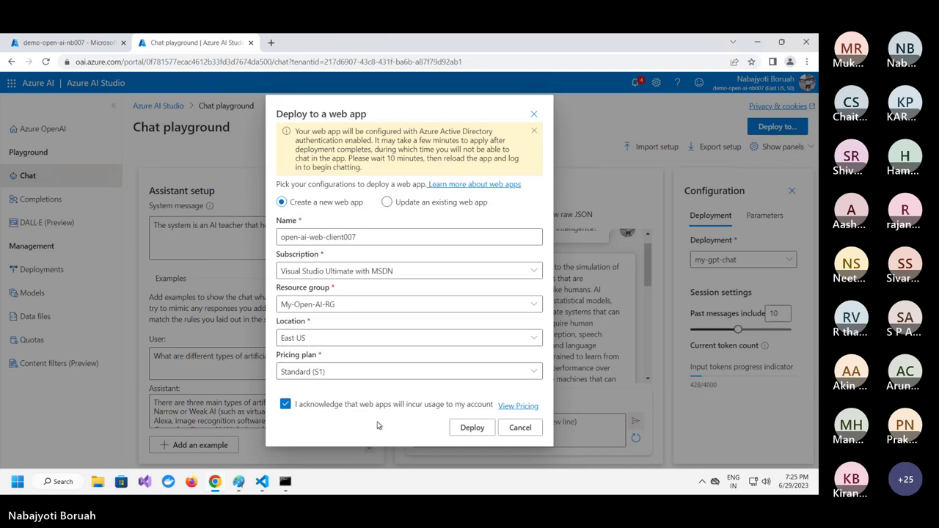
pyautogui.click(472, 428)
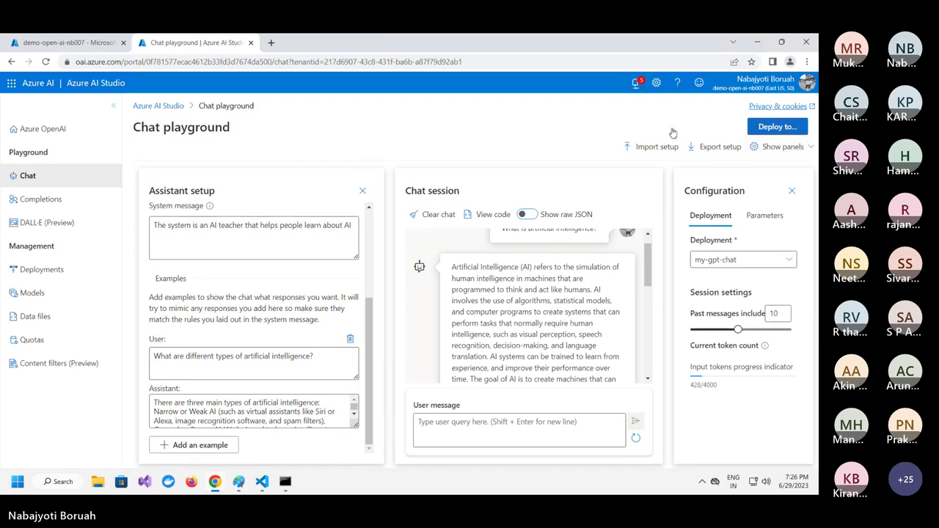
pyautogui.click(636, 82)
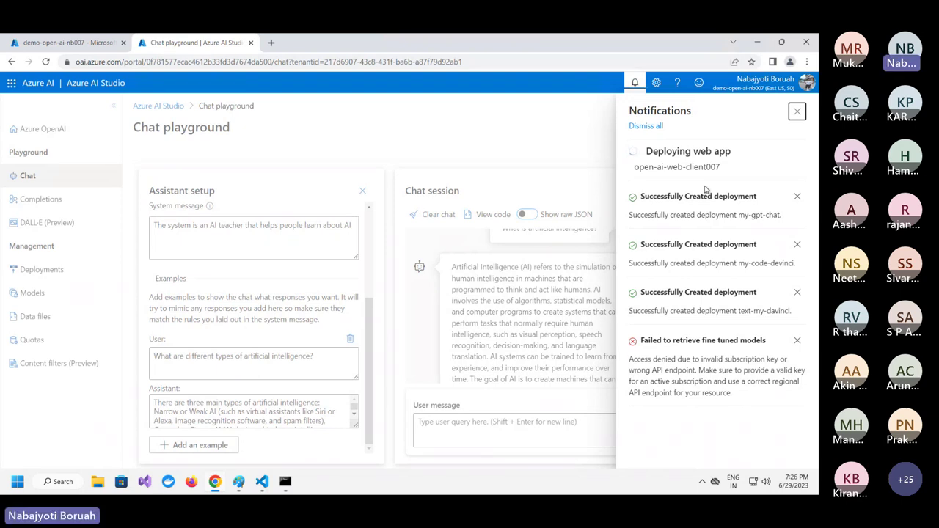
# - Switch to Visual Studio Code and review Program.cs: the endpoint and key variables, client creation, chat messages, MaxTokens setting and GetChatCompletions call
pyautogui.click(285, 481)
pyautogui.click(262, 481)
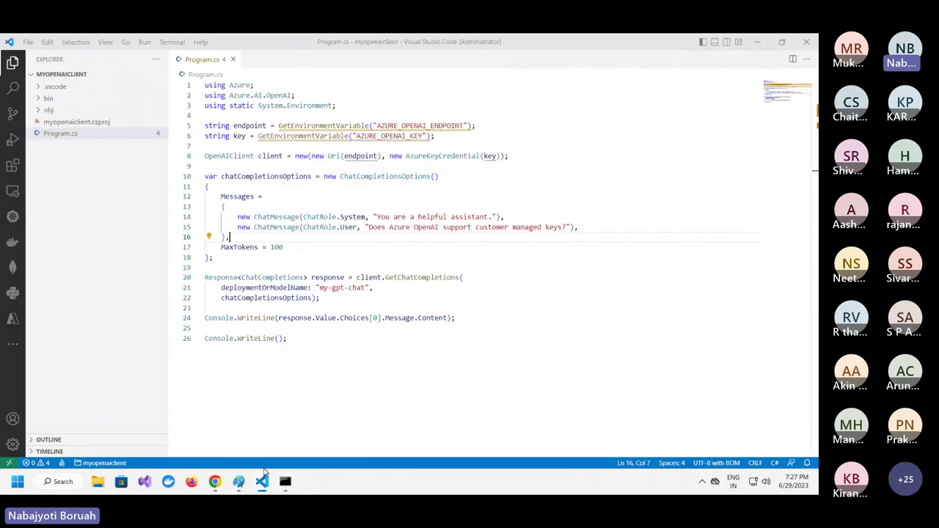
pyautogui.moveTo(217, 126); pyautogui.dragTo(426, 296)
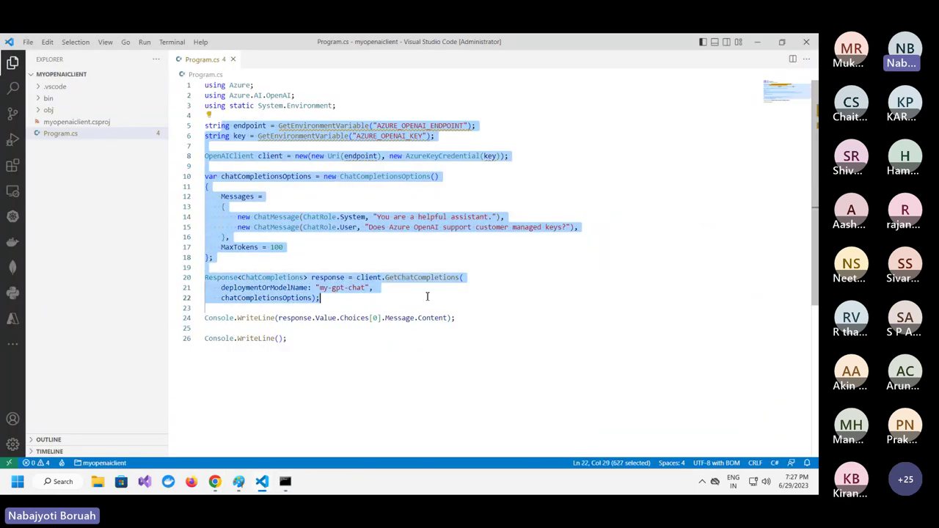
pyautogui.moveTo(204, 156); pyautogui.dragTo(418, 338)
pyautogui.click(418, 337)
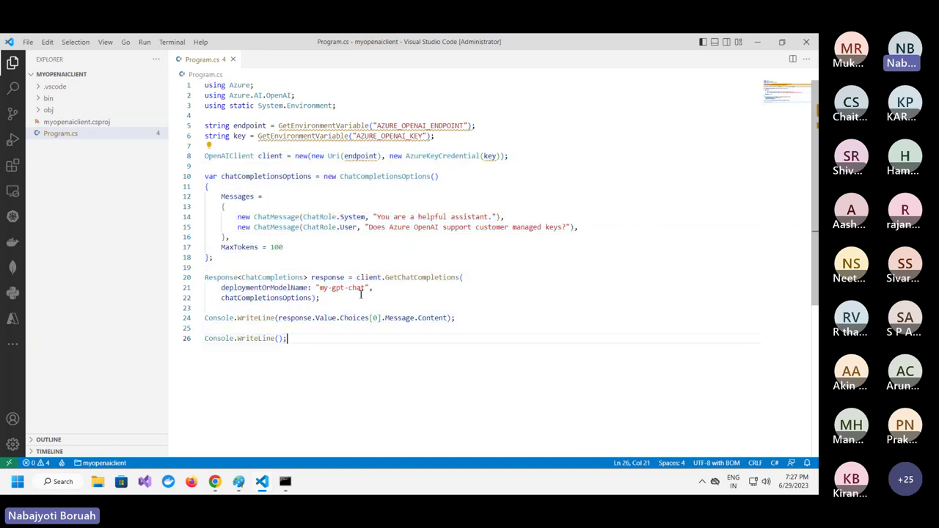
pyautogui.moveTo(235, 155); pyautogui.dragTo(323, 193)
pyautogui.click(374, 249)
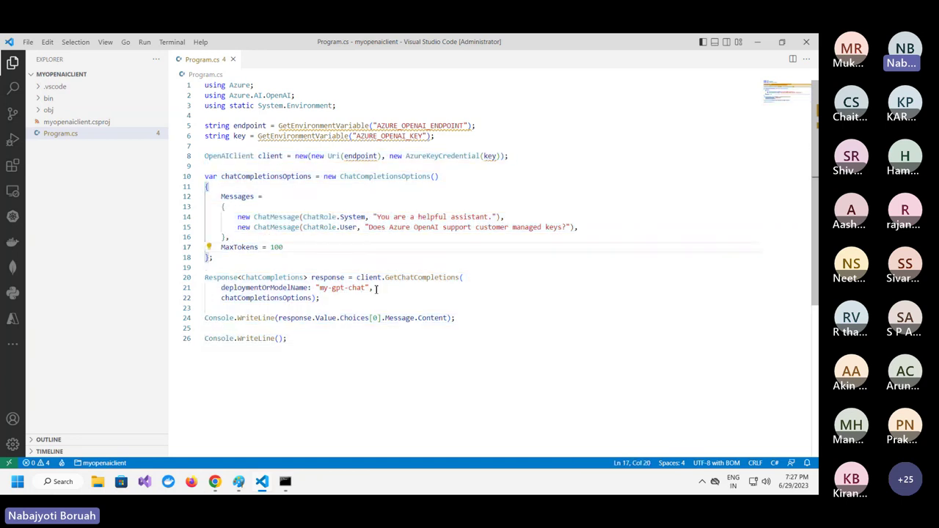
pyautogui.moveTo(376, 289); pyautogui.dragTo(320, 298)
pyautogui.moveTo(418, 136); pyautogui.dragTo(205, 126)
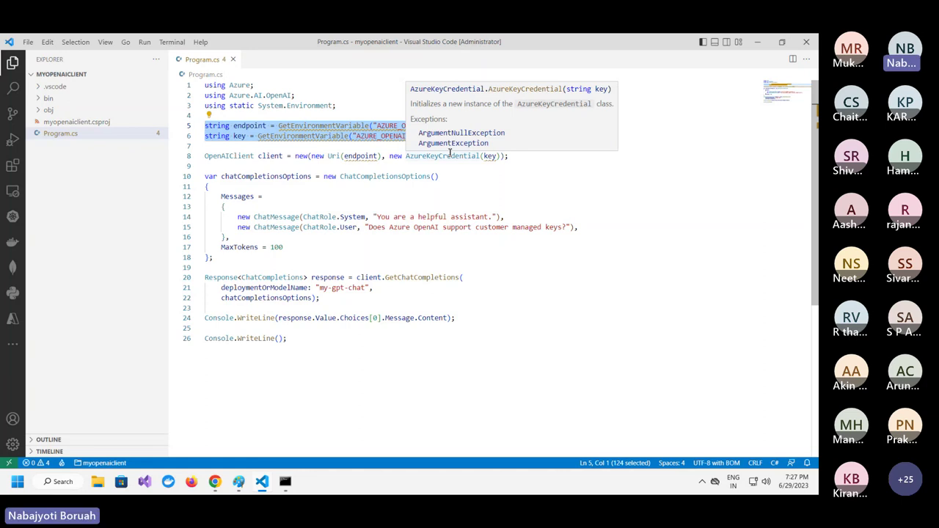
pyautogui.click(457, 267)
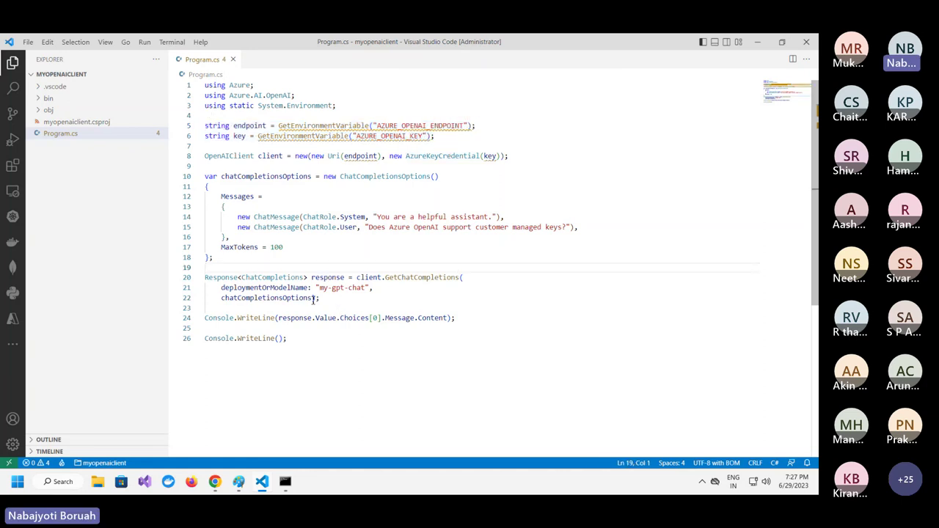
pyautogui.moveTo(220, 298); pyautogui.dragTo(314, 298)
pyautogui.moveTo(217, 197); pyautogui.dragTo(307, 235)
pyautogui.click(324, 240)
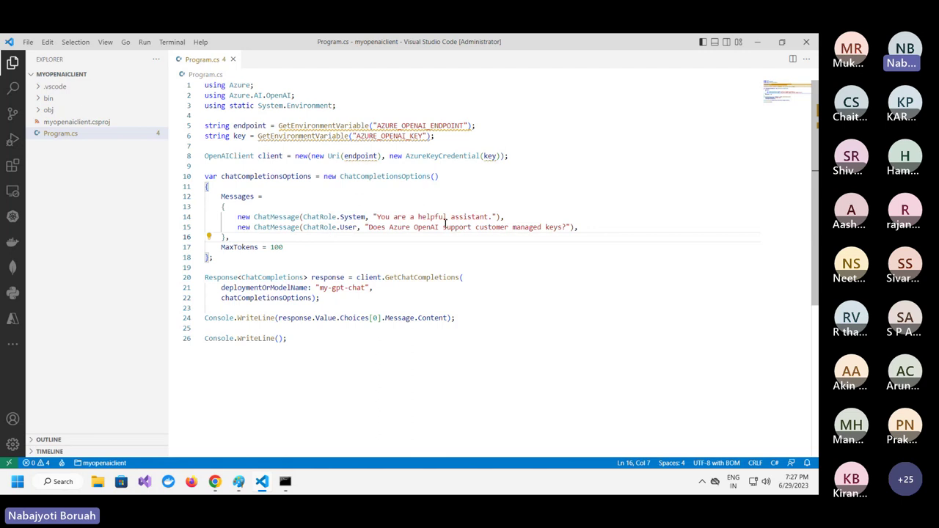
pyautogui.moveTo(293, 248); pyautogui.dragTo(218, 248)
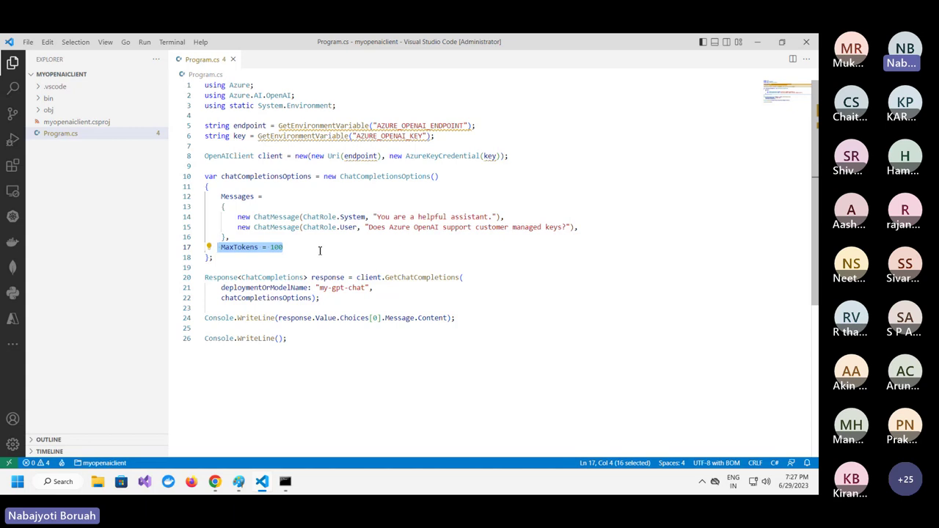
# - Switch to the Azure portal in Chrome, leave the Keys and Endpoint page, and open the My-Open-AI-RG resource group
pyautogui.click(215, 483)
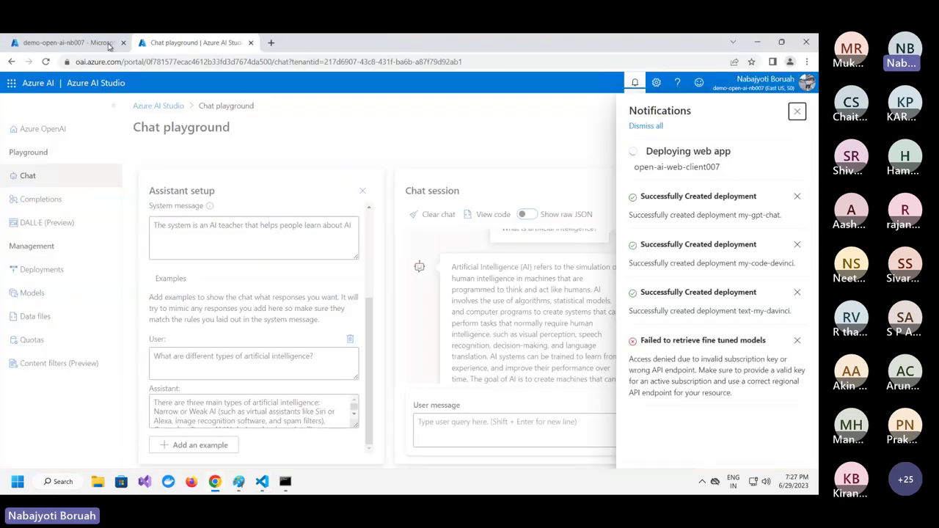
pyautogui.click(74, 42)
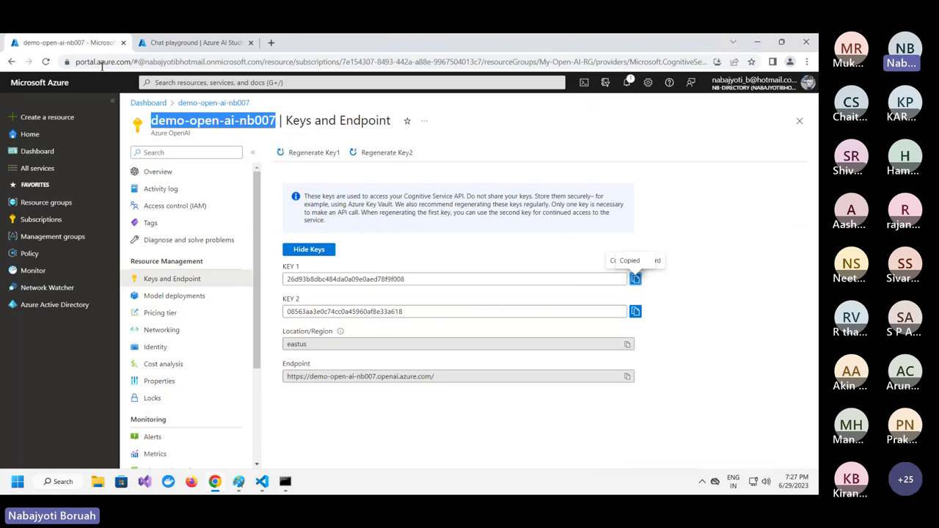
pyautogui.click(799, 121)
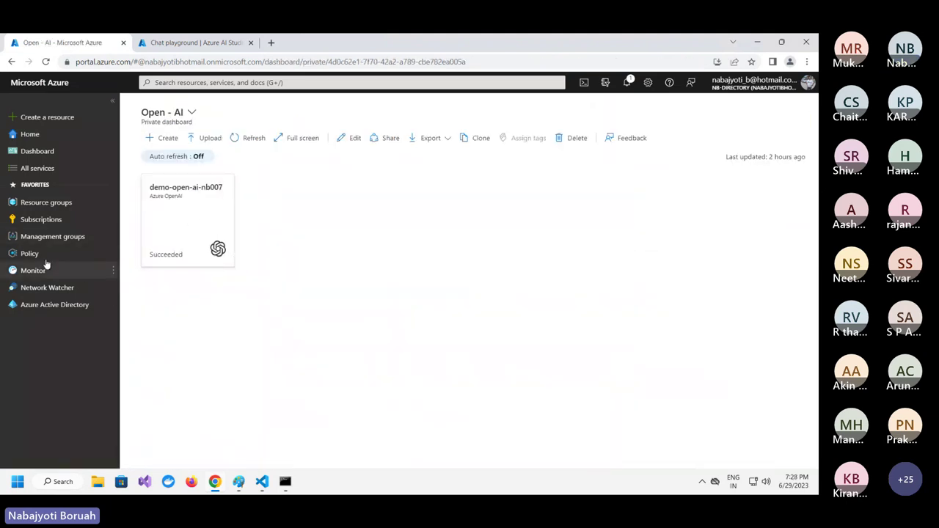
pyautogui.click(45, 203)
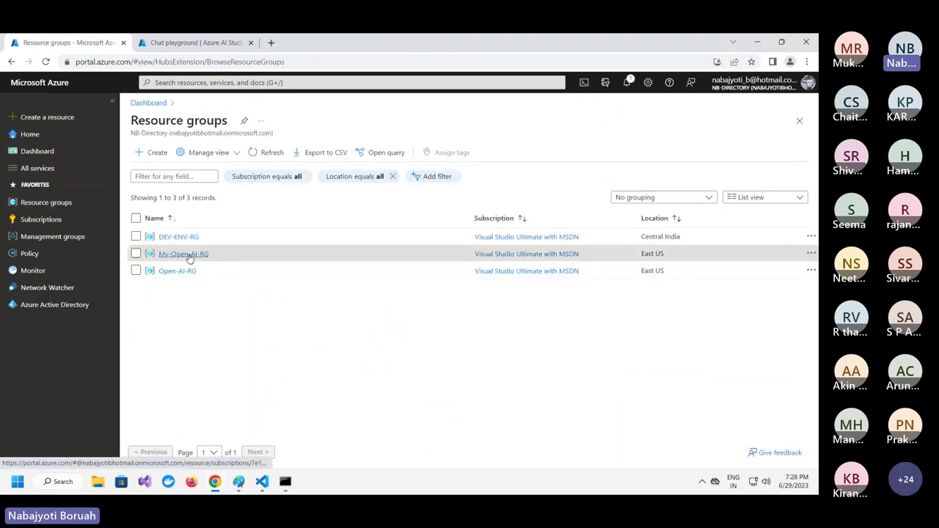
pyautogui.click(194, 253)
pyautogui.click(267, 124)
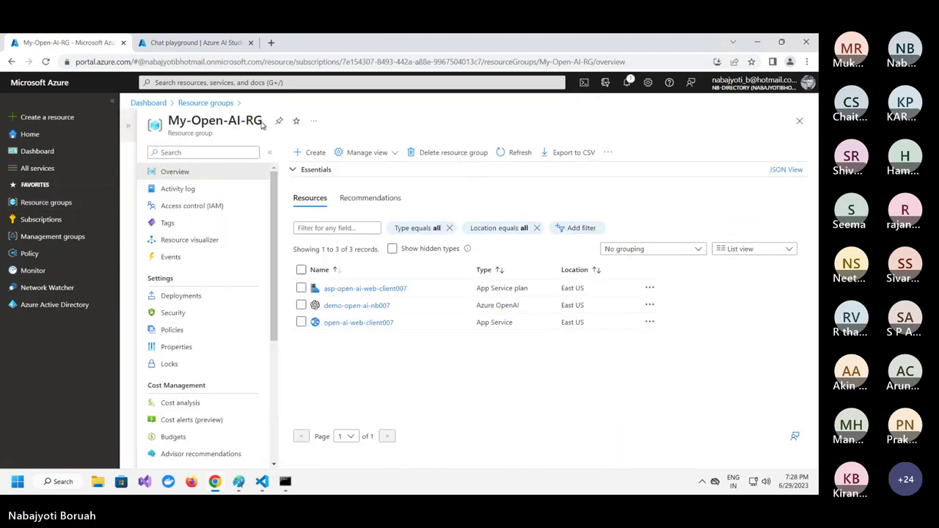
pyautogui.click(112, 100)
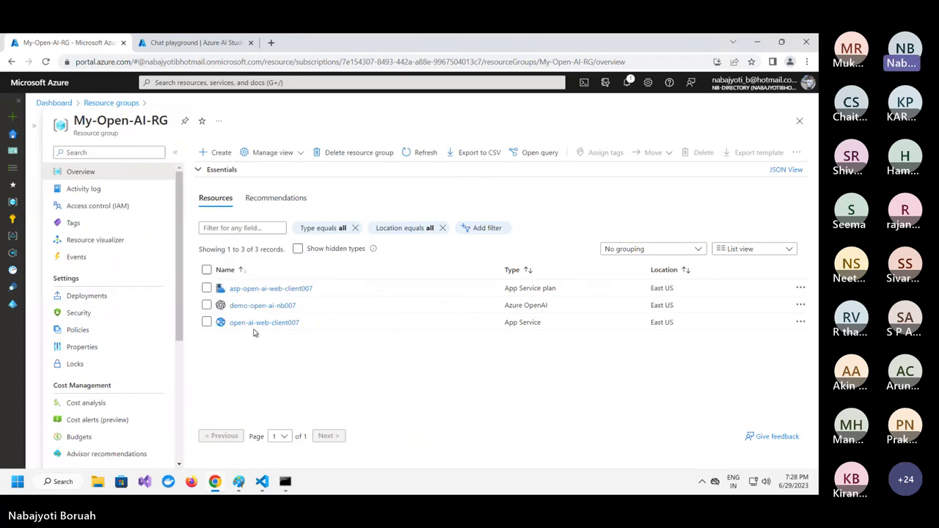
# - Open the open-ai-web-client007 App Service and pin it to the Open - AI dashboard
pyautogui.click(256, 323)
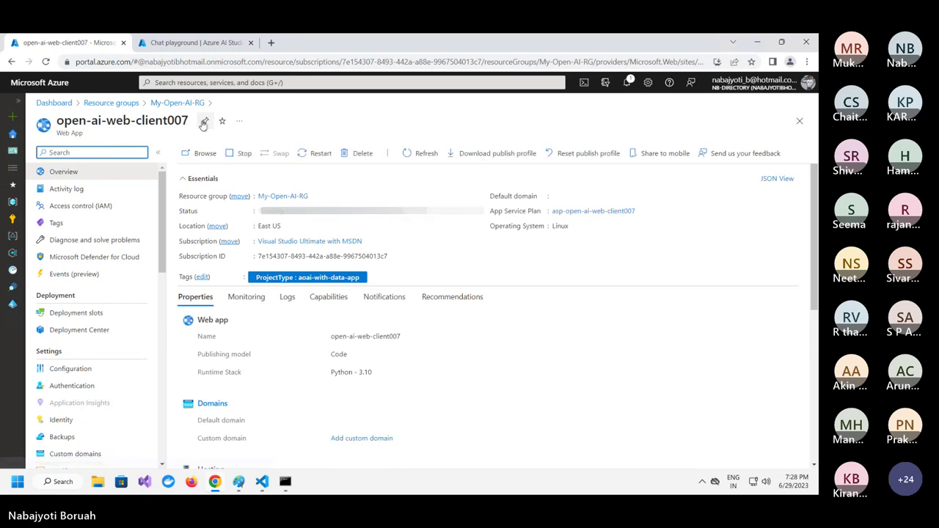
pyautogui.click(205, 120)
pyautogui.click(658, 453)
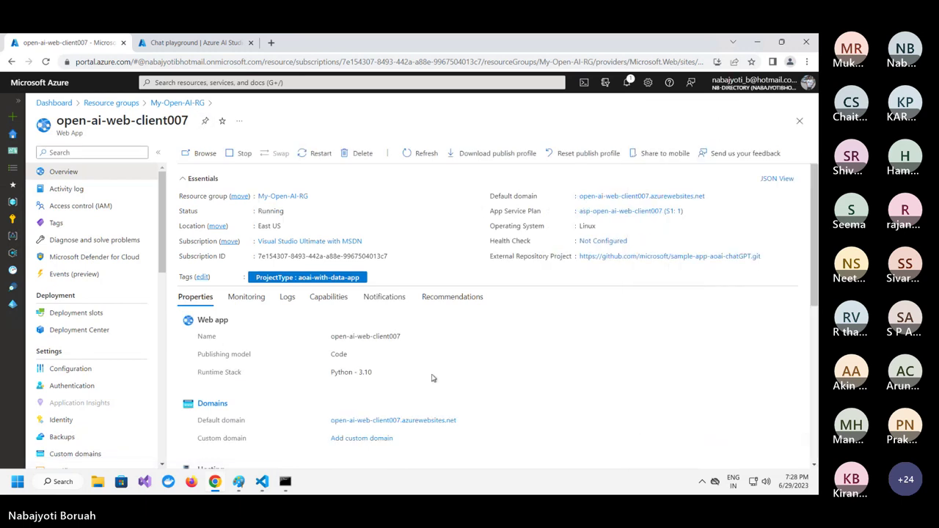
# - Shrink the open-ai-web-client007 tile on the Open - AI dashboard to match the demo-open-ai-nb007 tile, and save the layout
pyautogui.click(19, 102)
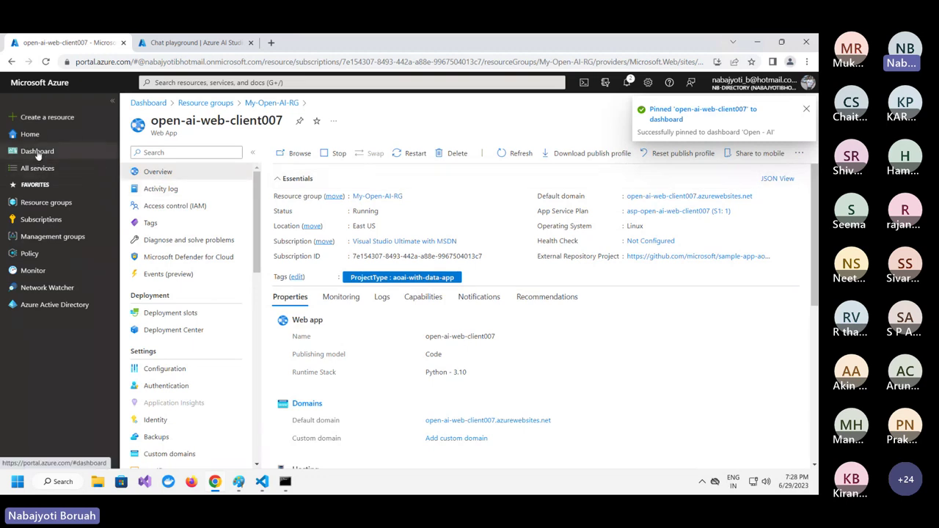
pyautogui.click(37, 153)
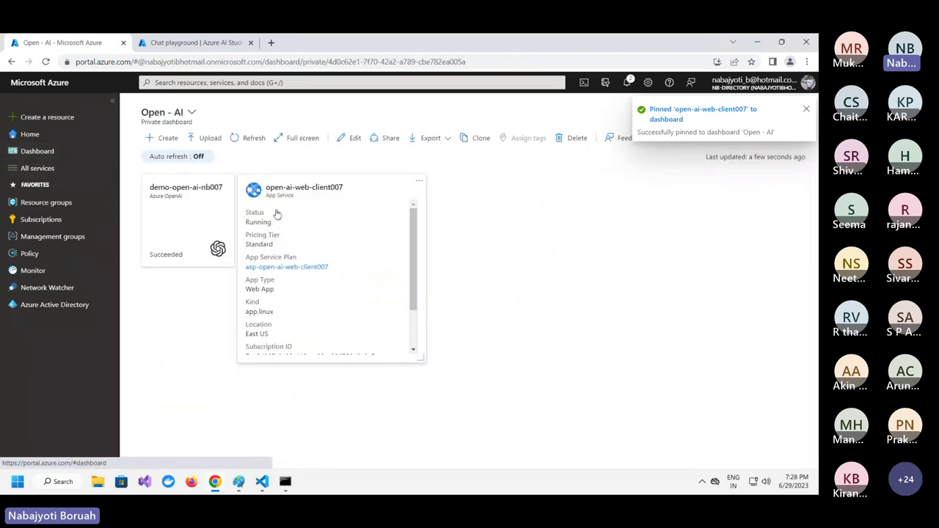
pyautogui.click(419, 181)
pyautogui.click(446, 202)
pyautogui.click(332, 223)
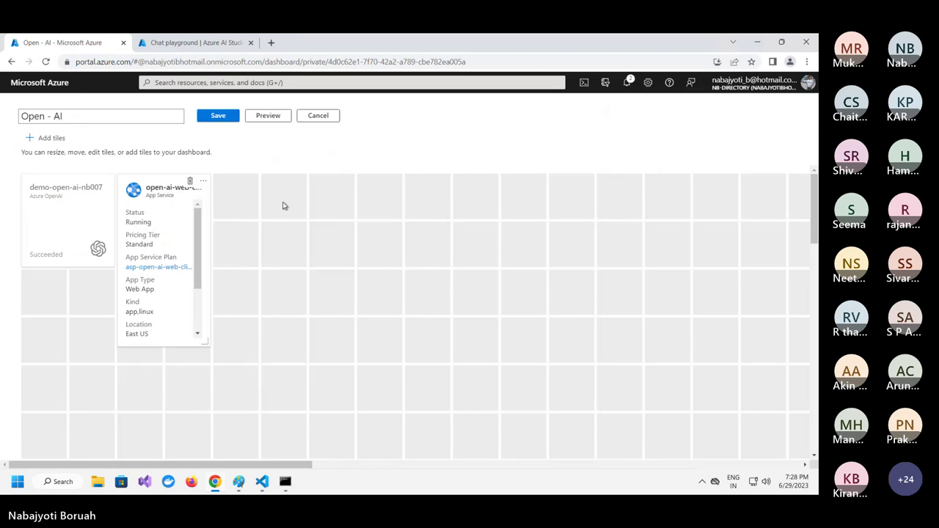
pyautogui.click(223, 120)
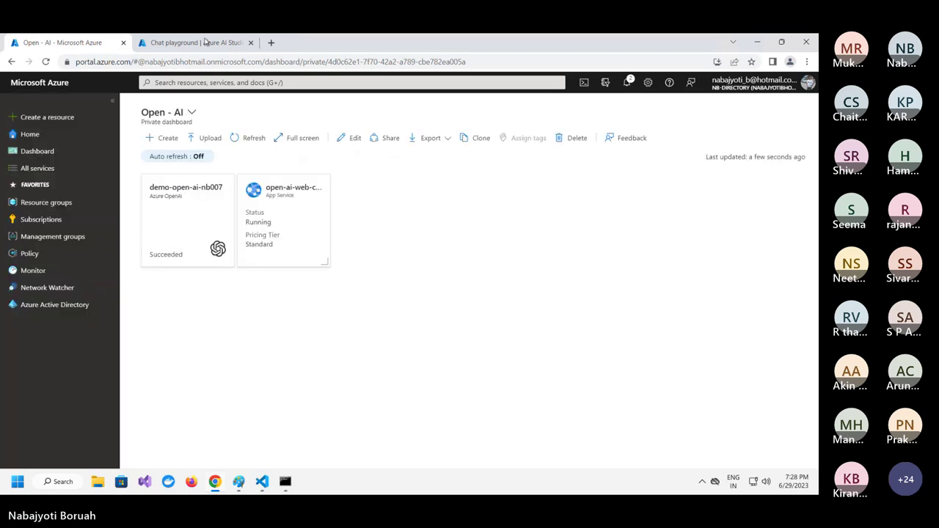
# - Return to Azure AI Studio and dismiss every notification except the open-ai-web-client007 deployment
pyautogui.click(205, 42)
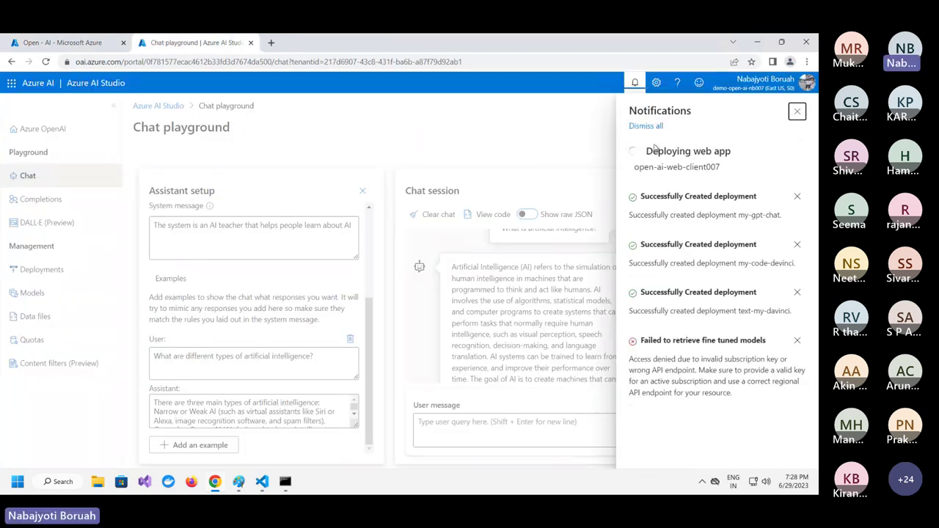
pyautogui.click(796, 197)
pyautogui.click(798, 197)
pyautogui.click(797, 198)
pyautogui.click(797, 198)
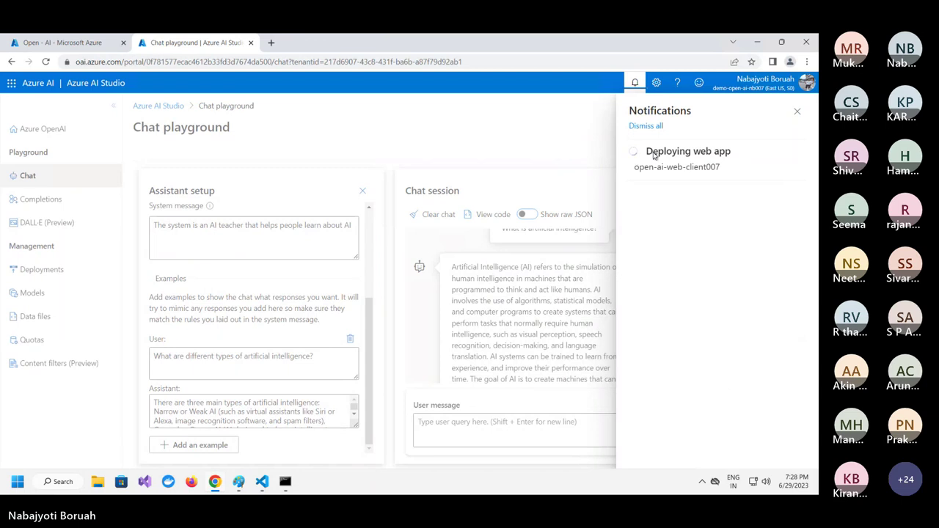
# - Open open-ai-web-client007 from the portal dashboard, find Advanced Tools by searching for "tool", and launch its Kudu site
pyautogui.click(85, 45)
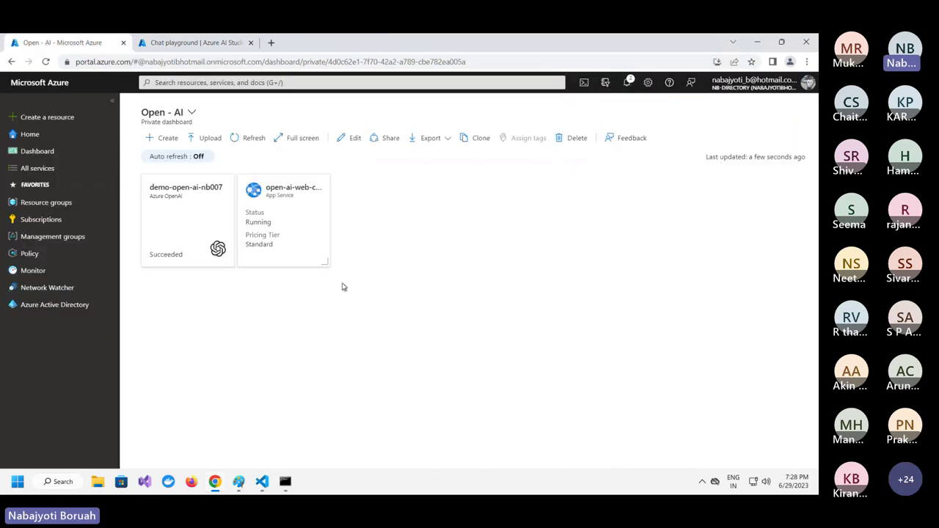
pyautogui.click(288, 230)
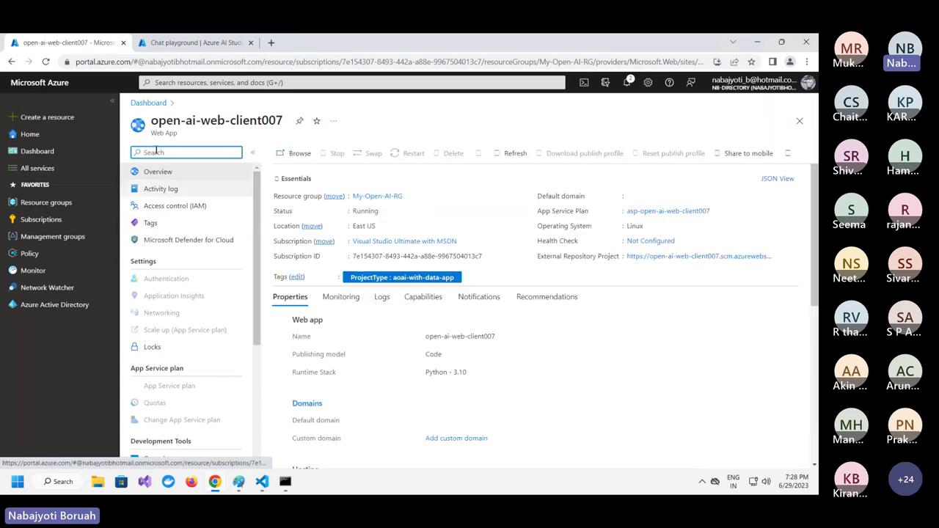
pyautogui.write('tool')
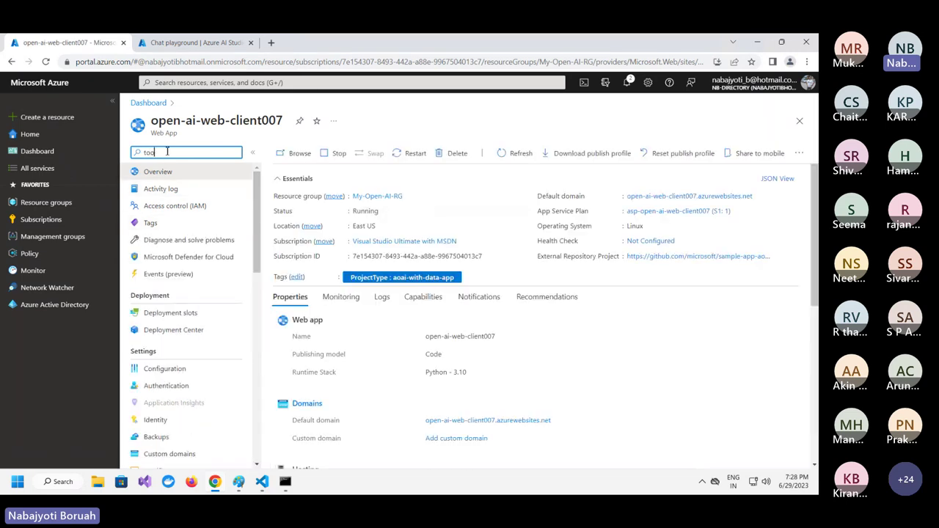
pyautogui.click(191, 218)
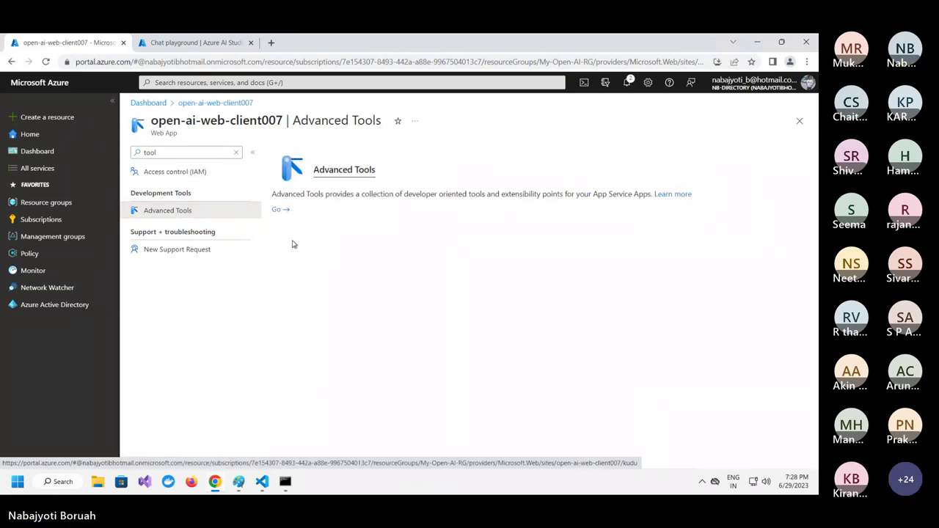
pyautogui.click(278, 212)
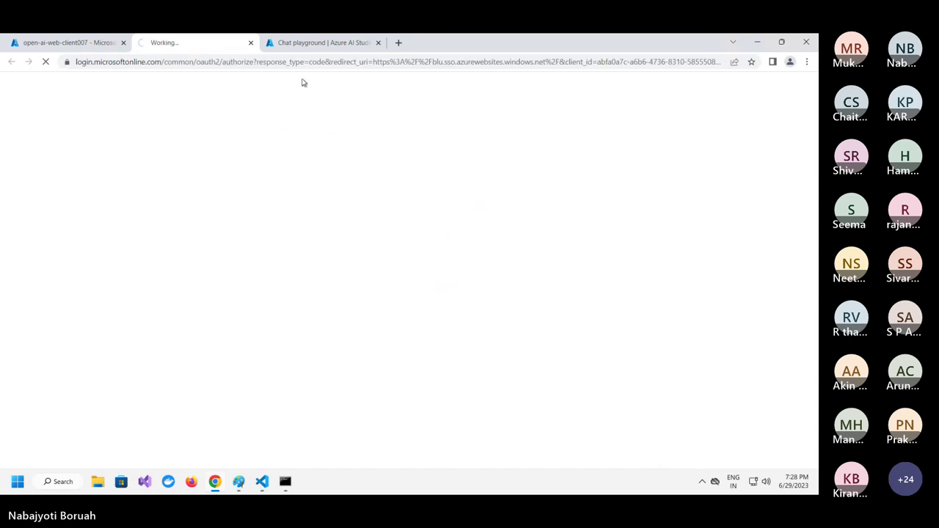
# - Check the web app deployment's progress in Azure AI Studio, and open the Environment page on the app's Kudu site
pyautogui.click(326, 44)
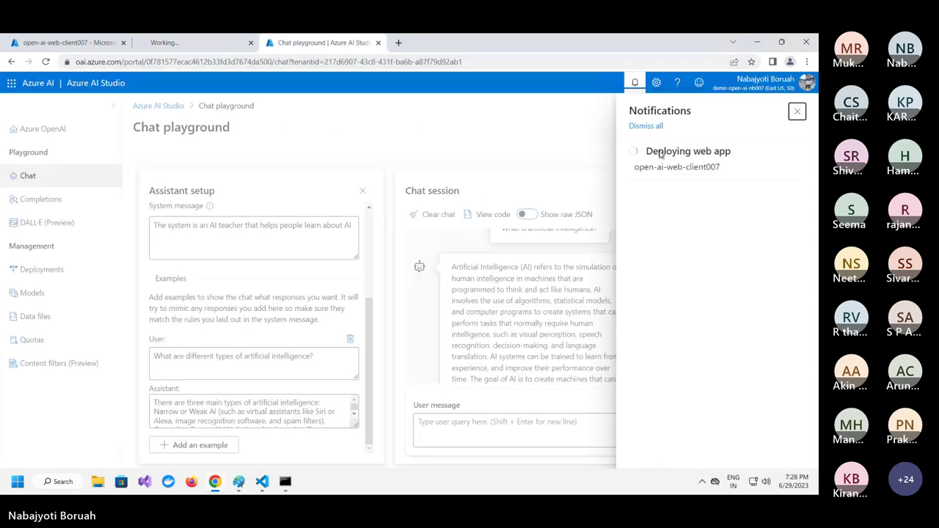
pyautogui.click(209, 44)
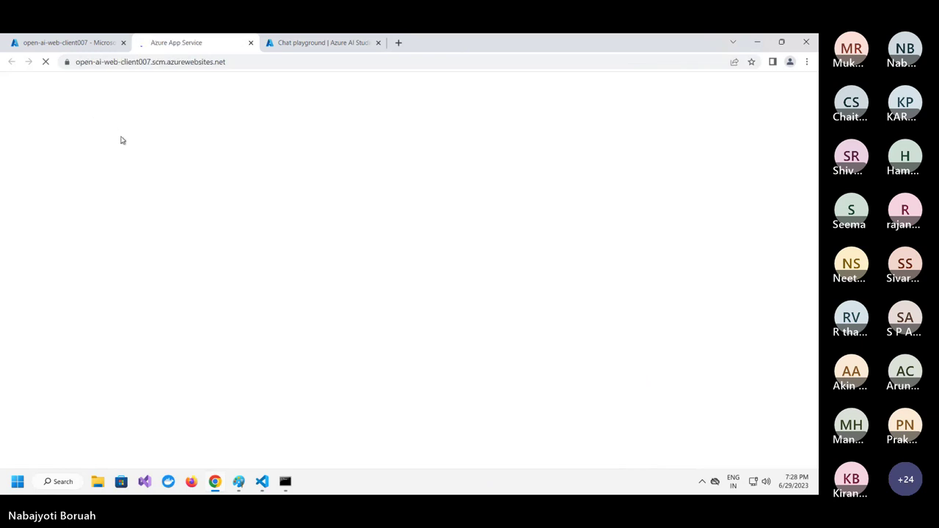
pyautogui.click(84, 46)
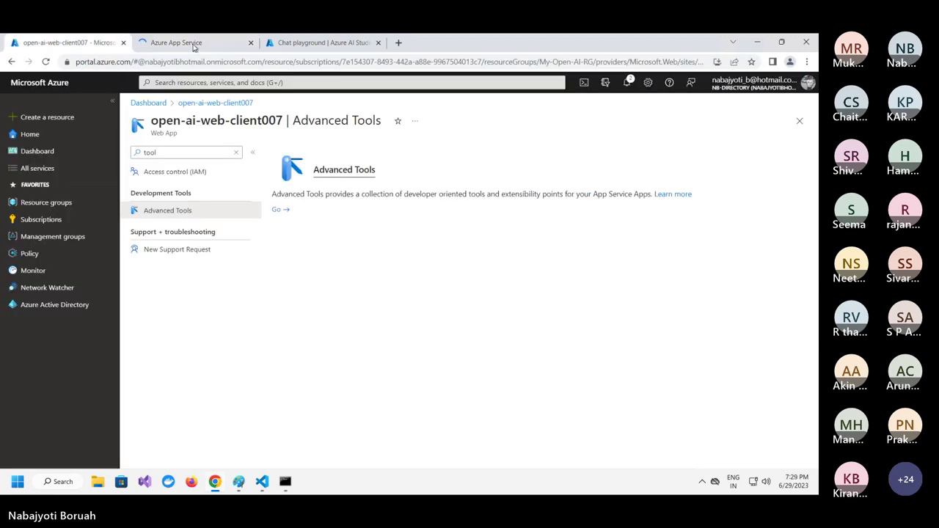
pyautogui.click(196, 44)
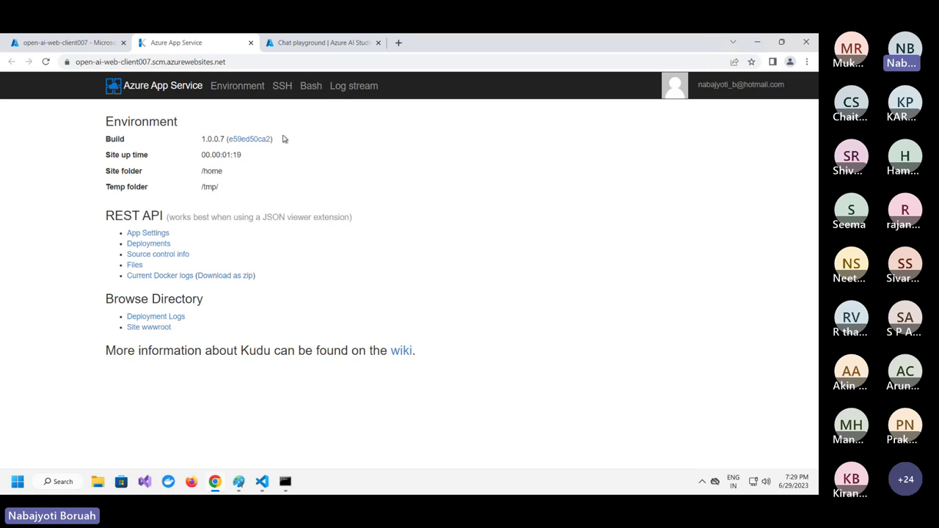
pyautogui.click(261, 92)
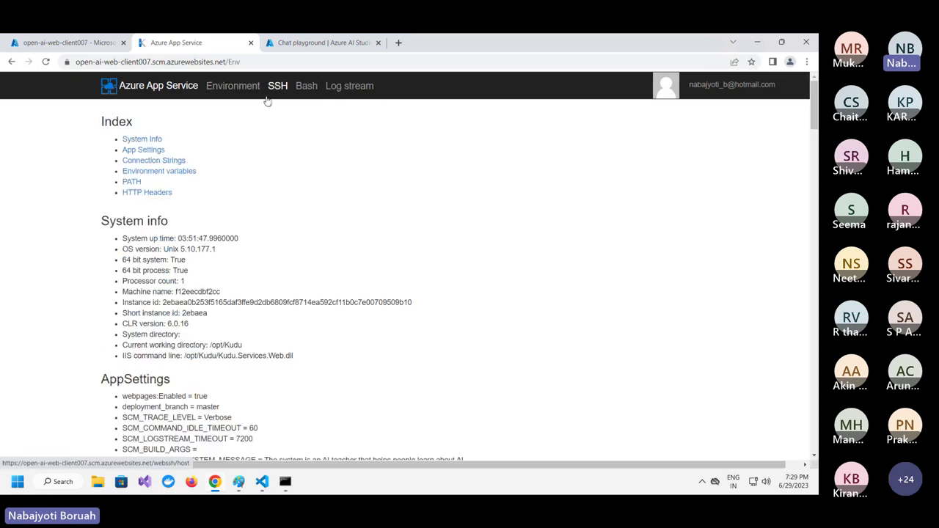
# - View the Bash and SSH consoles on the Kudu site, and return to its home page to review the REST API links
pyautogui.click(305, 88)
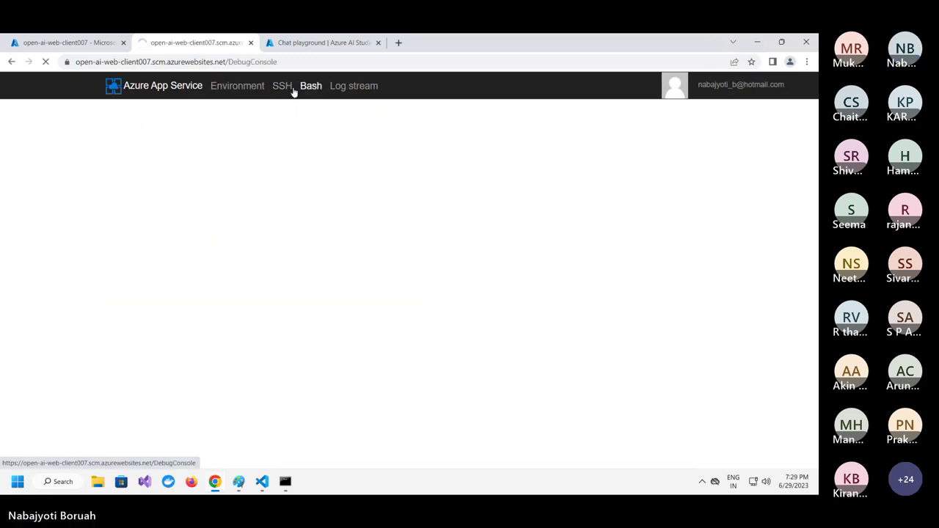
pyautogui.click(284, 88)
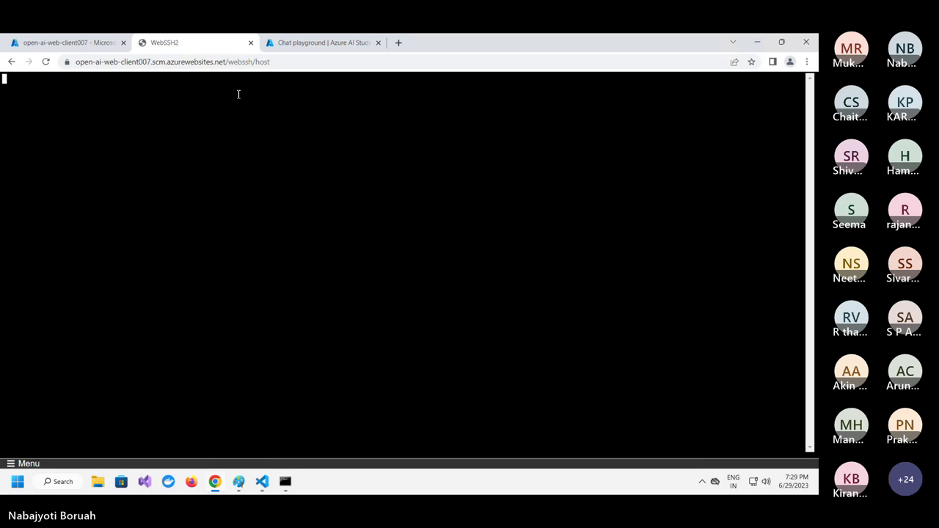
pyautogui.click(12, 62)
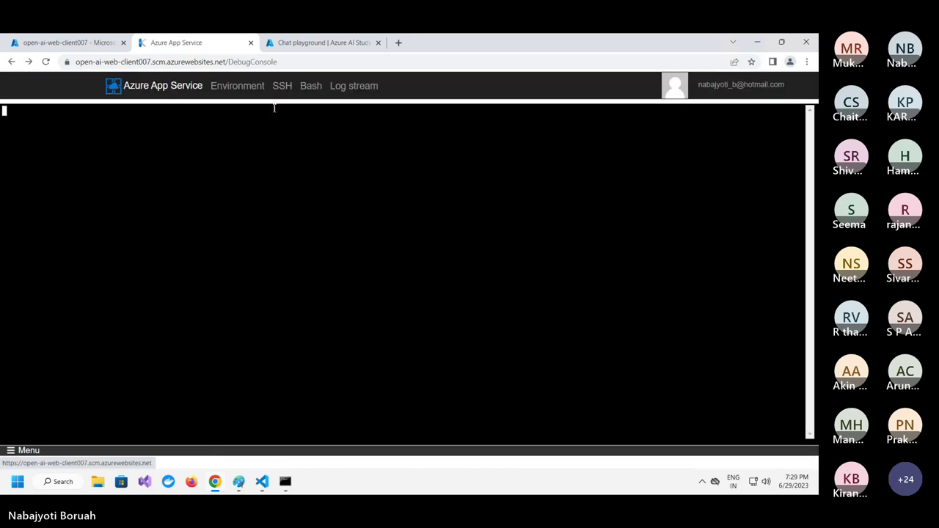
pyautogui.click(163, 89)
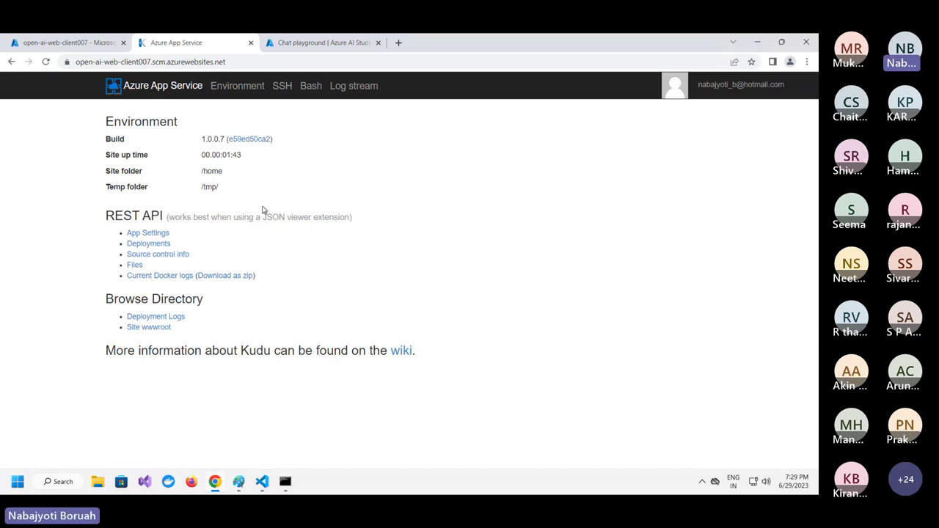
pyautogui.moveTo(125, 228); pyautogui.dragTo(243, 289)
pyautogui.click(330, 375)
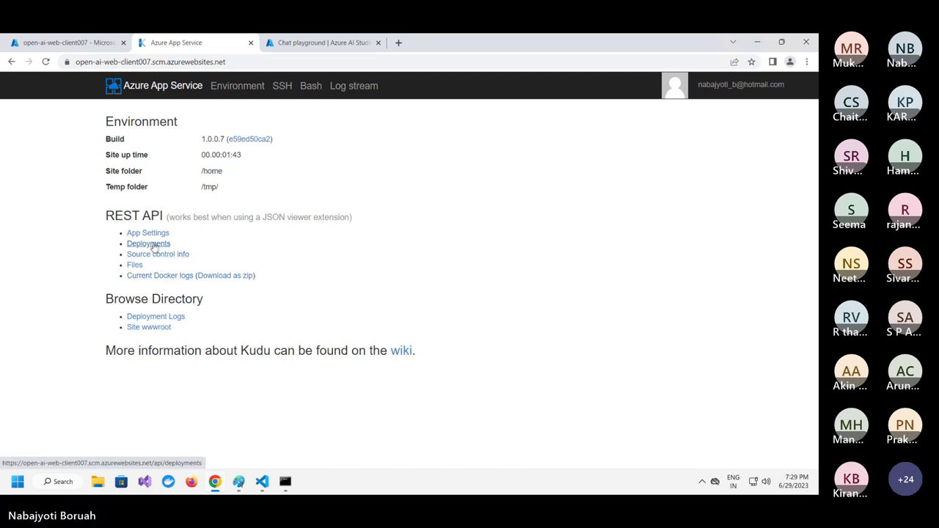
# - Check the Files REST API link from the Kudu home page, and inspect hostingstart.html in the Site wwwroot directory
pyautogui.click(135, 265)
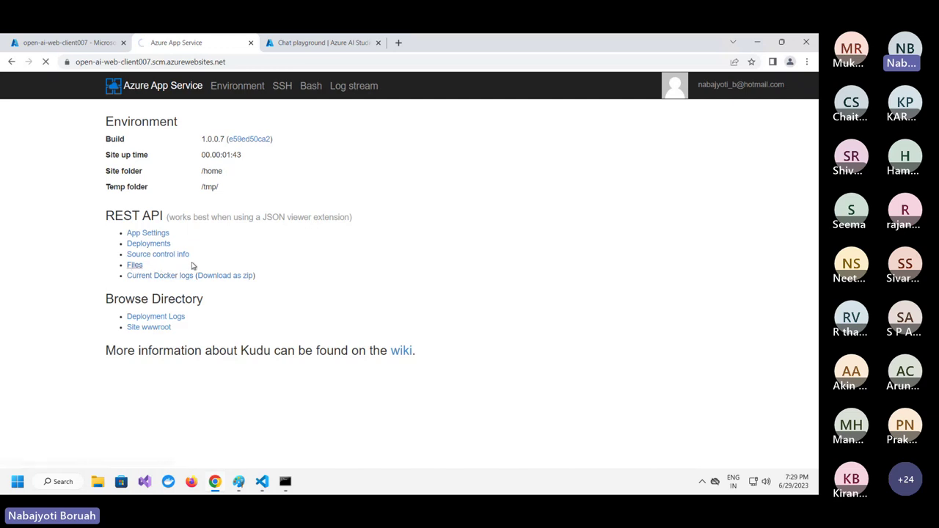
pyautogui.click(11, 63)
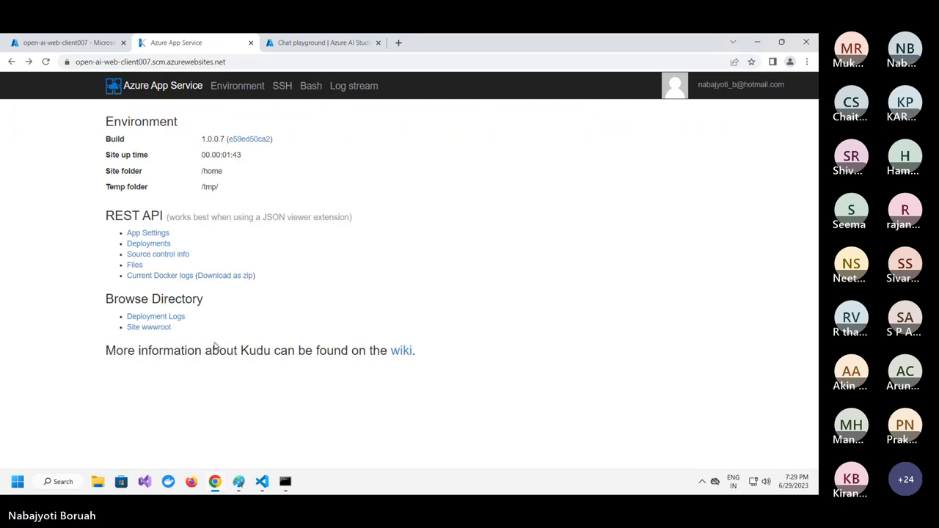
pyautogui.click(157, 328)
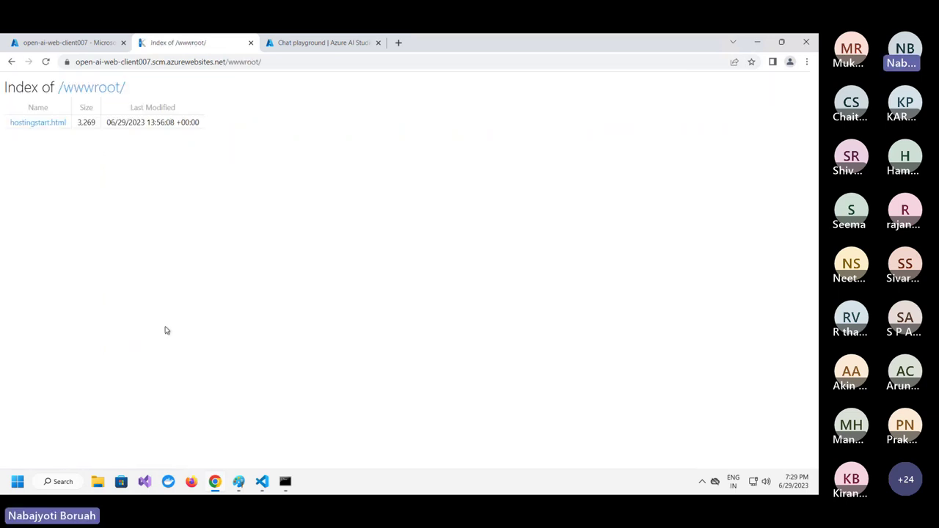
pyautogui.click(40, 124)
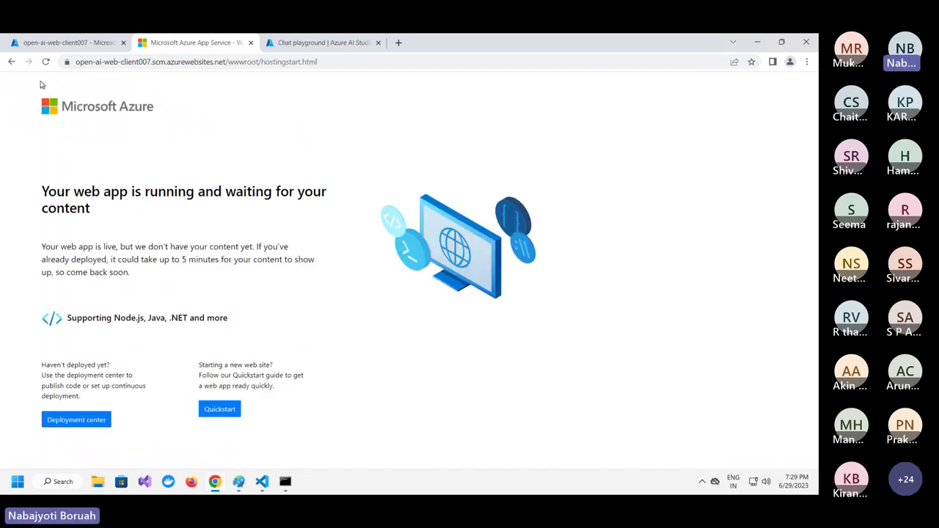
pyautogui.click(11, 62)
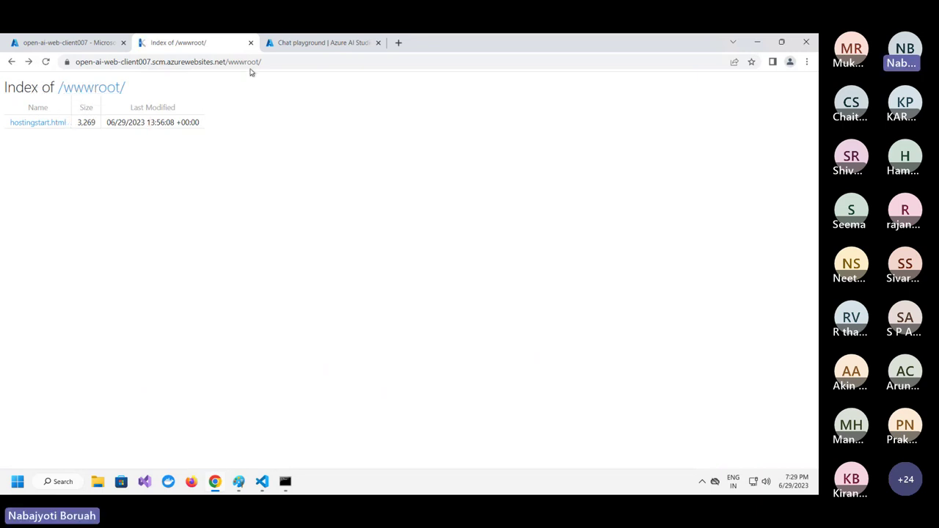
# - Check the open-ai-web-client007 deployment status in Azure AI Studio, opening the demo-open-ai-nb007 resource from the portal dashboard between checks
pyautogui.click(350, 42)
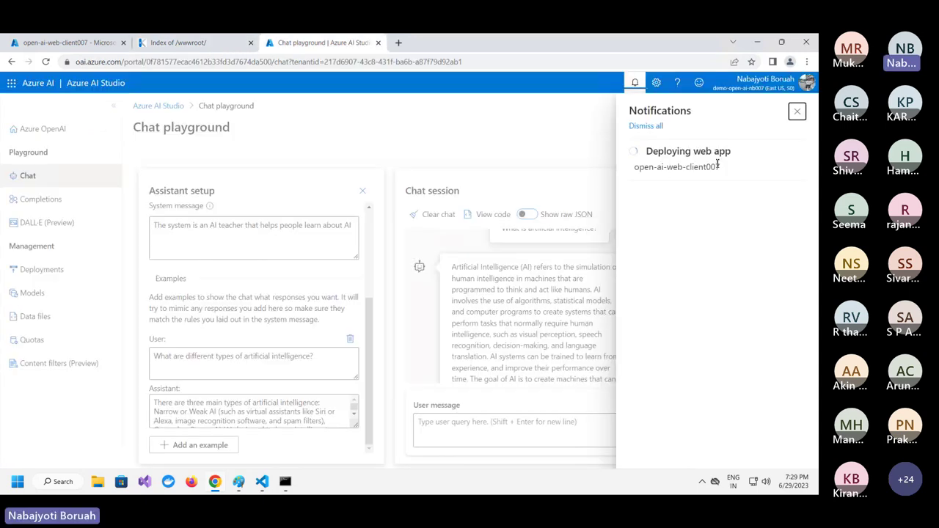
pyautogui.click(189, 46)
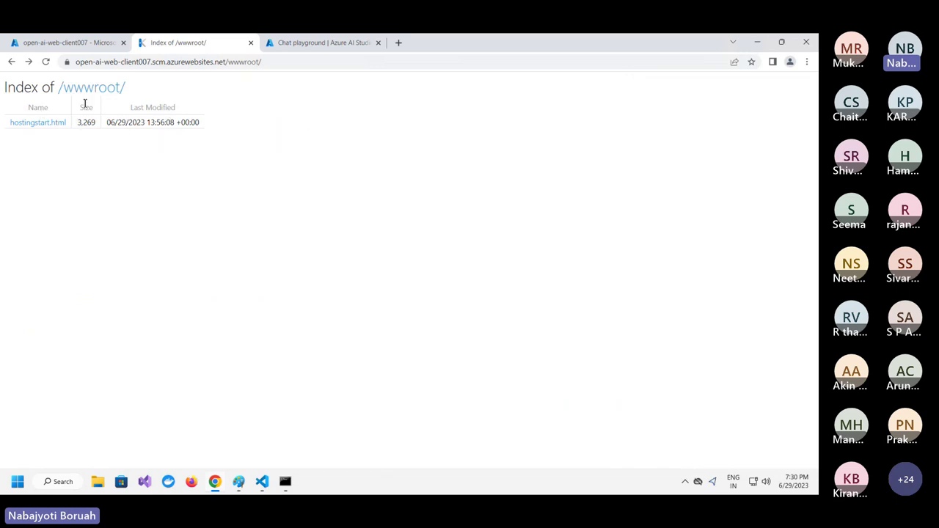
pyautogui.click(87, 44)
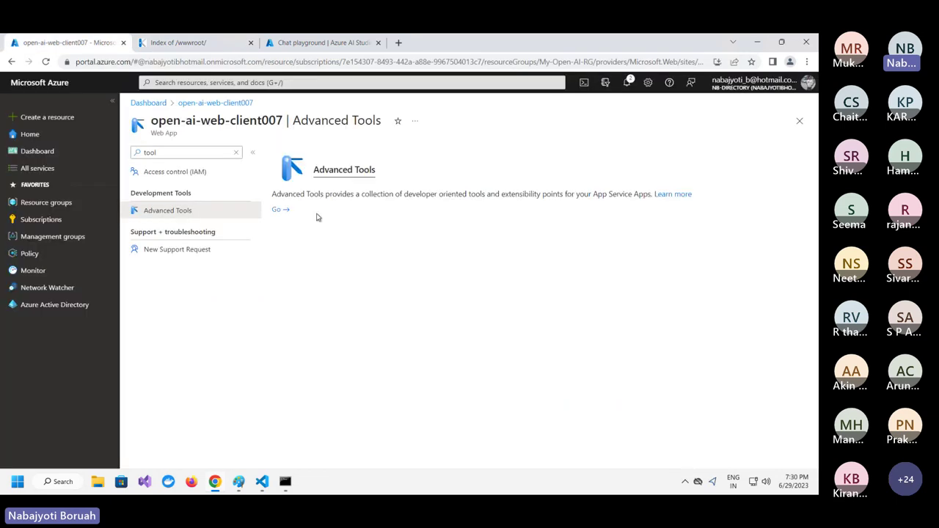
pyautogui.click(323, 43)
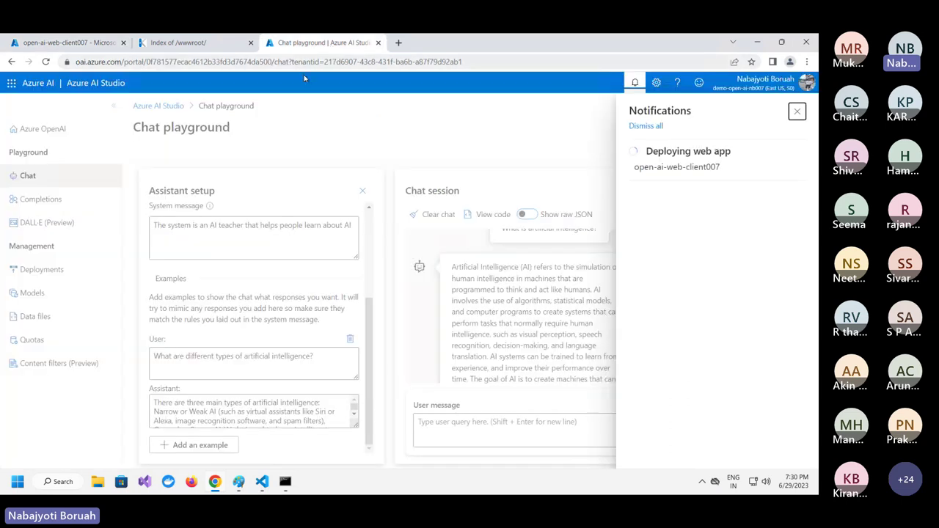
pyautogui.click(71, 47)
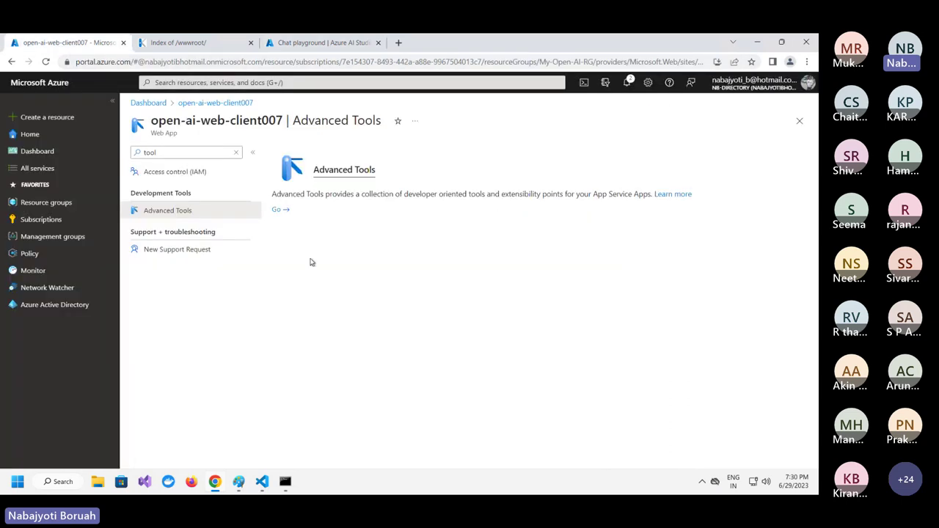
pyautogui.click(799, 121)
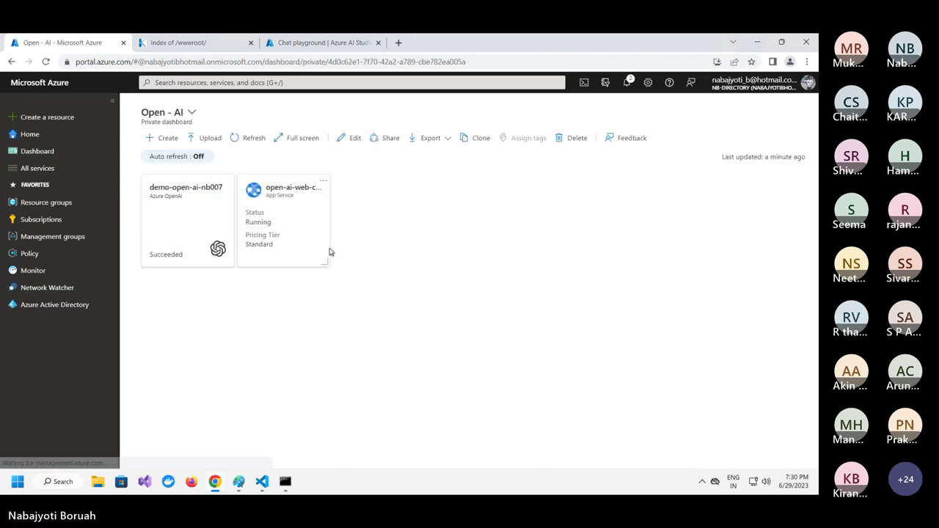
pyautogui.click(177, 233)
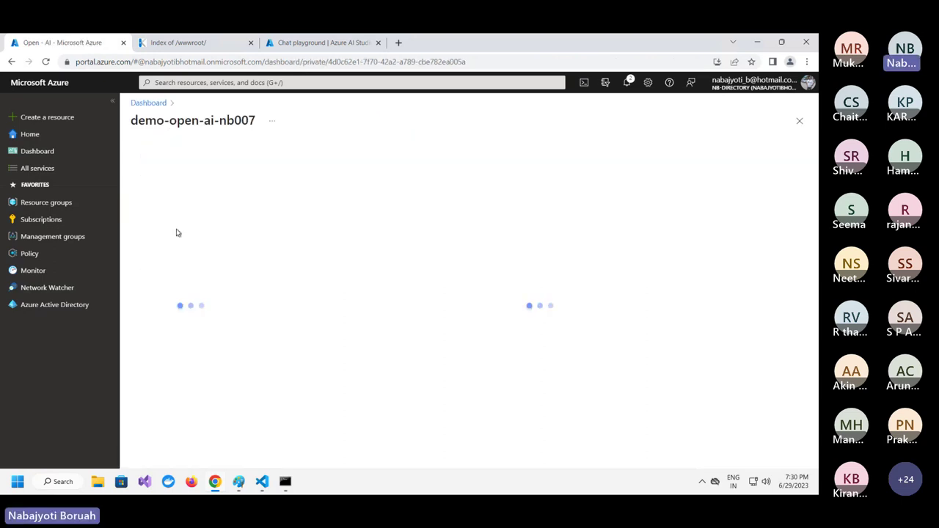
pyautogui.click(325, 44)
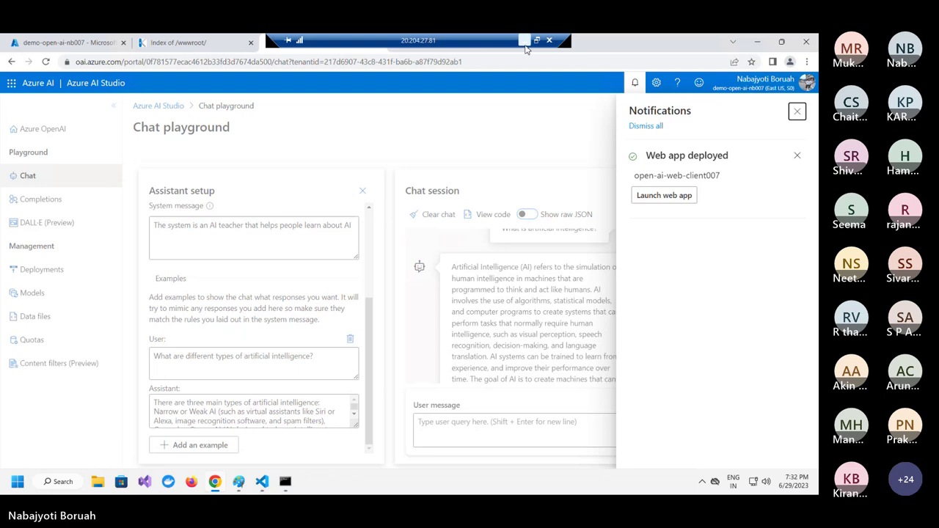
# - Open open-ai-web-client007 from the portal dashboard and browse to its live site, closing the Kudu wwwroot page
pyautogui.click(204, 46)
pyautogui.click(99, 44)
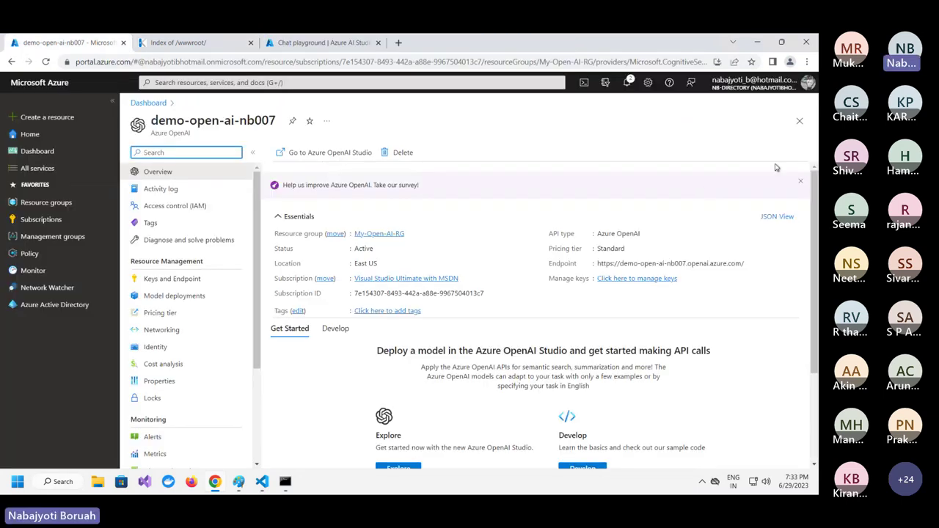
pyautogui.click(799, 120)
pyautogui.click(279, 232)
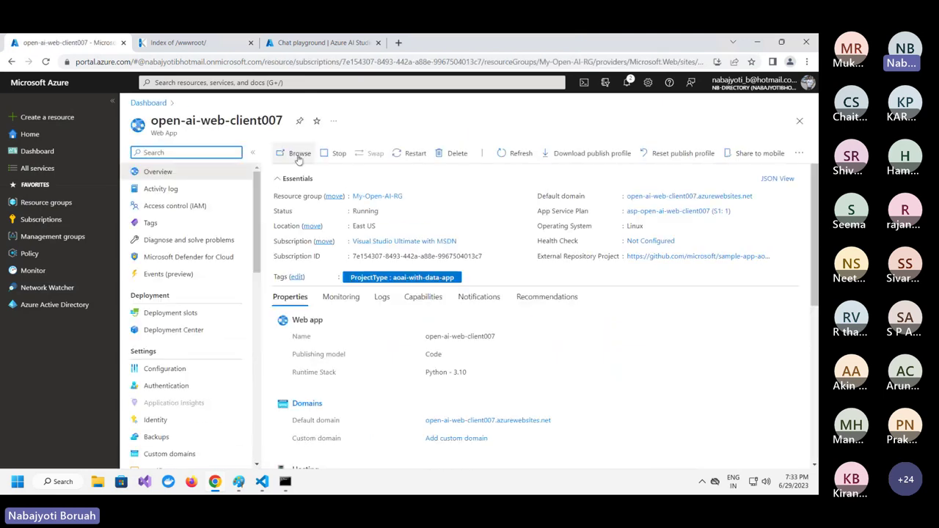
pyautogui.click(299, 157)
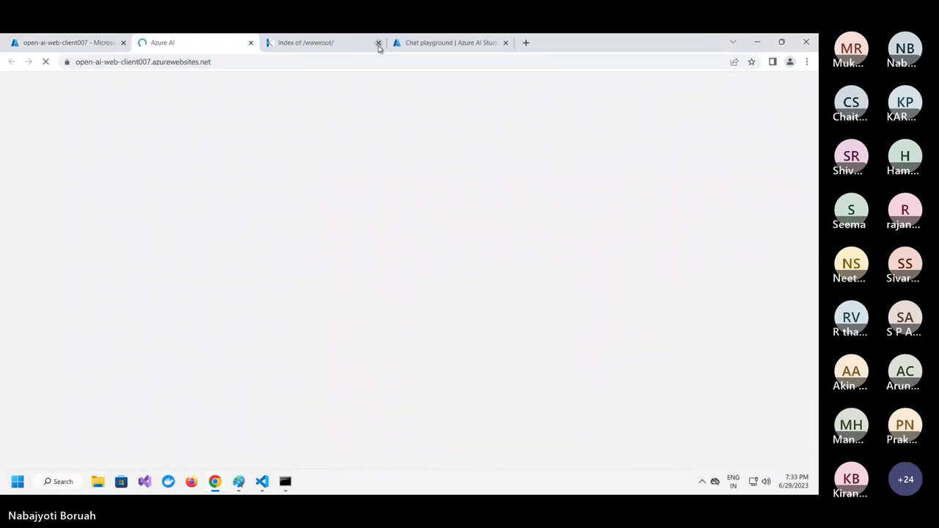
pyautogui.click(378, 43)
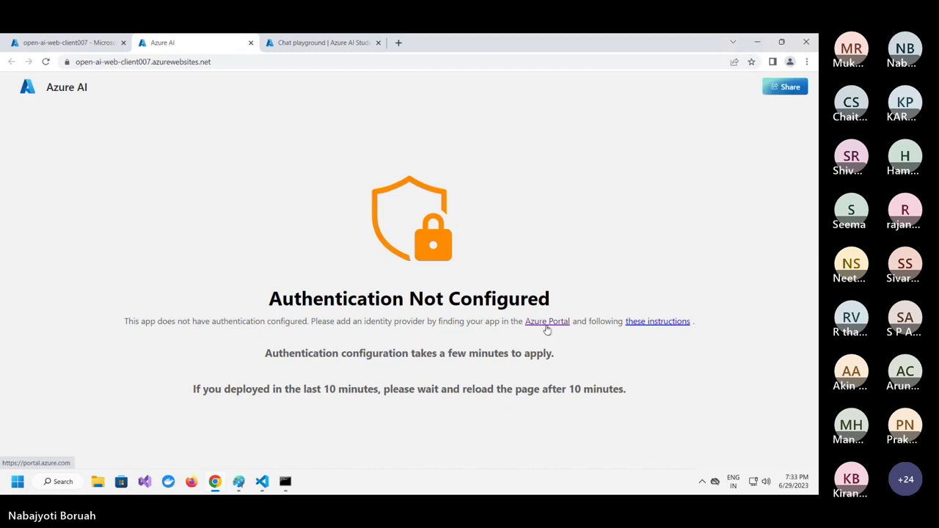
# - Reload the open-ai-web-client007 site and read its notice on authentication configuration and waiting time
pyautogui.click(45, 62)
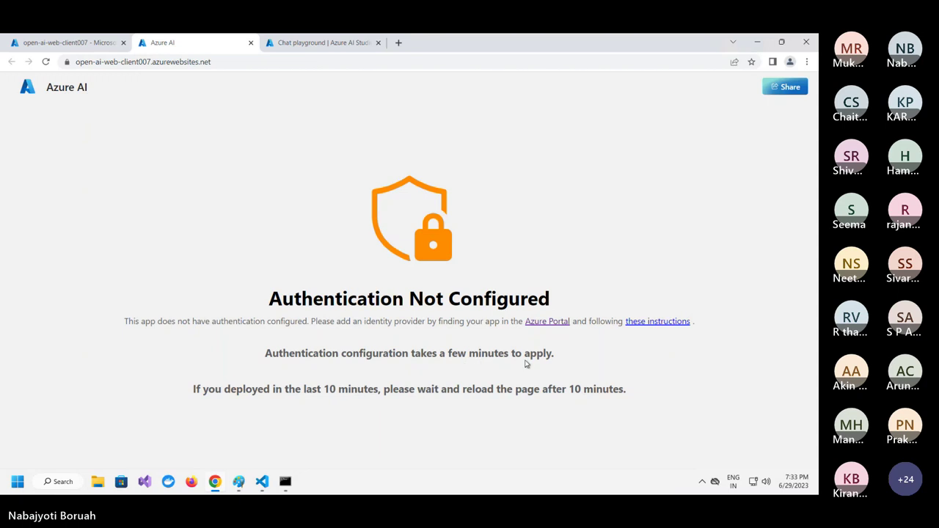
pyautogui.moveTo(525, 362); pyautogui.dragTo(243, 391)
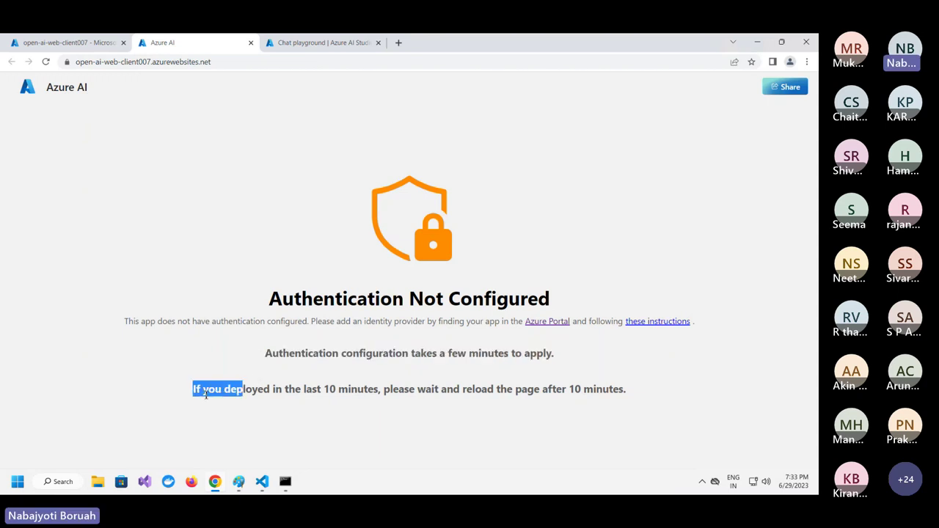
pyautogui.click(206, 394)
pyautogui.moveTo(312, 390); pyautogui.dragTo(640, 402)
pyautogui.click(376, 391)
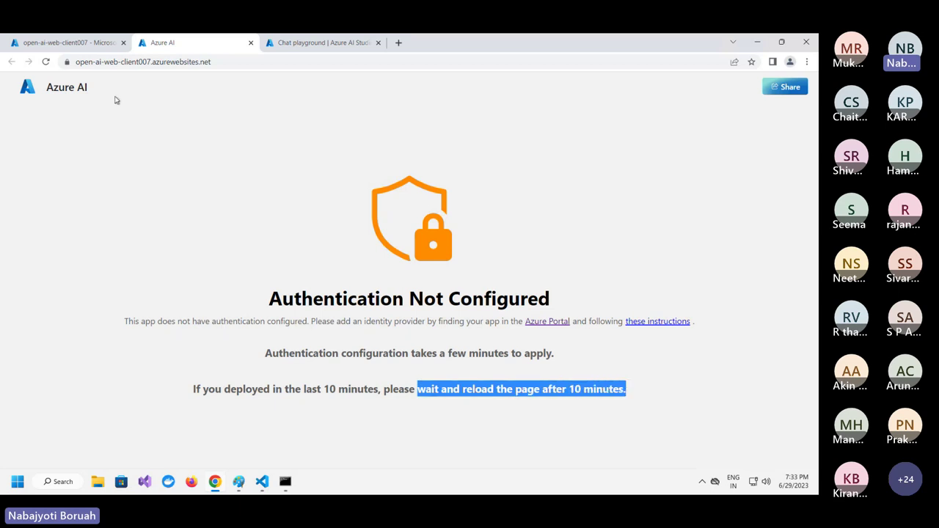
# - Return the portal to the Open - AI dashboard, recheck the deployment notification in Azure AI Studio, and minimize the remote desktop session
pyautogui.click(81, 44)
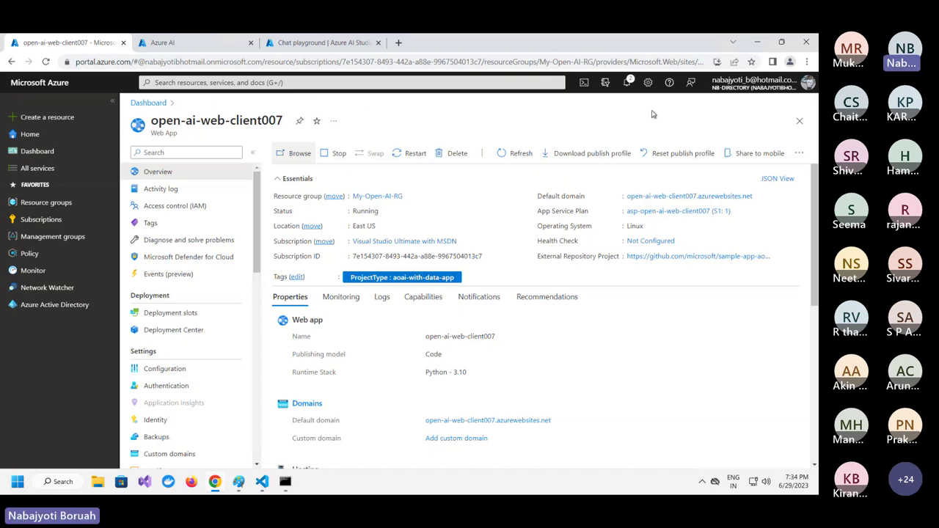
pyautogui.click(800, 122)
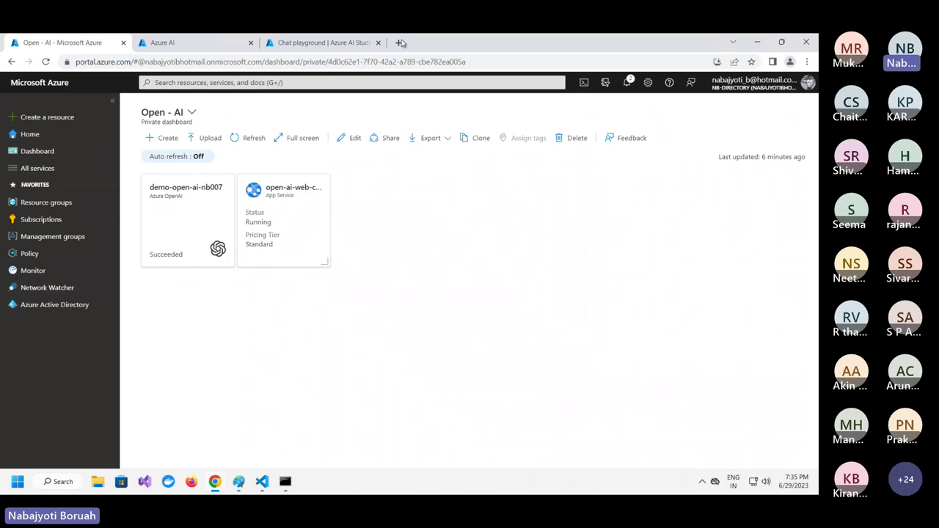
pyautogui.click(330, 43)
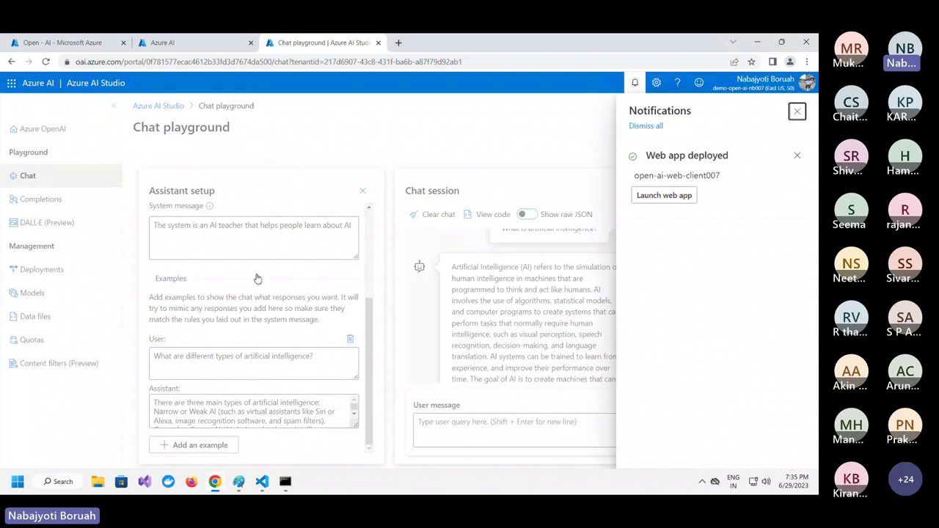
pyautogui.click(161, 45)
pyautogui.click(94, 49)
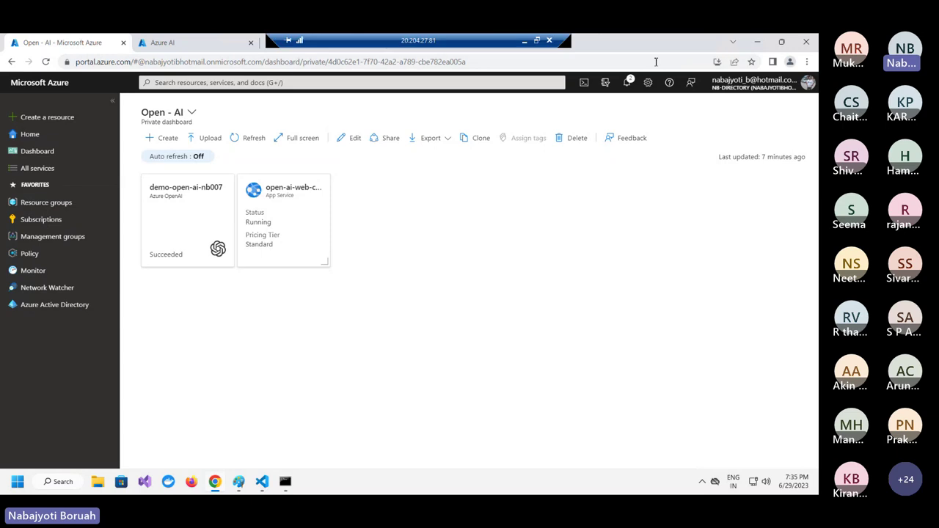
pyautogui.click(524, 41)
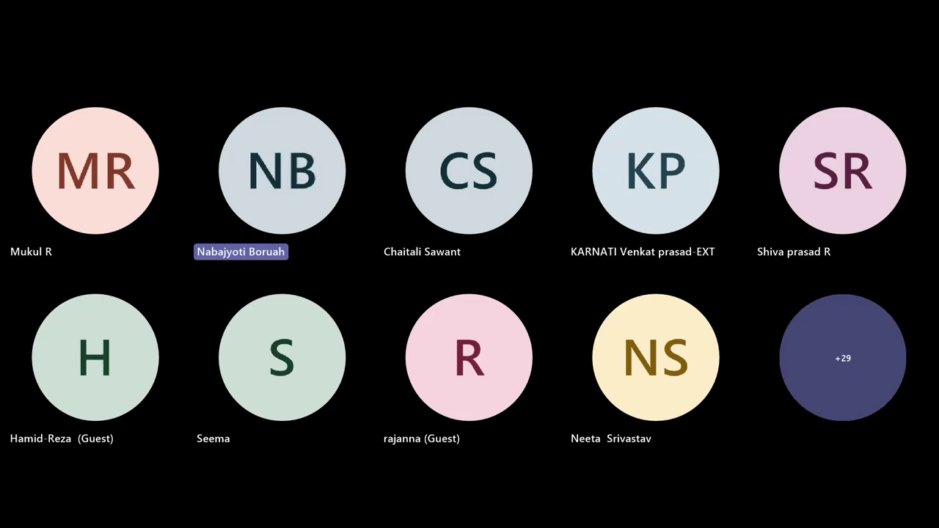